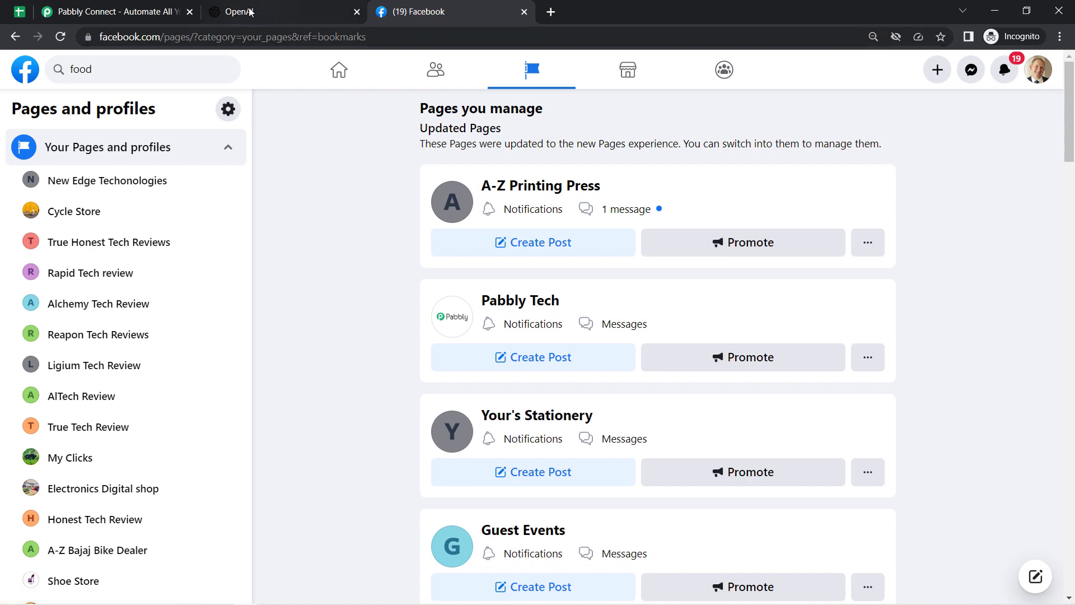
Step: Switch to the Pabbly Connect website, sign in, and access the Pabbly Connect dashboard
left_click(140, 11)
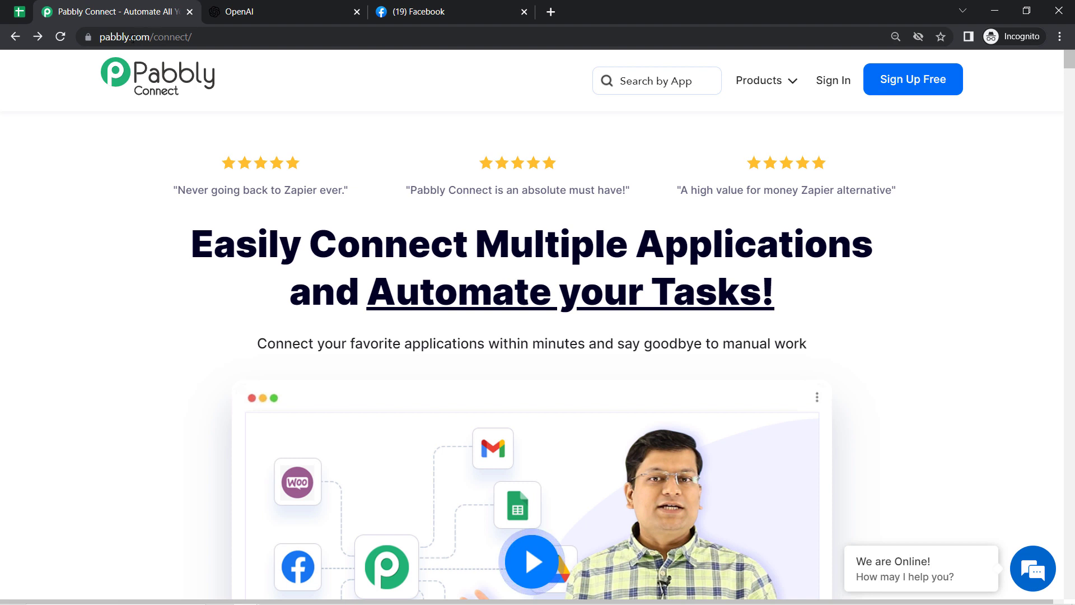
left_click_drag(131, 36, 231, 38)
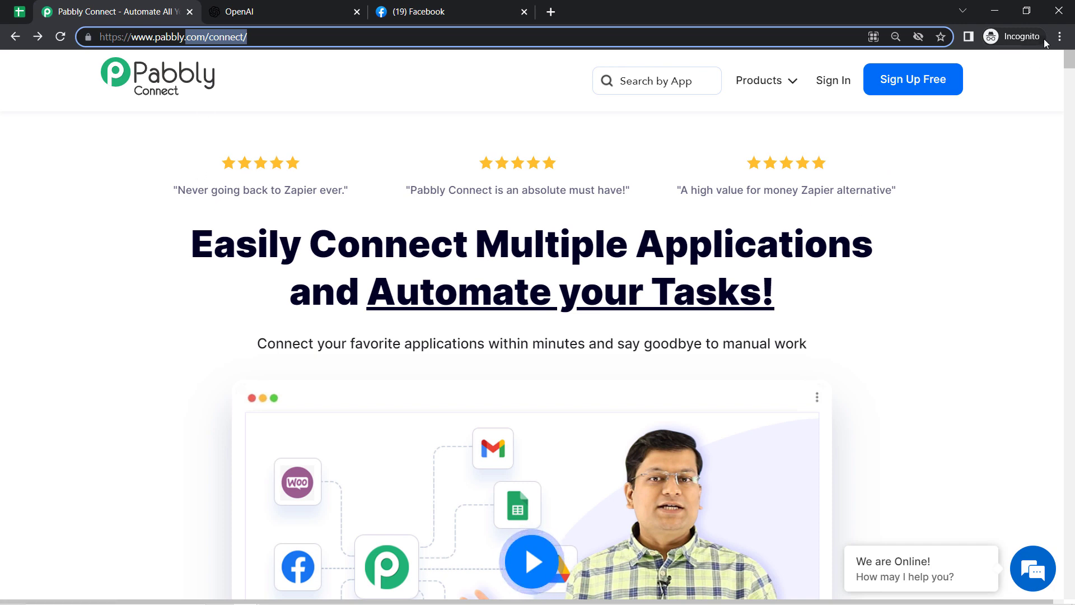
left_click(901, 89)
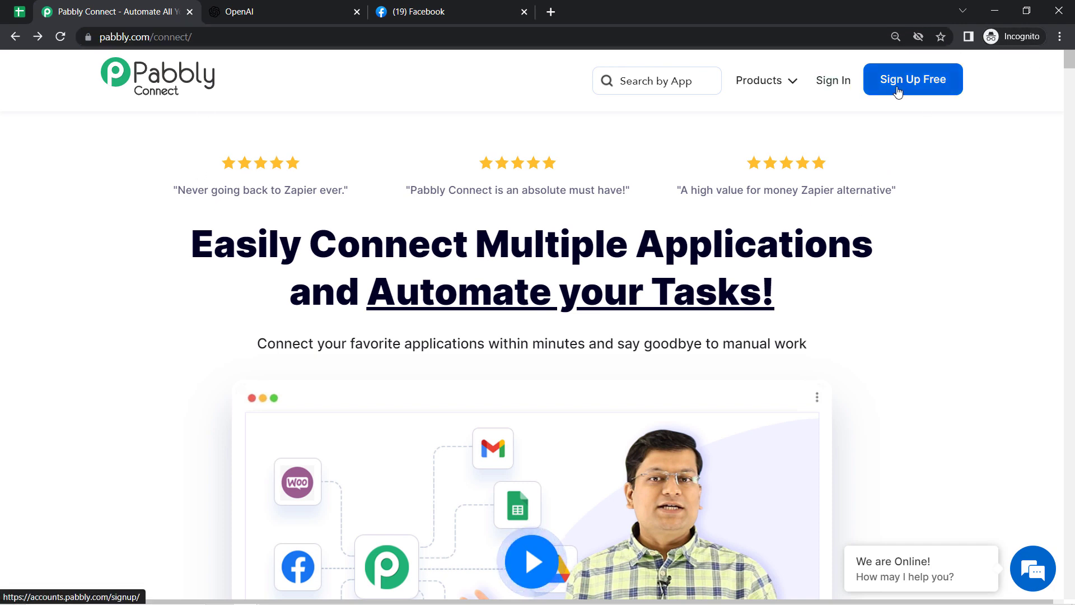
left_click(840, 84)
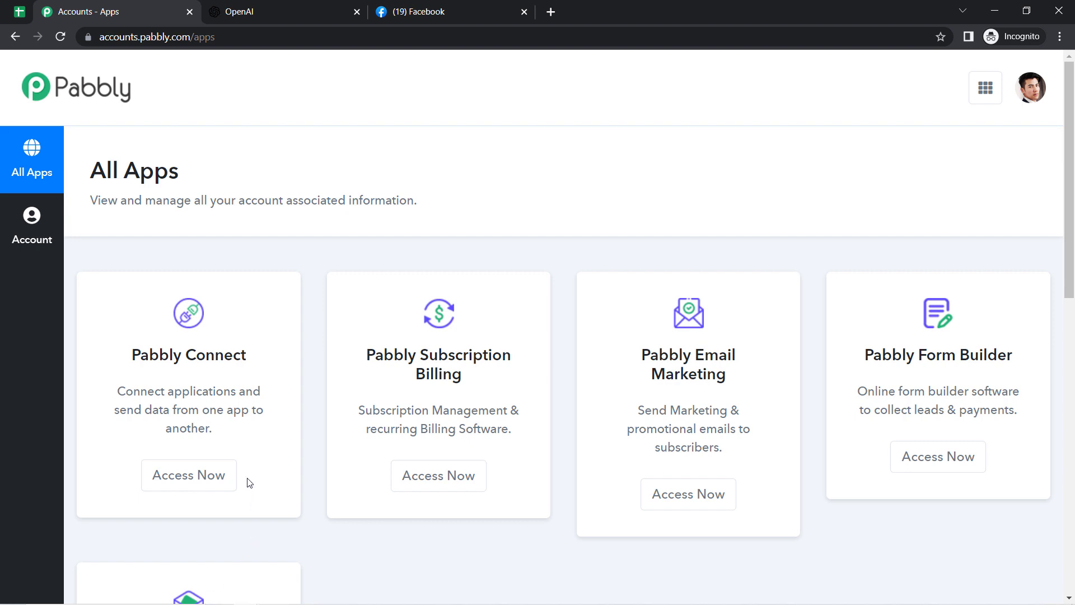
left_click(215, 476)
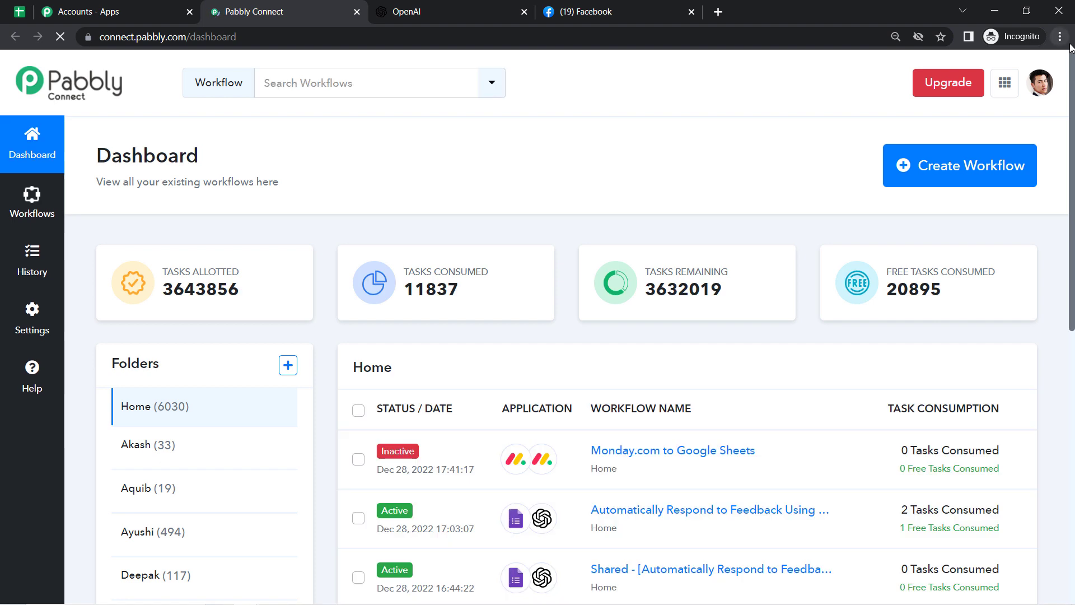
left_click(1060, 36)
left_click(747, 159)
left_click_drag(144, 158, 202, 162)
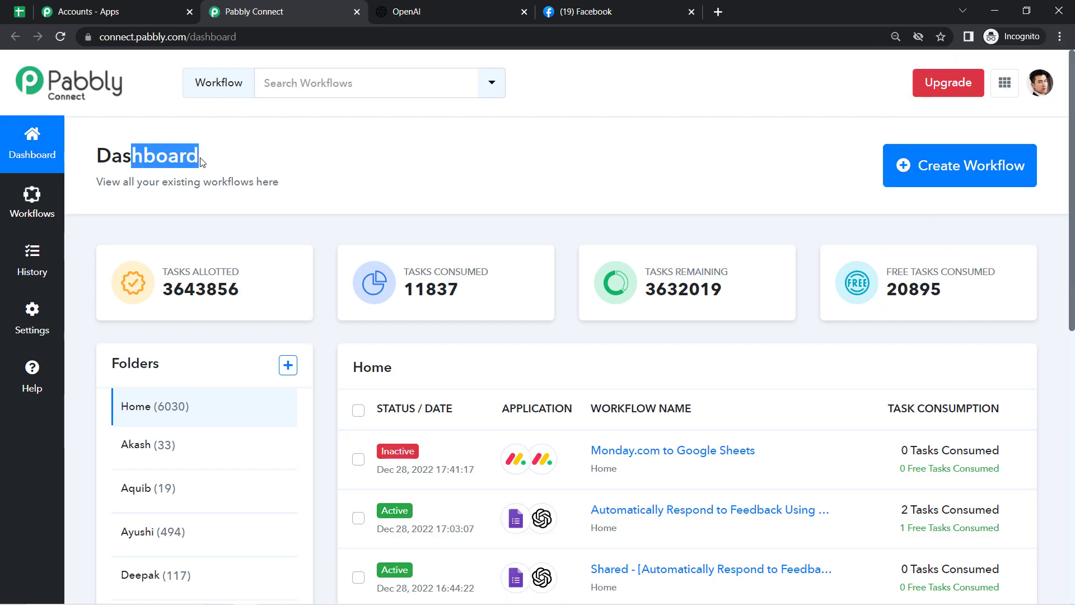
Step: Create a workflow named "Generate Recipes with AI & Post on Facebook Automatically"
left_click(928, 174)
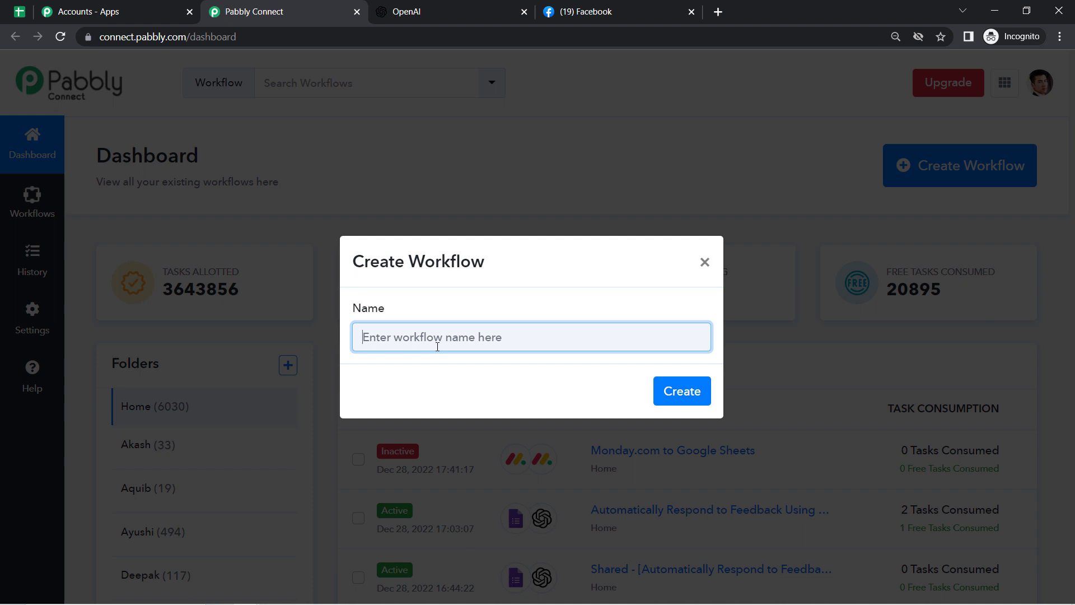
type("Generate Recipes with AI & Post on Facebook Automatically")
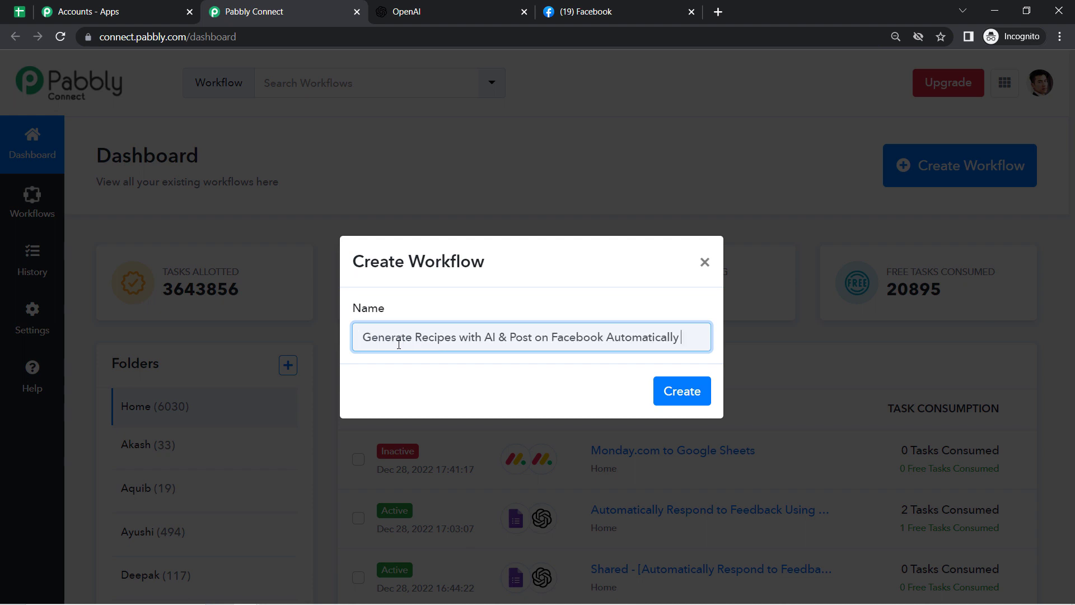
left_click_drag(394, 337, 626, 334)
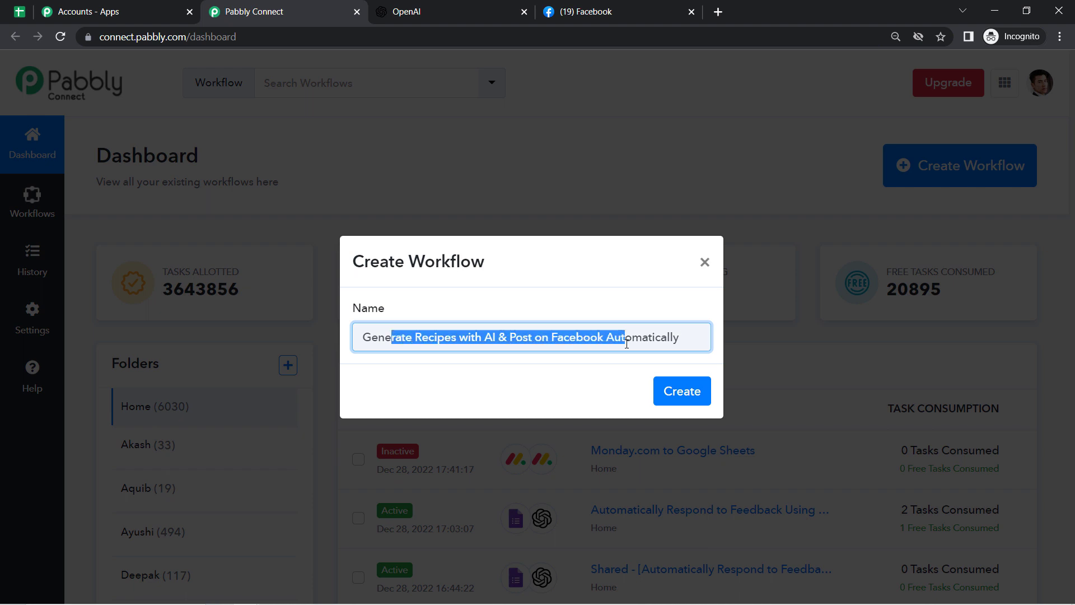
left_click(625, 336)
left_click(665, 382)
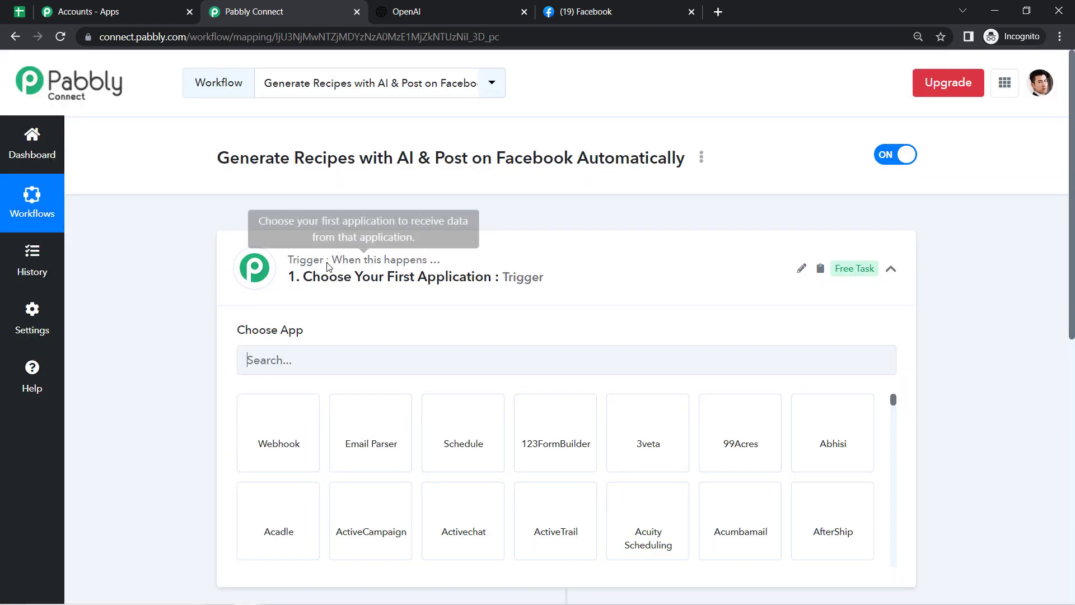
Step: Choose Google Sheets as the workflow's trigger app with the "New or Updated Spreadsheet Row" trigger event
left_click(327, 262)
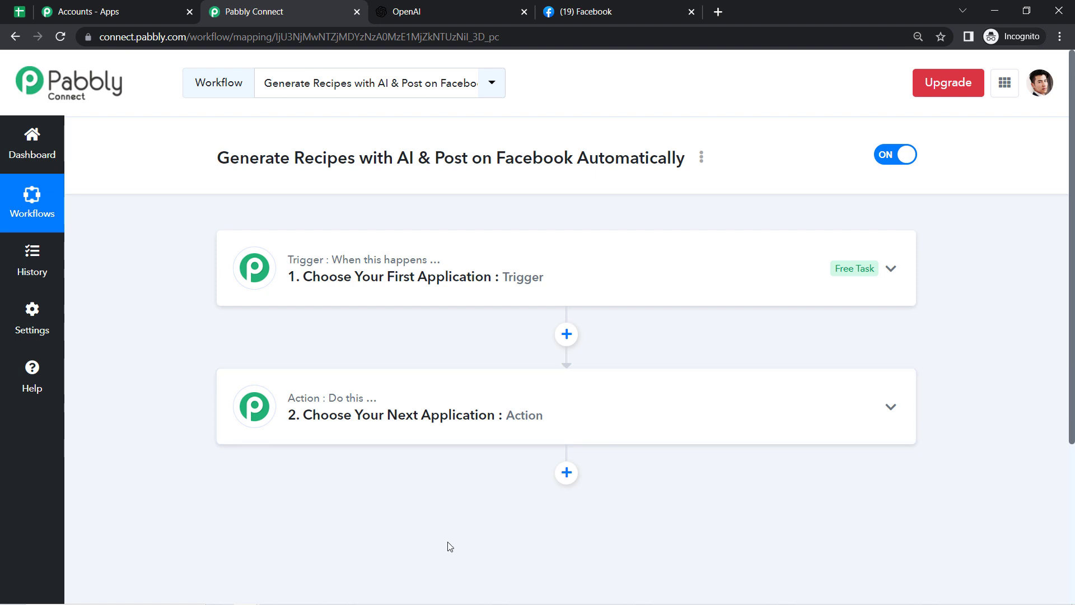
left_click(371, 276)
left_click(265, 367)
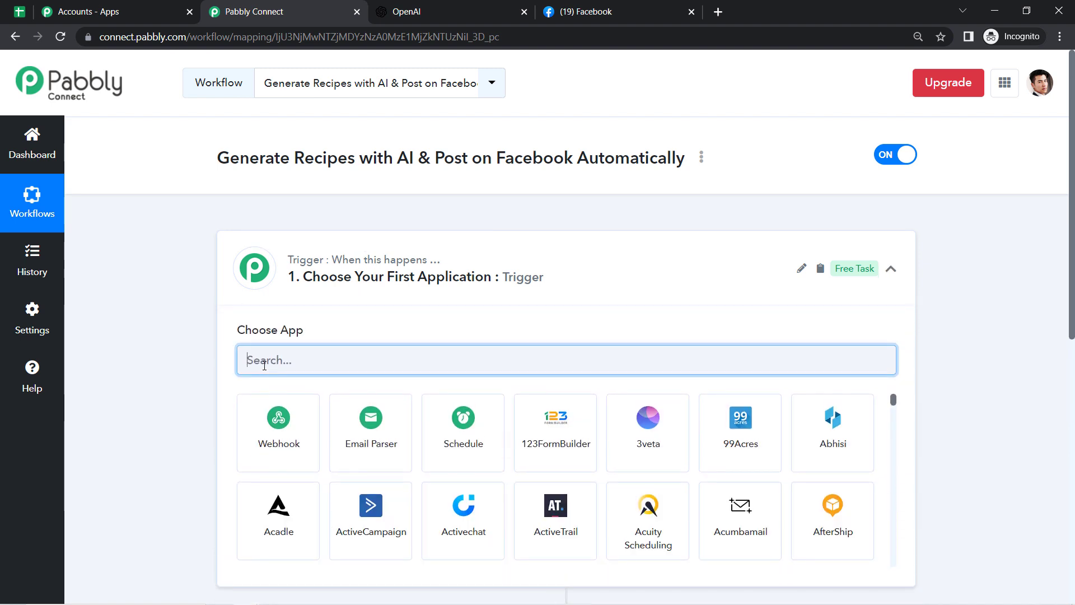
type("google")
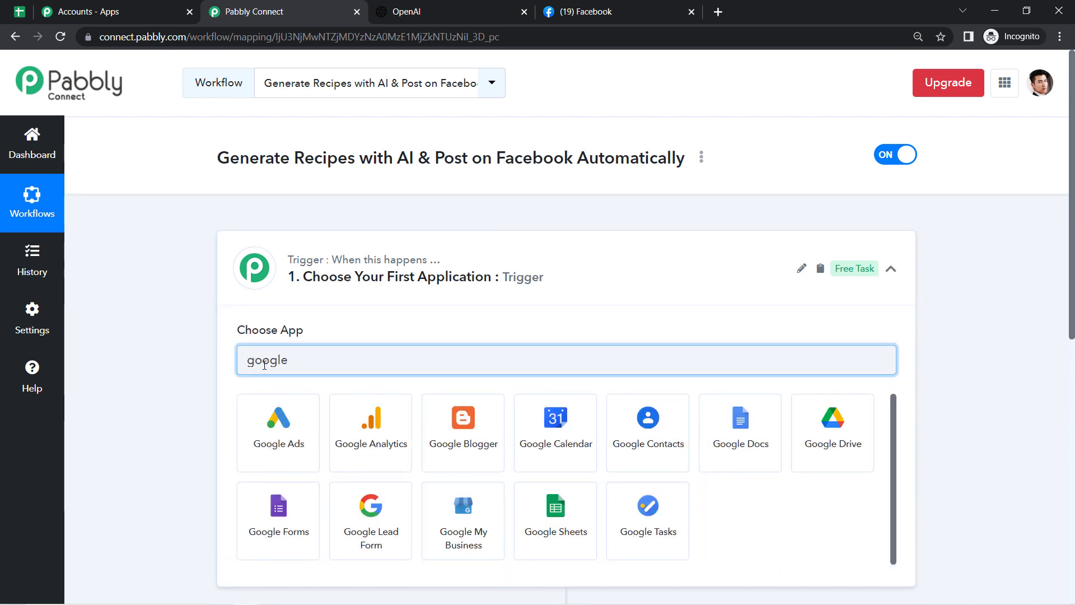
type(" sh")
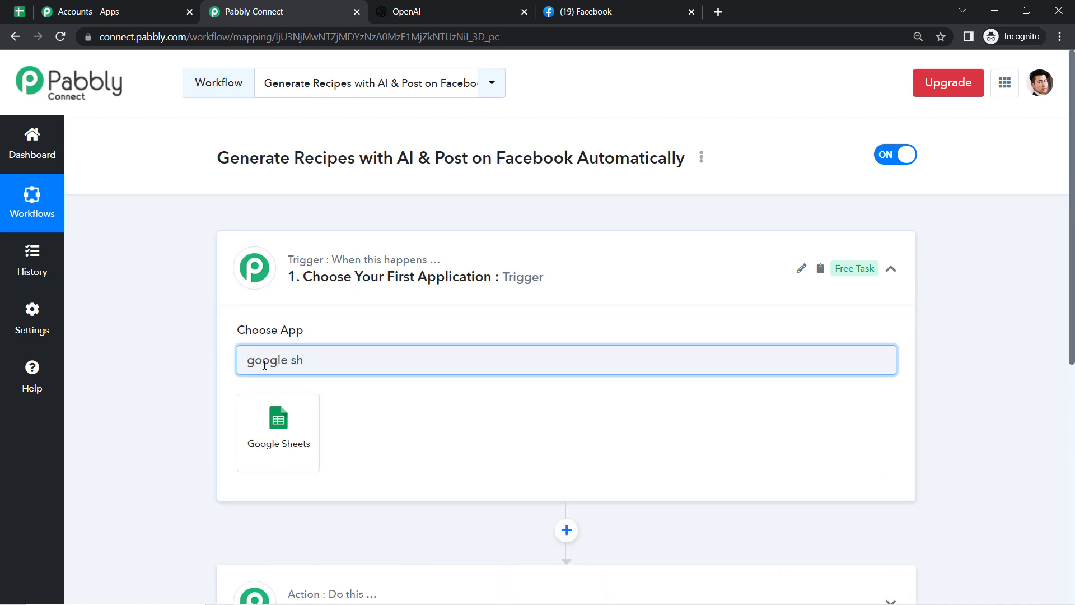
left_click(285, 445)
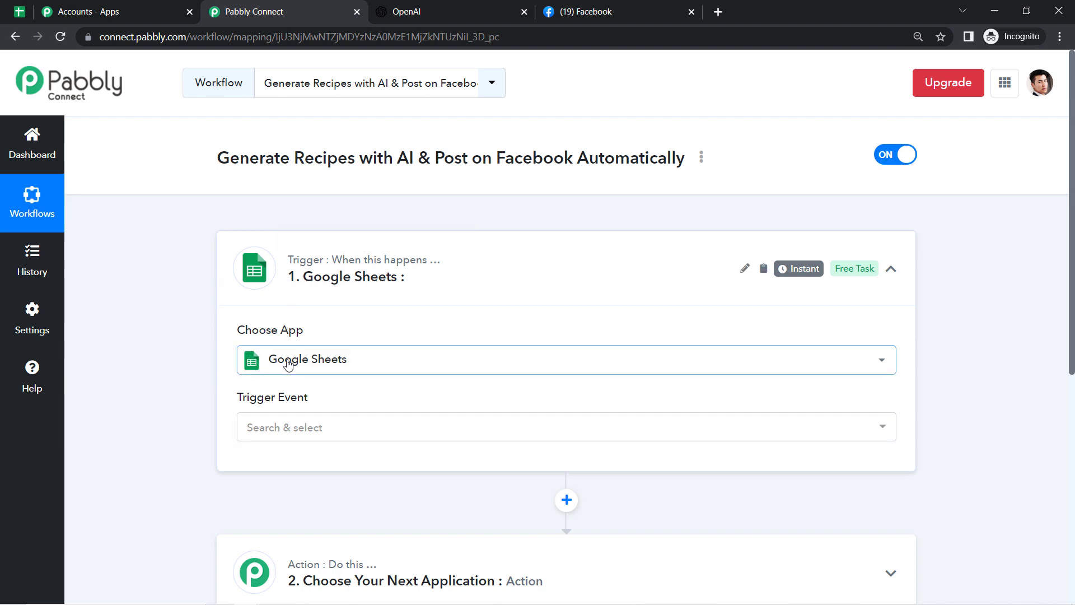
left_click(275, 433)
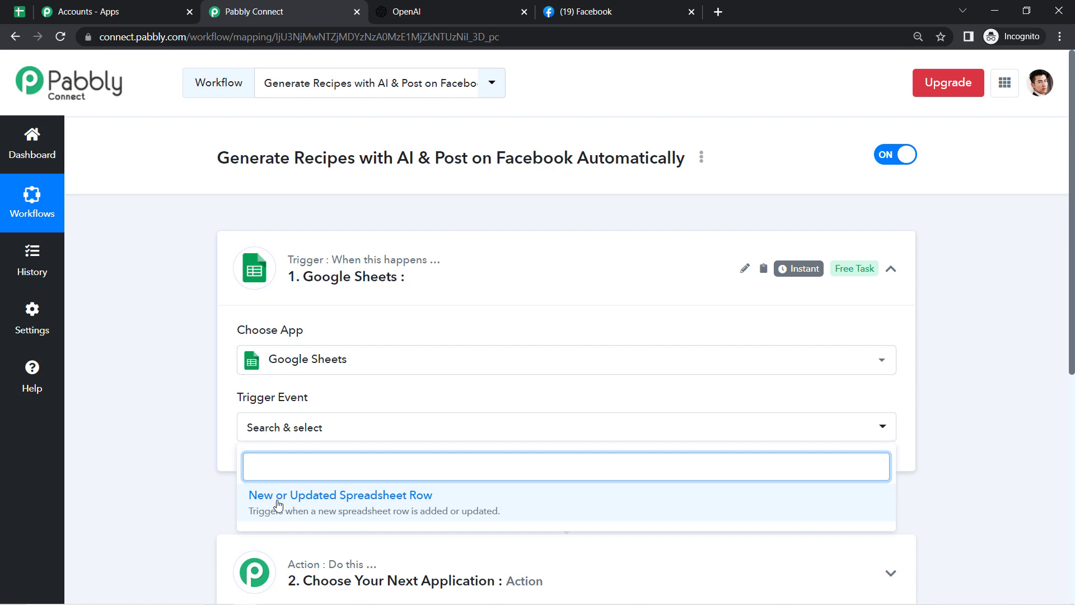
left_click(407, 511)
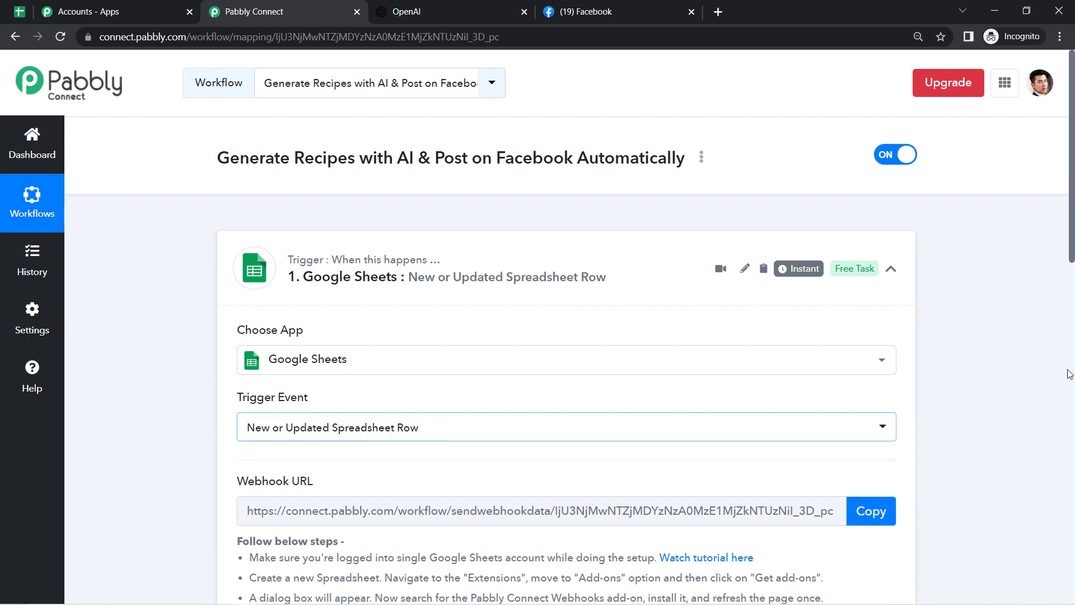
Step: Read the trigger's webhook setup instructions and copy its webhook URL for use in the recipe spreadsheet
left_click_drag(1067, 245, 1067, 349)
left_click_drag(299, 269, 312, 518)
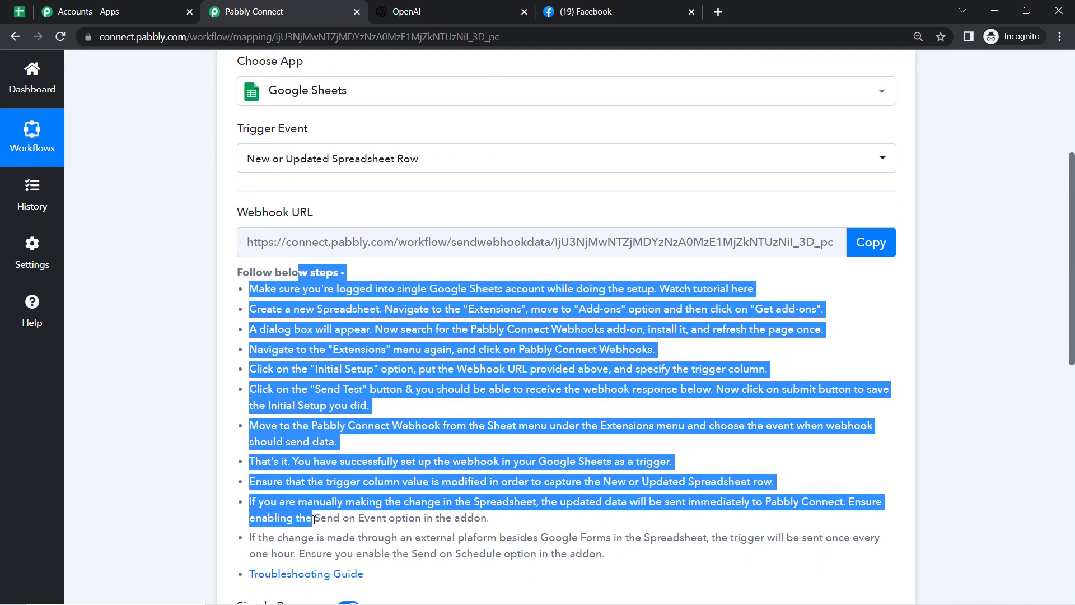
left_click(297, 326)
left_click(19, 11)
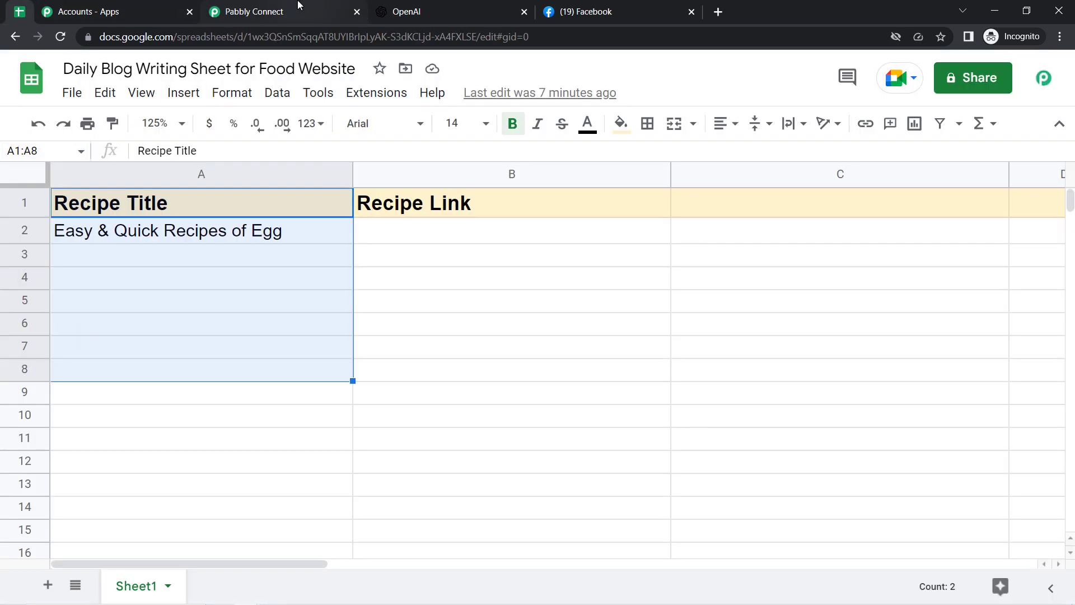
left_click(298, 7)
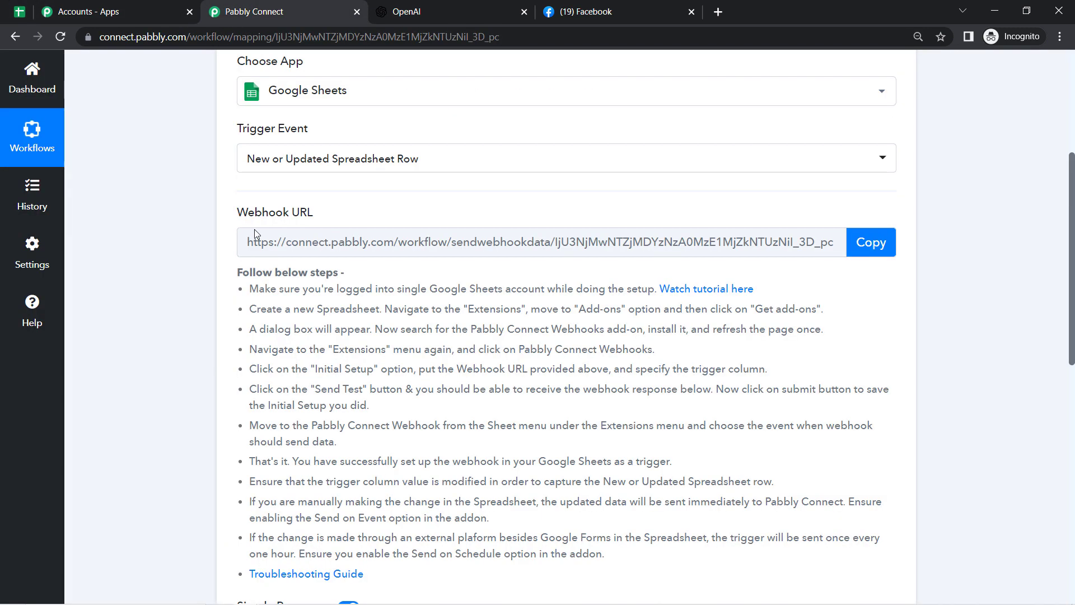
left_click(19, 11)
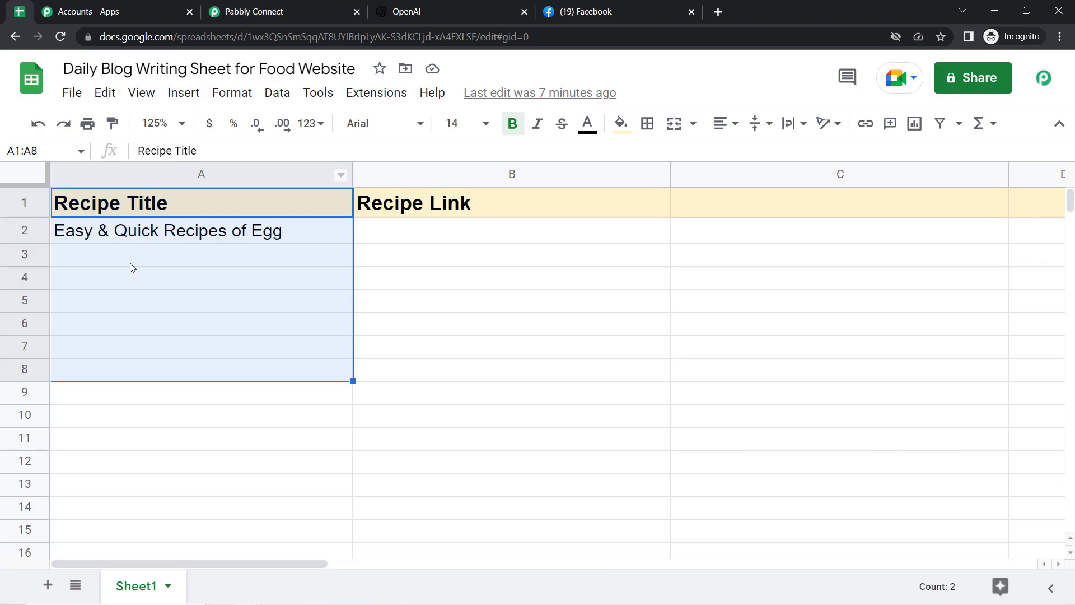
left_click(297, 8)
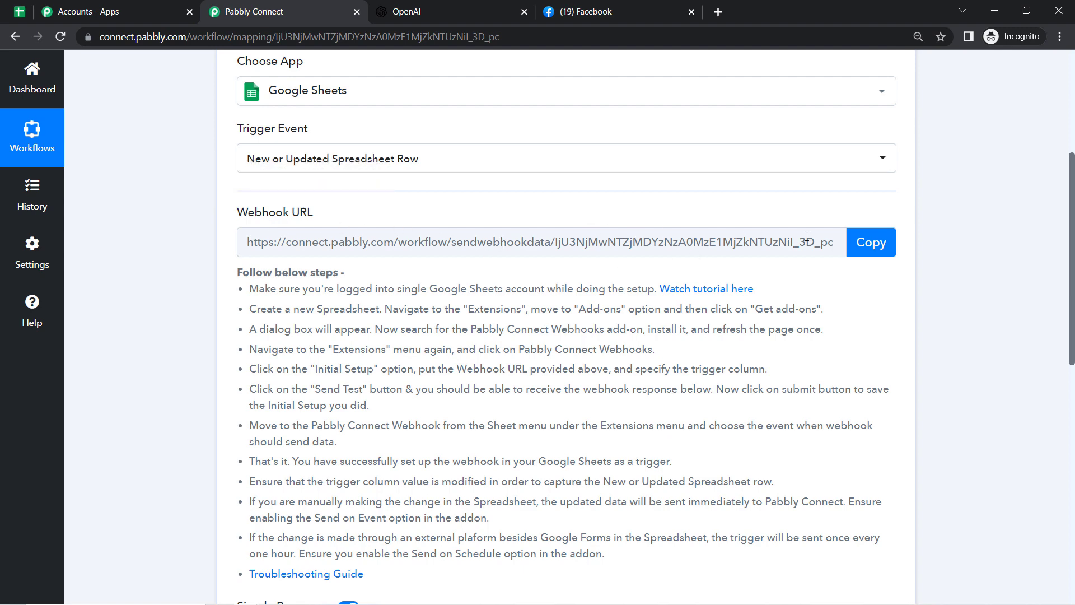
left_click(871, 242)
left_click(19, 11)
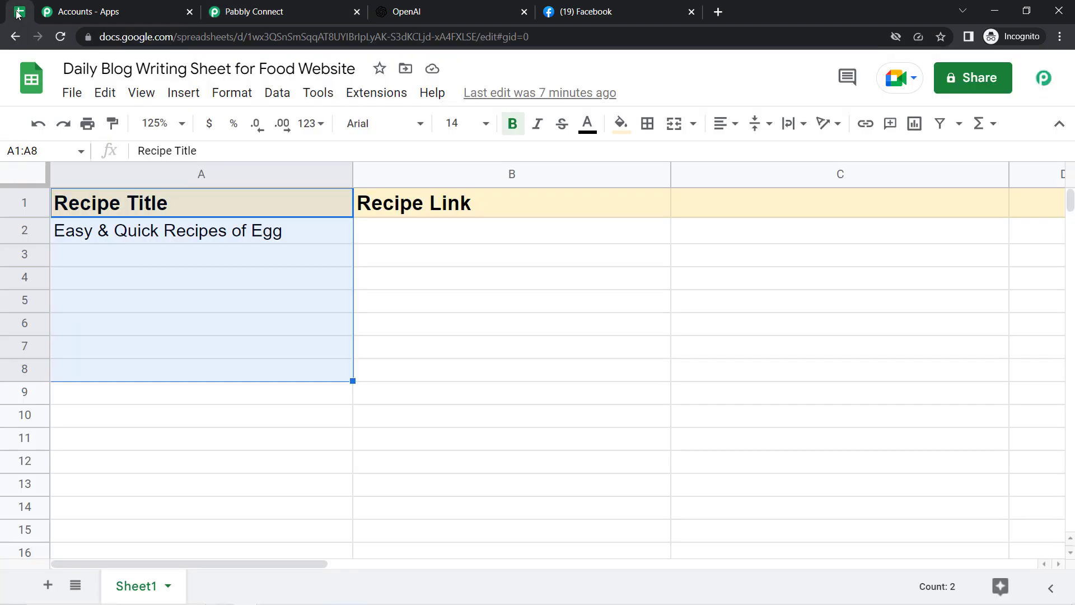
Step: Look up the Pabbly Connect Webhooks add-on in the spreadsheet's add-on marketplace, then close the marketplace
left_click(376, 93)
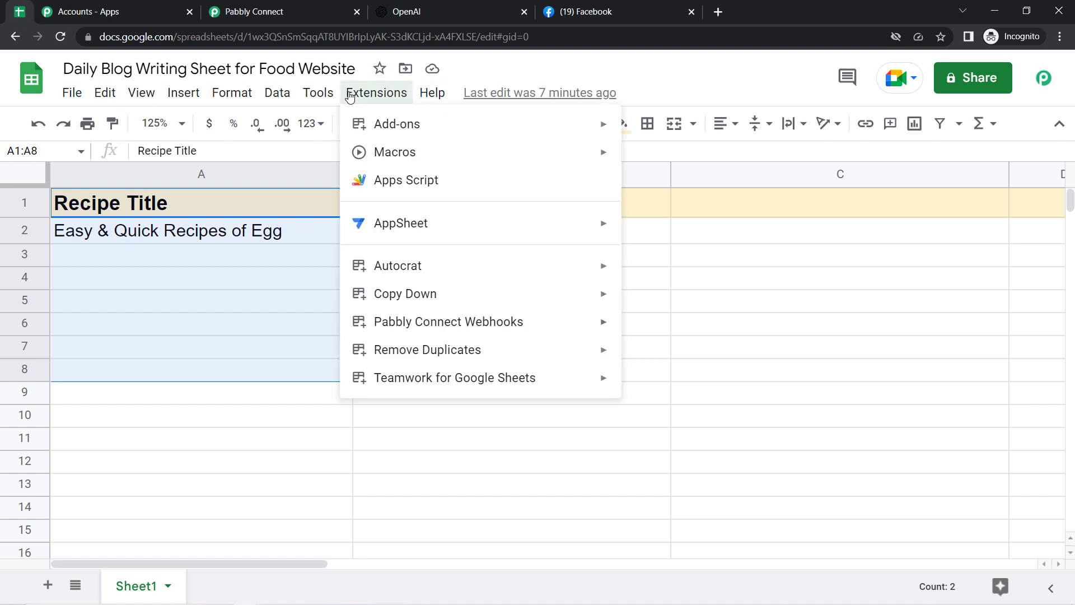
mouse_move(404, 123)
left_click(688, 137)
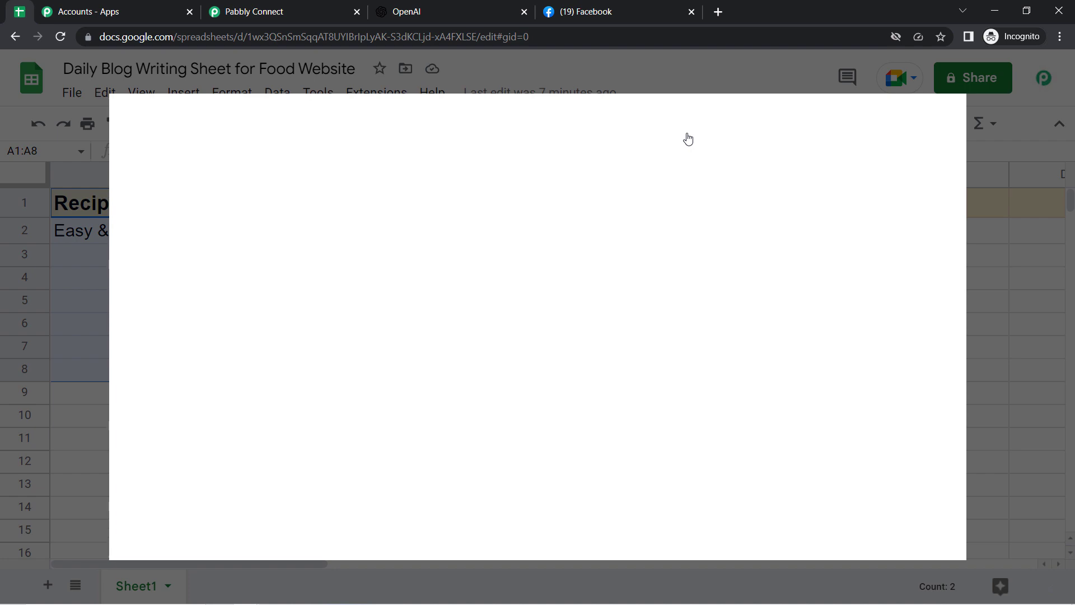
left_click(624, 139)
type("pabb")
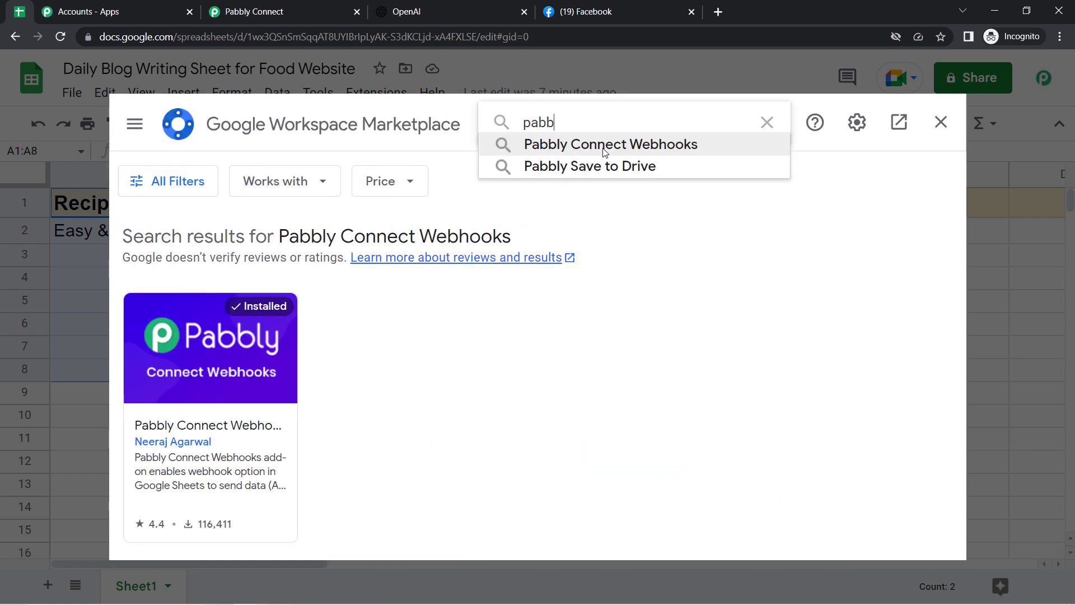
left_click(605, 146)
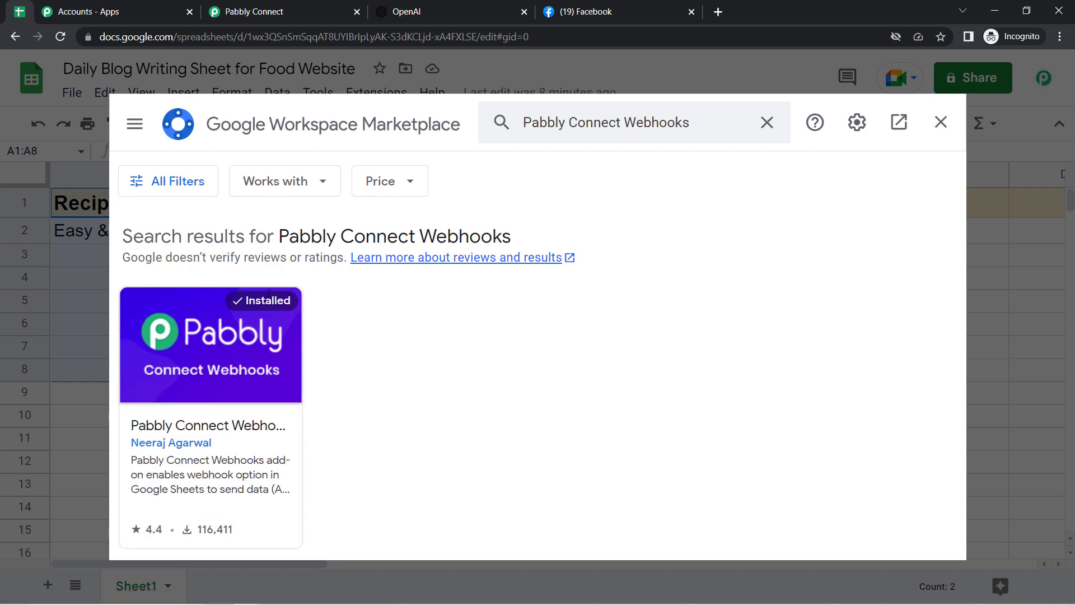
left_click(941, 123)
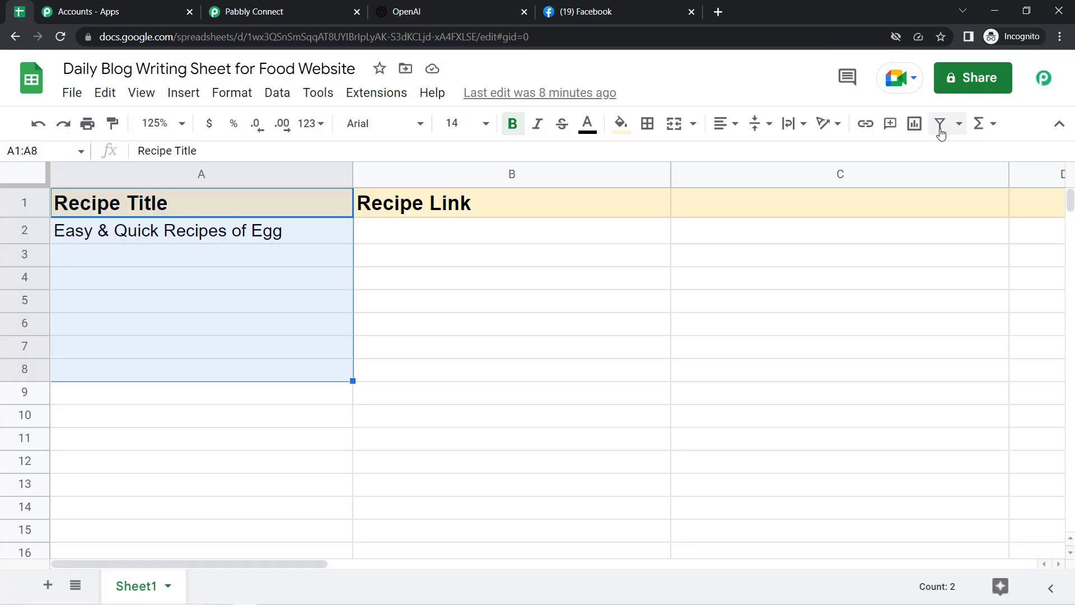
Step: Open the Initial Setup of the Pabbly Connect Webhooks add-on in the recipe spreadsheet
left_click(368, 98)
mouse_move(428, 329)
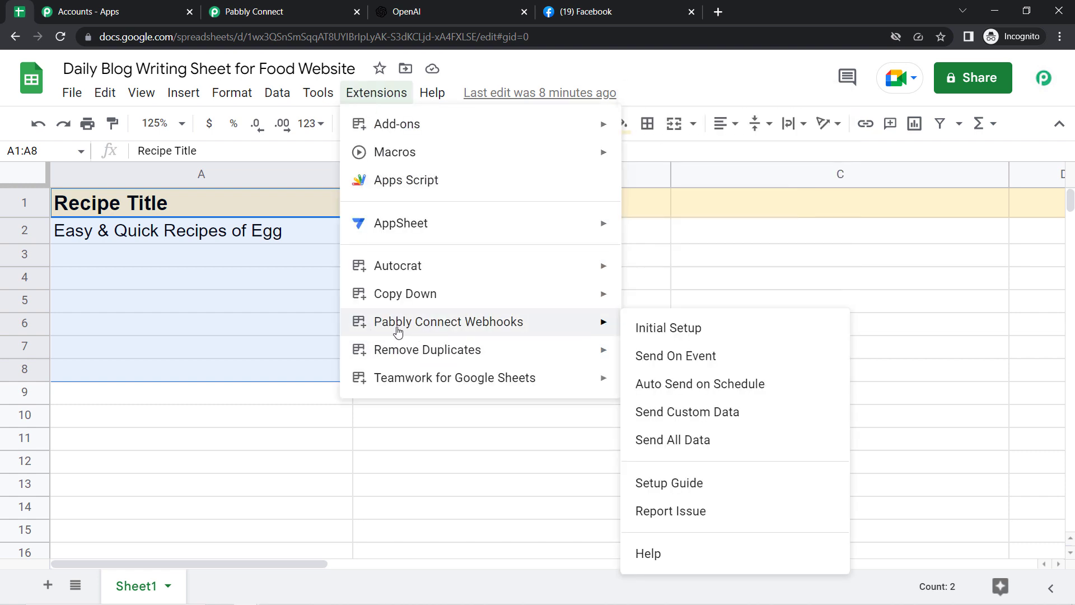
left_click(654, 328)
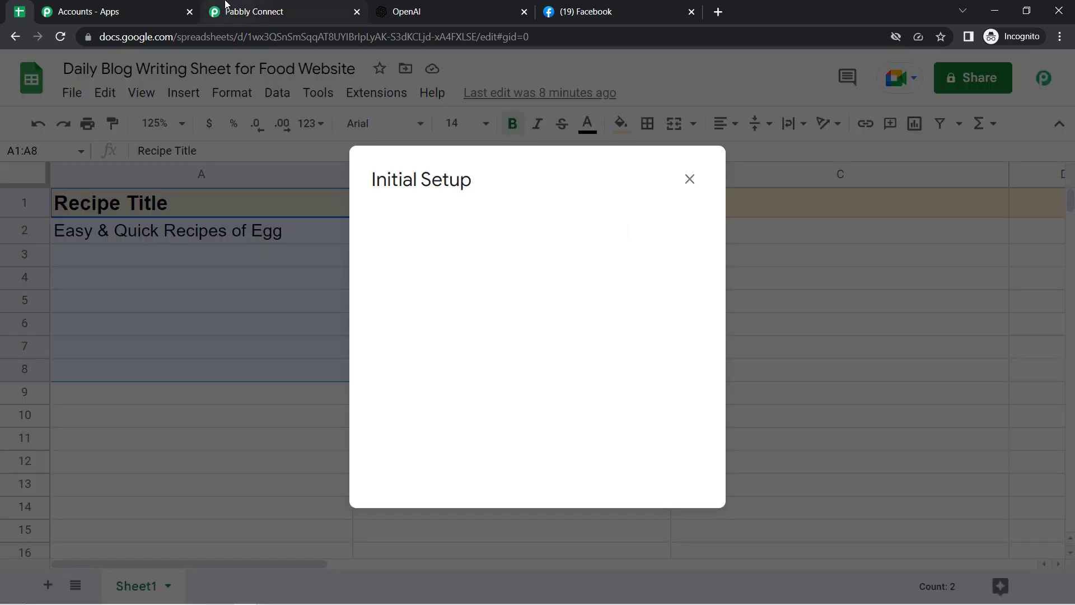
Step: Replace the add-on's webhook URL for Sheet1 with the one copied from the Pabbly Connect workflow, and check the trigger column
left_click(249, 11)
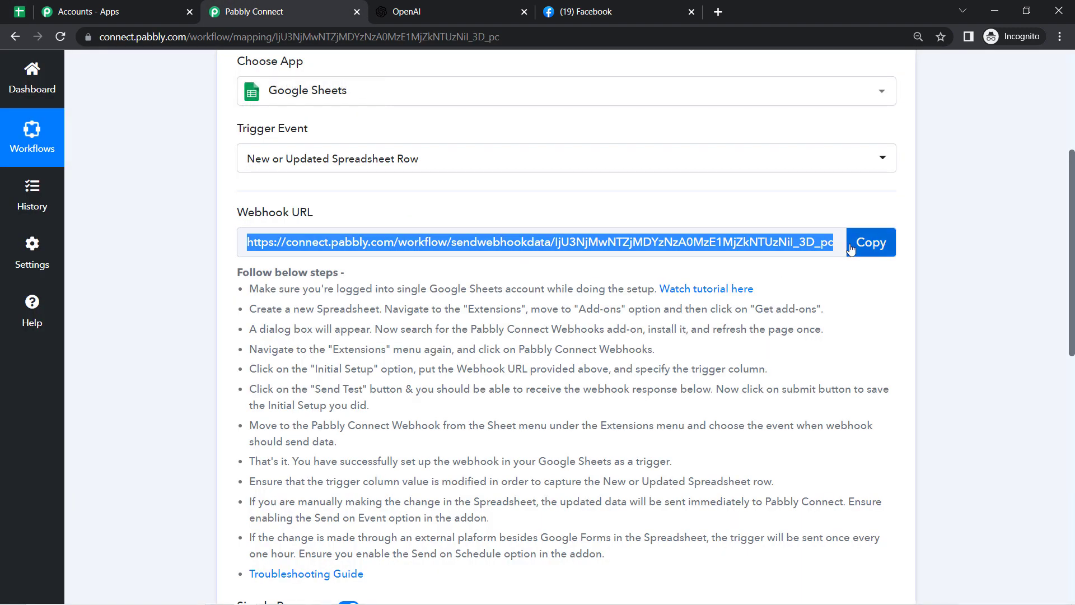
left_click(865, 242)
left_click(19, 11)
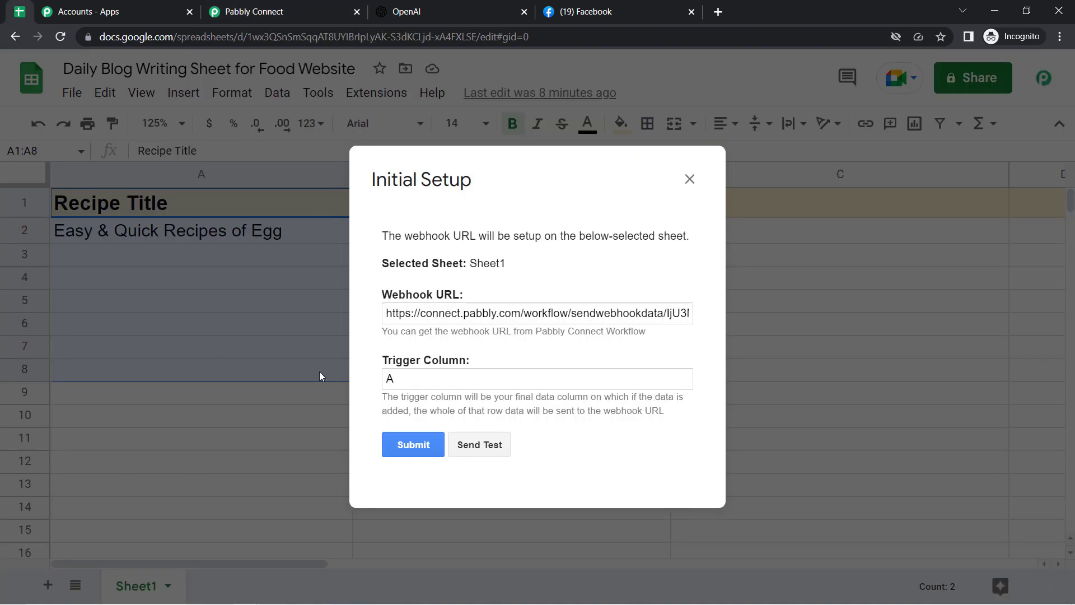
left_click(437, 317)
key("ctrl+a")
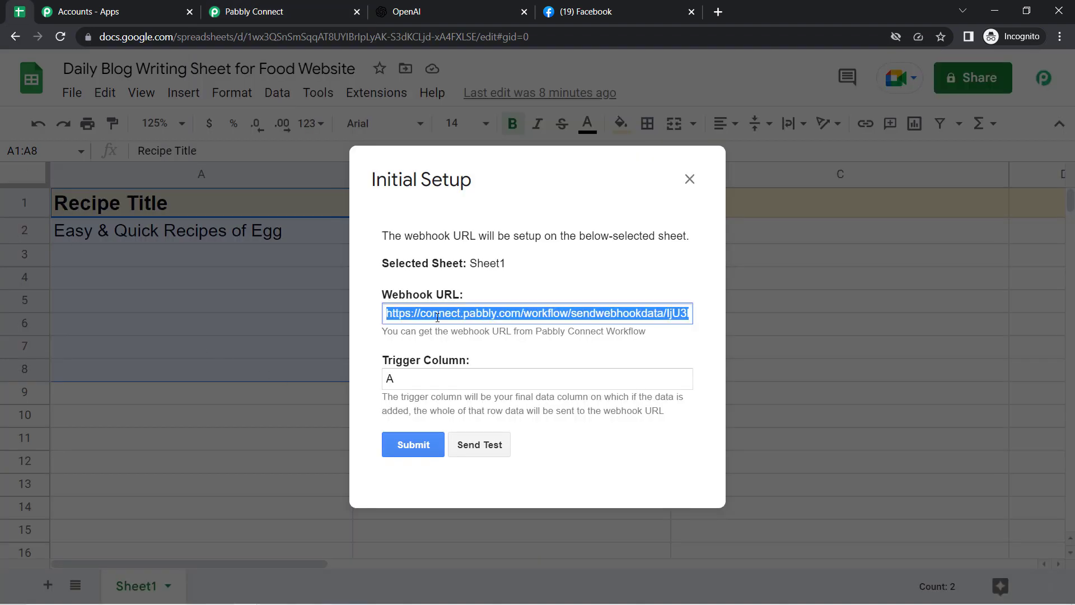
key("ctrl+v")
left_click_drag(410, 361, 432, 361)
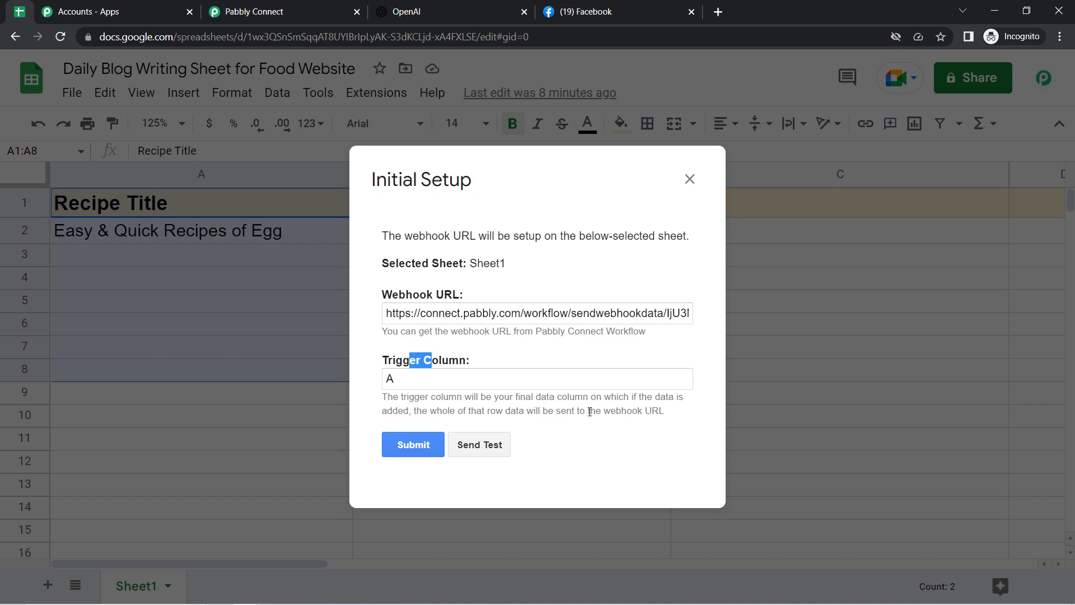
left_click(398, 373)
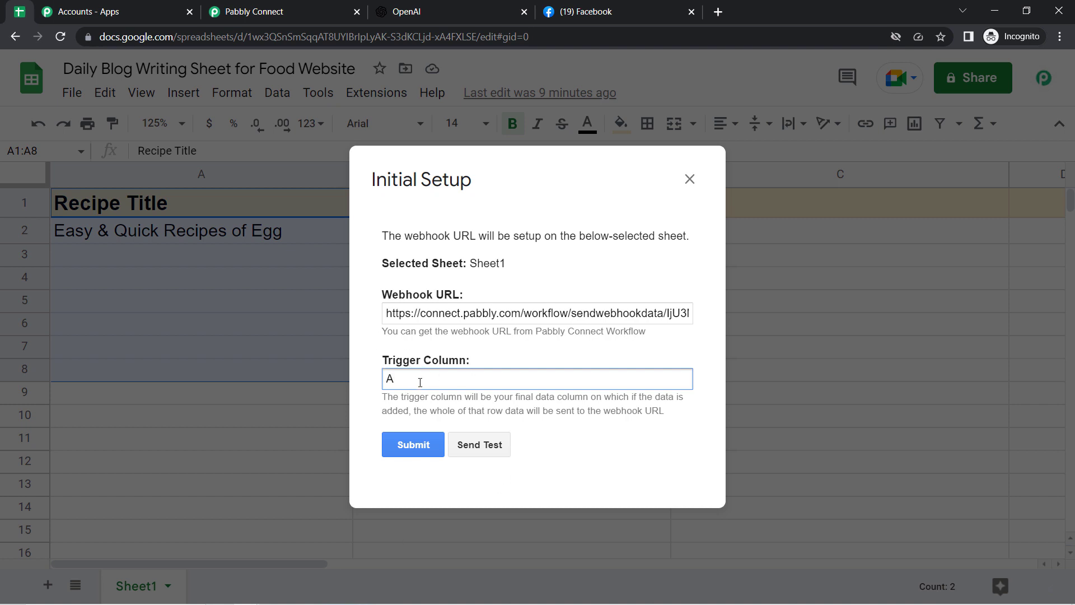
Step: Send a test from the add-on's Initial Setup and check the response received in the Pabbly Connect workflow
left_click(473, 448)
left_click(268, 11)
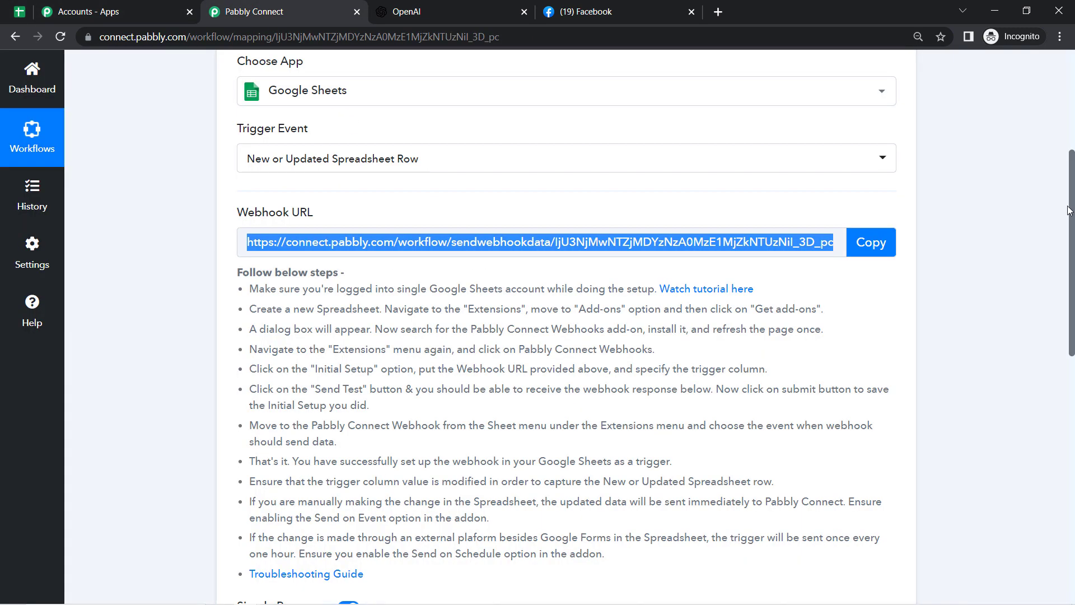
scroll(566, 325, "down", 6)
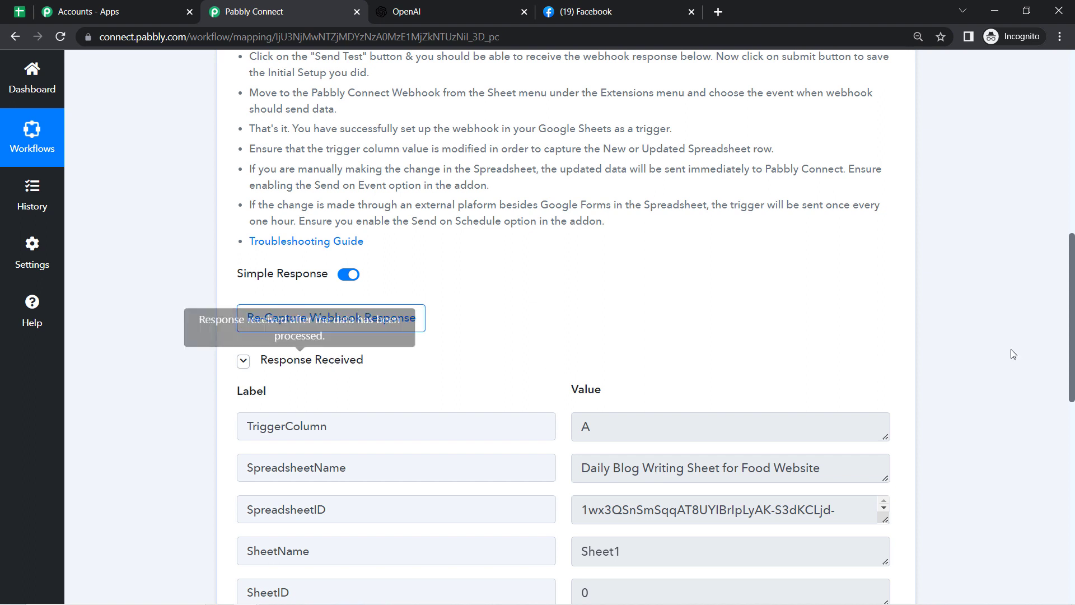
left_click_drag(1073, 294, 1072, 343)
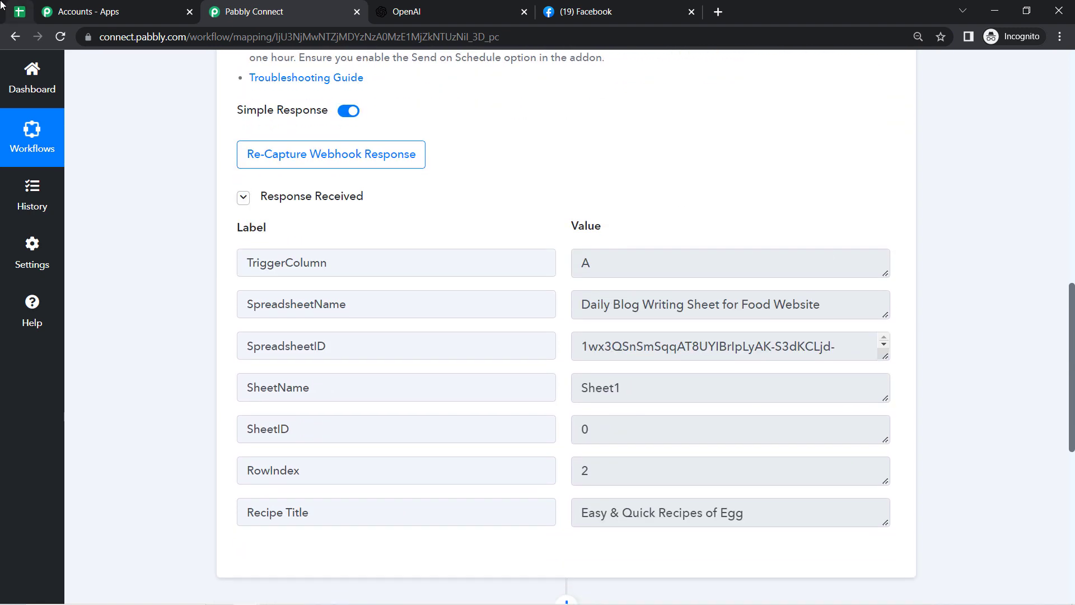
Step: Return to the recipe spreadsheet, submit the add-on's Initial Setup with trigger column A, and close the dialog
left_click(20, 11)
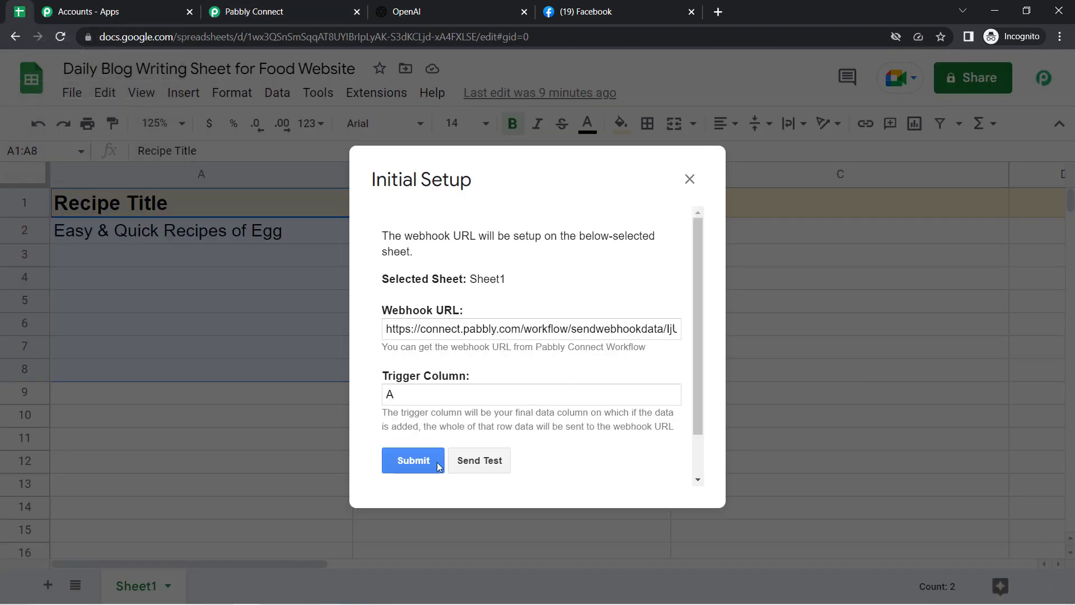
left_click(411, 460)
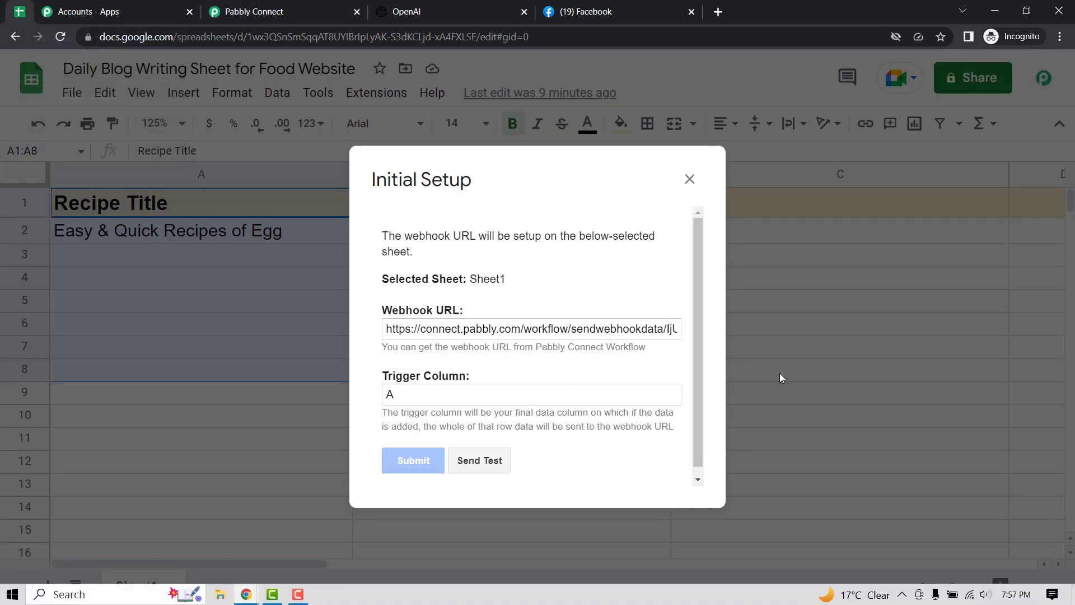
left_click_drag(696, 302, 699, 381)
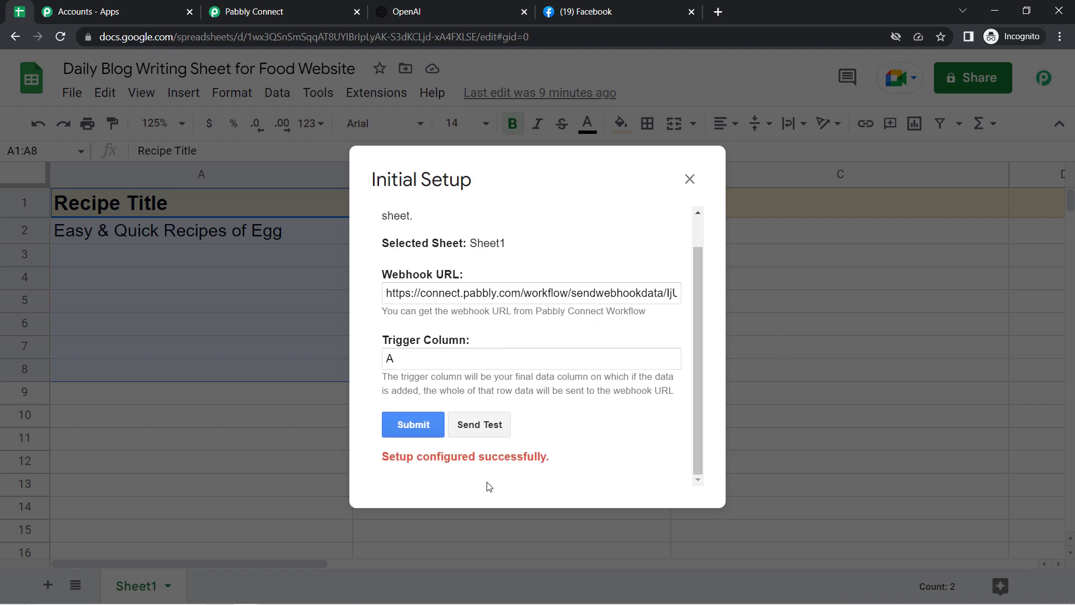
left_click(701, 185)
Step: Examine the captured response's spreadsheet details, row index and recipe title in Pabbly Connect against the sheet, then return to the recipe spreadsheet
left_click(310, 11)
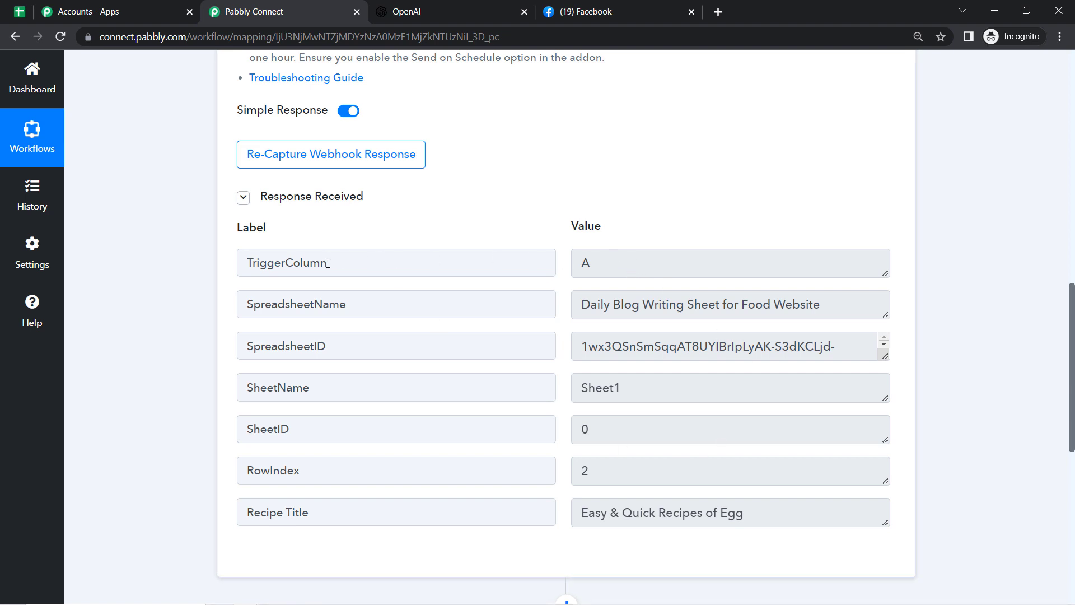
left_click_drag(324, 263, 372, 267)
double_click(585, 259)
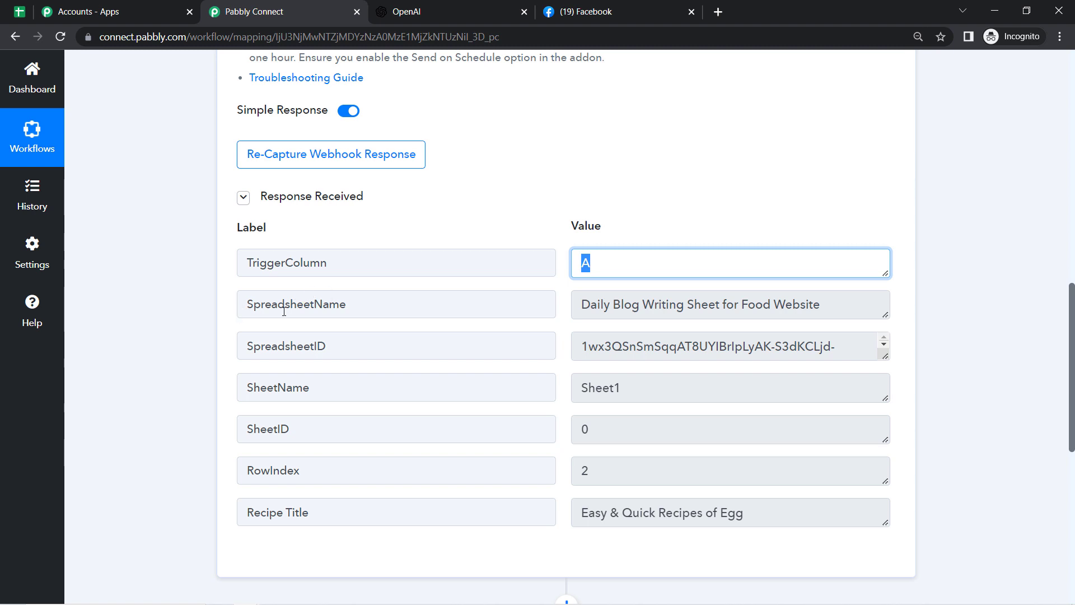
left_click_drag(283, 311, 463, 314)
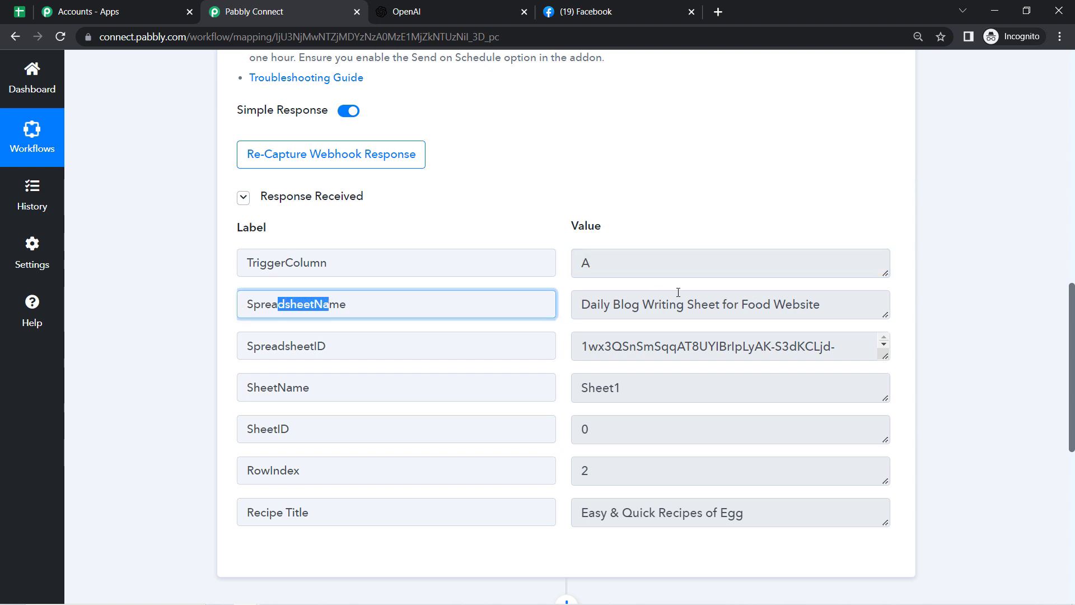
left_click_drag(612, 346, 732, 346)
left_click_drag(588, 387, 615, 389)
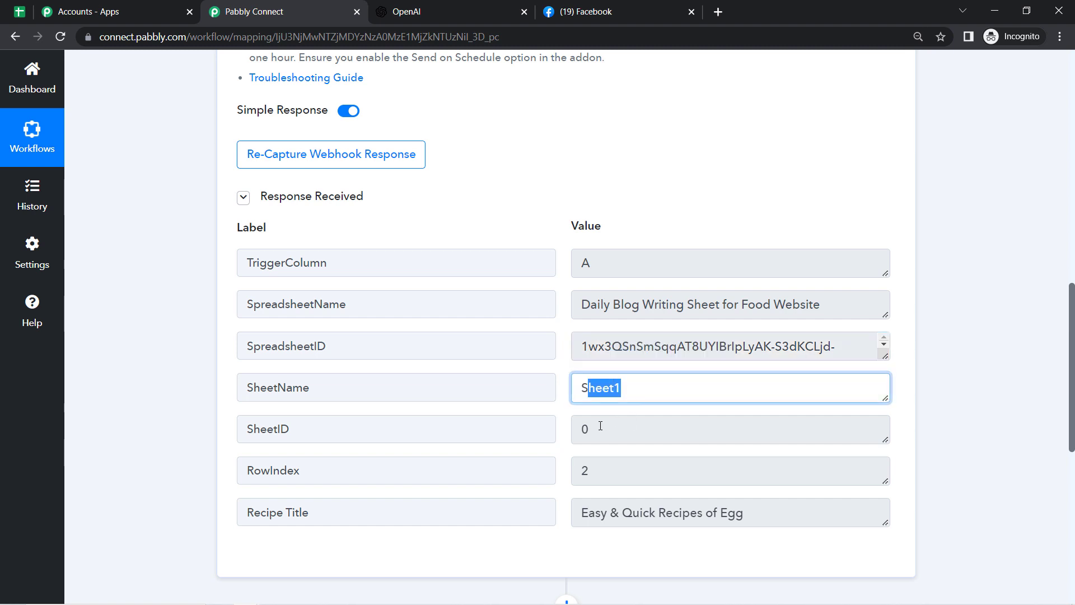
left_click_drag(582, 430, 599, 463)
left_click(597, 474)
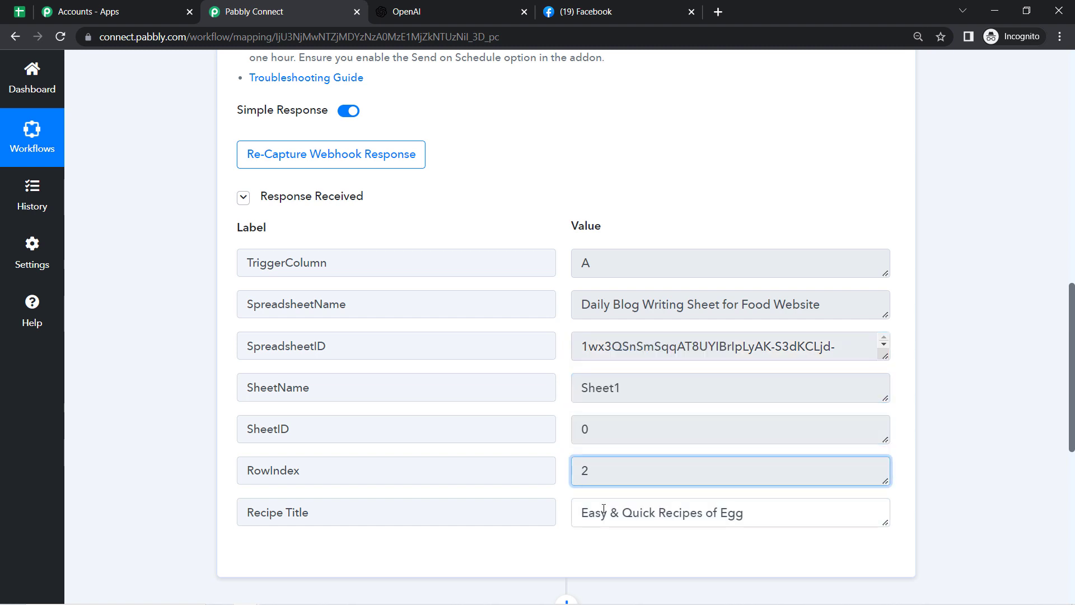
left_click_drag(604, 512, 728, 512)
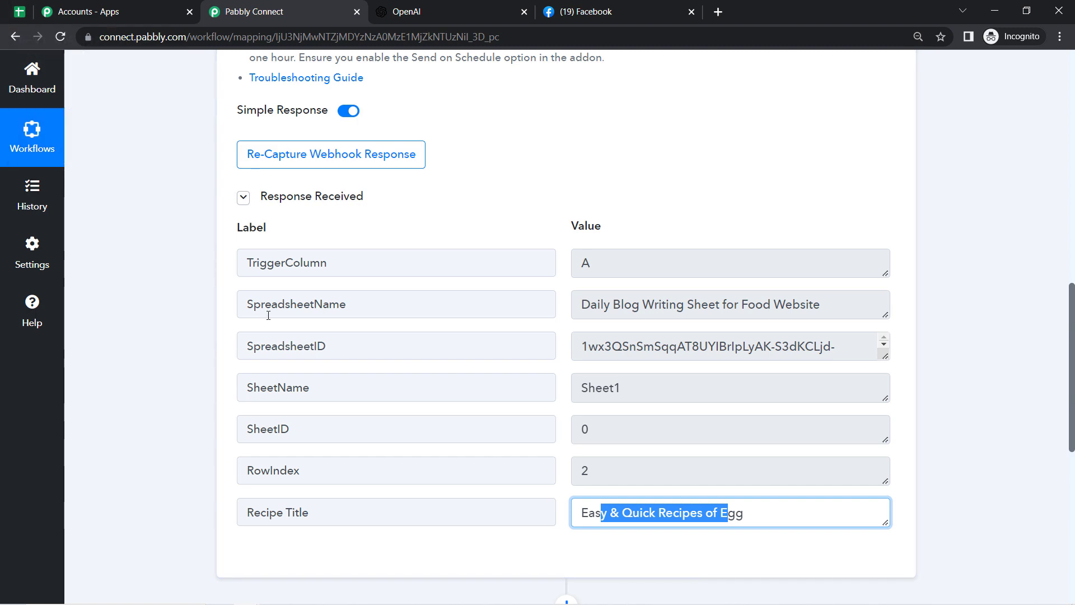
left_click(18, 14)
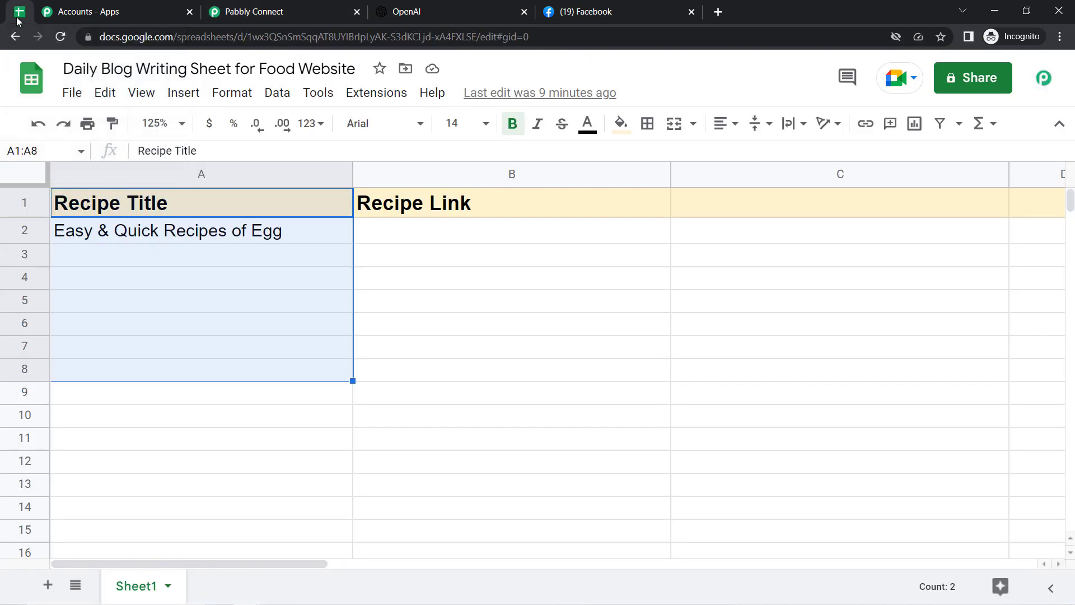
left_click(297, 7)
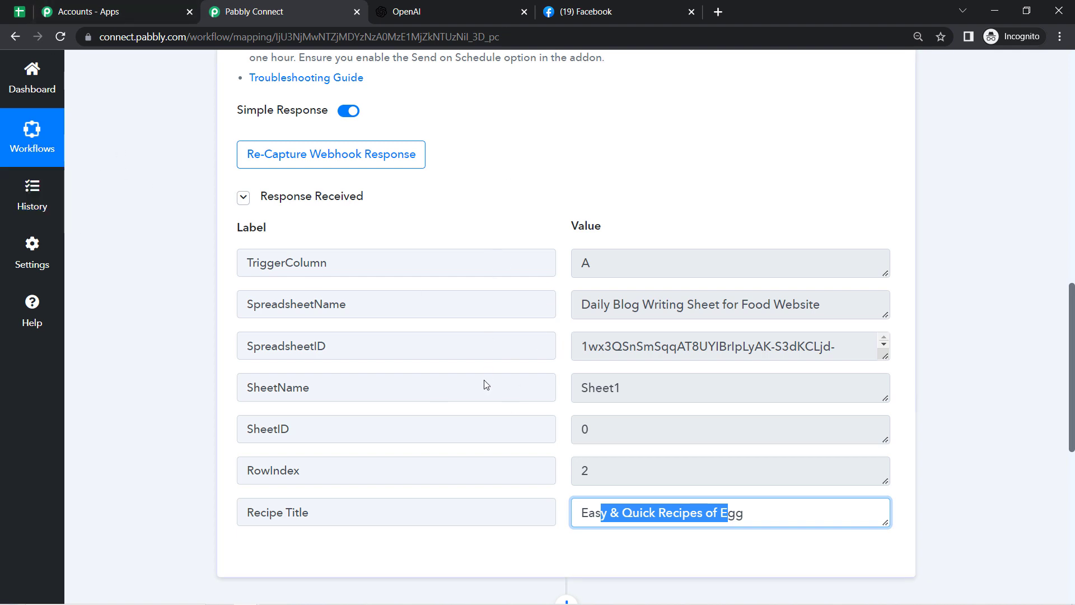
triple_click(635, 511)
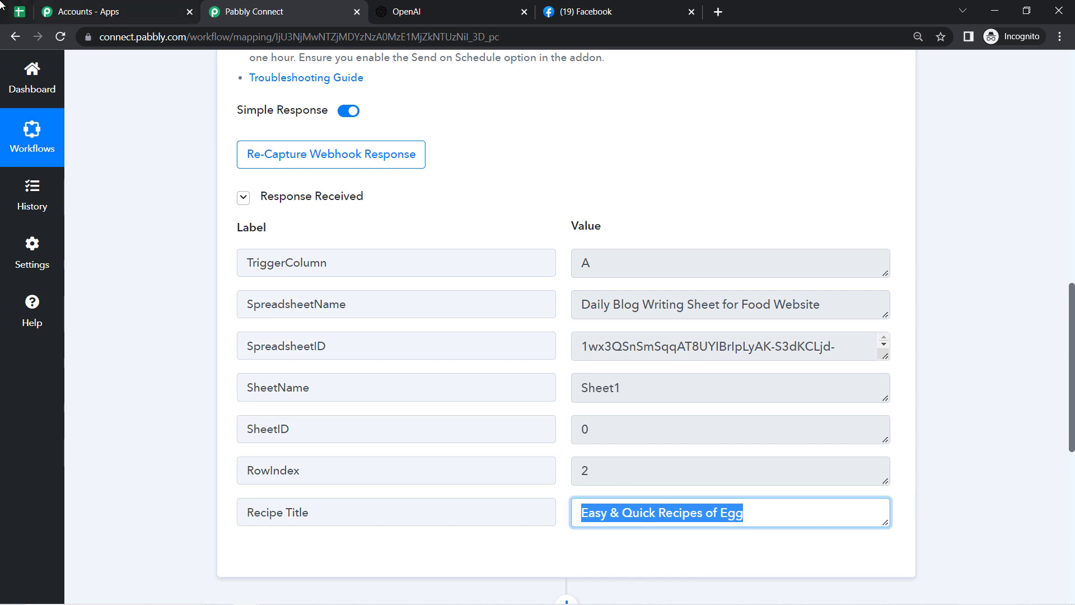
left_click(19, 11)
left_click(456, 314)
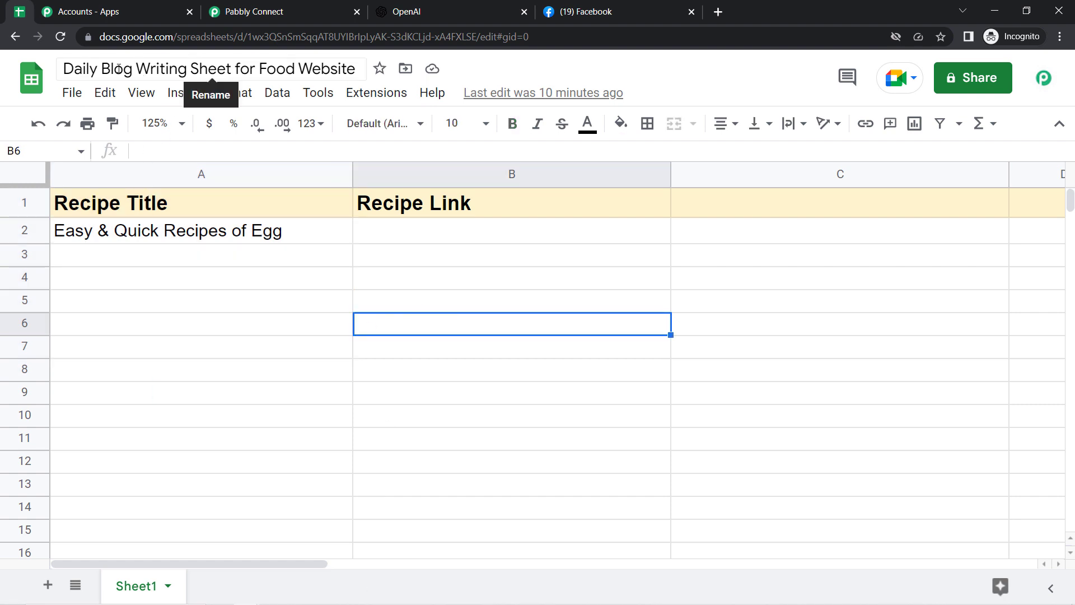
left_click_drag(148, 68, 301, 68)
left_click(276, 369)
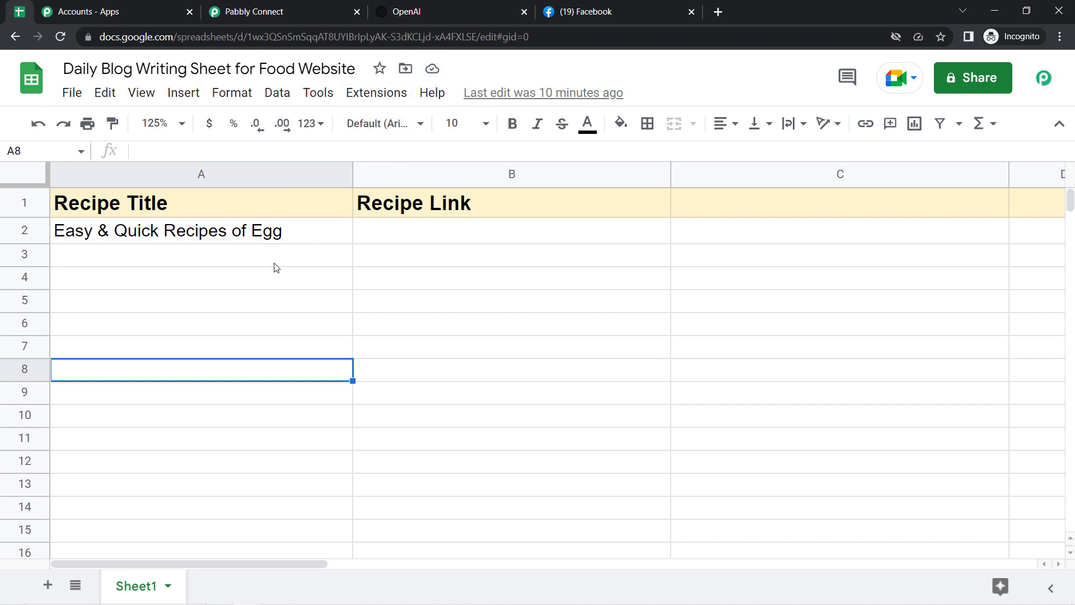
left_click_drag(278, 263, 274, 440)
left_click(428, 379)
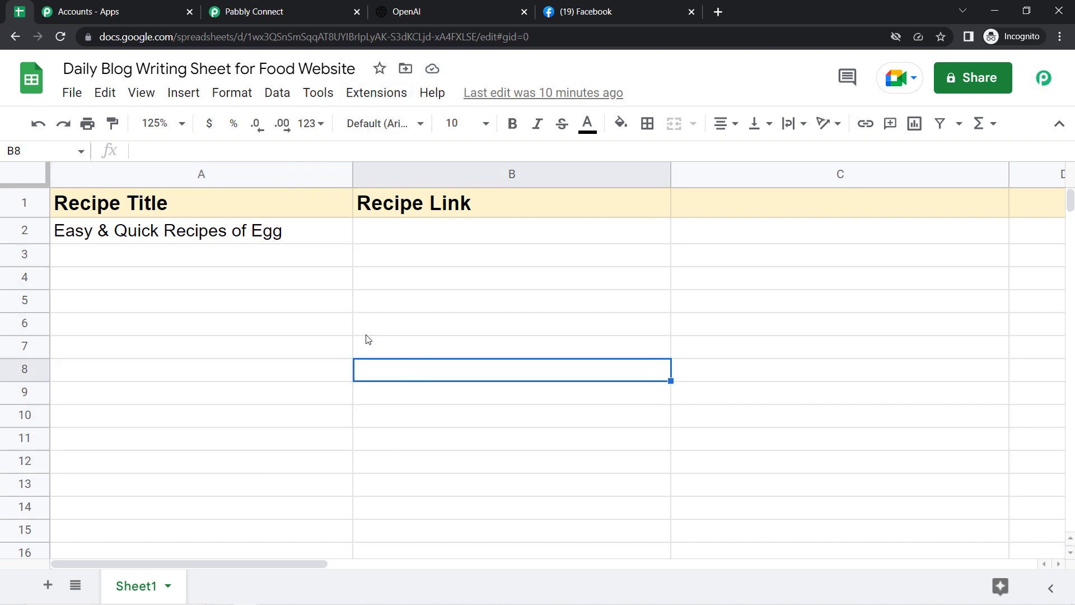
left_click(244, 262)
left_click(229, 287)
left_click(230, 302)
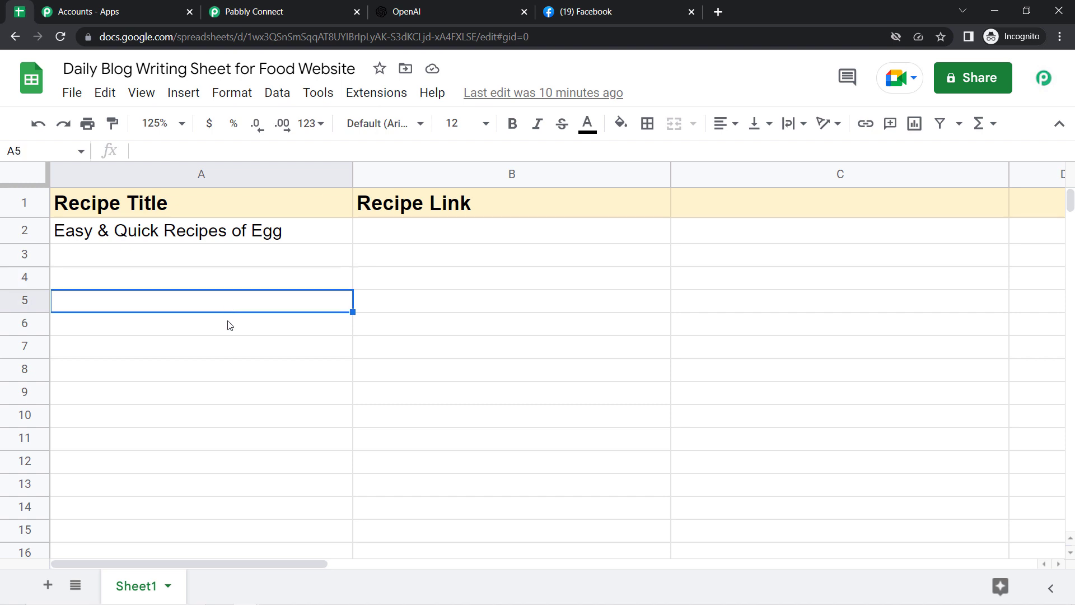
left_click(230, 327)
left_click(234, 348)
left_click(234, 376)
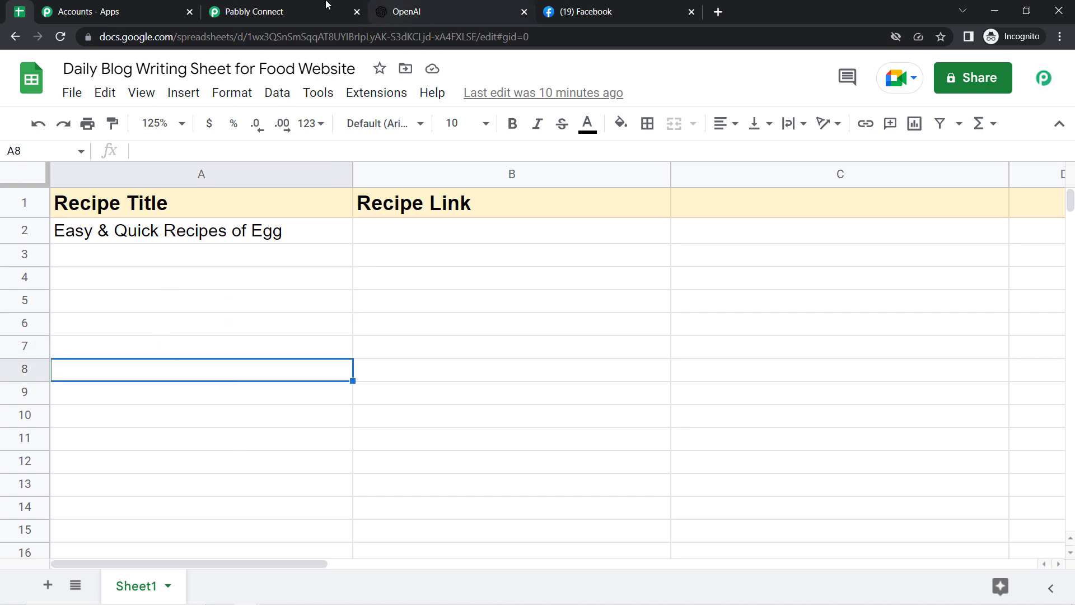
Step: Enable Send On Event for the Pabbly Connect Webhooks add-on in the recipe spreadsheet
left_click(375, 92)
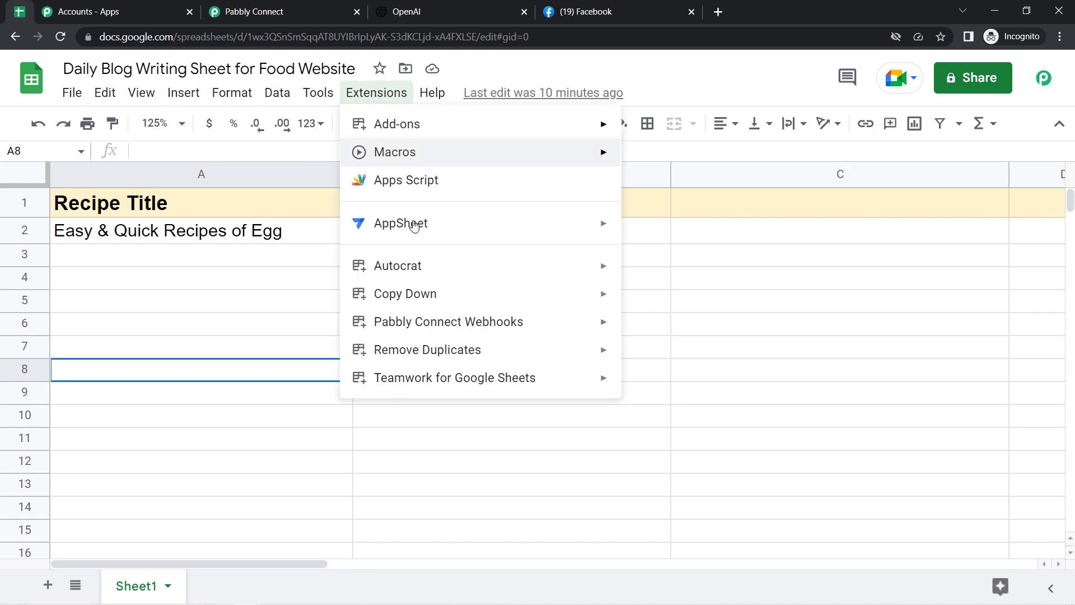
mouse_move(499, 317)
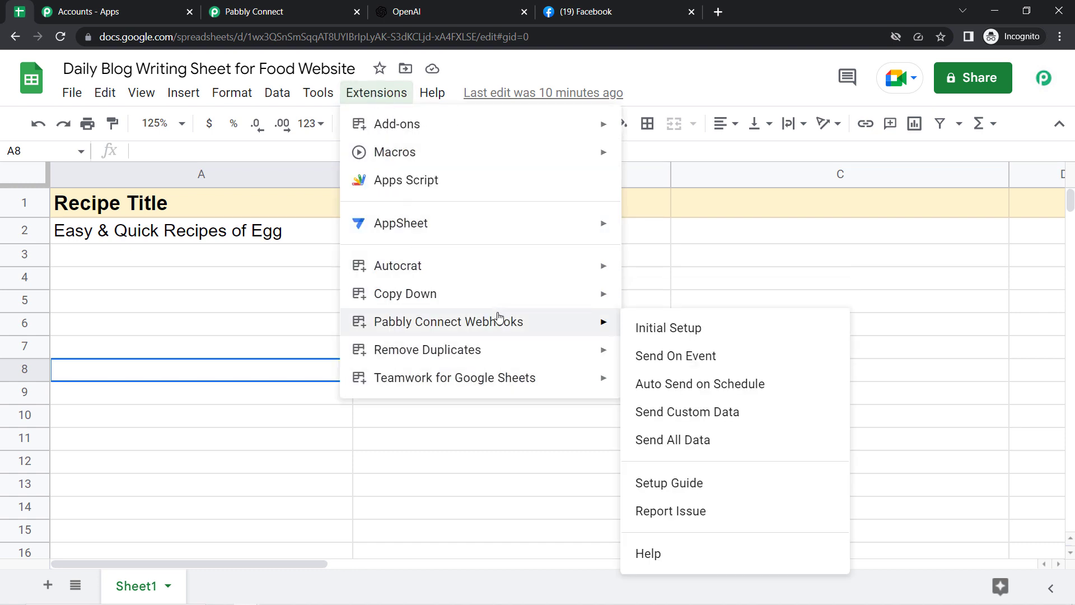
left_click(686, 363)
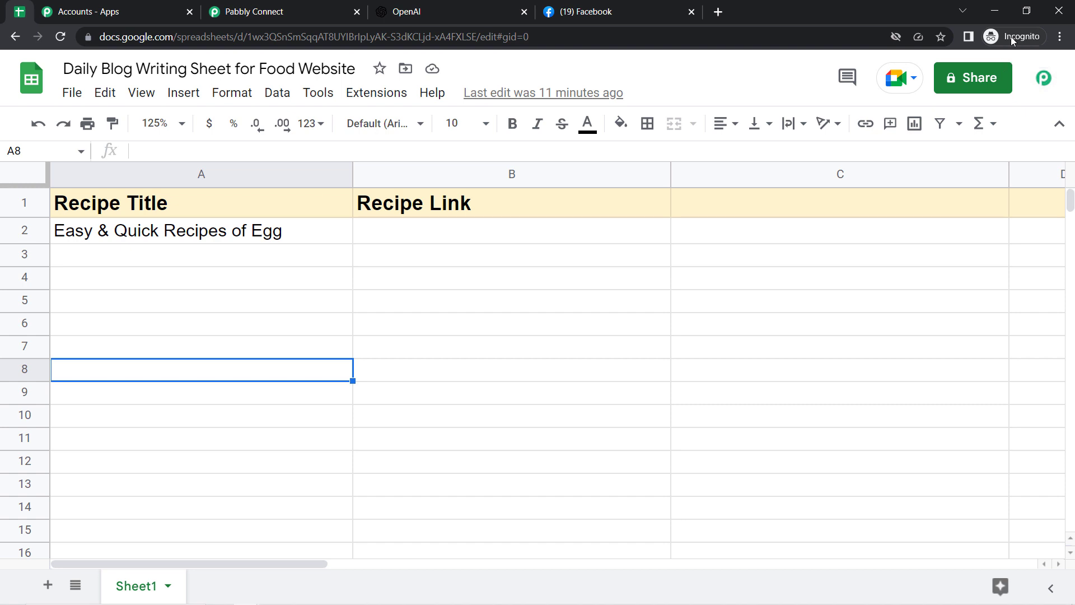
Step: Switch to the Pabbly Connect workflow and set its second step to OpenAI with the Generate Content action event
left_click(258, 10)
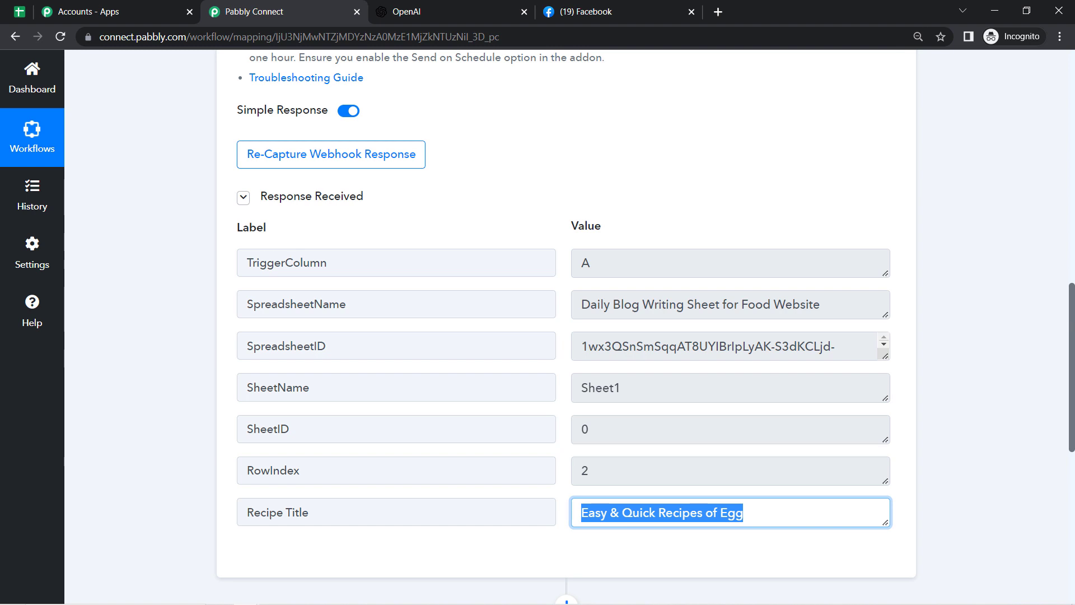
scroll(196, 241, "down", 10)
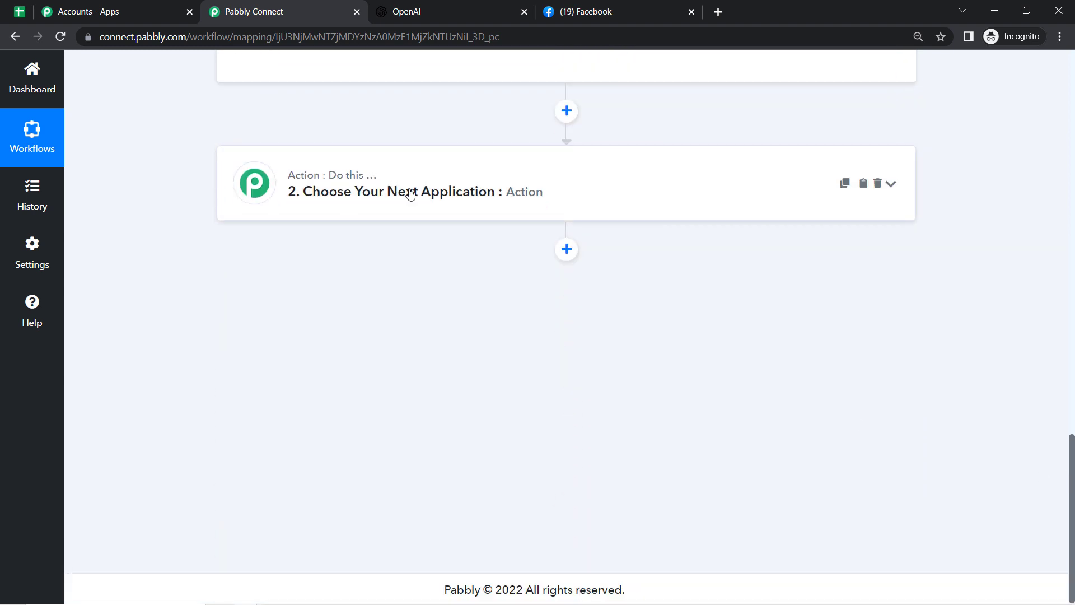
left_click(410, 194)
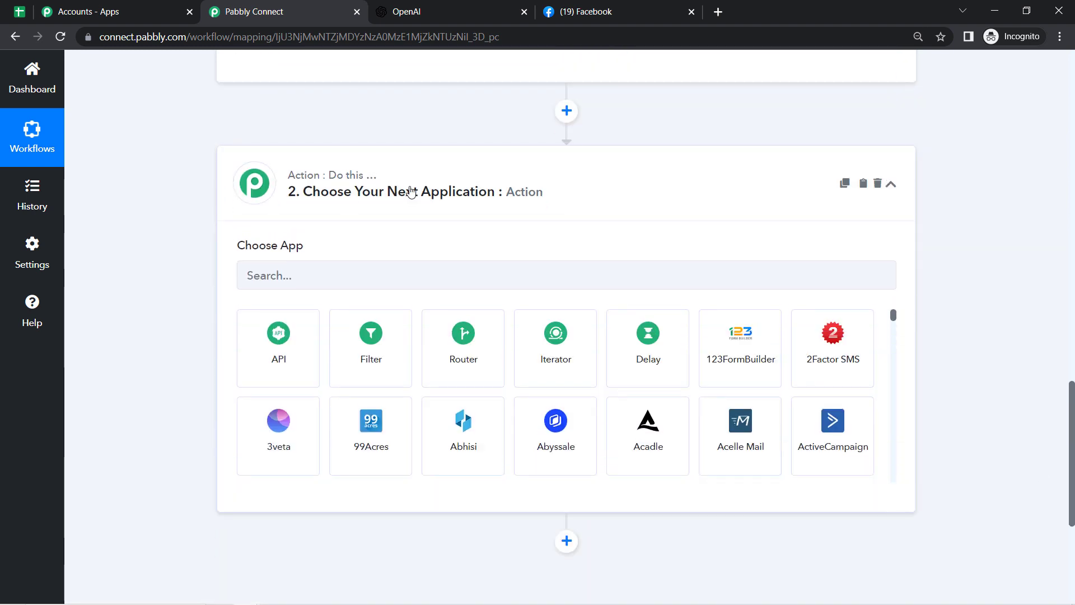
left_click(275, 273)
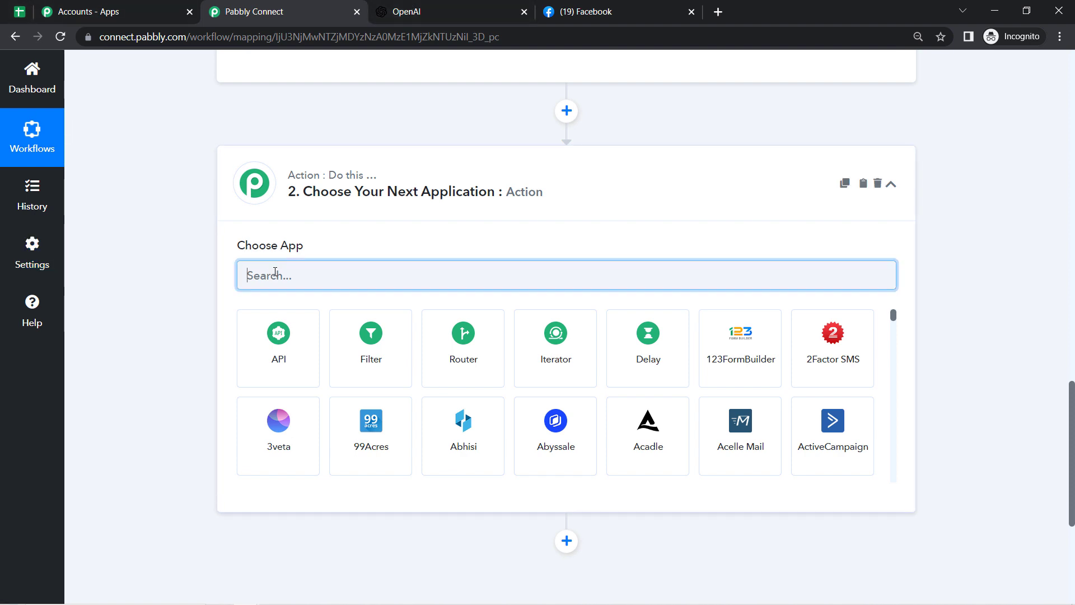
type("open")
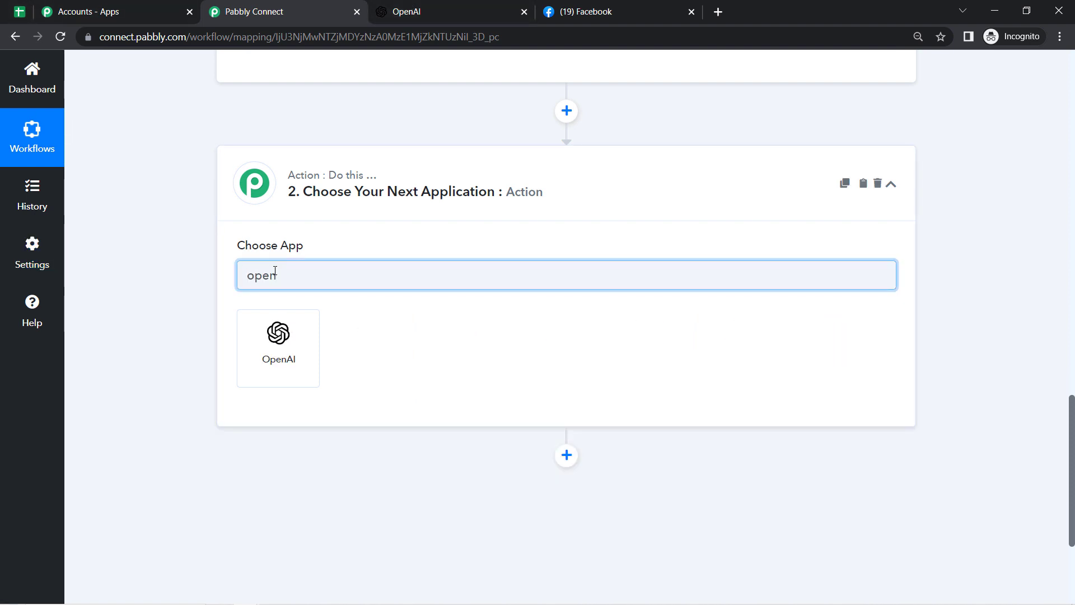
left_click(265, 343)
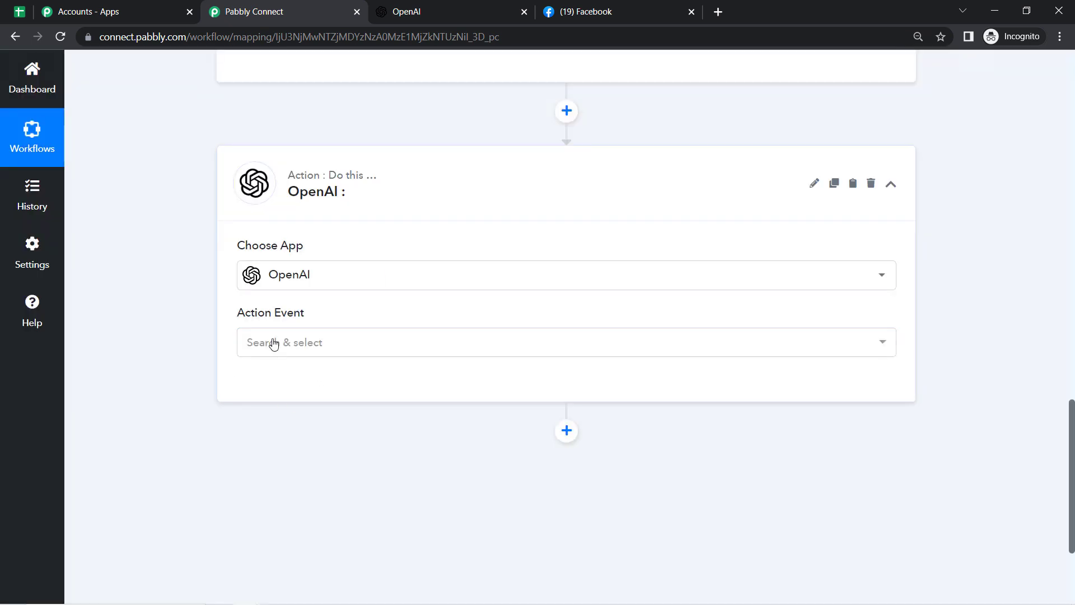
left_click(273, 343)
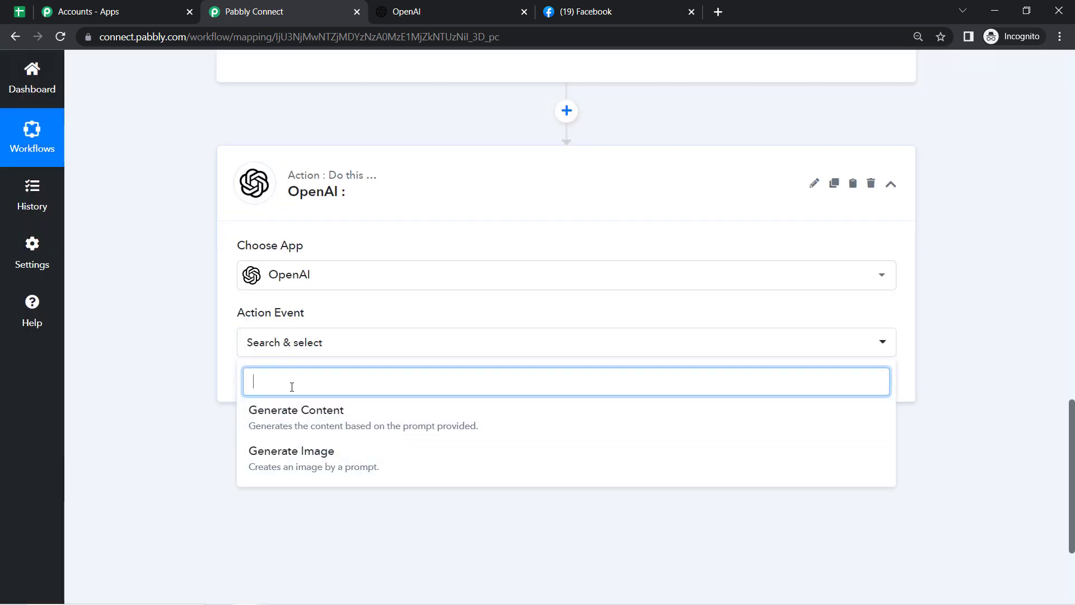
left_click(277, 417)
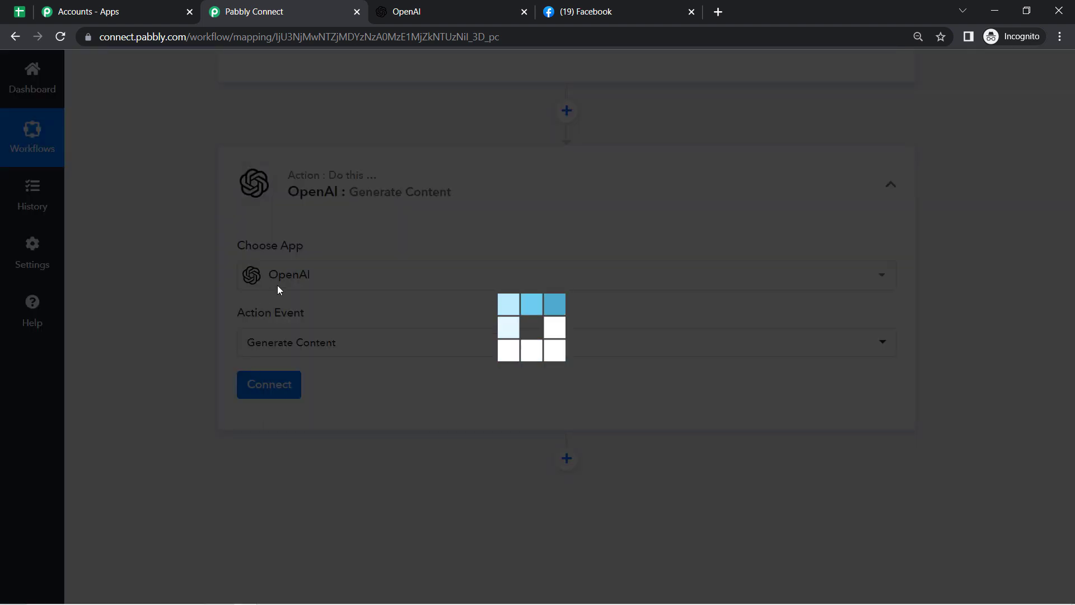
Step: Switch to the OpenAI website and log in to the API platform to reach its overview page
left_click(395, 11)
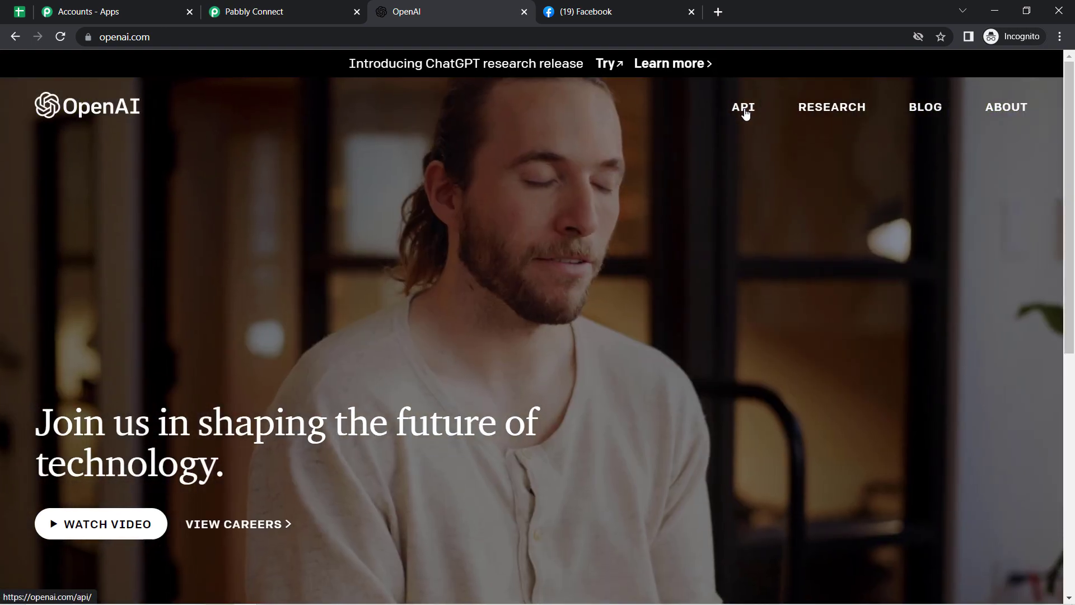
left_click(751, 114)
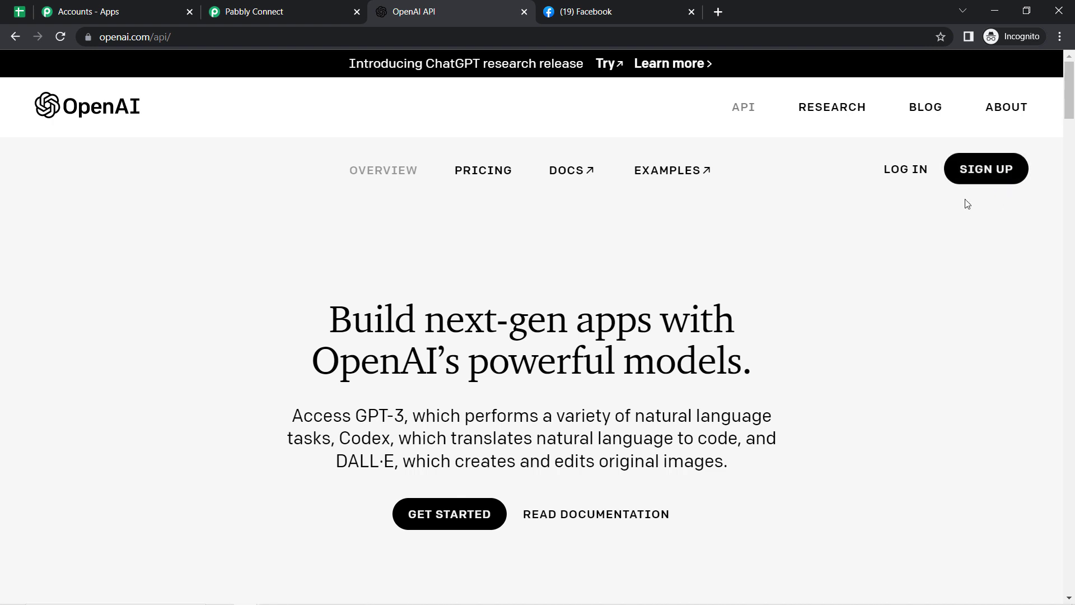
left_click(896, 177)
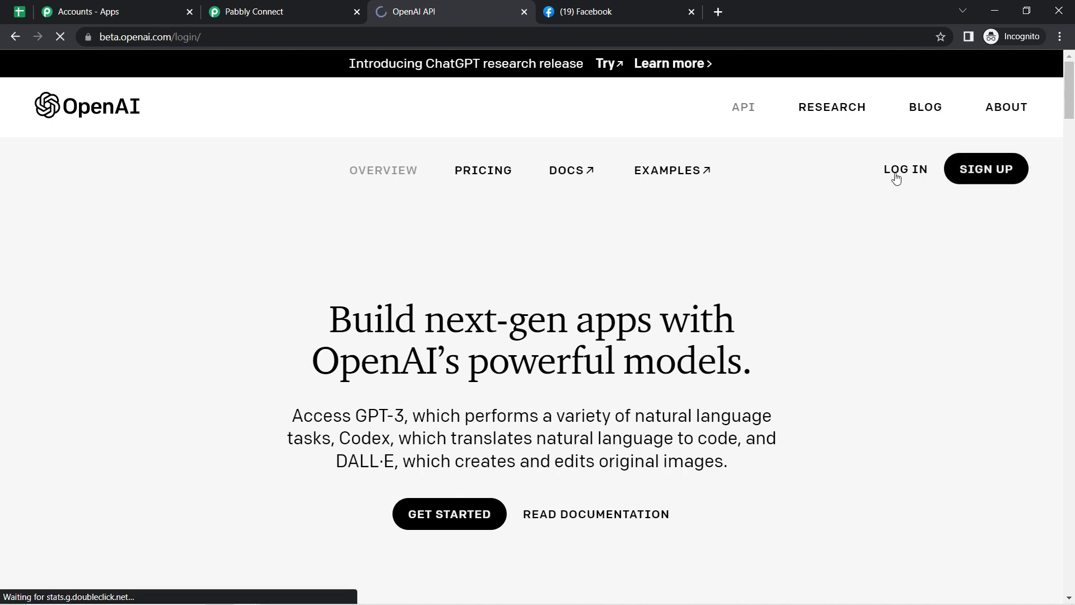
left_click_drag(242, 158, 432, 162)
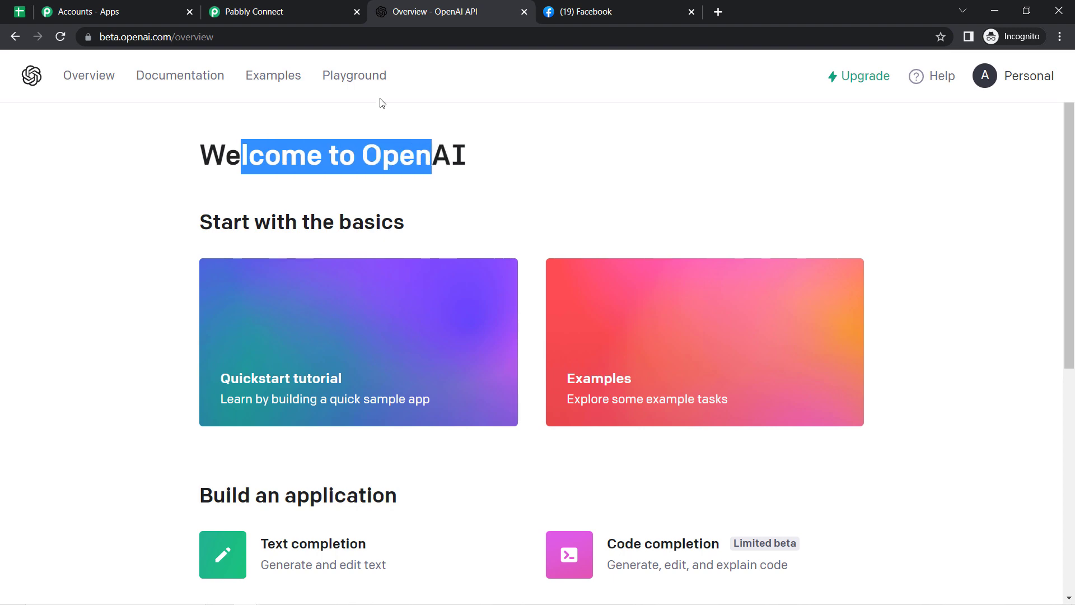
Step: Open the OpenAI Playground, close its Get started guide, and generate text from the prompt "Write a Story in Dog"
left_click(351, 77)
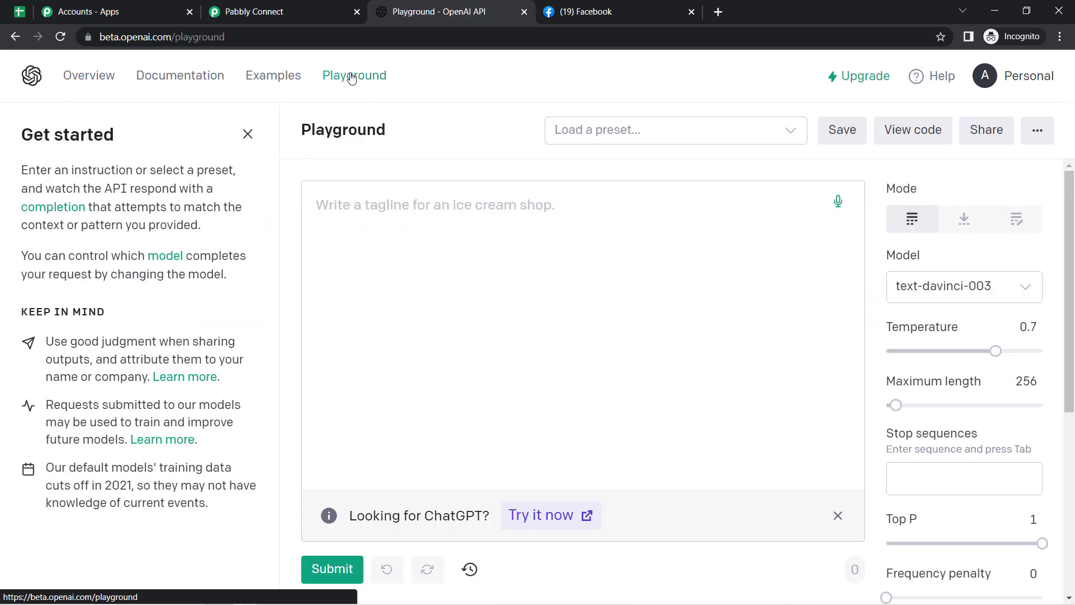
left_click(248, 134)
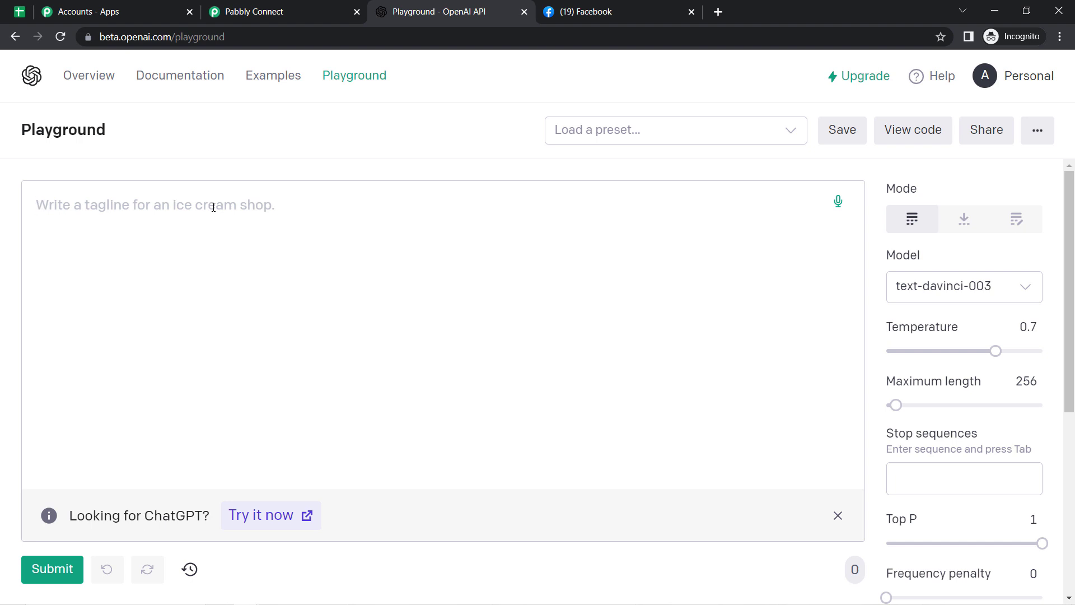
type("Wri")
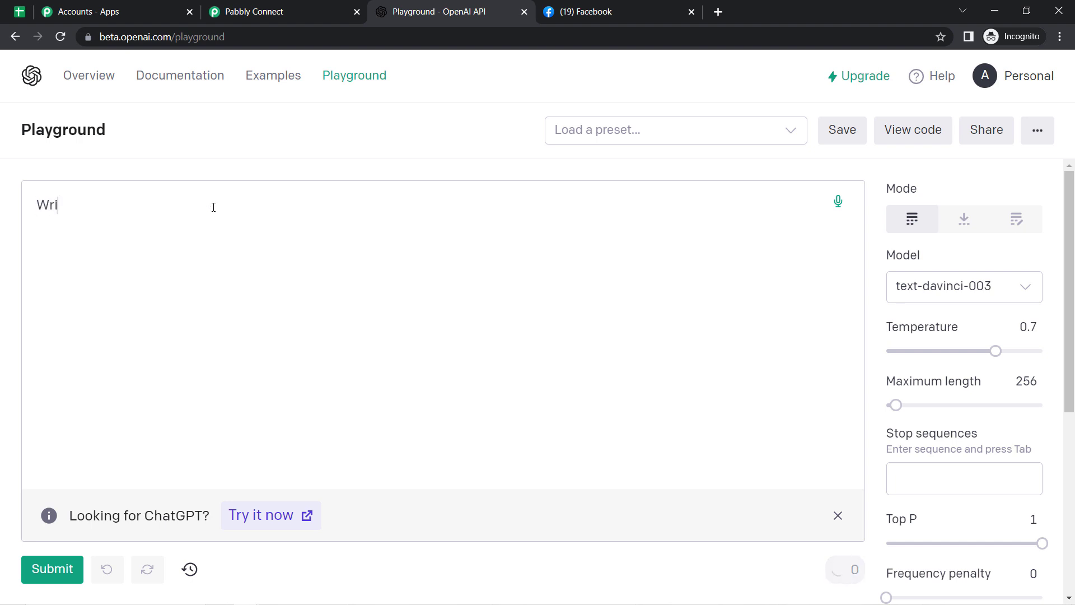
type("te a Story in Dog")
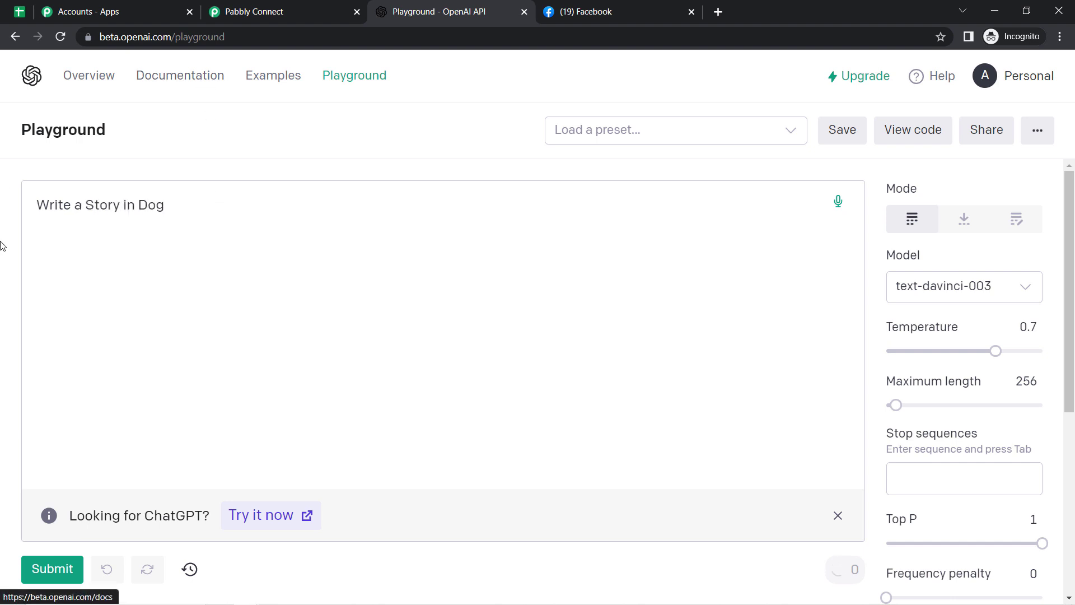
left_click(50, 568)
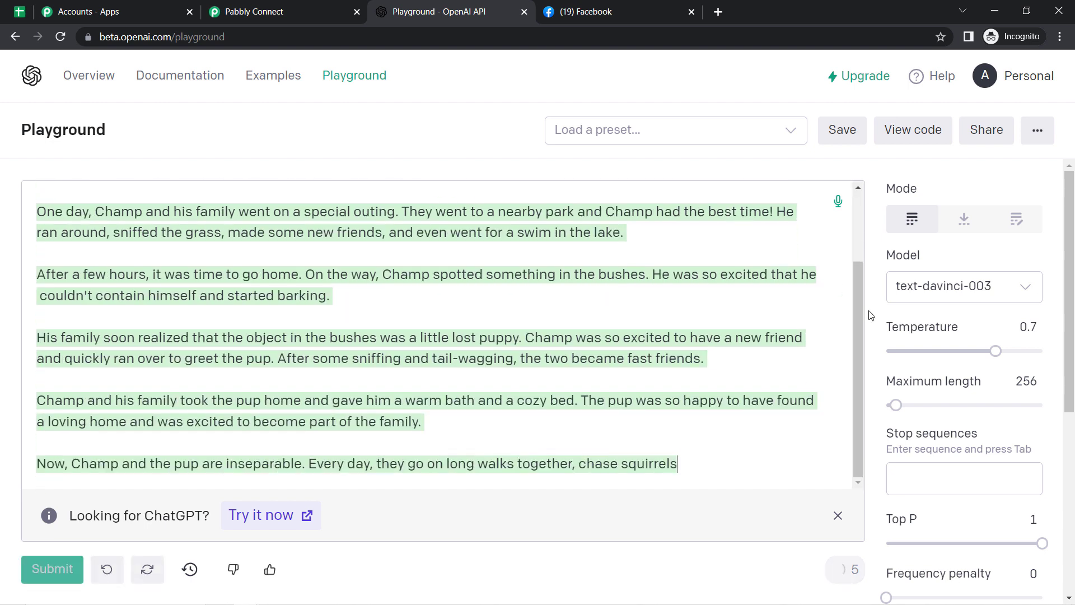
left_click_drag(858, 347, 858, 251)
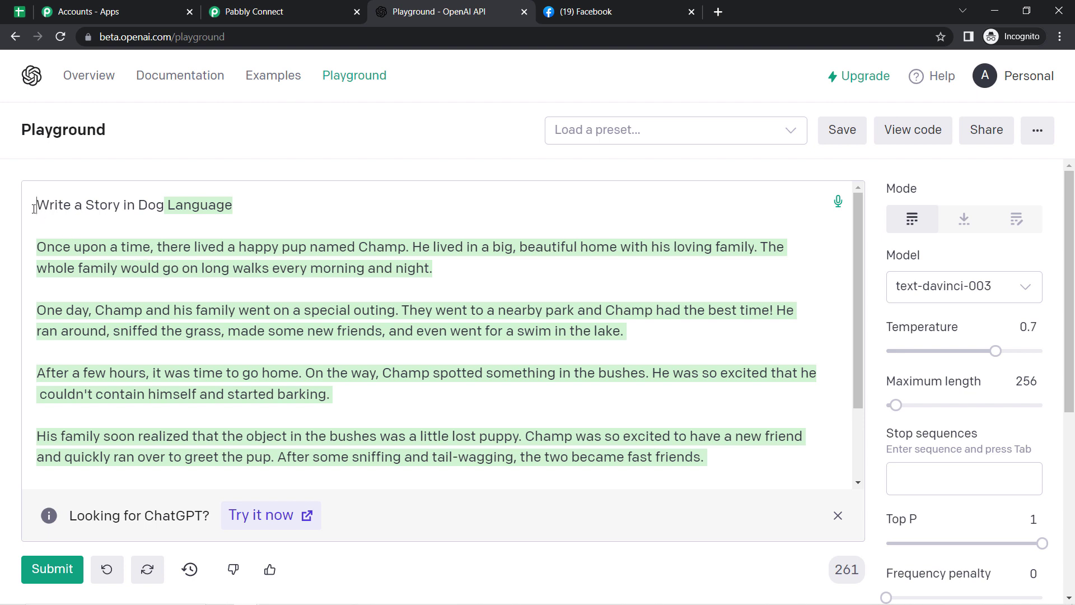
Step: Replace the story text in the Playground with the prompt "Write an Article on Beaty Tips" and generate the article
key("ctrl+a")
key("BackSpace")
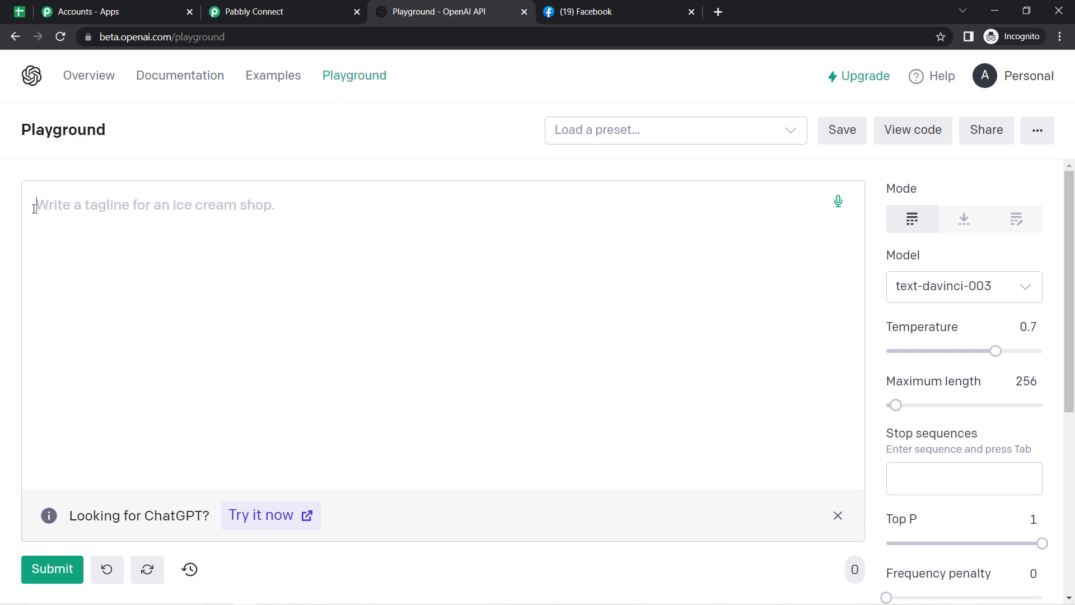
type("Write an")
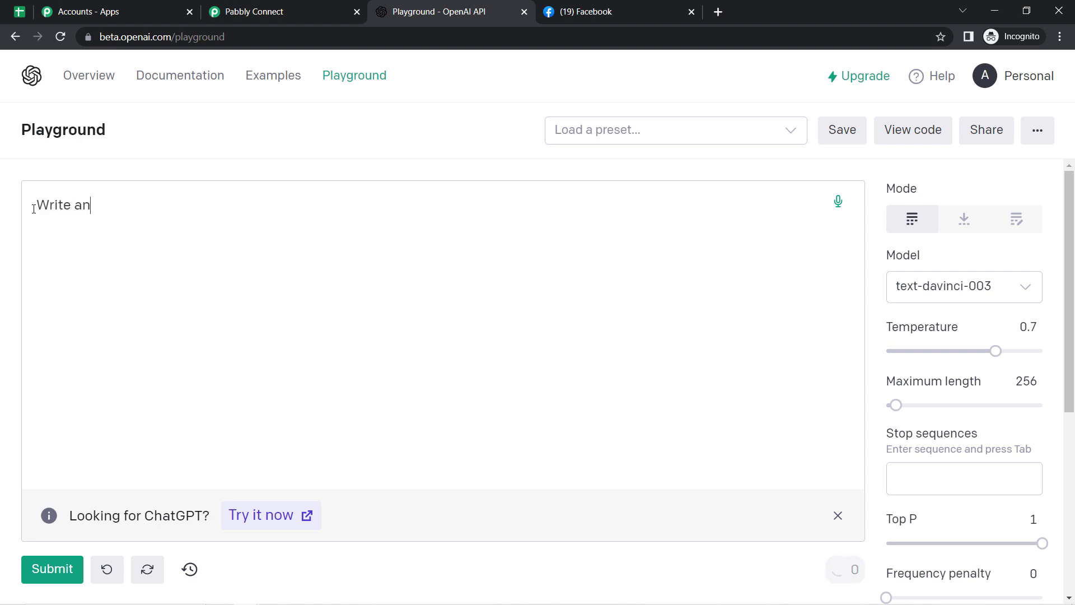
type(" Article on Beaty Tips")
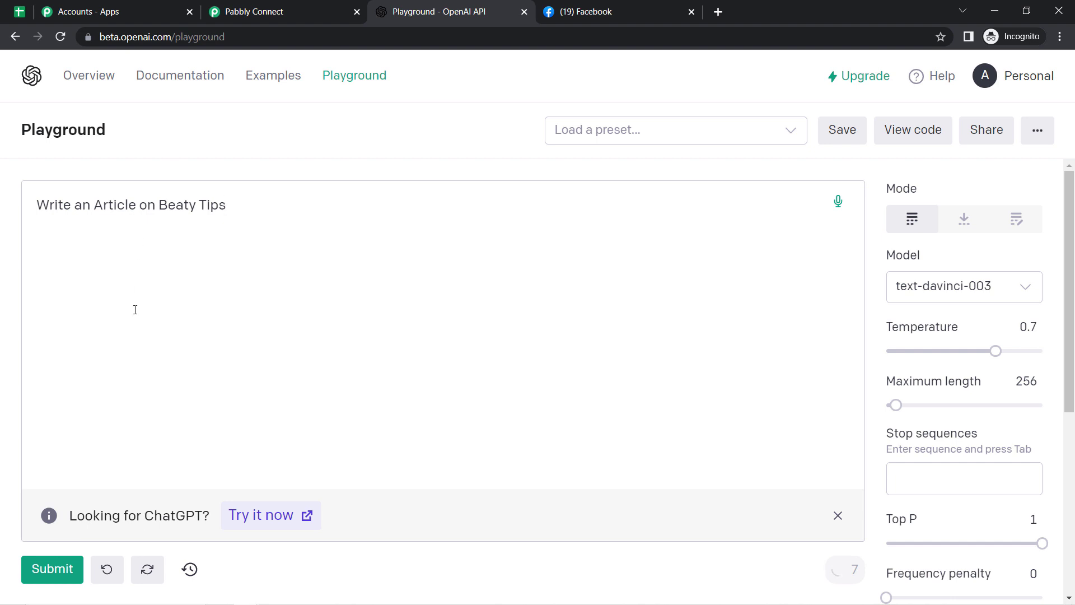
left_click(45, 569)
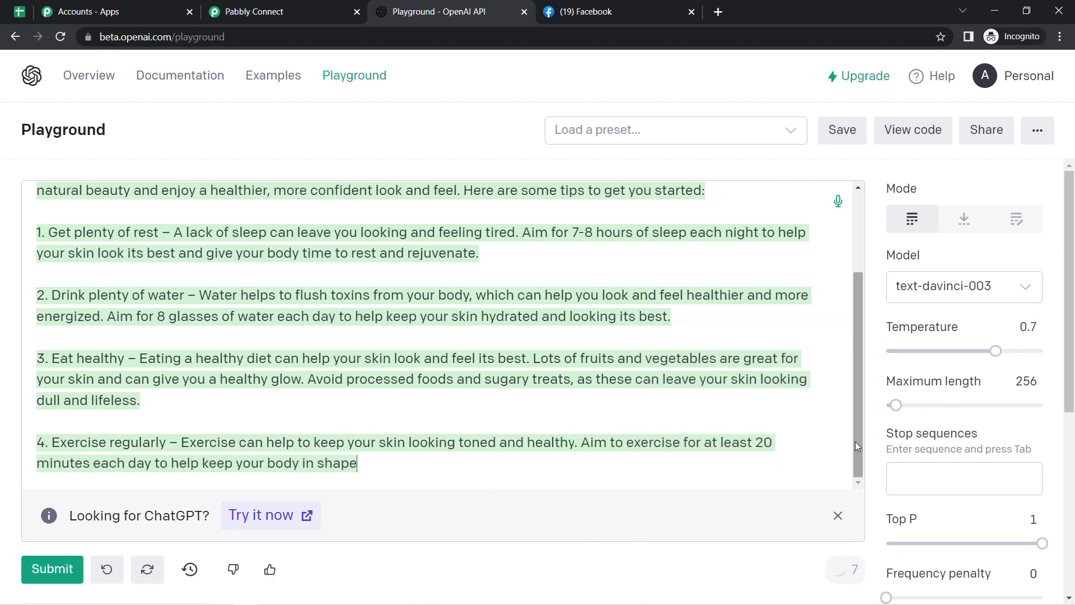
left_click_drag(855, 401, 851, 321)
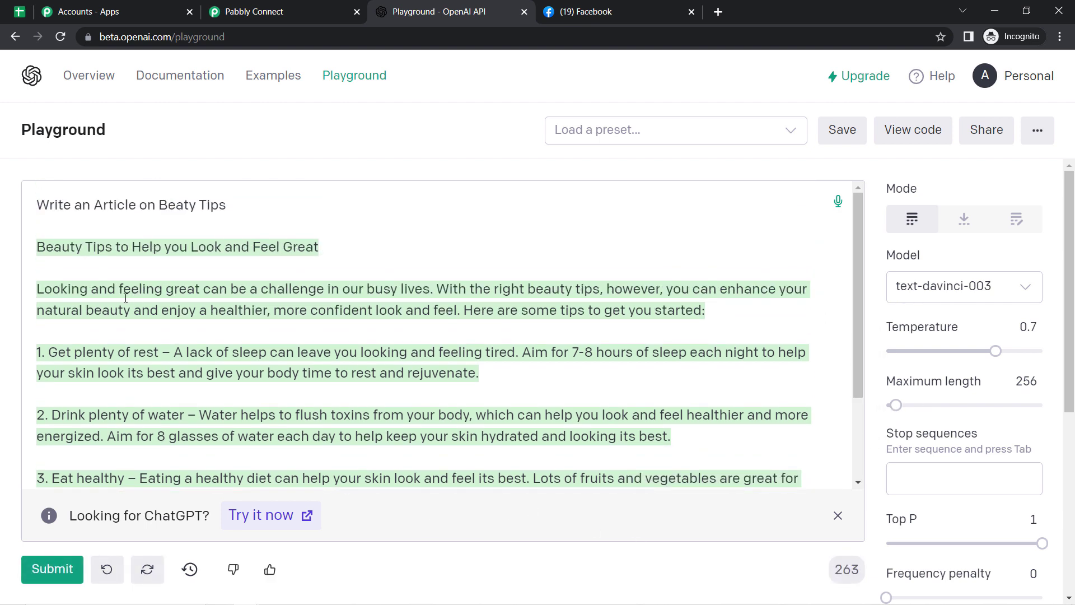
left_click_drag(92, 295, 187, 302)
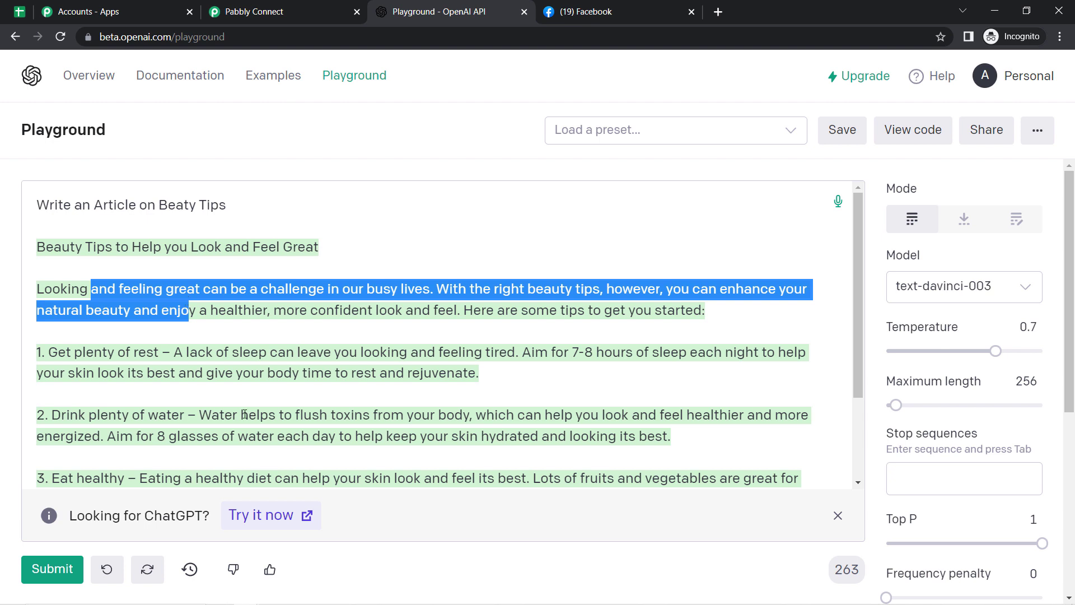
Step: Clear the beauty tips prompt and its generated article from the Playground
left_click(148, 293)
key("ctrl+a")
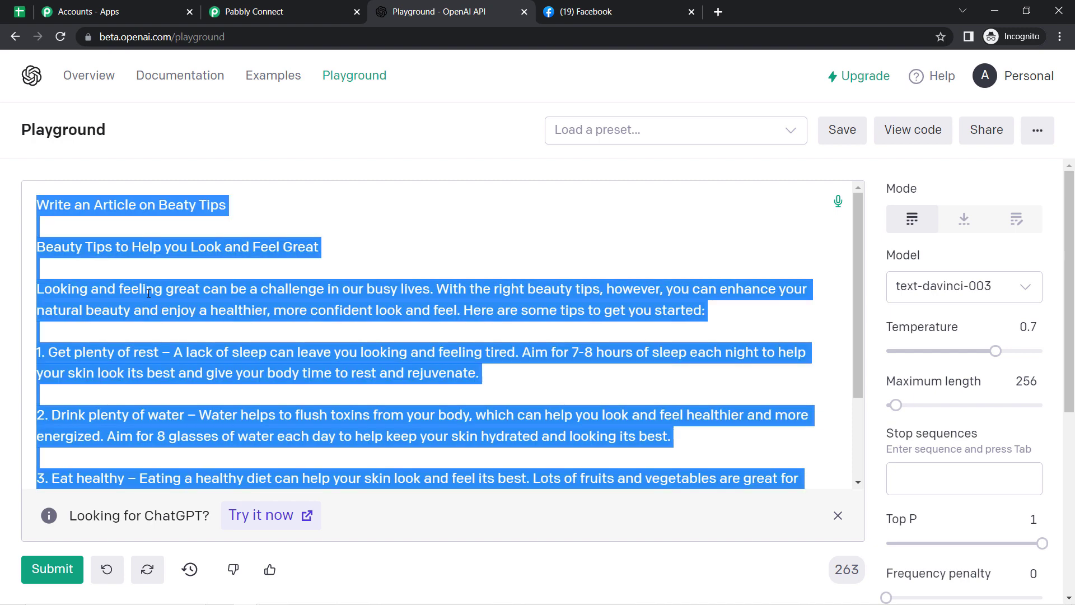
key("BackSpace")
type("wri")
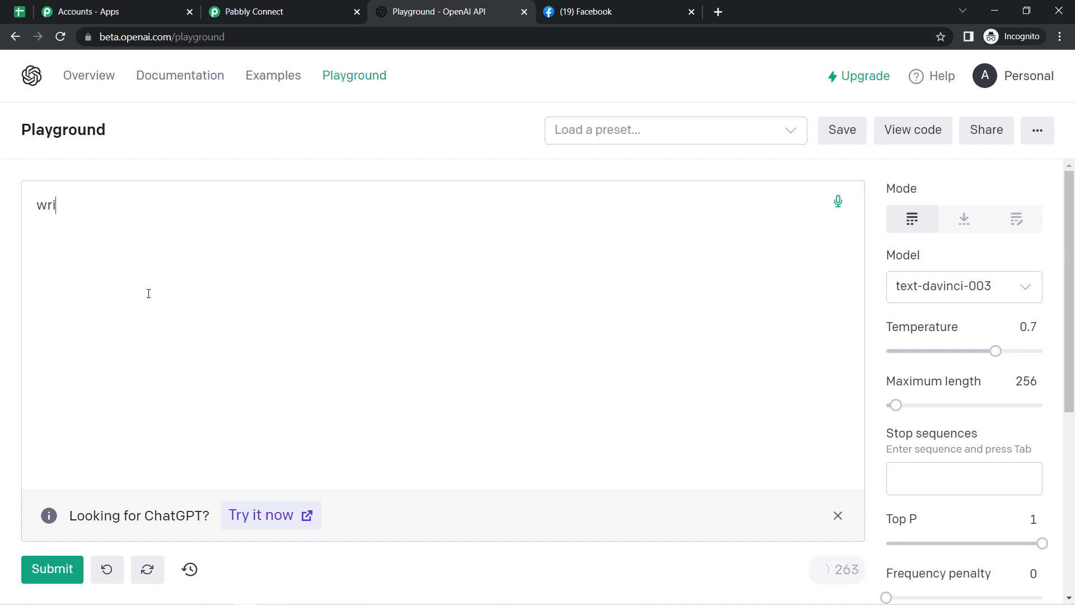
key("BackSpace")
key("BackSpace")
key("BackSpace")
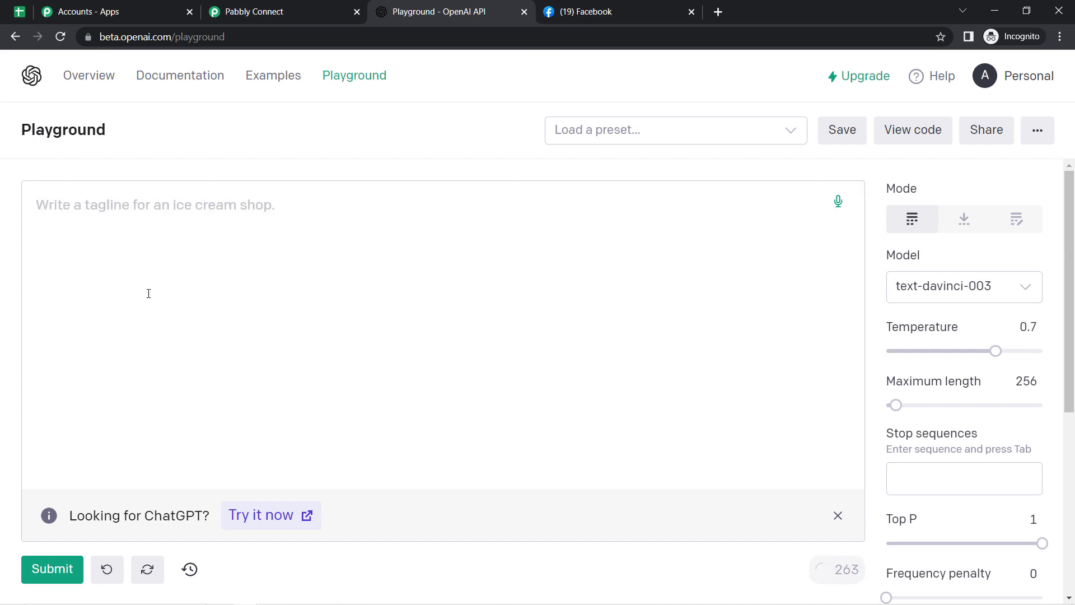
Step: Generate a reply from the prompt "write a reply for the yutube video comment" with "Nice Video" two lines below, and read it
type("wr")
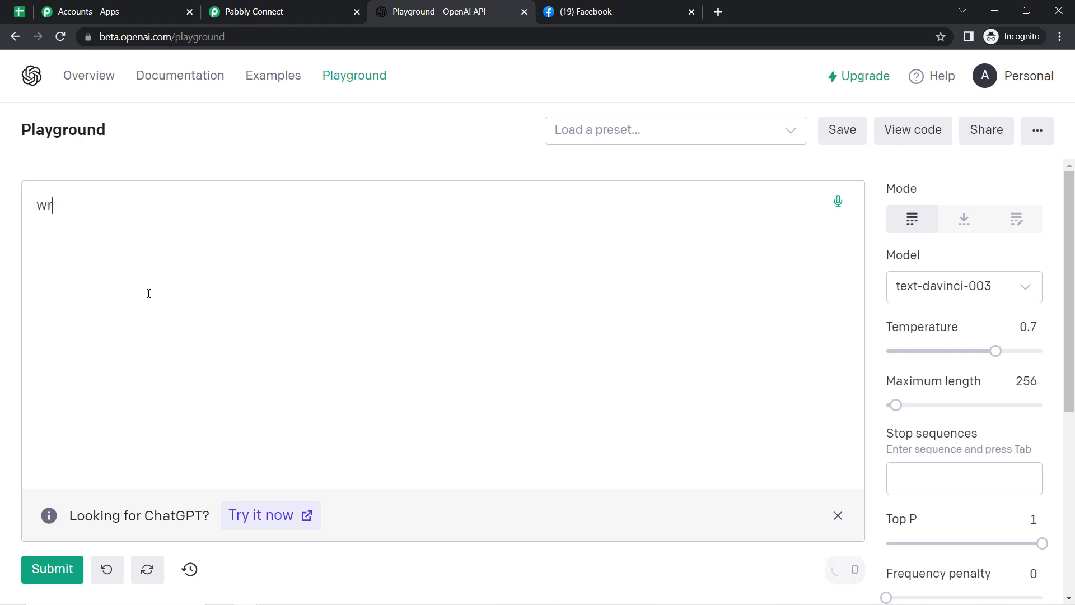
type("ite a reply for the yutu")
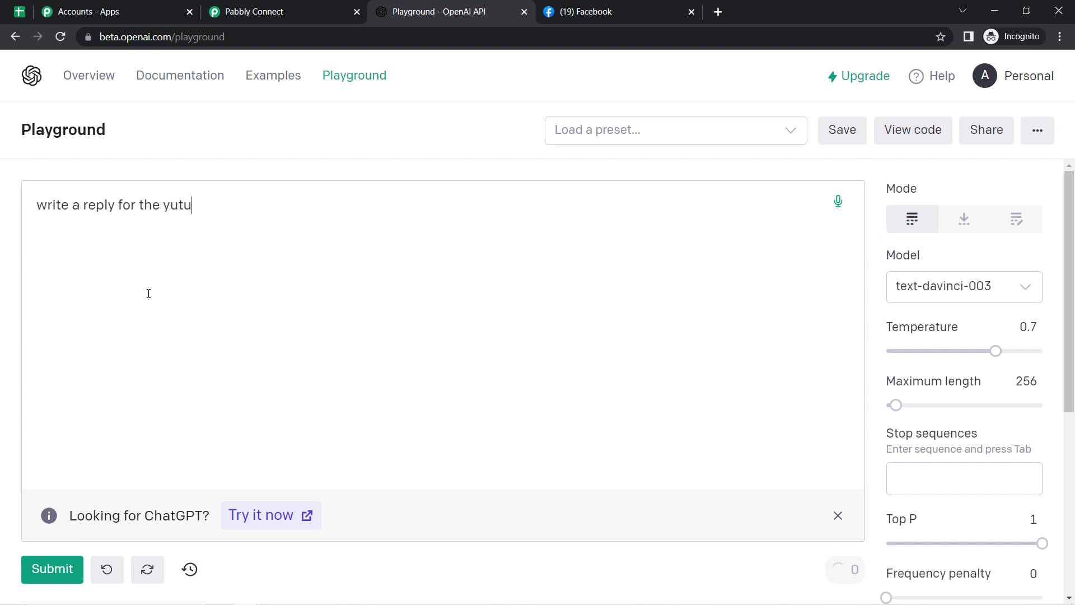
type("be video comment")
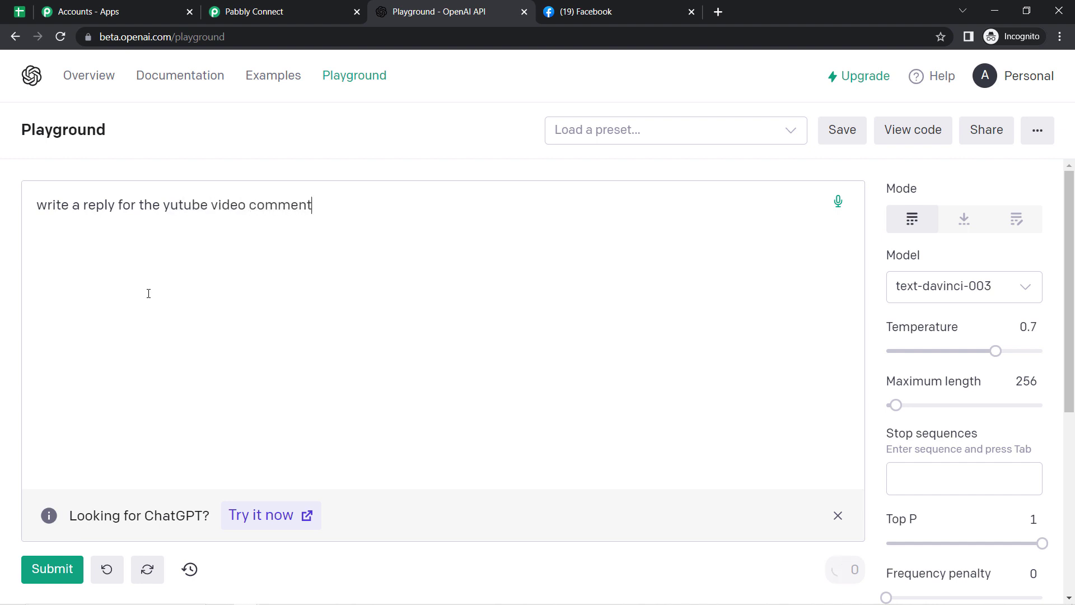
key("Return")
key("Return")
type("Nice Video")
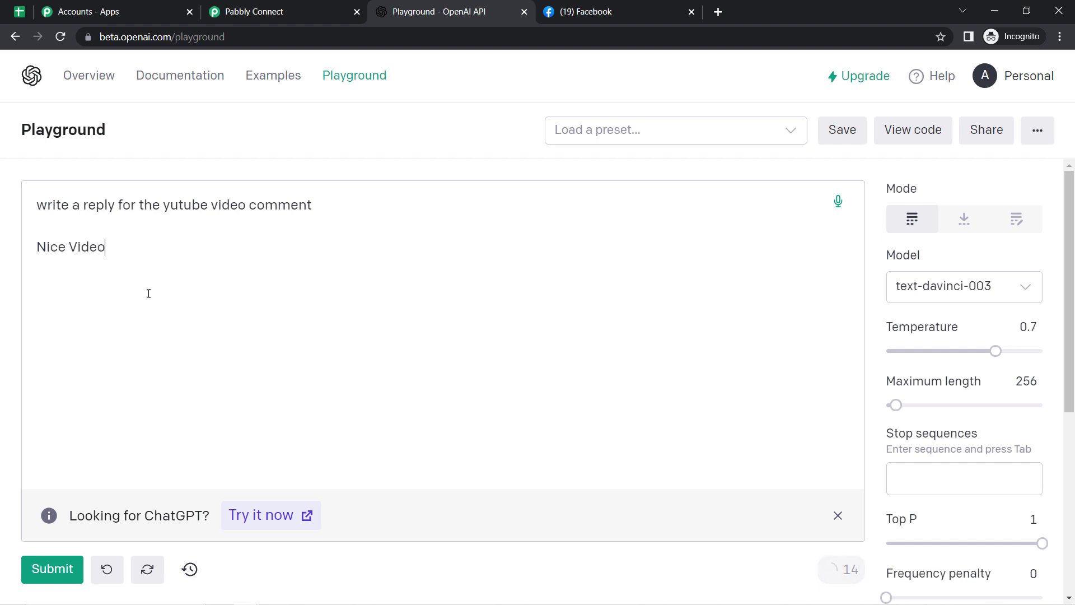
left_click(53, 569)
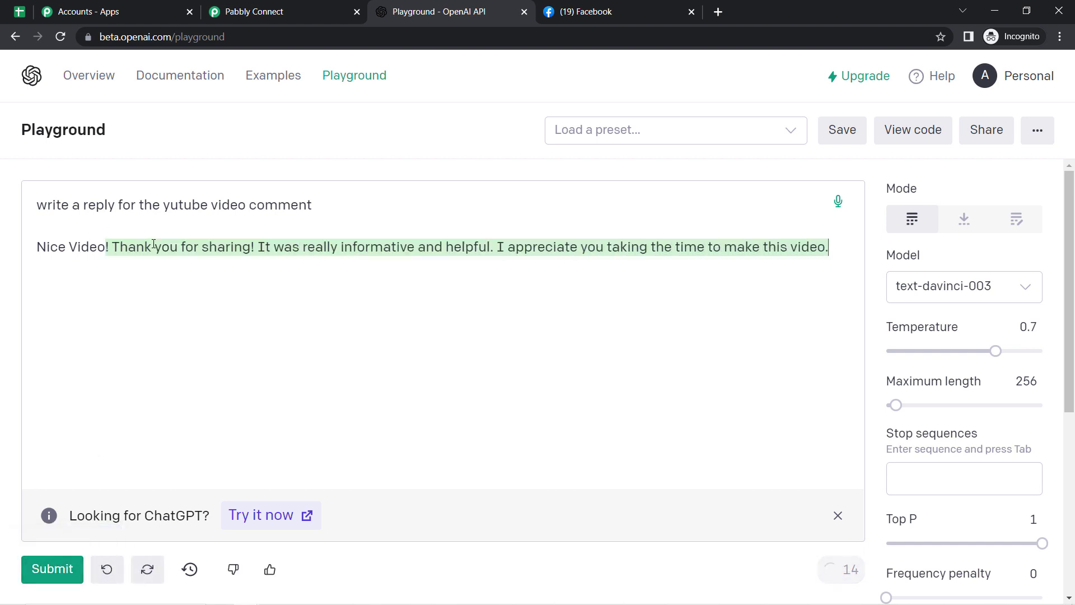
left_click_drag(152, 243, 247, 246)
left_click(171, 252)
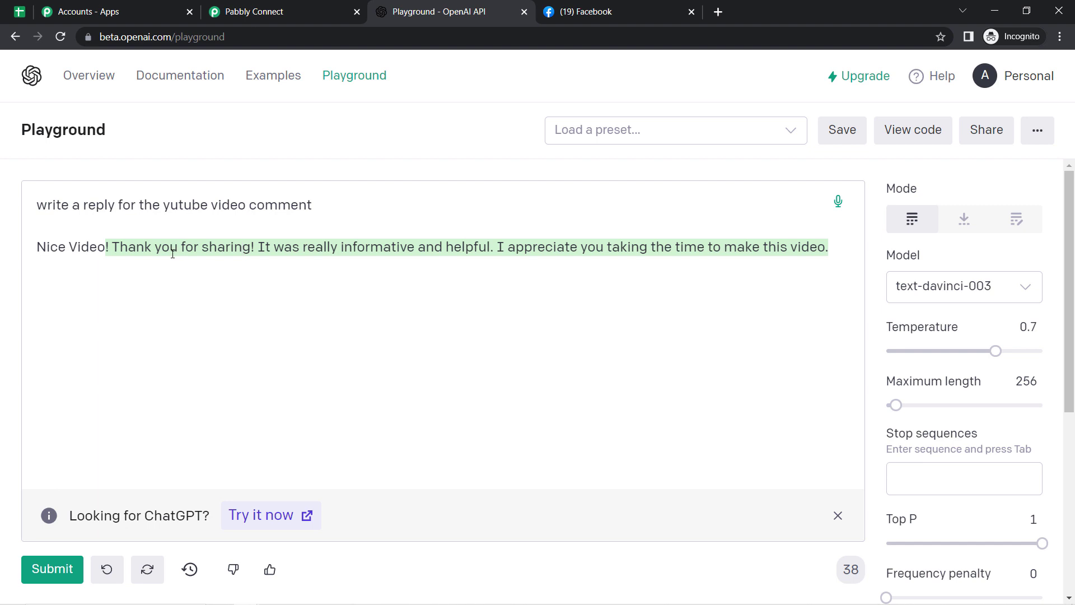
left_click_drag(323, 246, 408, 248)
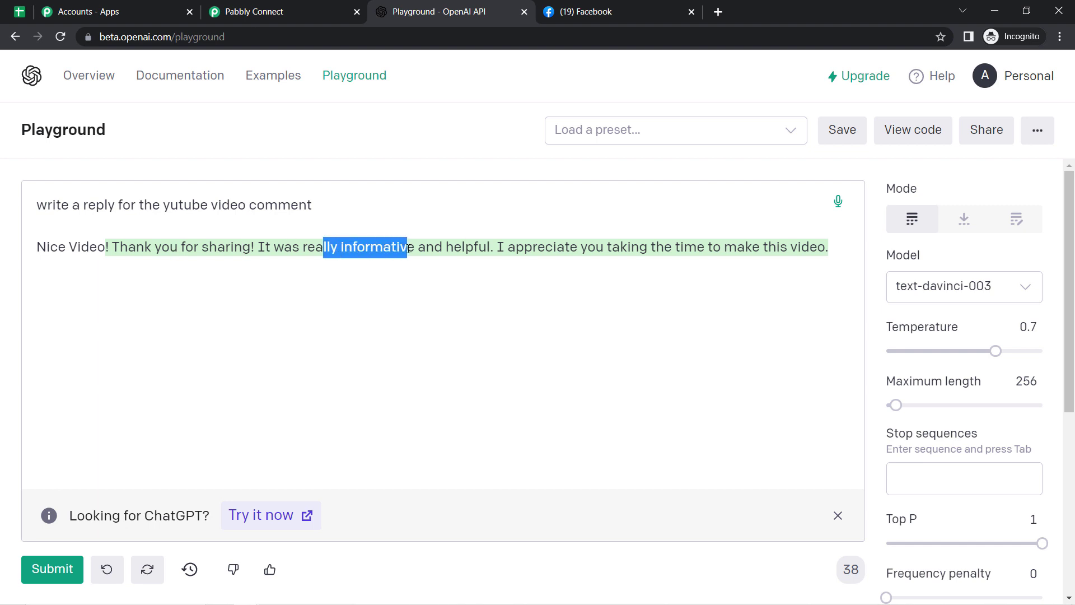
left_click_drag(534, 249, 682, 257)
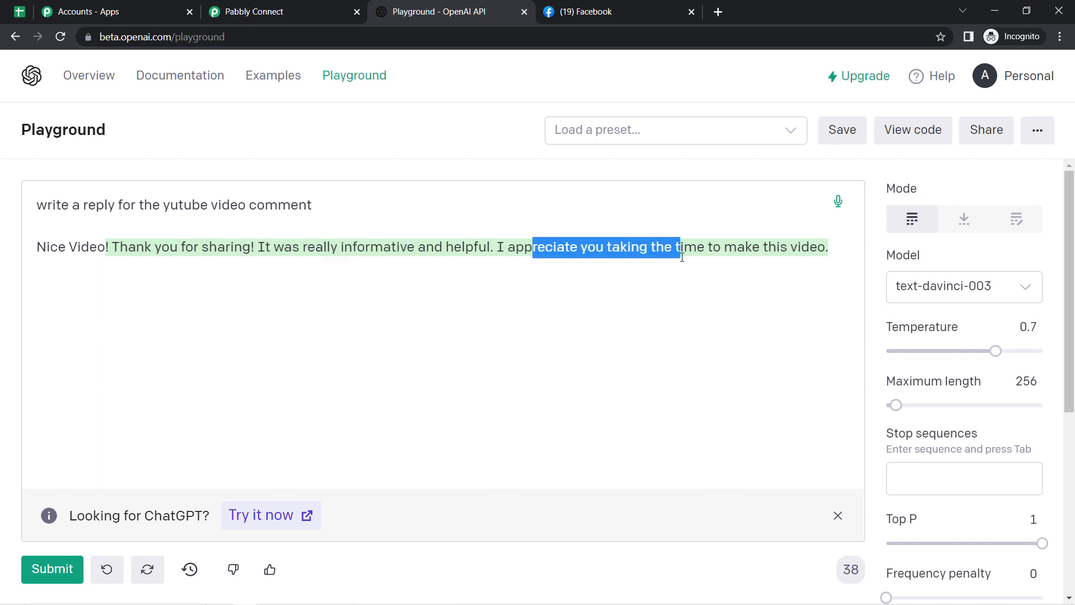
left_click(573, 245)
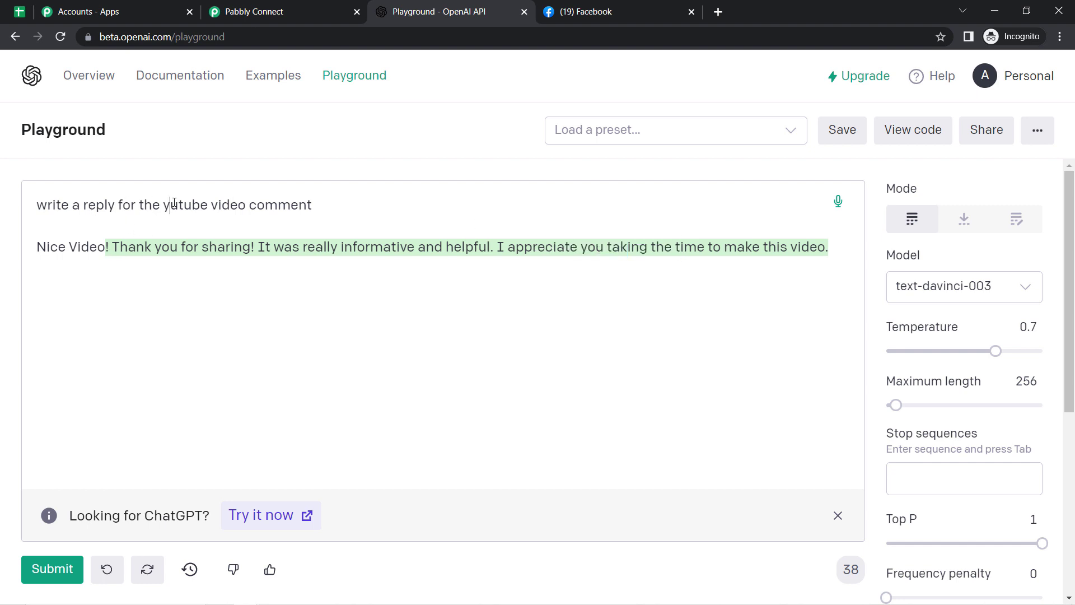
Step: Edit the prompt to read "write a reply for the youtube video comment - Nice Video" on one line, with the generated text in a separate paragraph
type("o")
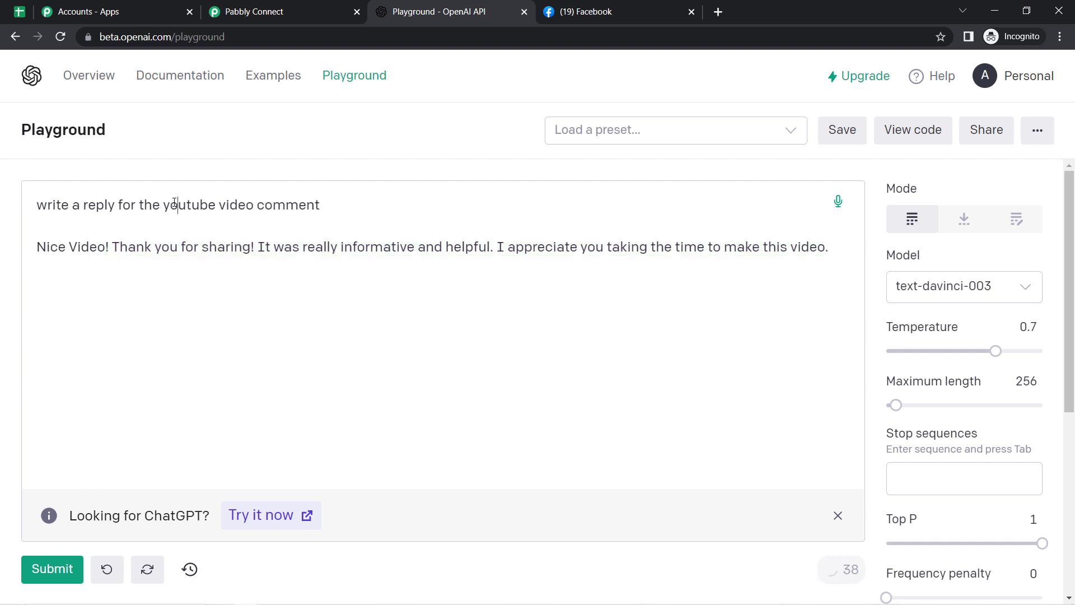
left_click(110, 247)
key("Return")
key("Return")
key("Up")
key("Up")
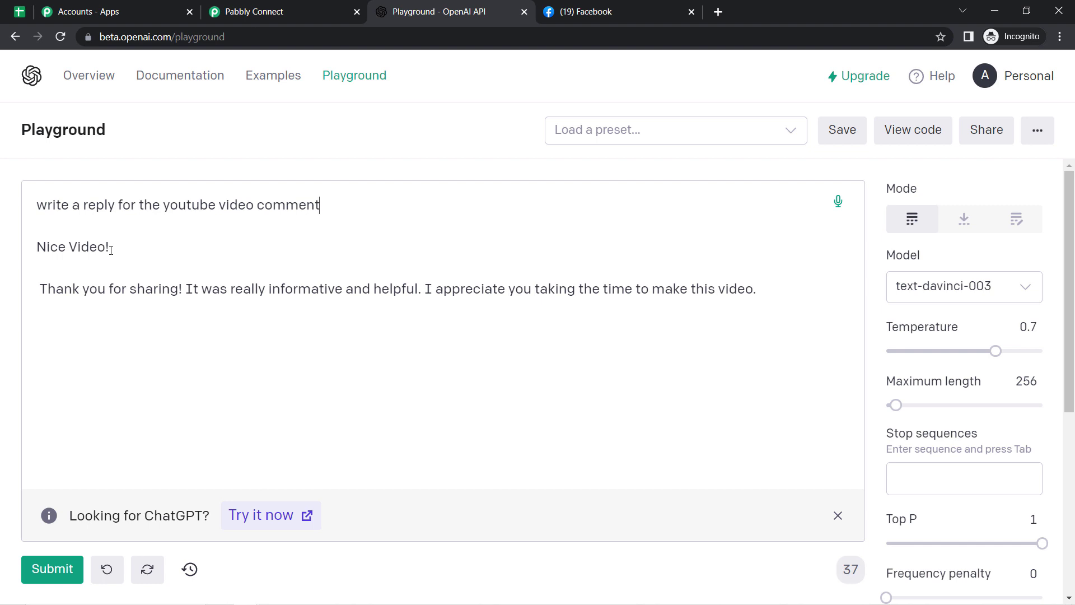
type("-")
key("Delete")
key("Delete")
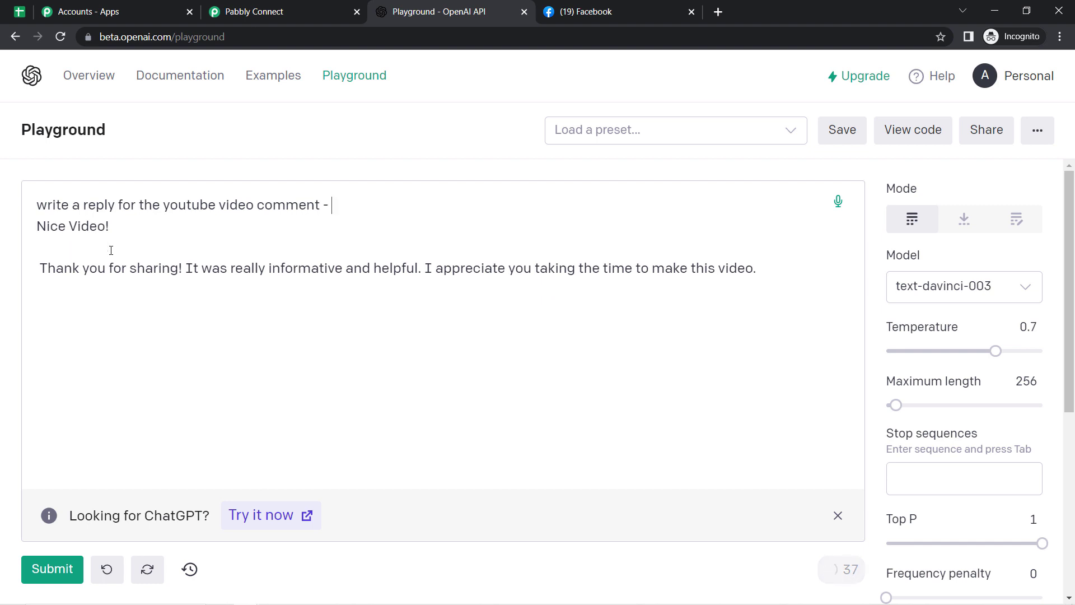
key("End")
key("BackSpace")
Step: Delete the old generated reply below the corrected prompt and generate a new one
double_click(376, 254)
triple_click(376, 255)
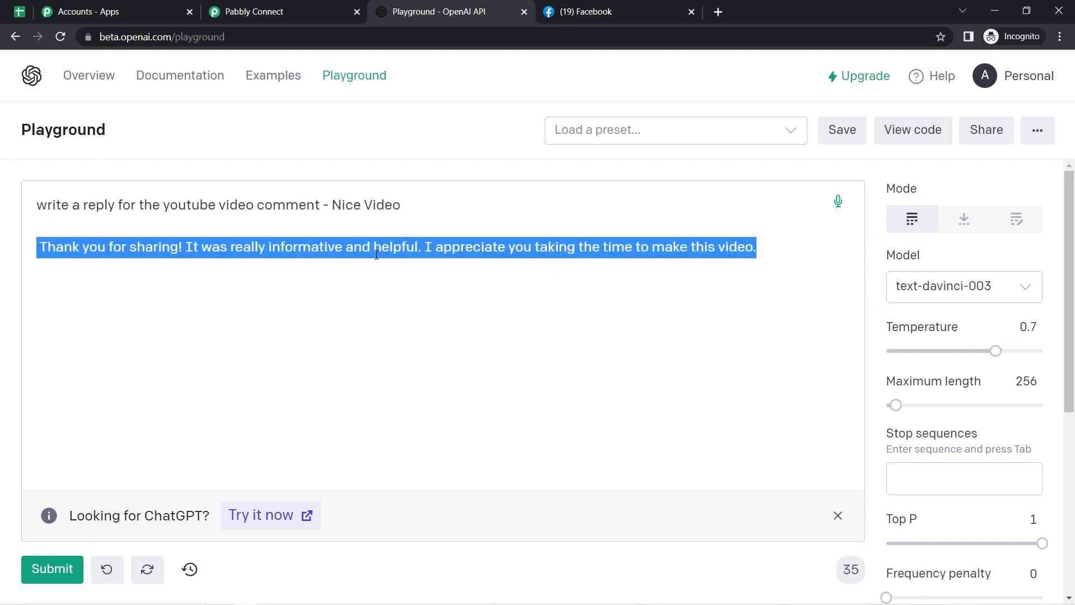
key("BackSpace")
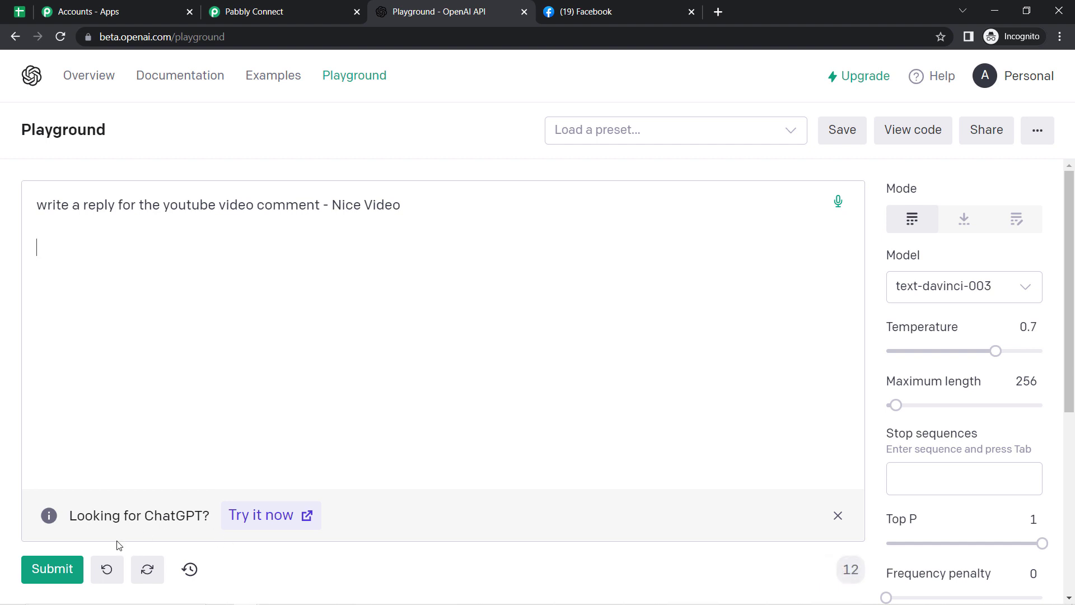
left_click(56, 572)
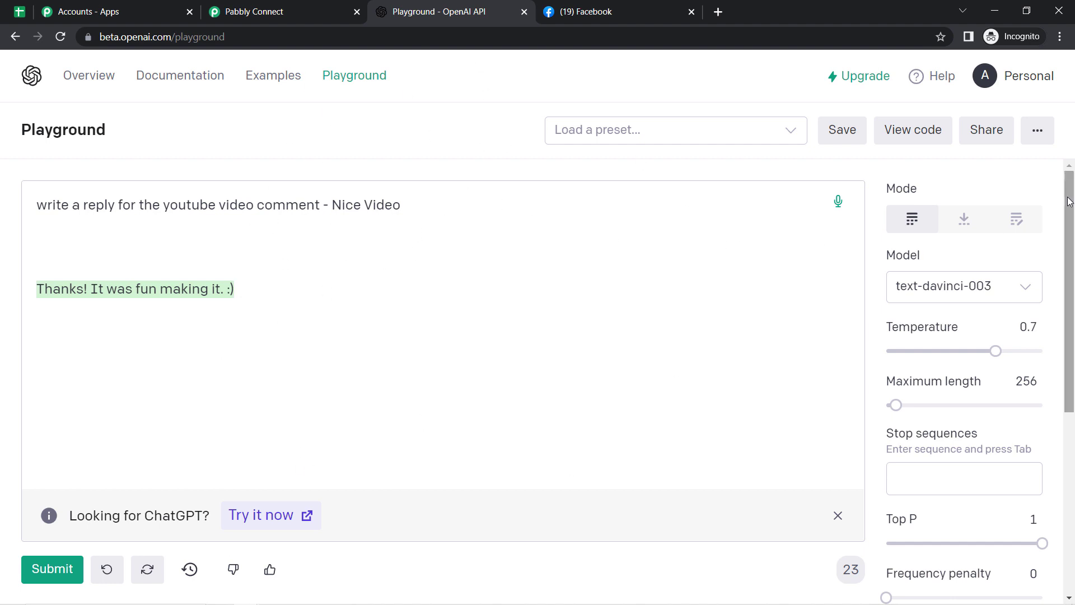
Step: Examine the list of available models in the Playground and read the explanation of the Temperature setting
left_click_drag(1074, 197, 1065, 232)
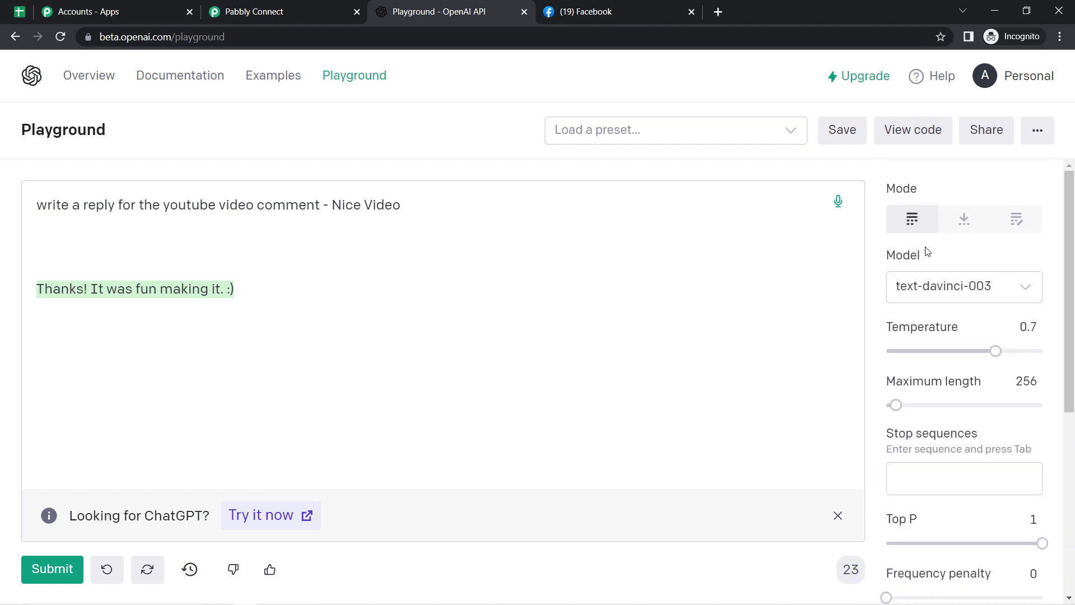
mouse_move(927, 250)
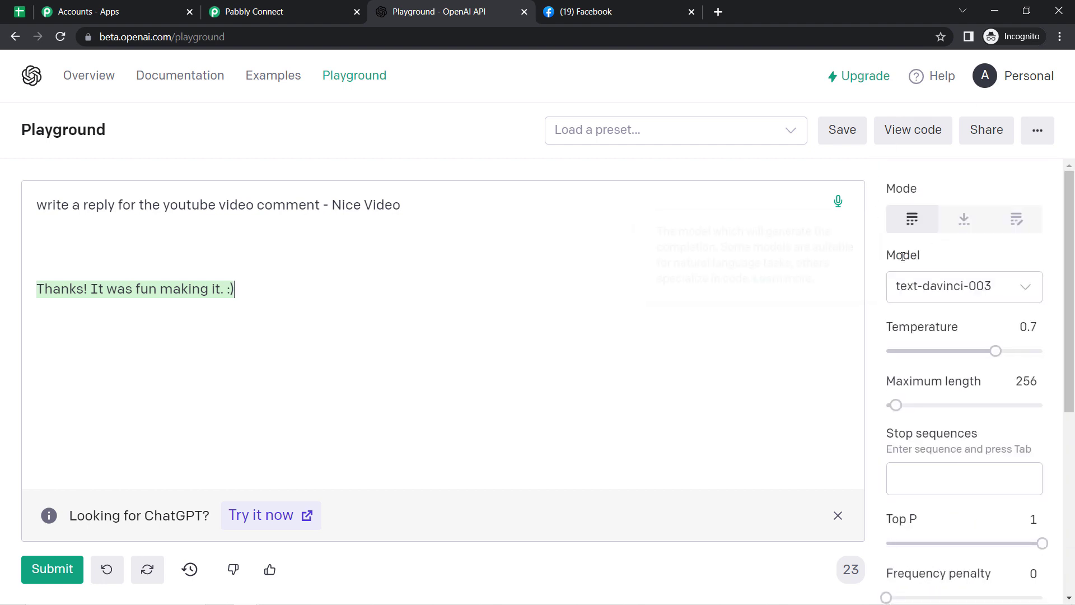
left_click(914, 286)
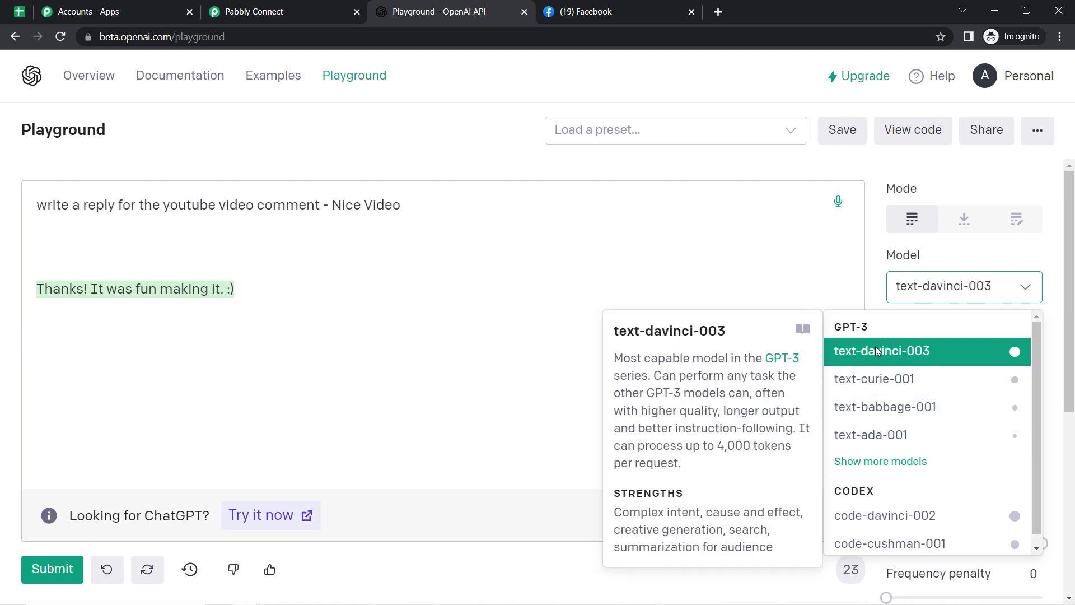
left_click(880, 281)
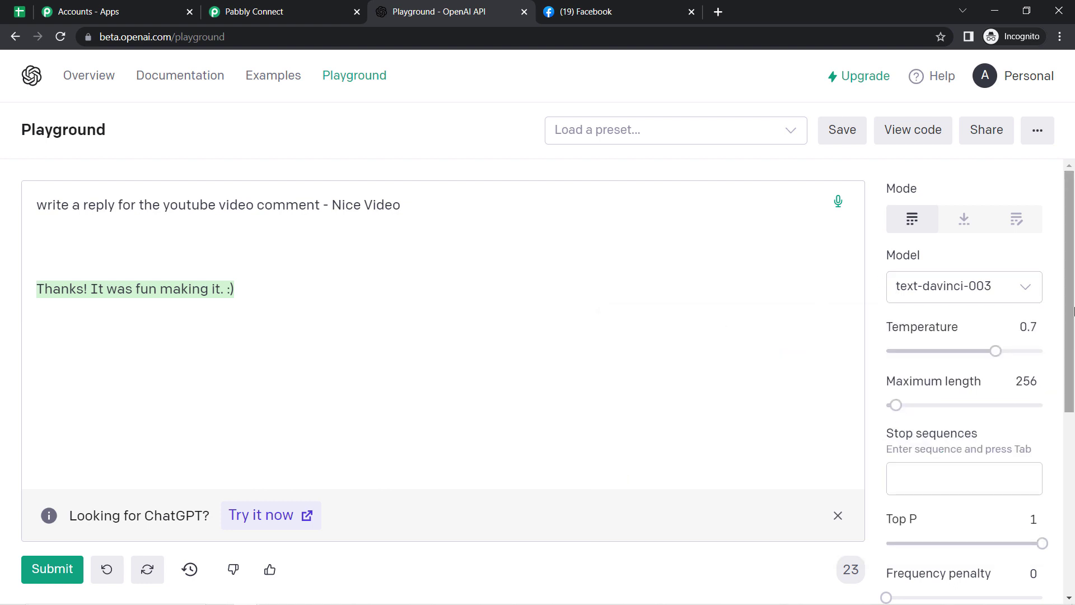
left_click_drag(1072, 312, 1073, 344)
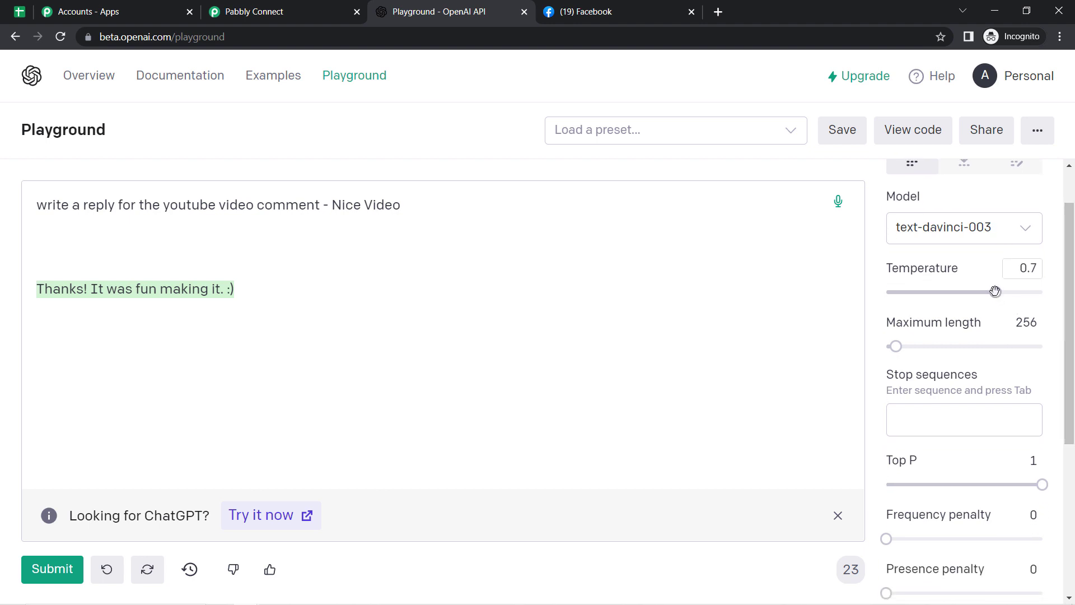
mouse_move(996, 291)
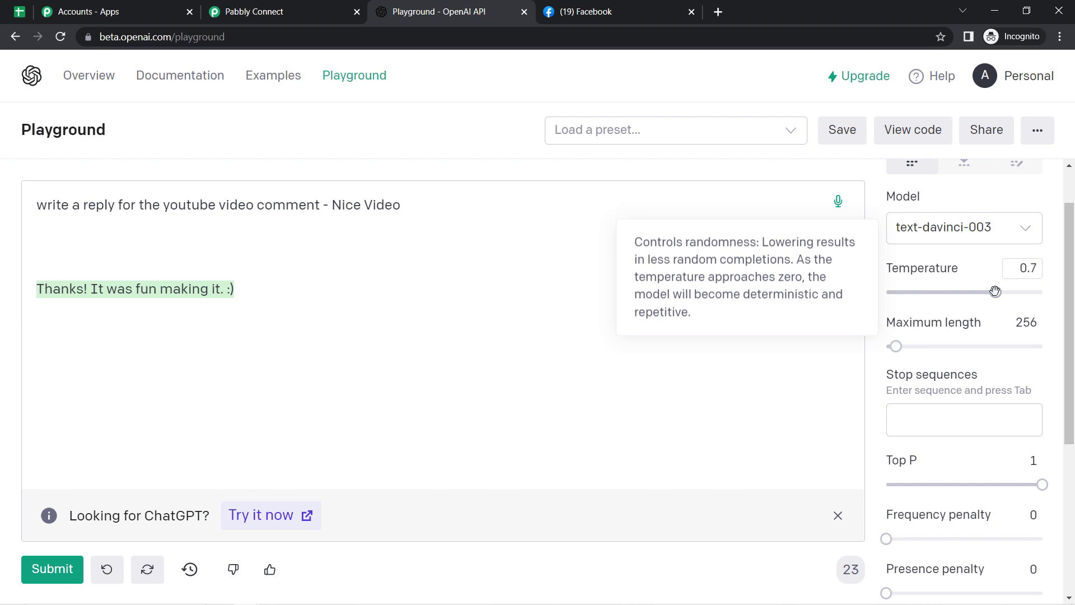
Step: Add //## as a stop sequence in the Playground settings
left_click_drag(1069, 263, 1069, 297)
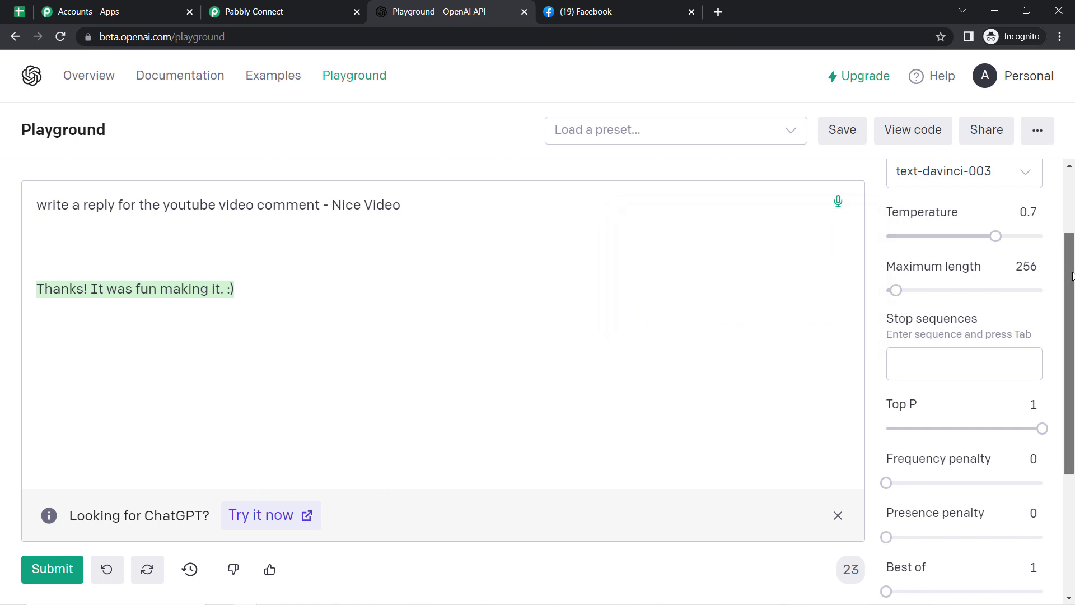
scroll(1070, 304, "down", 1)
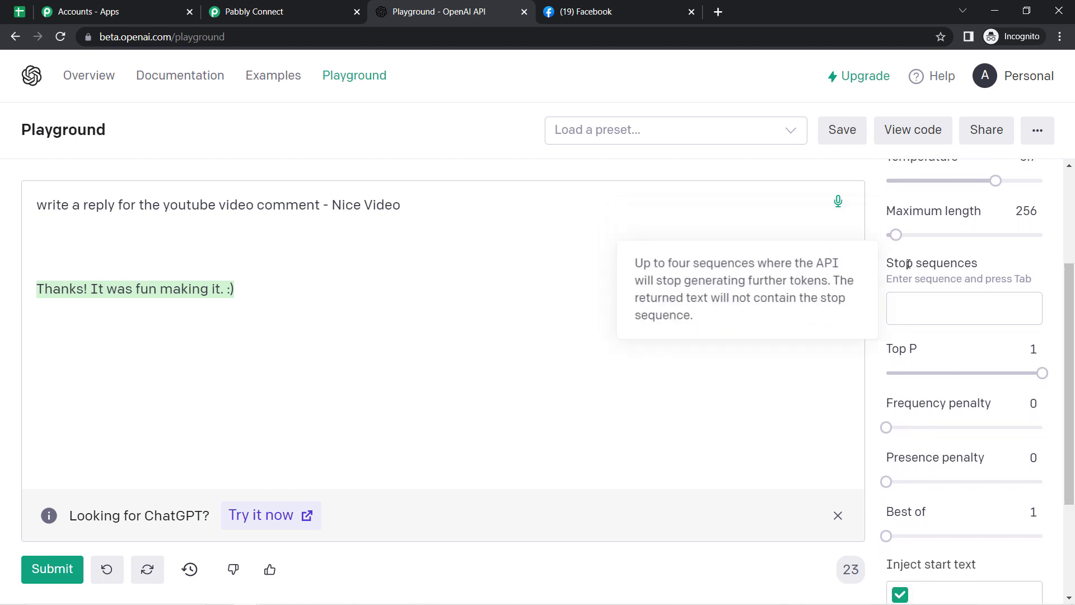
left_click_drag(906, 263, 945, 277)
left_click(946, 277)
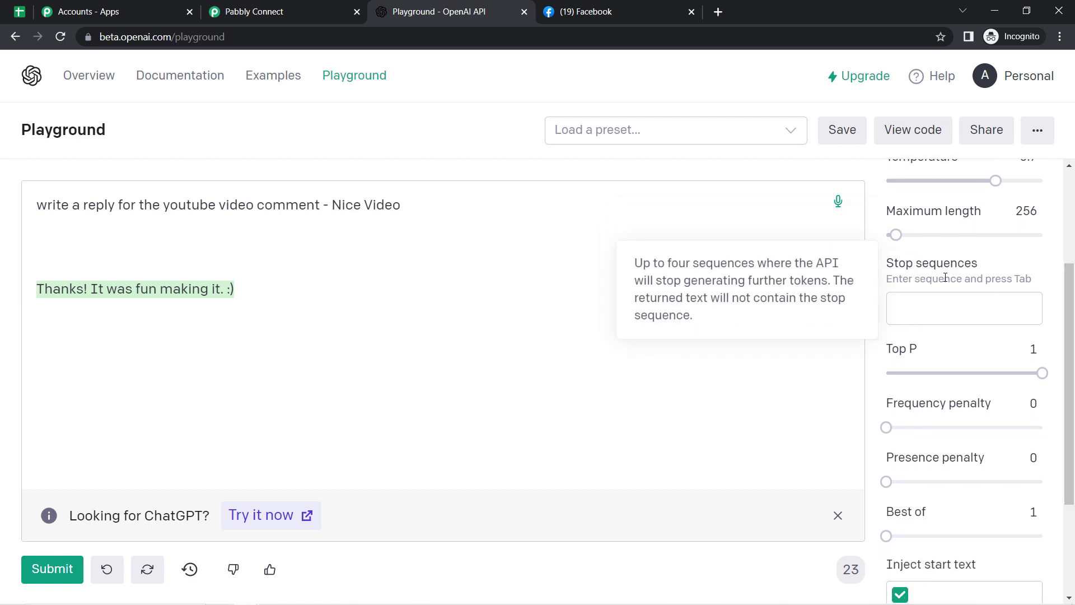
left_click(912, 314)
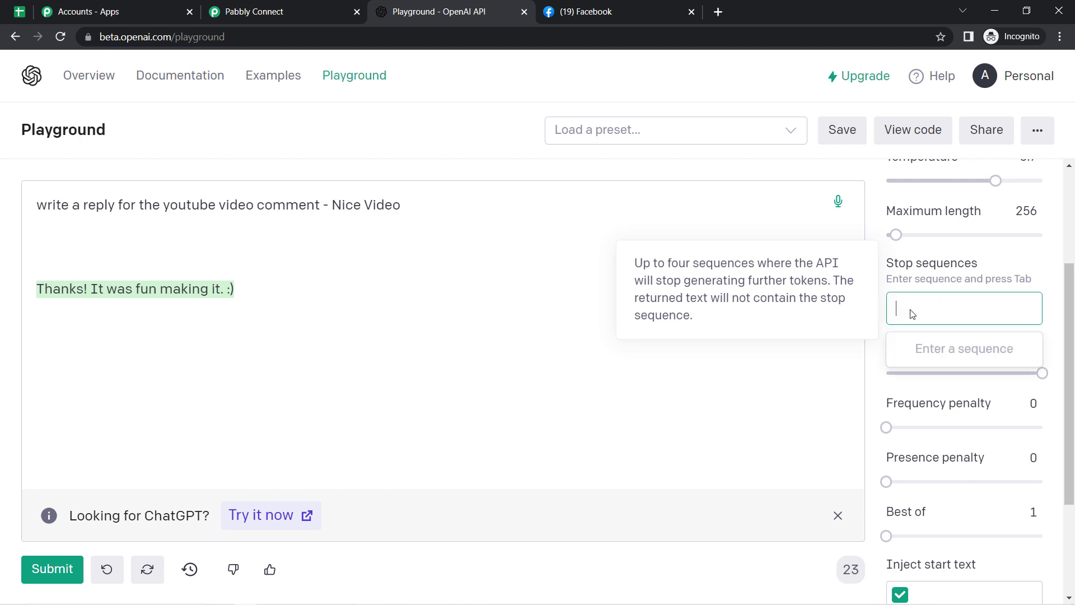
type("//")
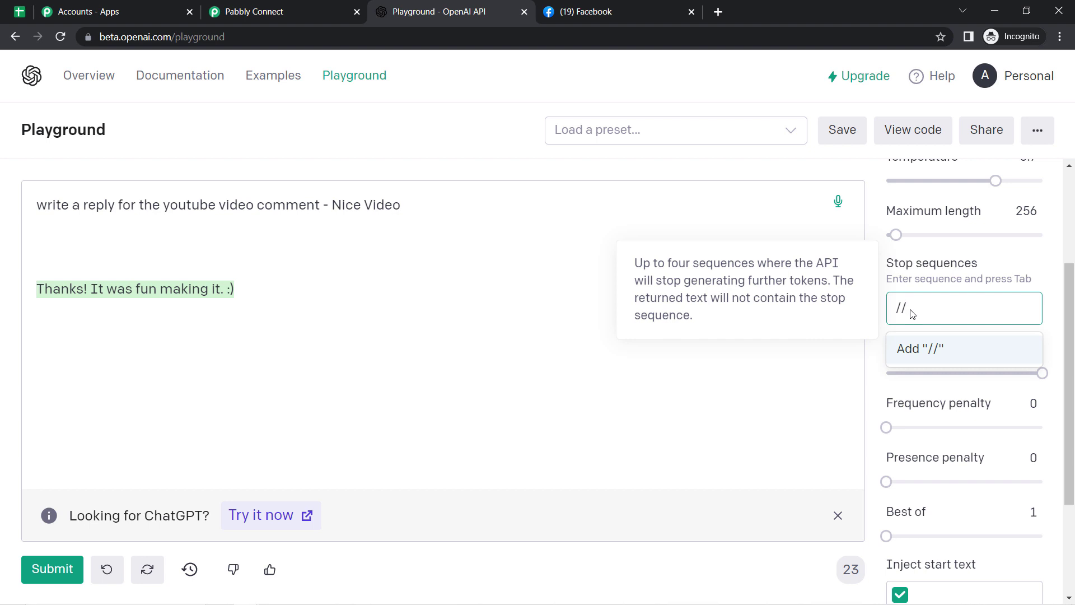
type("##")
left_click(916, 351)
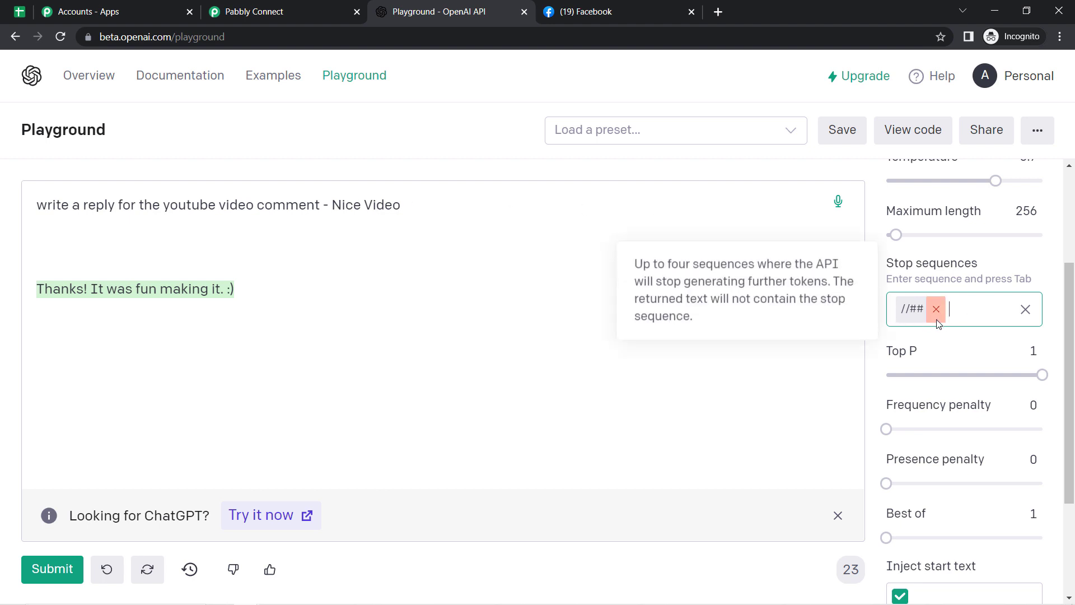
Step: Append //## after "Nice Video" at the end of the YouTube comment prompt
left_click(414, 201)
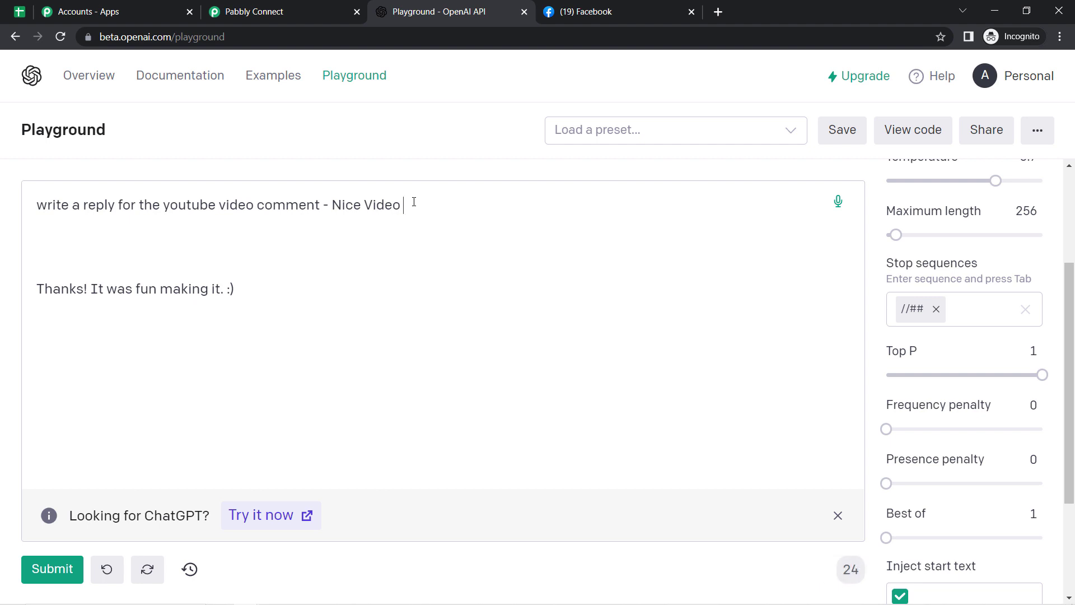
type("??")
key("BackSpace")
key("BackSpace")
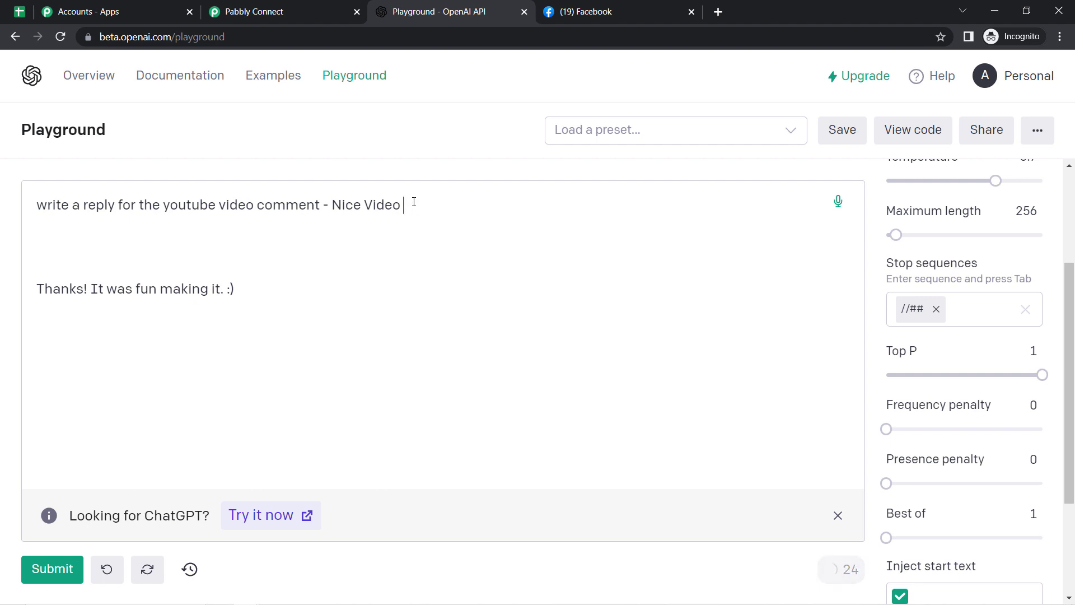
type("//##")
Step: Delete the old generated reply below the prompt and generate a new one
left_click_drag(249, 291, 1, 290)
key("BackSpace")
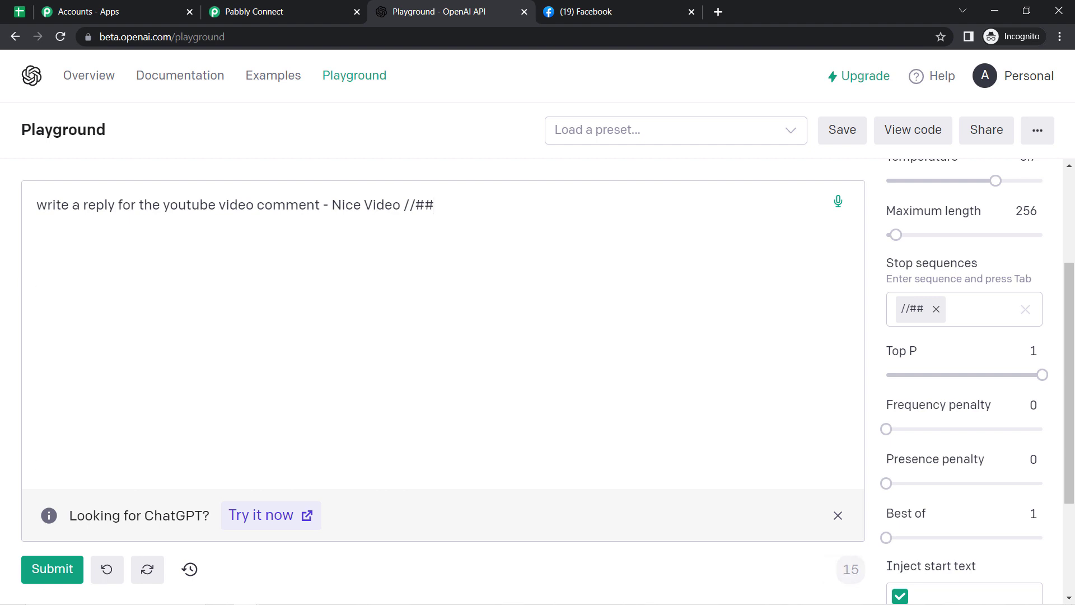
left_click(52, 574)
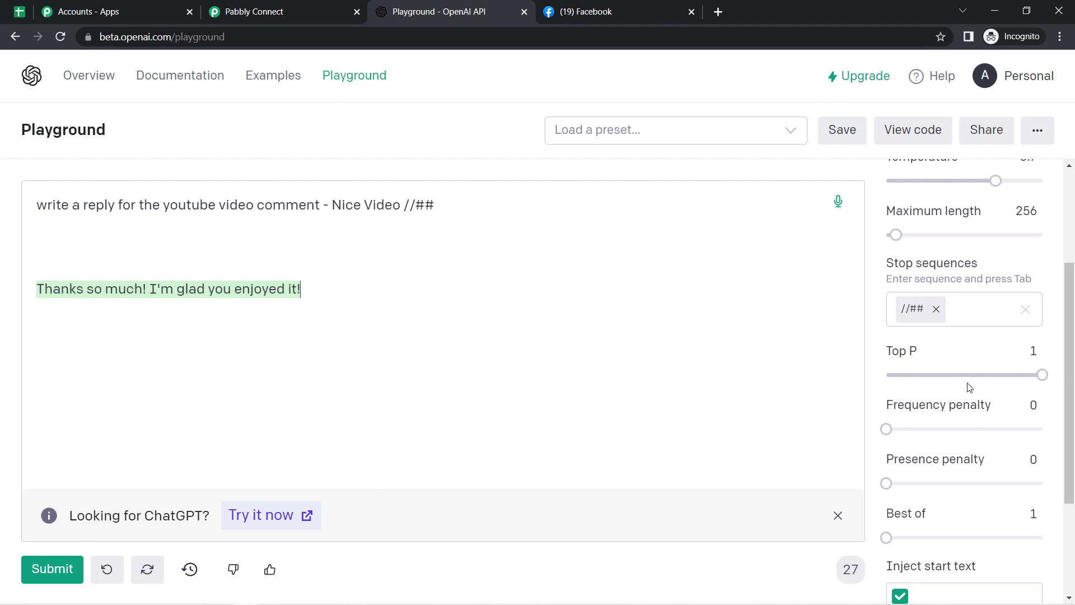
Step: Read the explanations of the remaining Playground settings, including Top P, Frequency penalty, Presence penalty and Best of
left_click_drag(1071, 313, 1073, 381)
mouse_move(903, 234)
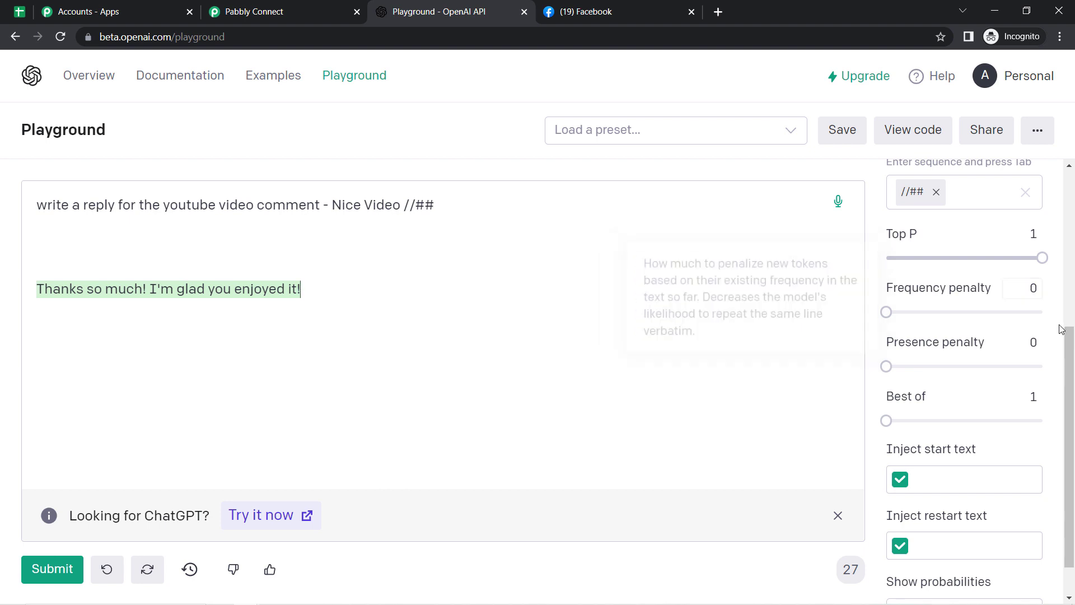
left_click_drag(1069, 358, 1069, 391)
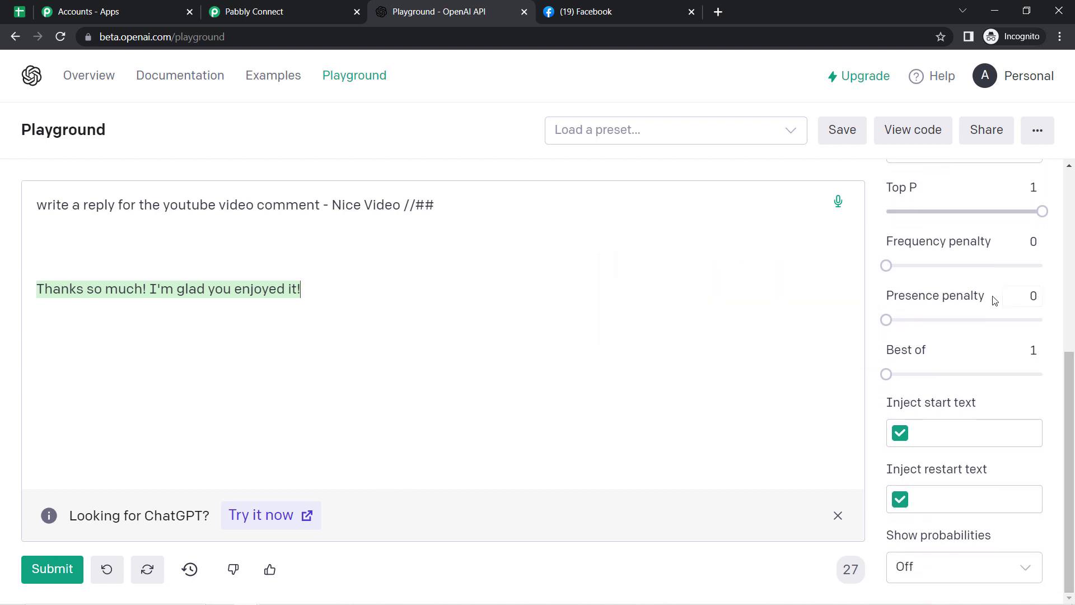
mouse_move(1027, 299)
mouse_move(1028, 350)
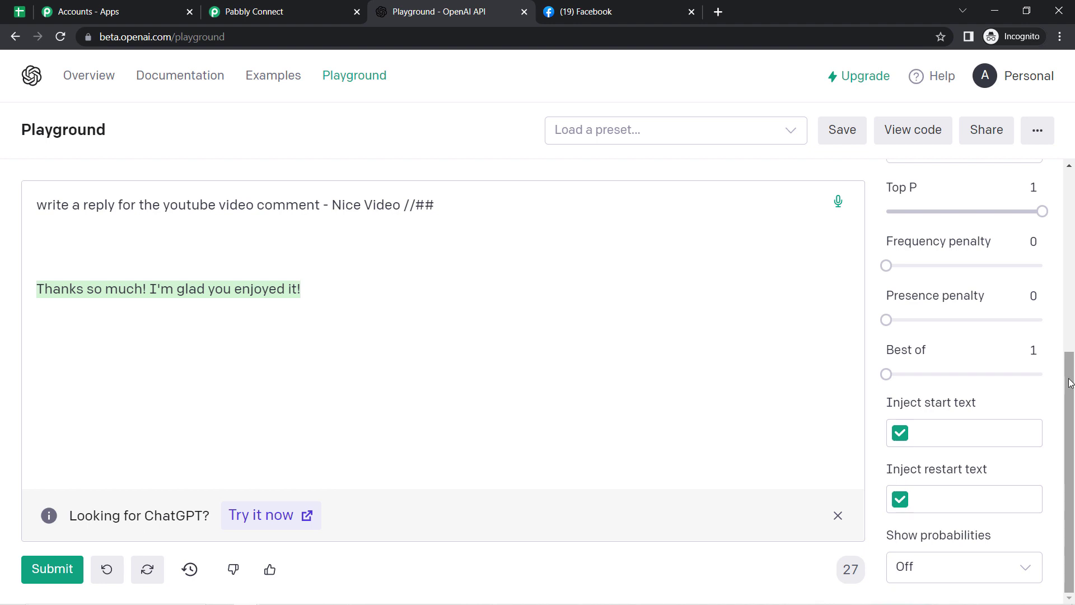
scroll(1069, 290, "up", 1)
left_click_drag(1069, 290, 1070, 516)
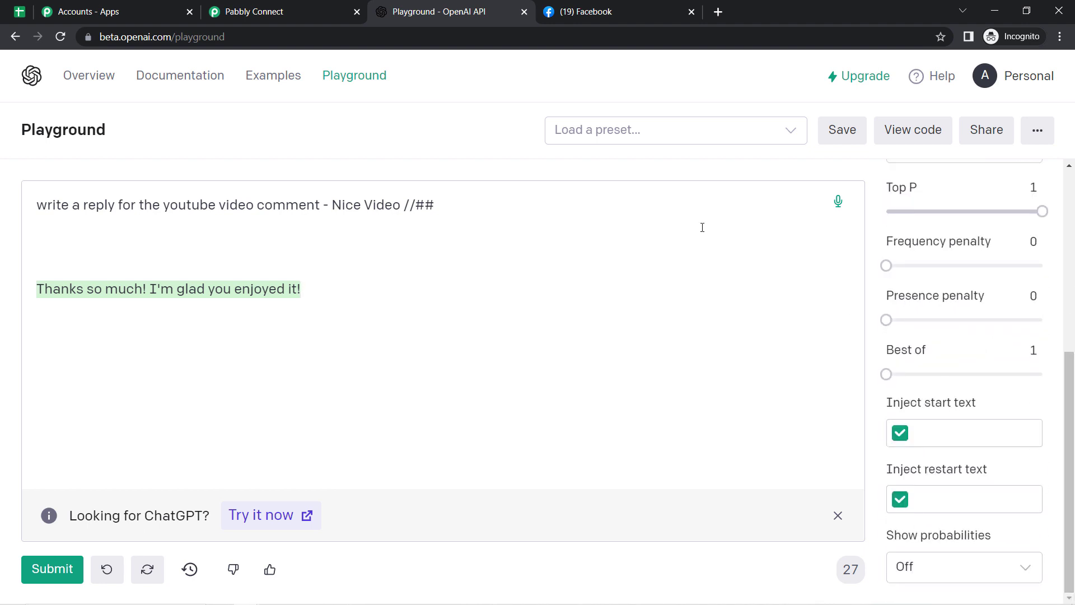
Step: Switch to Pabbly Connect, start adding a new connection for the OpenAI action, and open the OpenAI API Keys page in a new tab
left_click(279, 7)
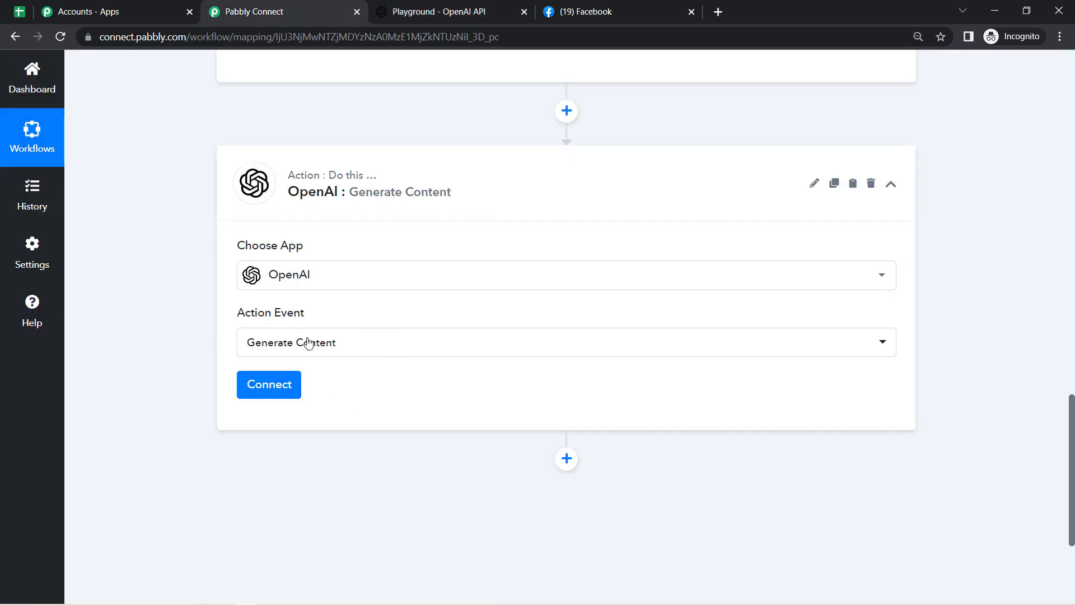
left_click(273, 400)
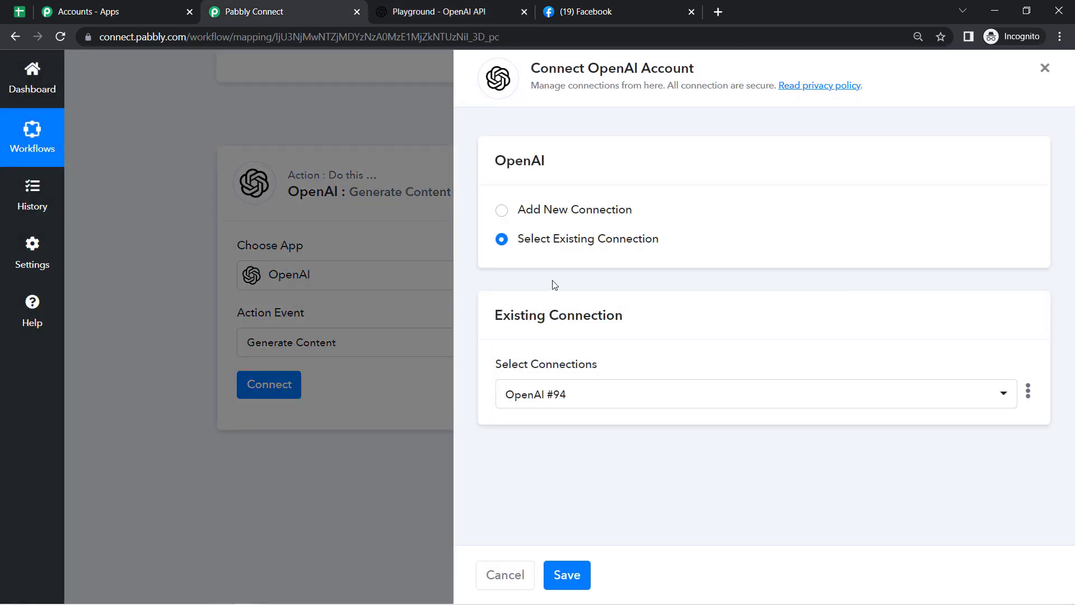
left_click(609, 213)
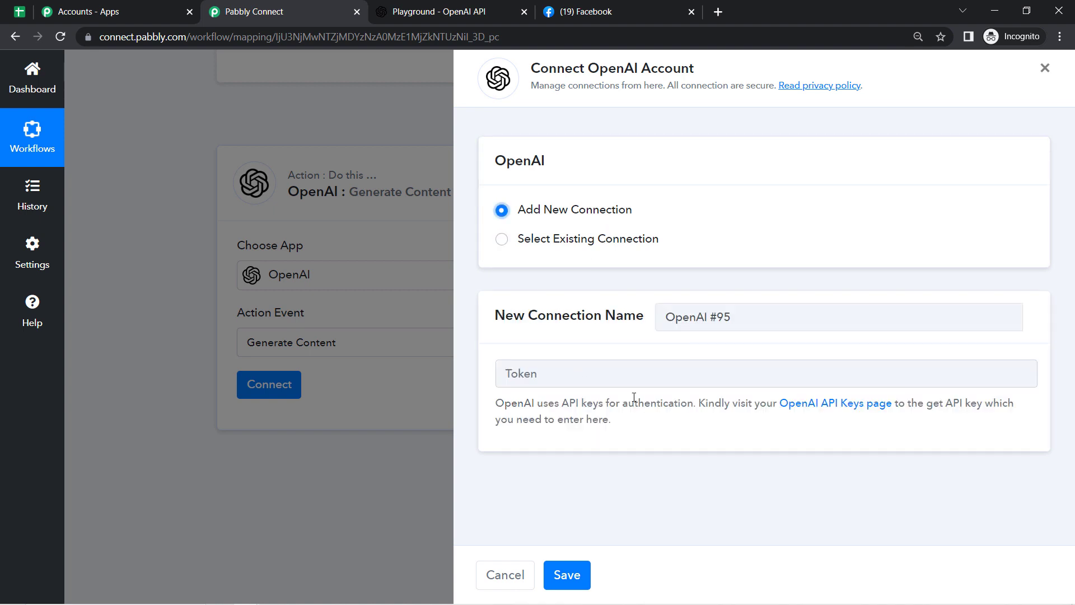
right_click(799, 408)
left_click(819, 411)
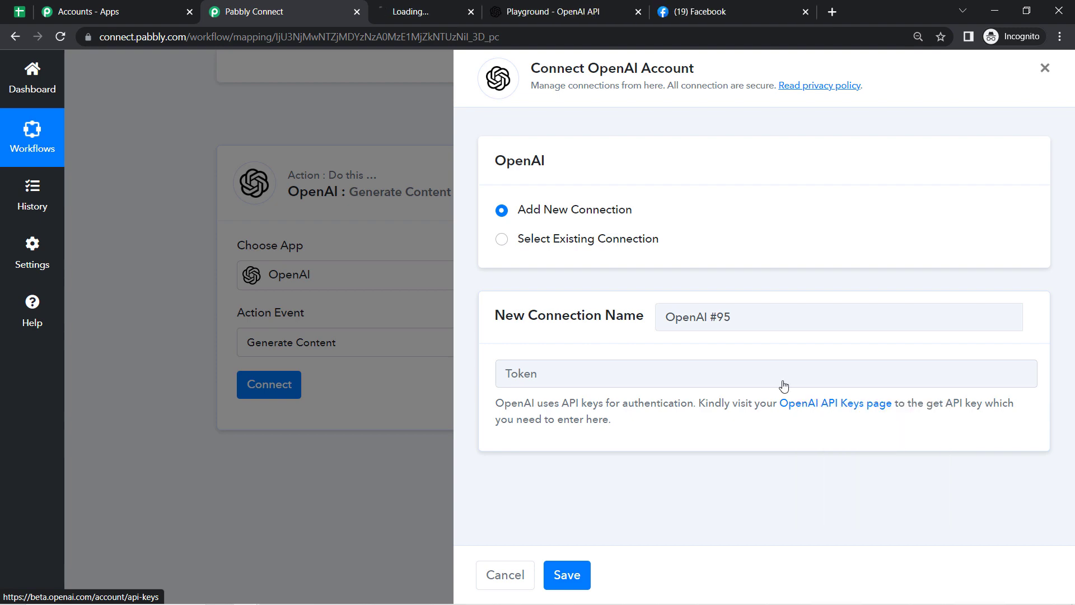
left_click(471, 6)
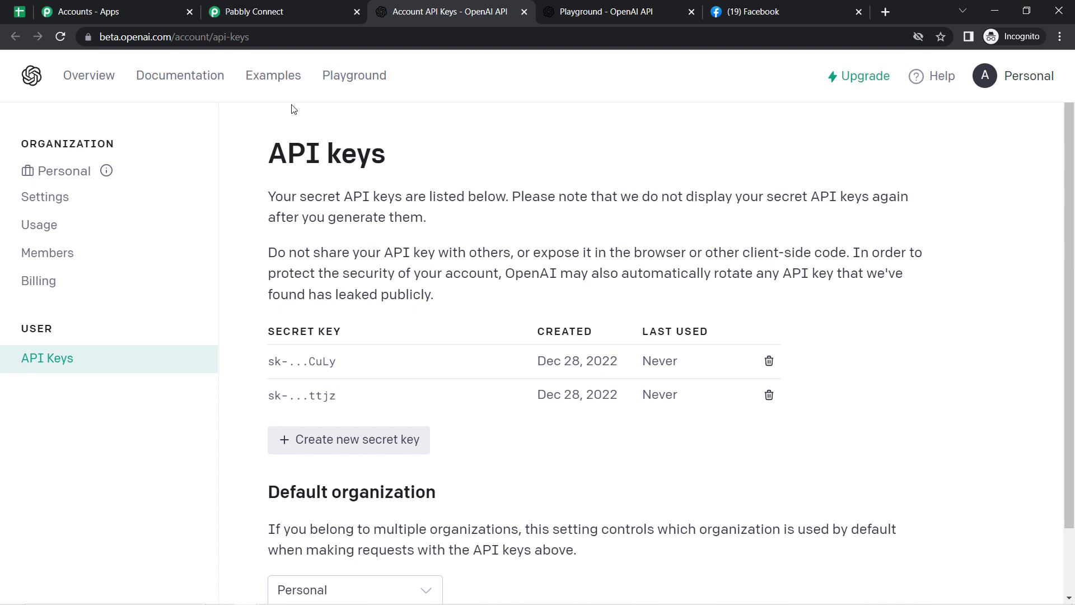
Step: Return to Pabbly Connect and connect the OpenAI action through the existing connection OpenAI #94
left_click(274, 5)
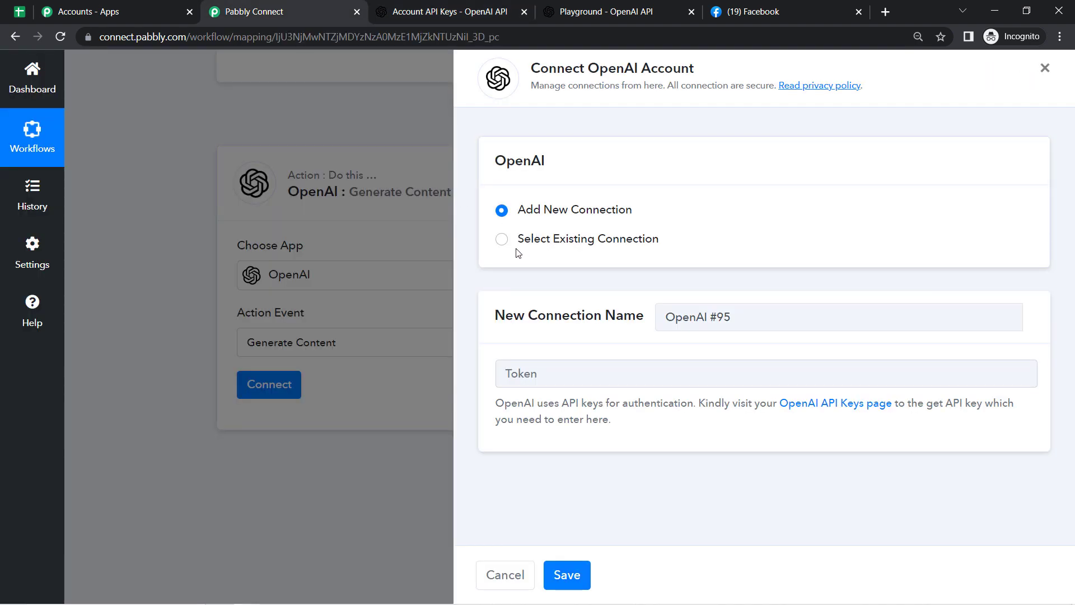
left_click(501, 240)
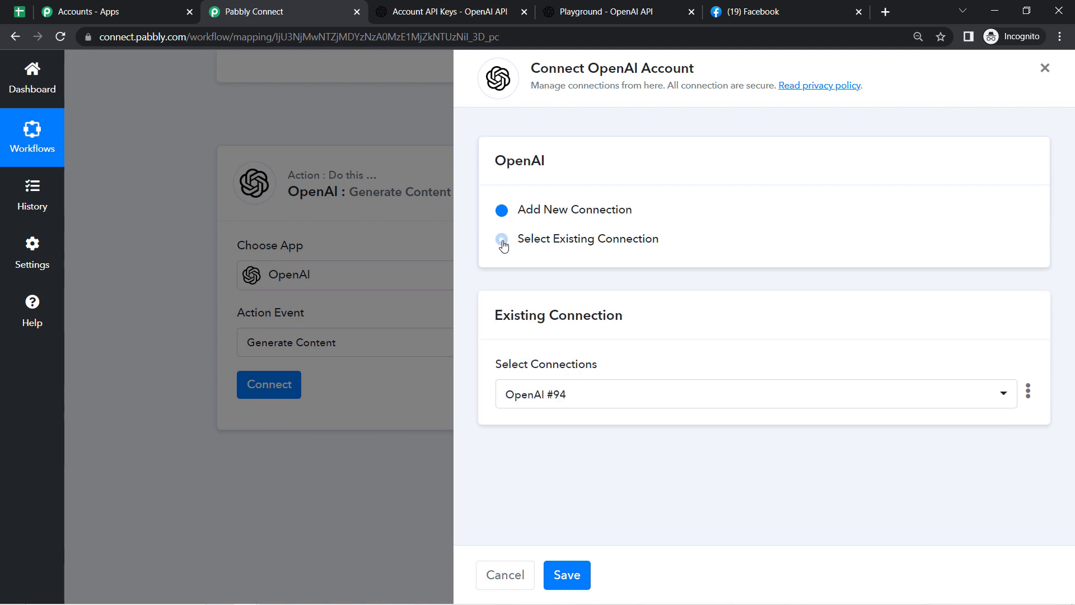
left_click(568, 578)
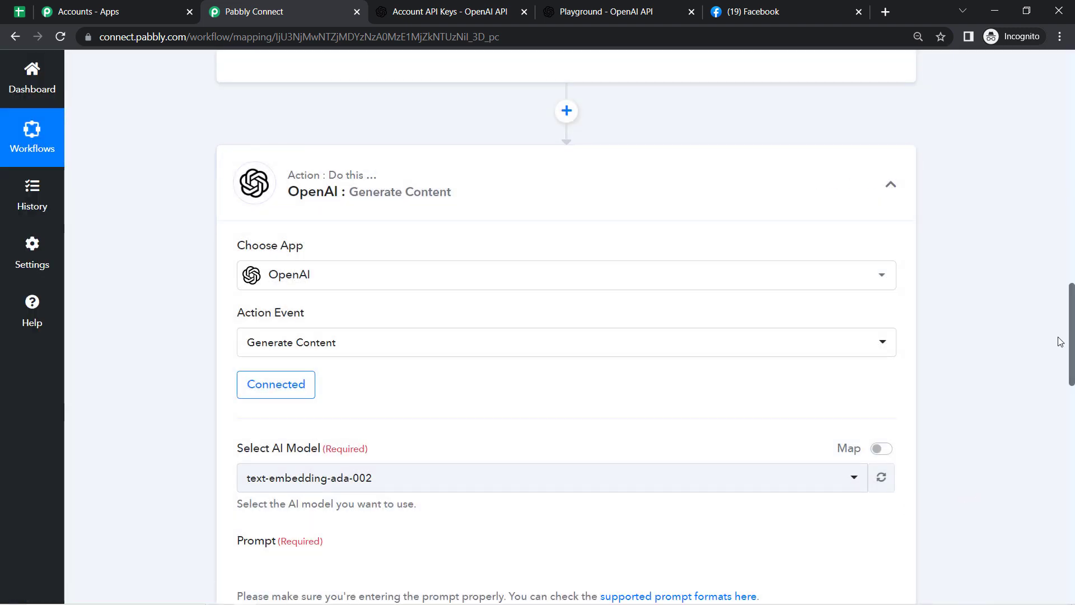
Step: Place the Playground tab directly after the Pabbly Connect tab and check which model the Playground uses
left_click_drag(1074, 336, 1031, 376)
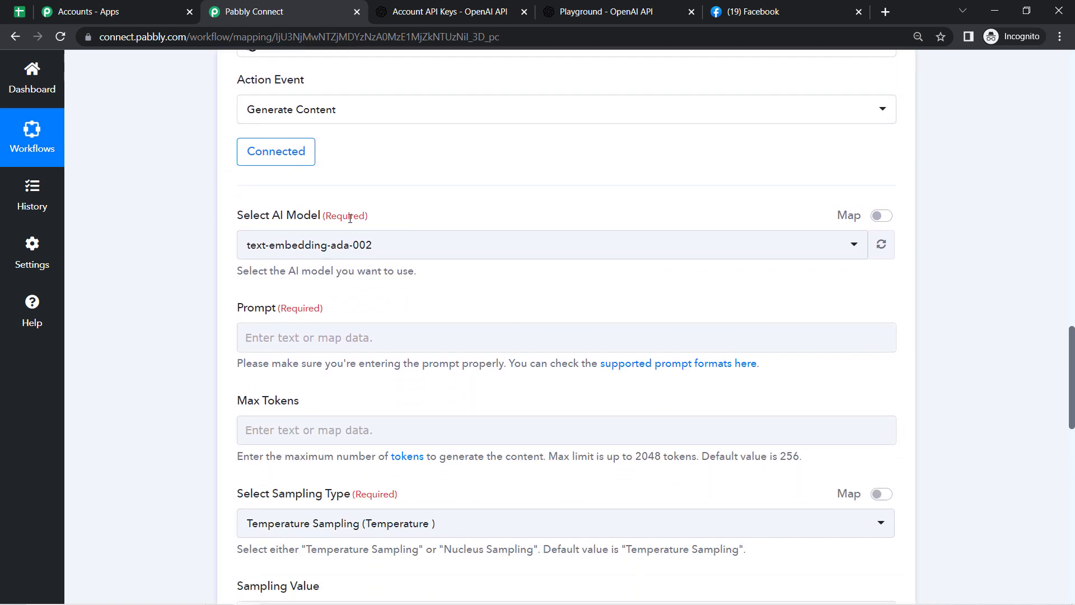
left_click(565, 8)
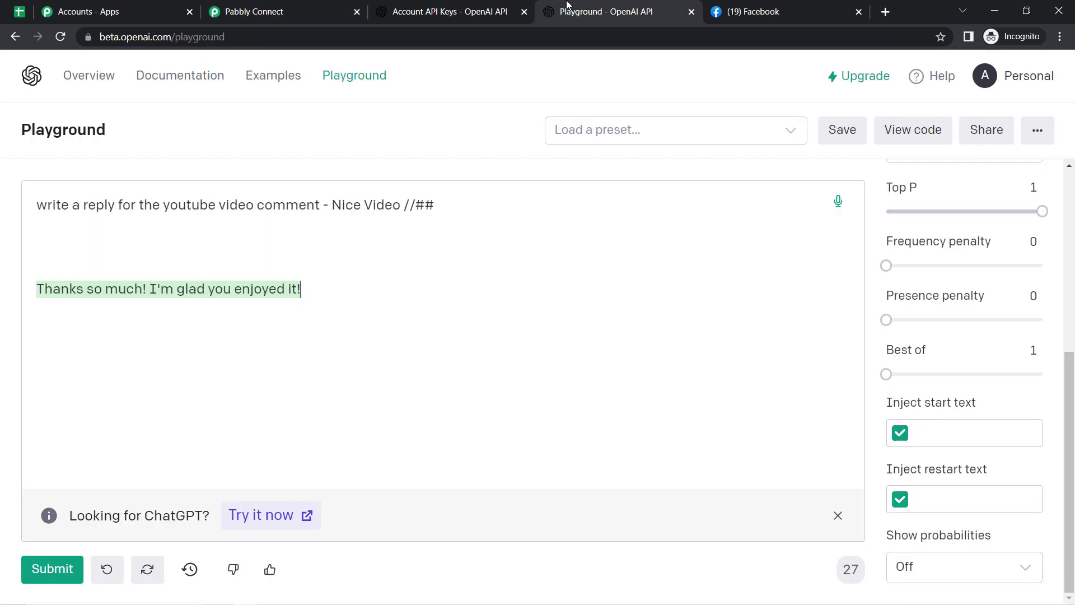
left_click_drag(571, 7, 372, 5)
scroll(923, 288, "up", 6)
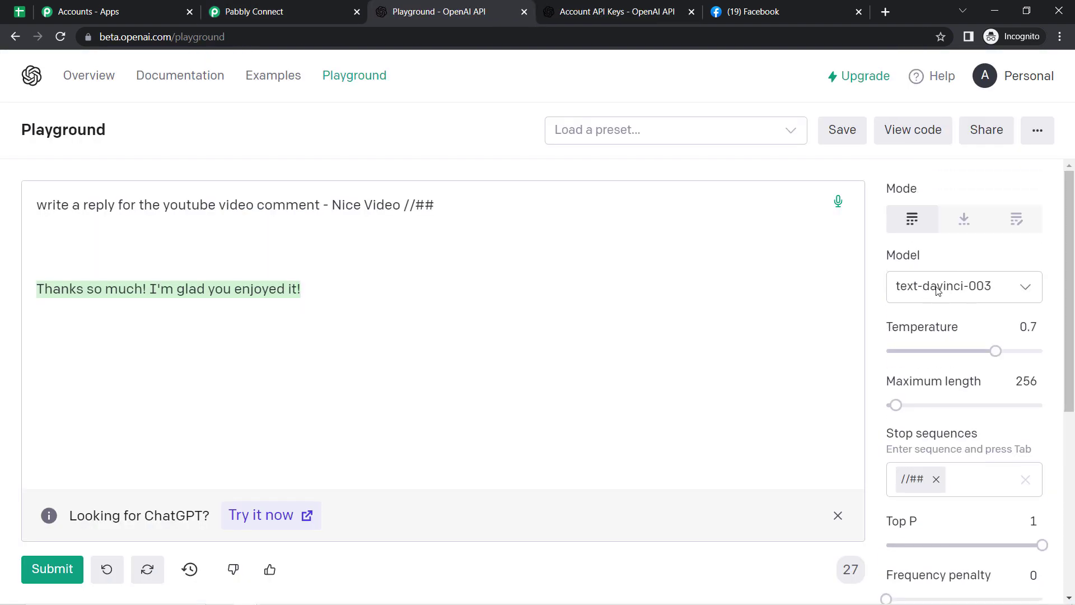
Step: Set the AI model of the OpenAI Generate Content action in Pabbly Connect to text-davinci-003
left_click(284, 8)
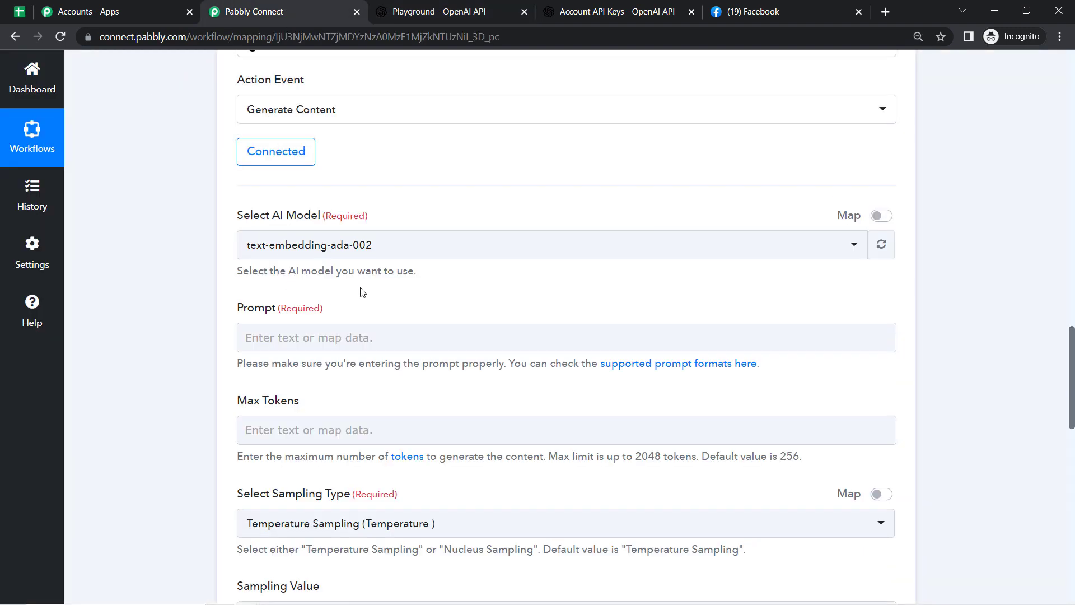
left_click(317, 256)
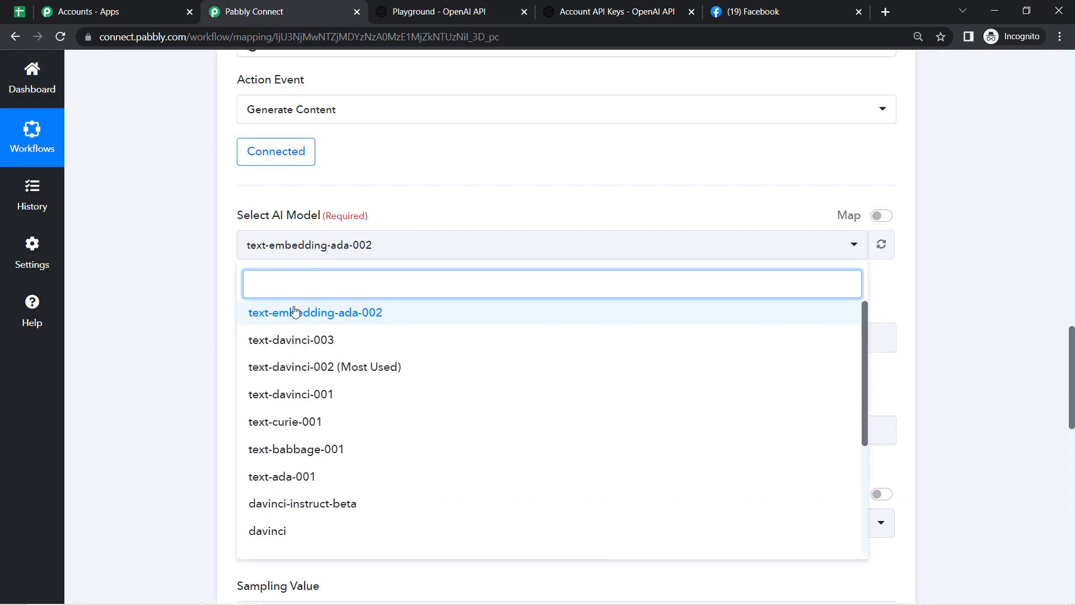
left_click(294, 346)
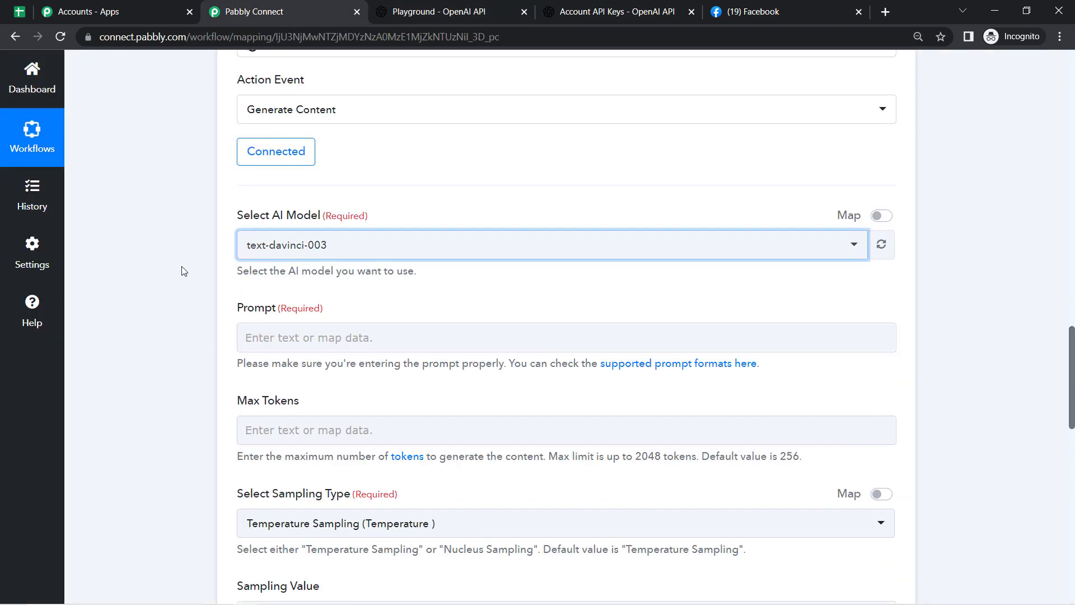
left_click_drag(251, 314, 281, 317)
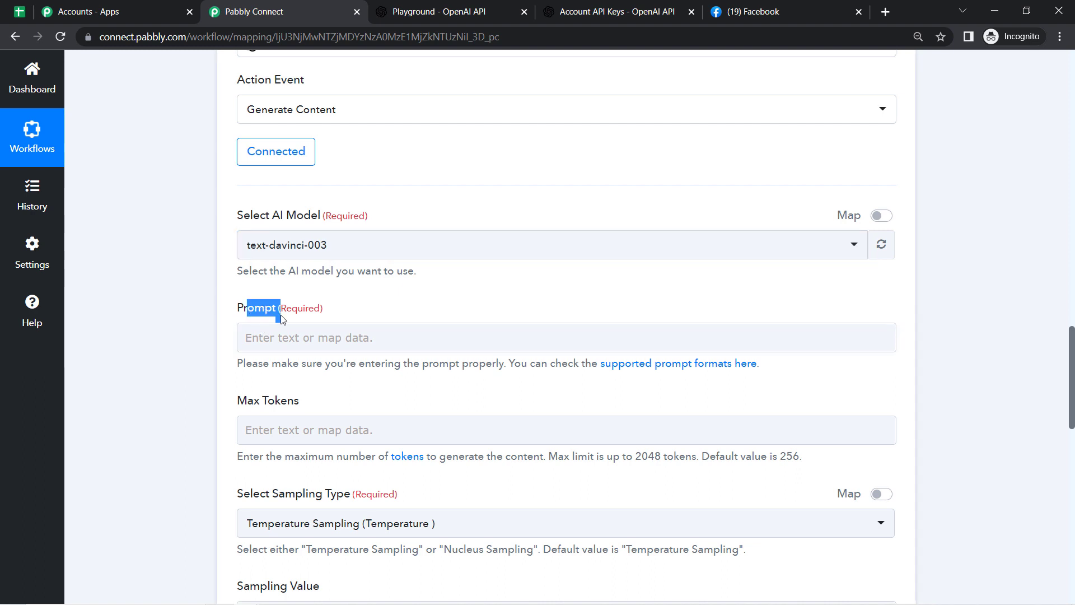
Step: Switch to the OpenAI Playground and examine how the prompt is written in its text area and in its generated code
left_click_drag(249, 365, 323, 368)
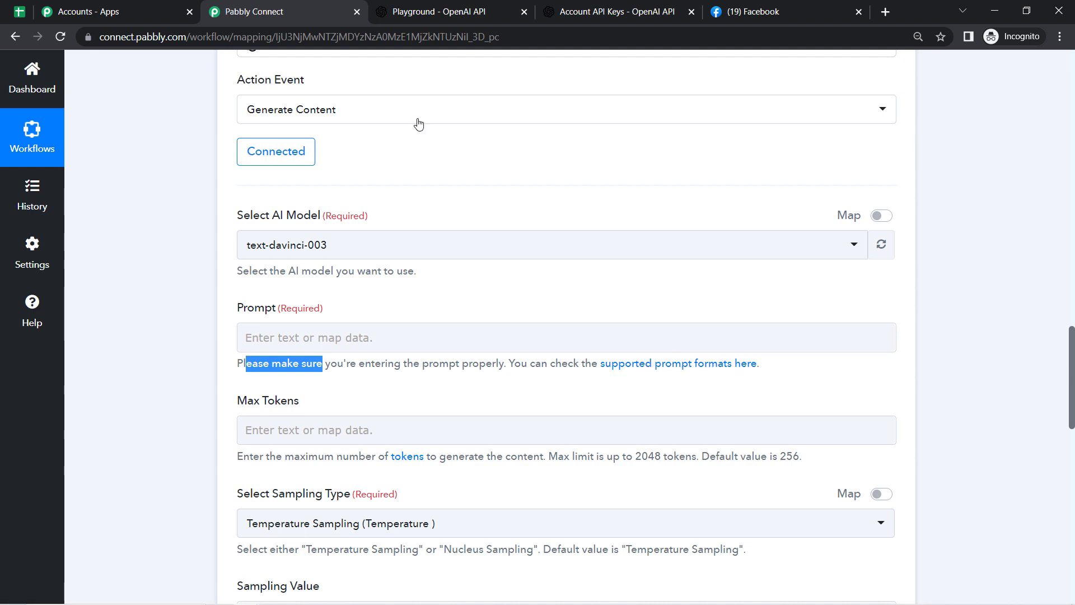
left_click(418, 4)
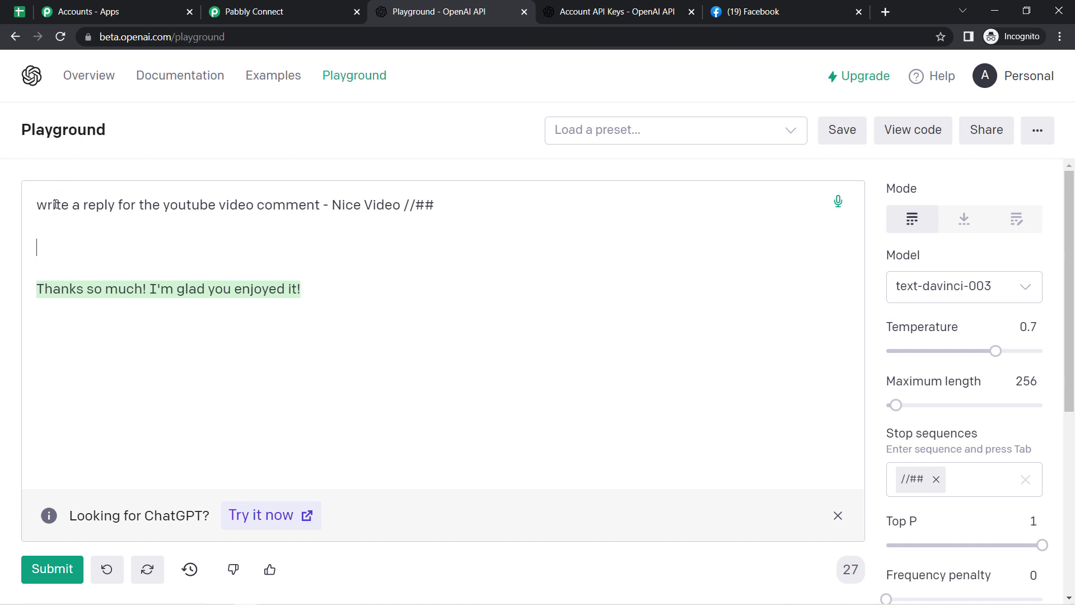
left_click_drag(56, 204, 173, 305)
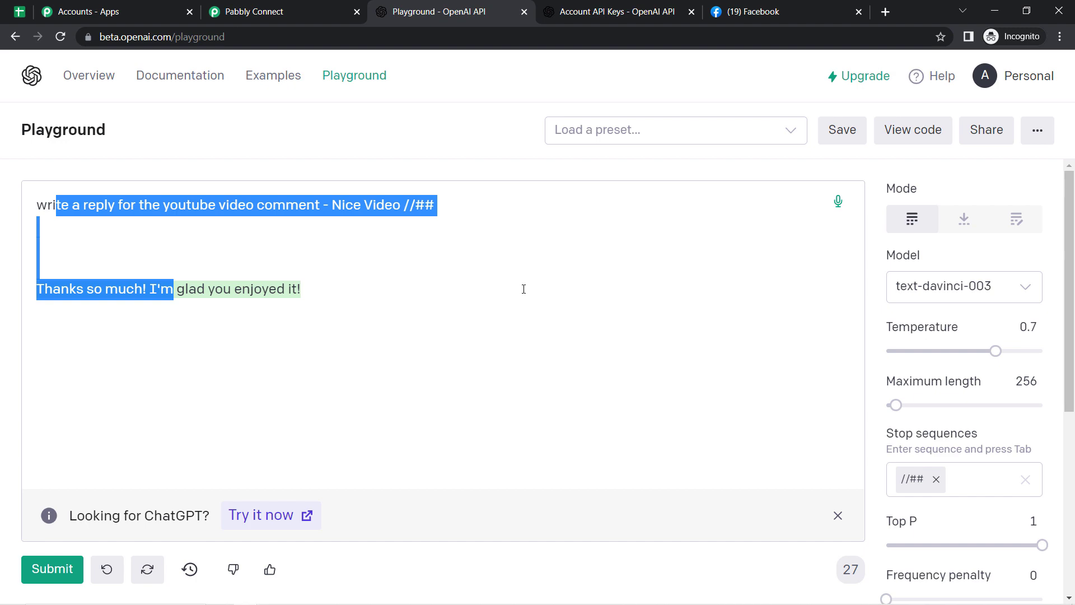
left_click(917, 137)
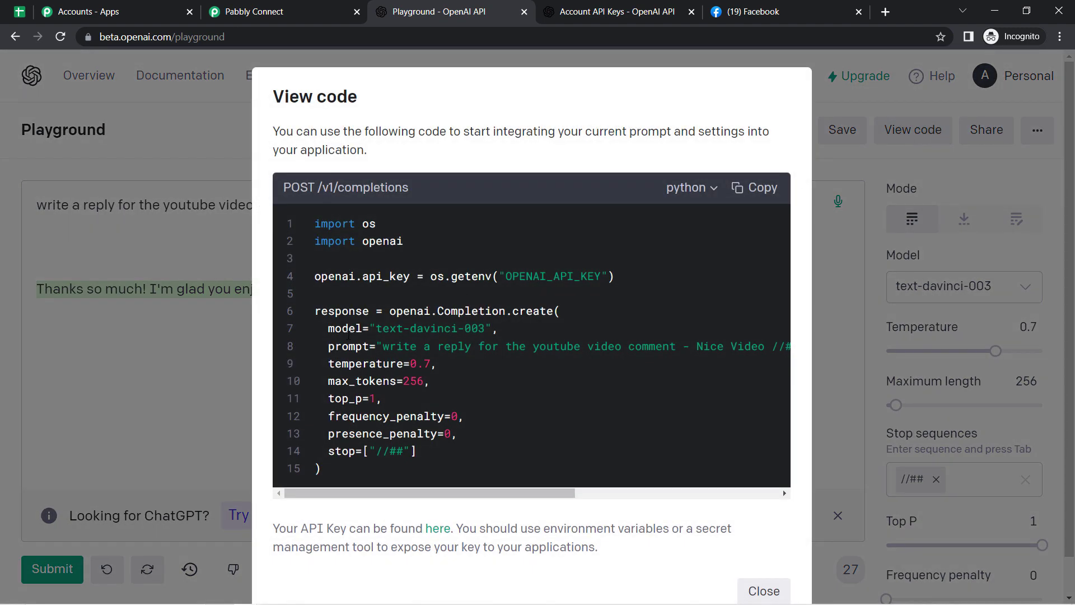
left_click_drag(331, 346, 741, 365)
left_click(370, 357)
left_click(741, 364)
double_click(346, 348)
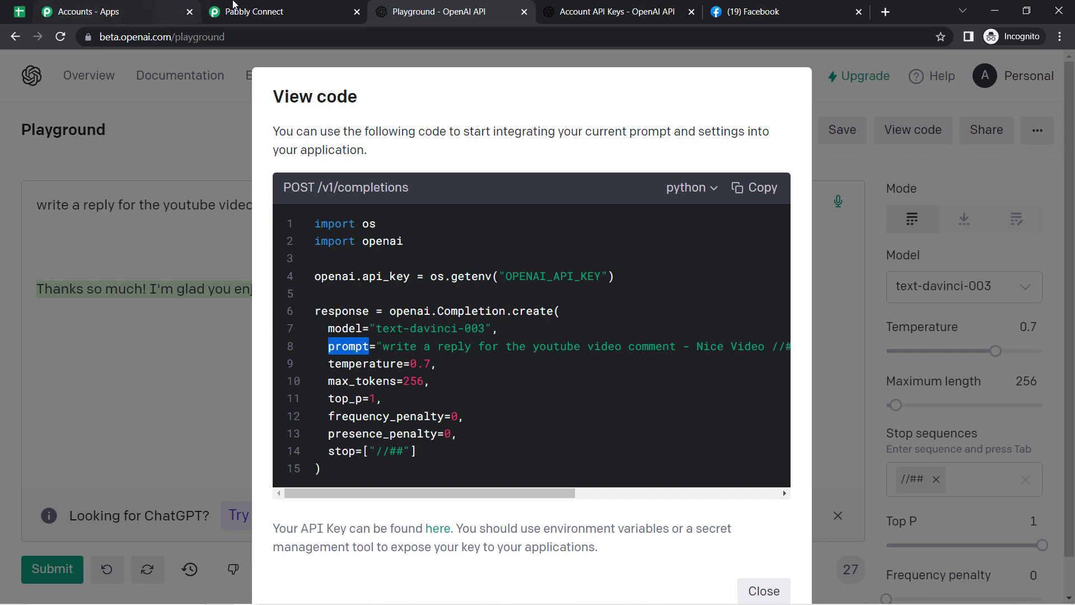
Step: Return to Pabbly Connect and enter "Generate a Recipe on -" as the prompt of the OpenAI action
left_click(254, 11)
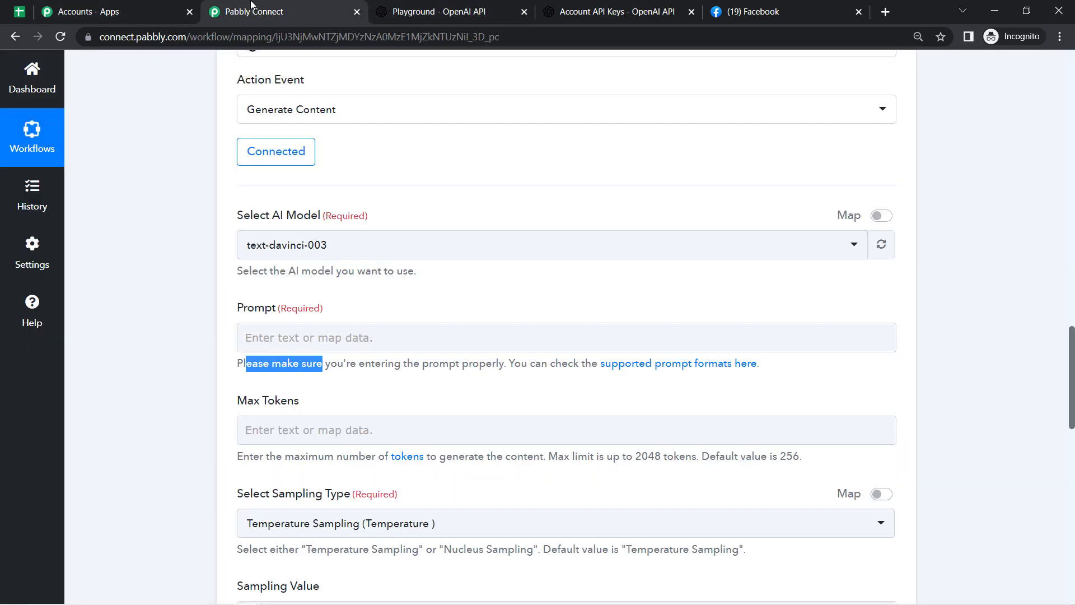
left_click(285, 341)
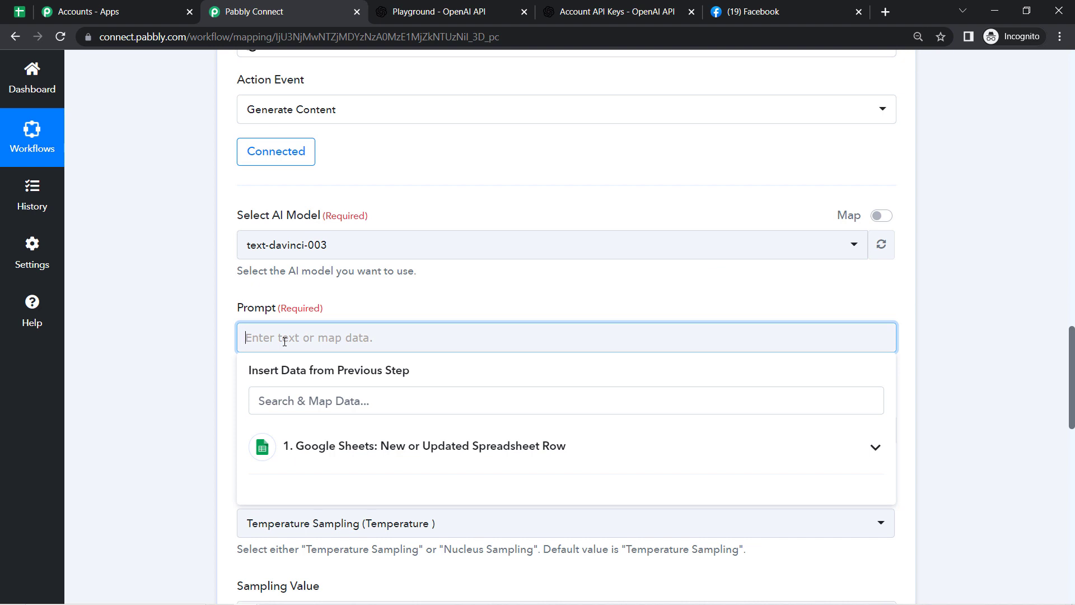
type("Write a")
key("BackSpace")
key("BackSpace")
key("BackSpace")
key("BackSpace")
key("BackSpace")
key("BackSpace")
key("BackSpace")
type("Generate a Recipe ")
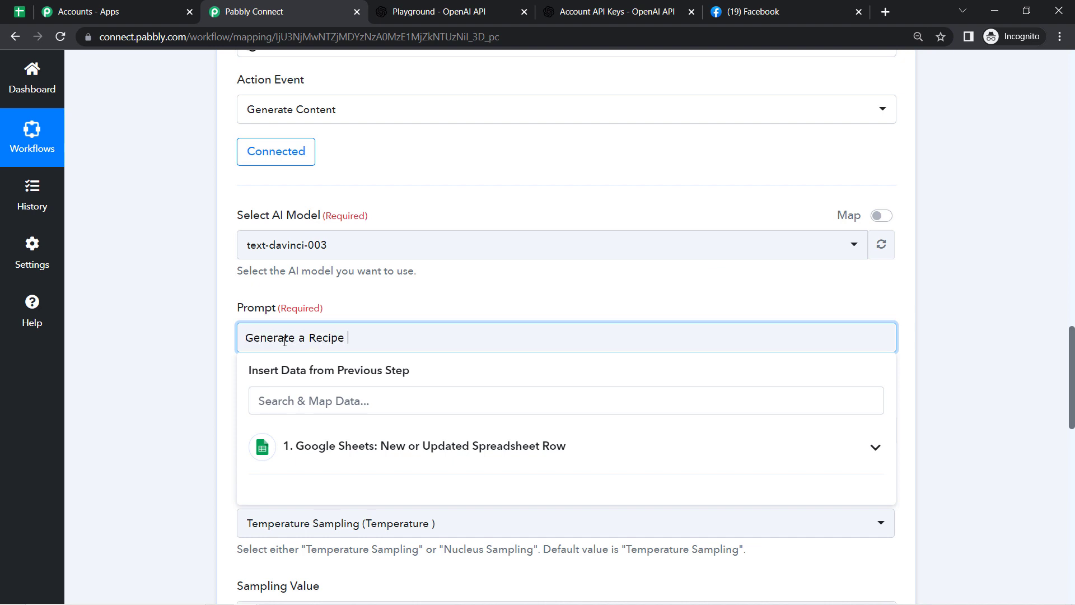
type("on -")
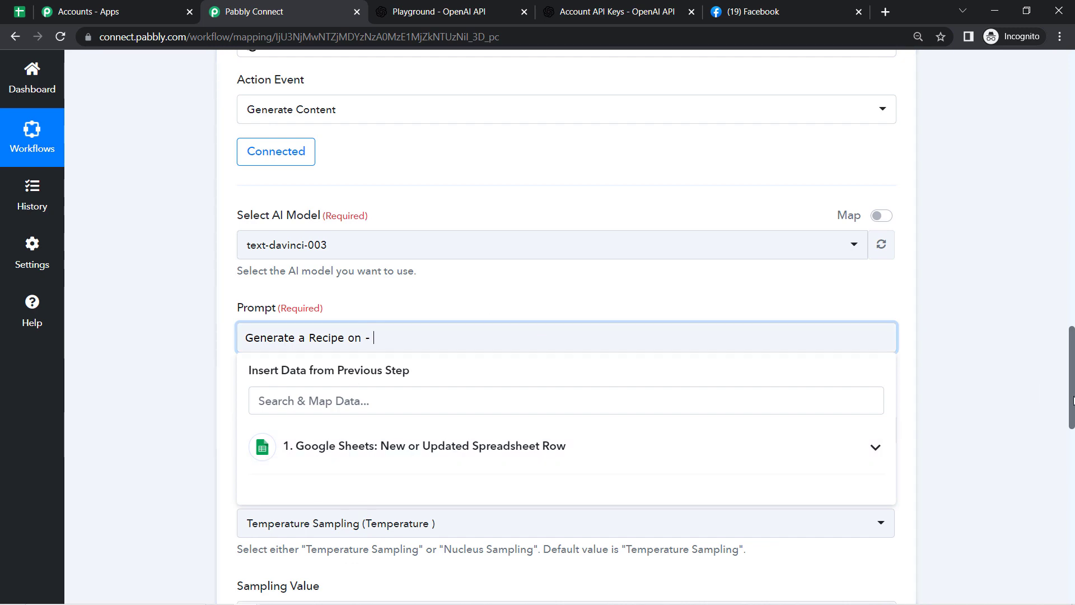
Step: Check the Recipe Title in the Google Sheets trigger response and map it to the end of the OpenAI prompt
left_click_drag(1072, 401, 1070, 303)
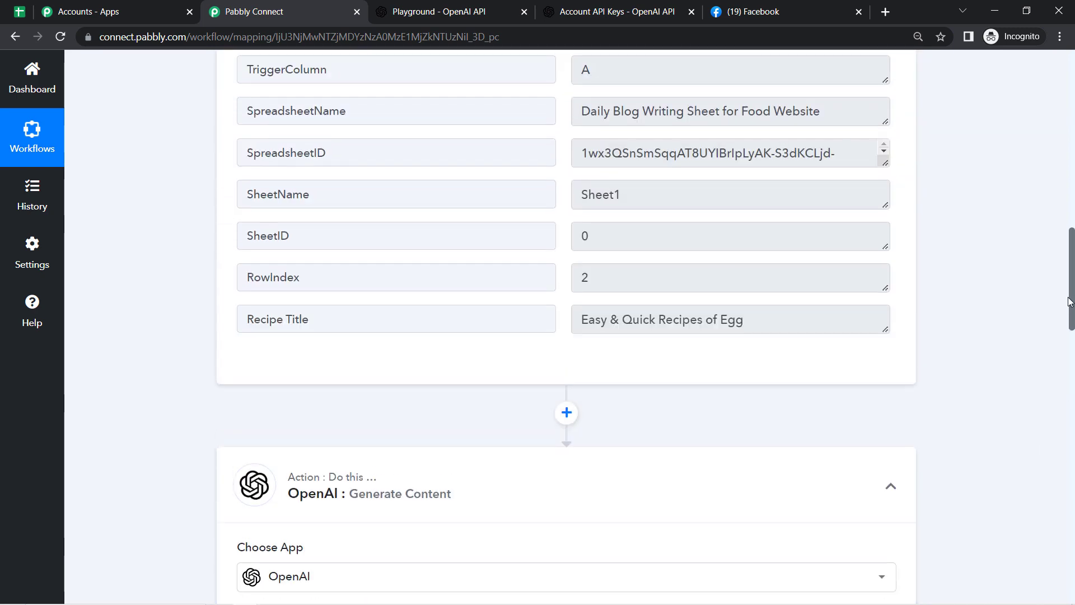
scroll(639, 329, "up", 1)
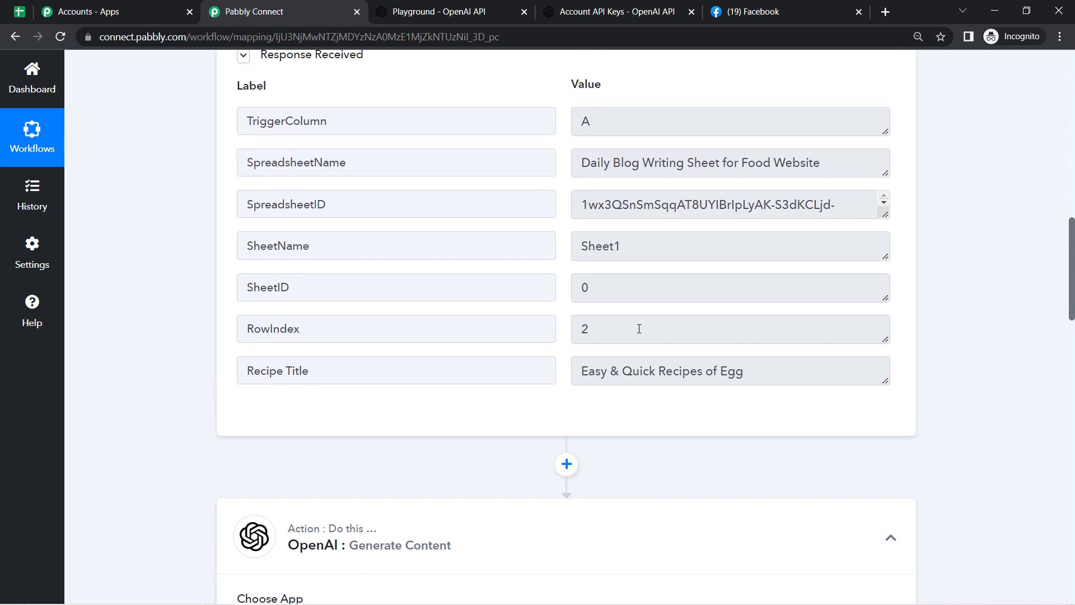
triple_click(633, 370)
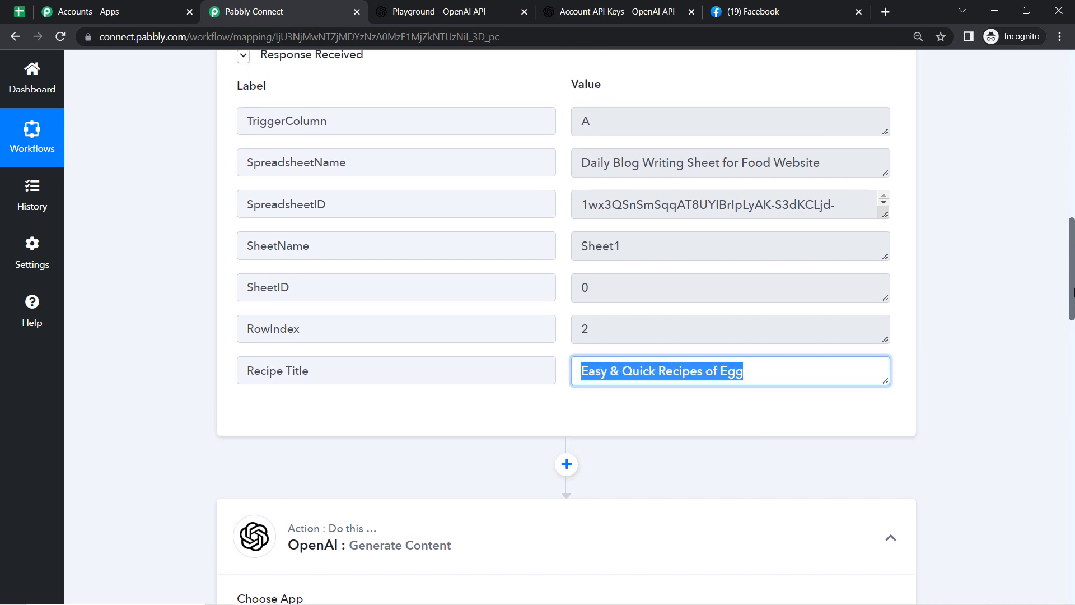
left_click_drag(1072, 287, 1072, 289)
left_click(590, 362)
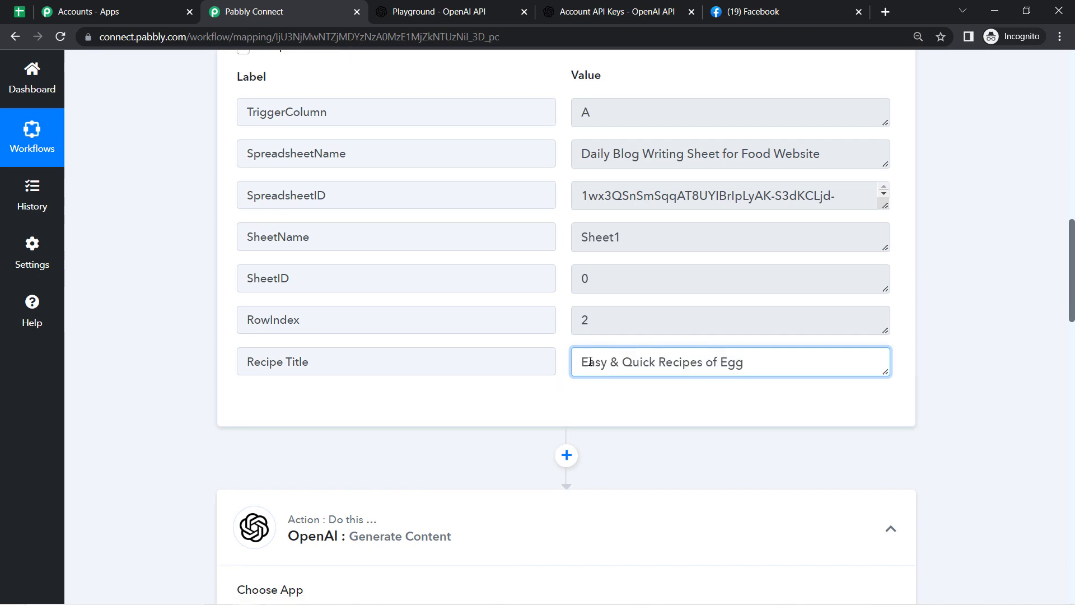
left_click_drag(1072, 281, 1072, 438)
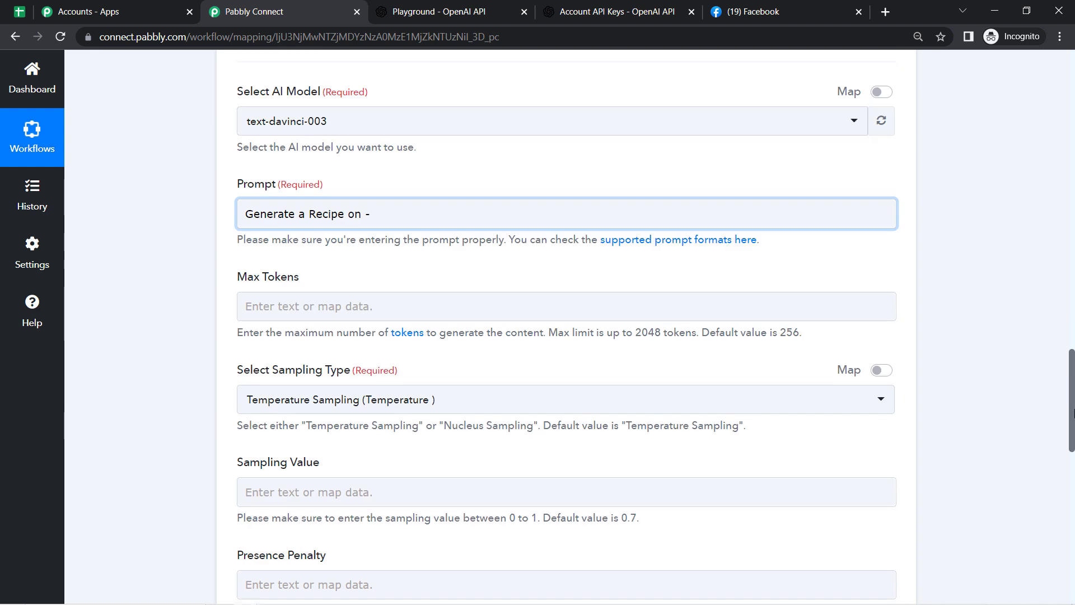
left_click(390, 218)
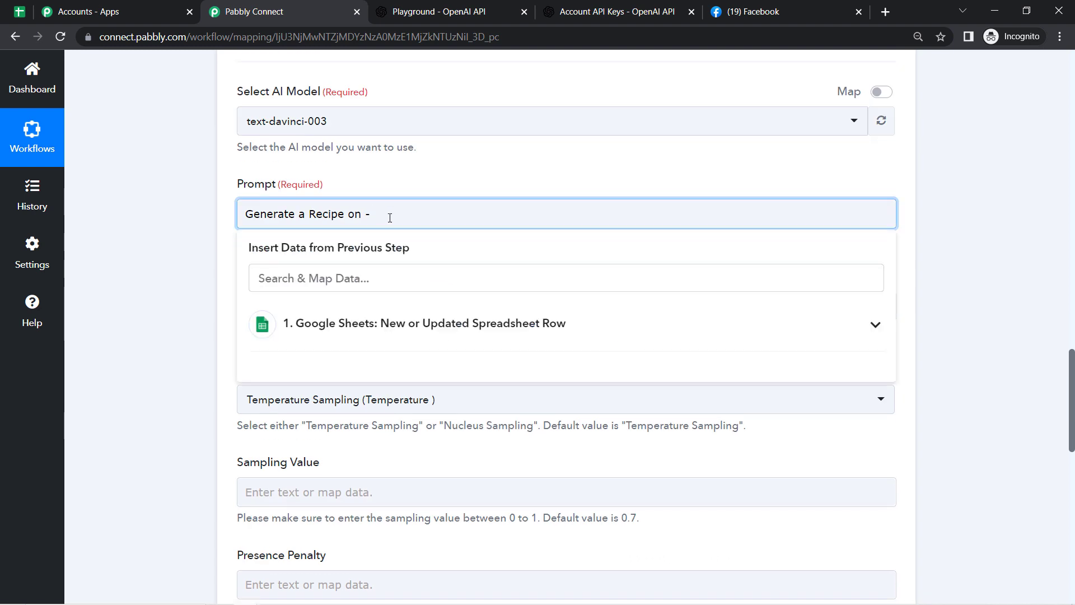
left_click(386, 329)
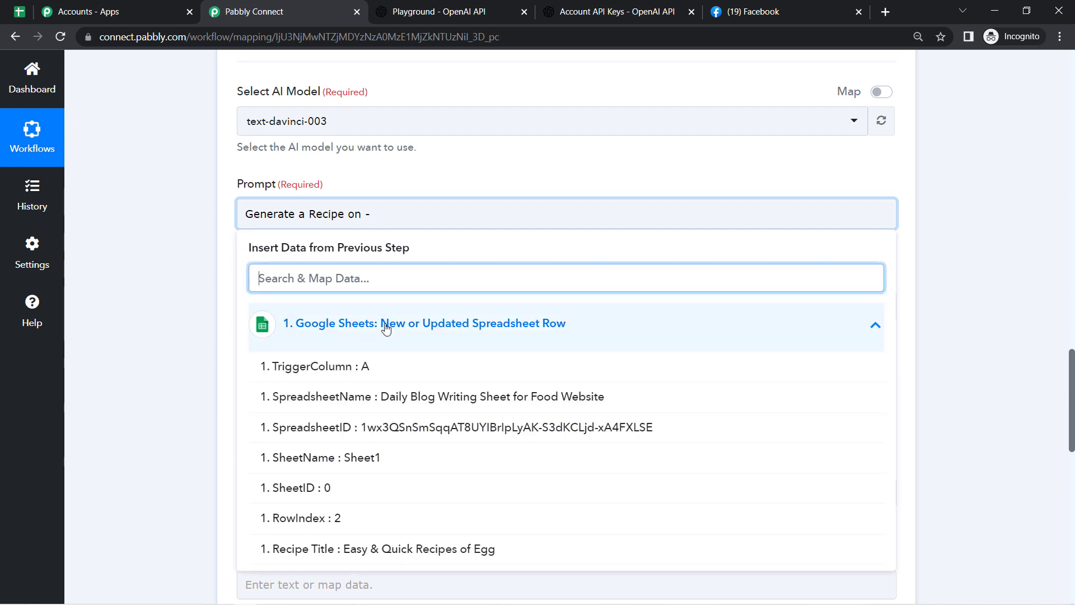
left_click(436, 550)
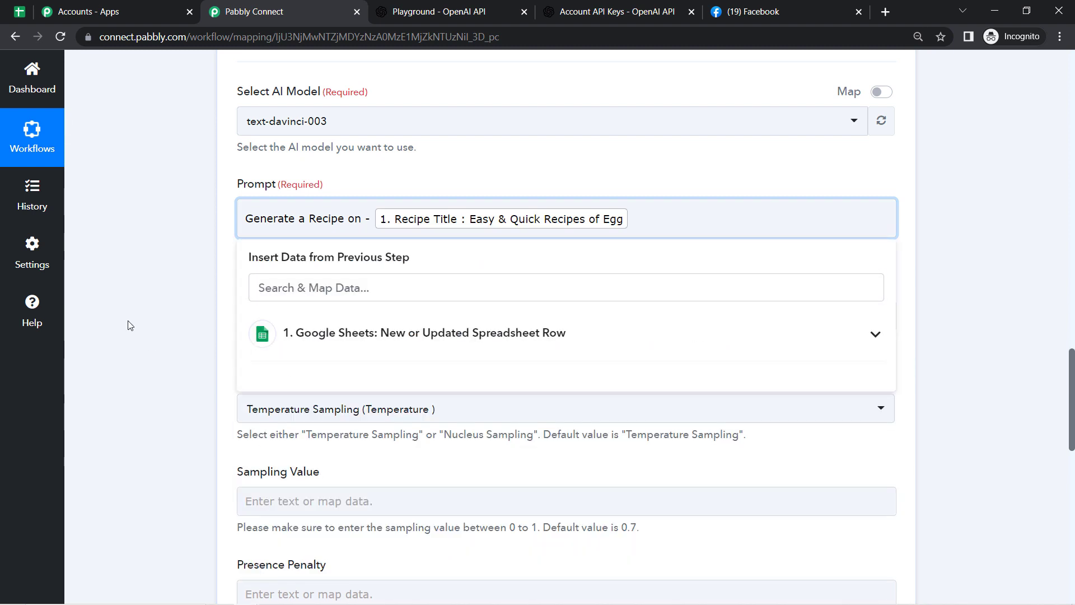
left_click(143, 264)
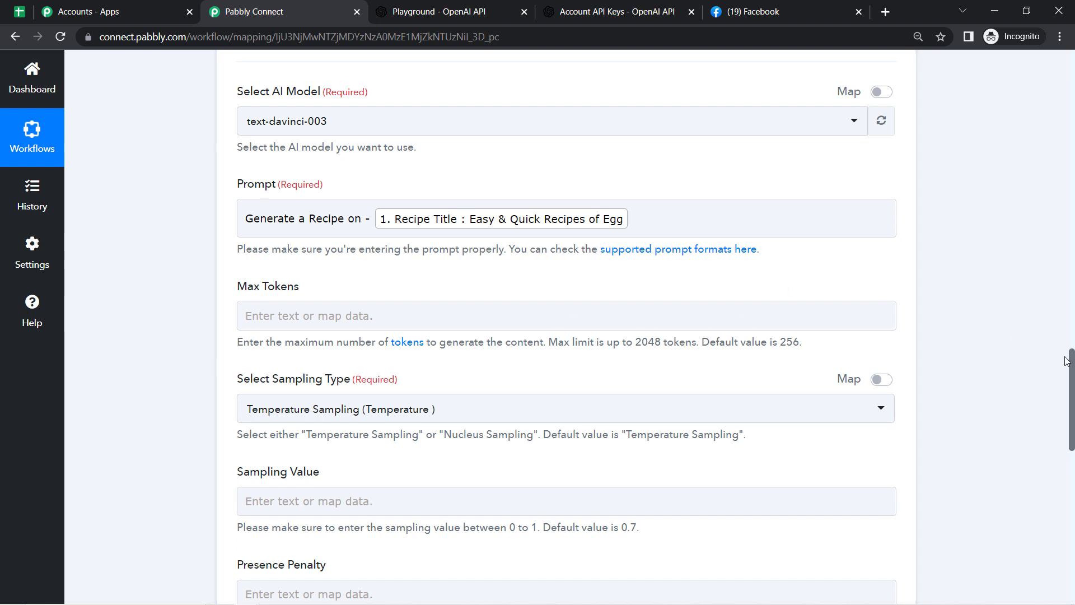
Step: Compare the optional settings with the Playground, leave Max Tokens blank, and save the OpenAI action with a test request
left_click_drag(1072, 370, 1071, 396)
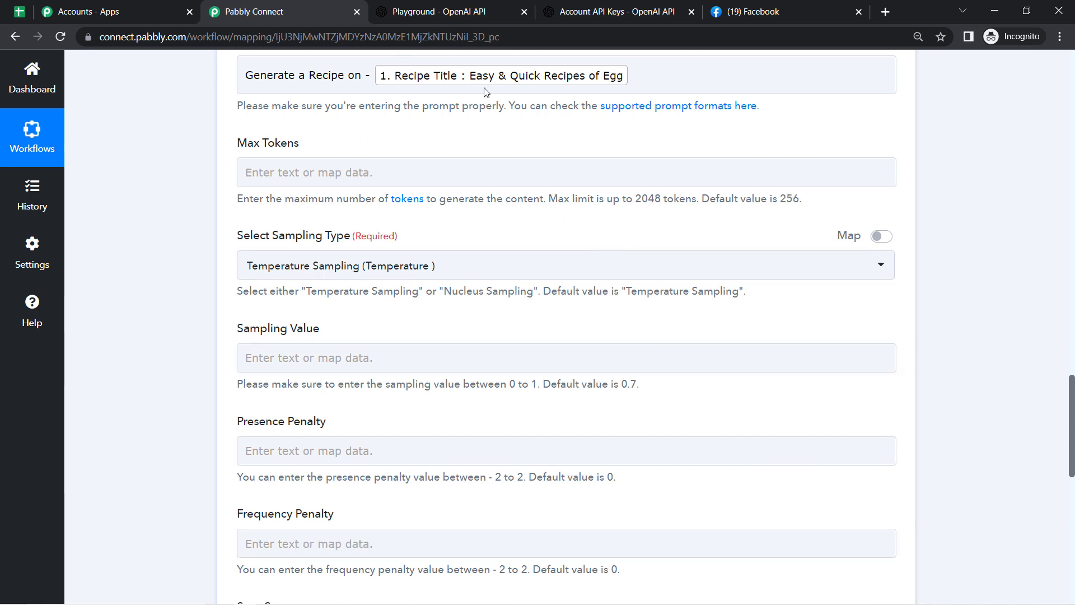
left_click(425, 6)
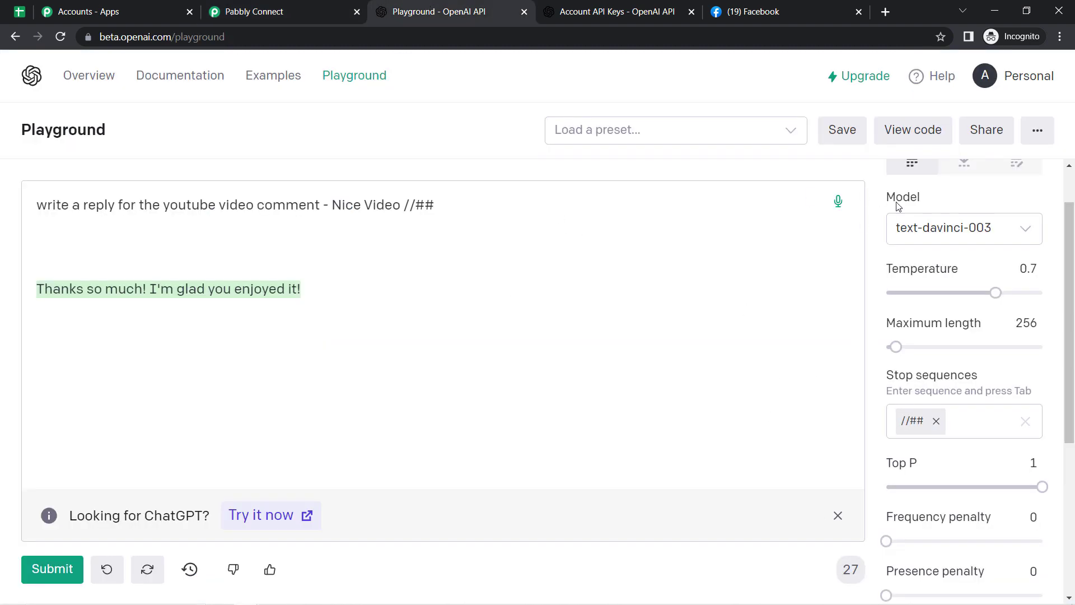
left_click(295, 5)
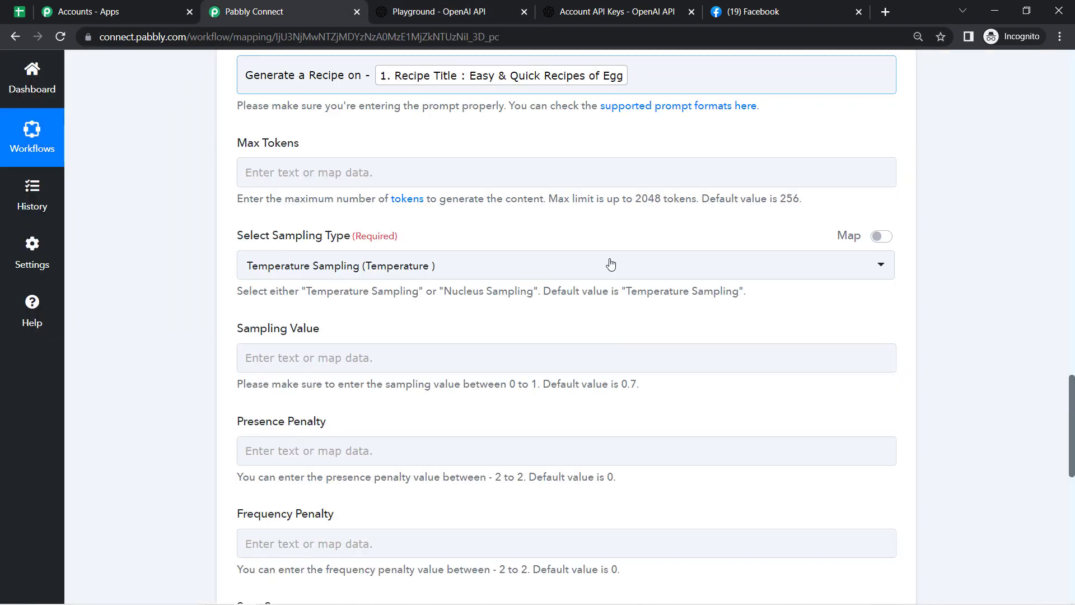
left_click_drag(723, 202, 796, 200)
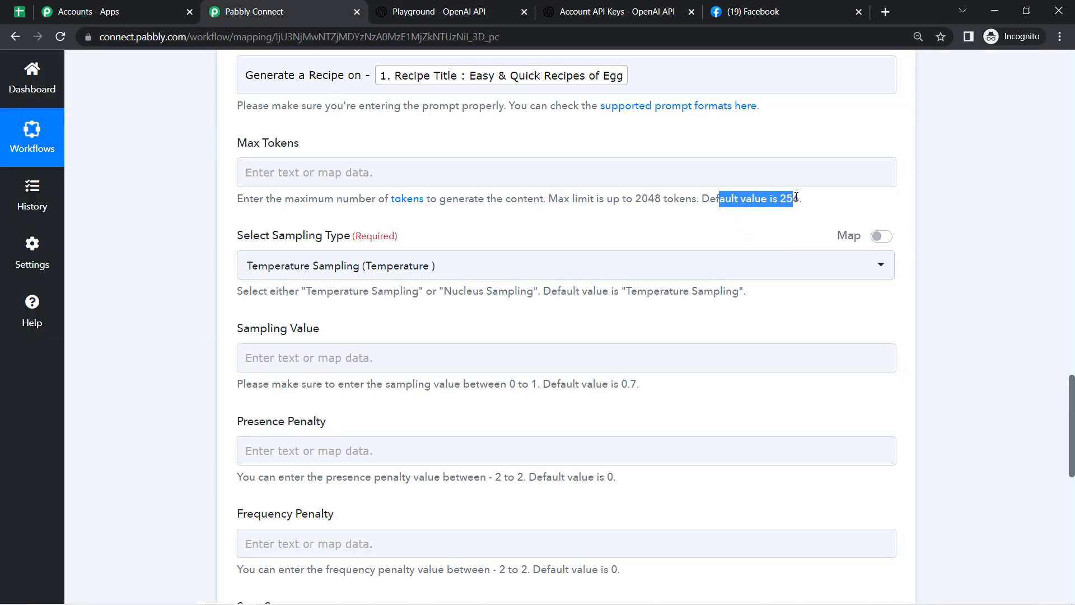
left_click(713, 200)
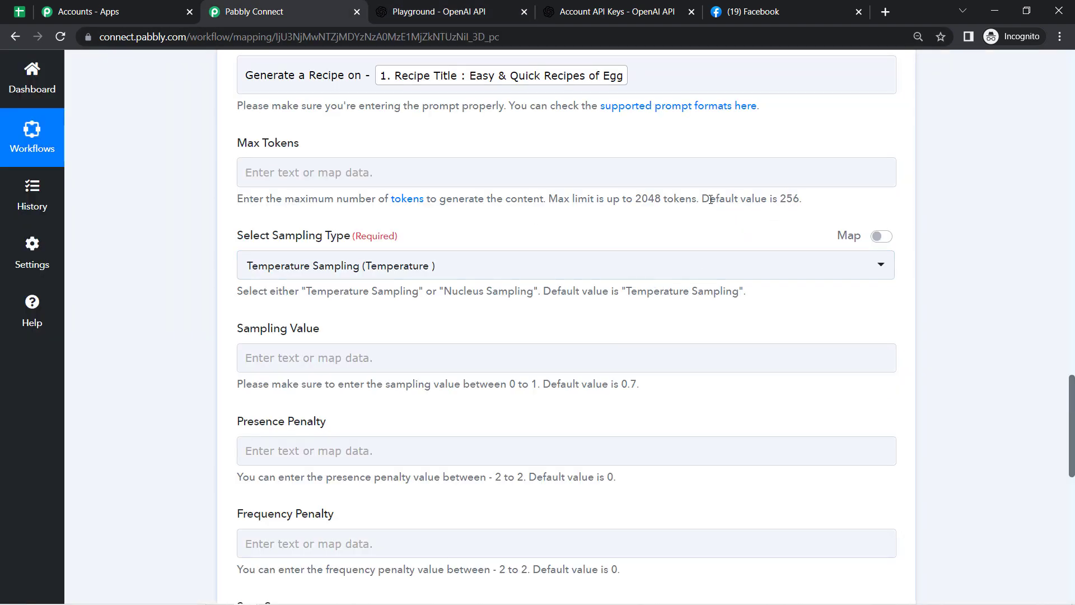
left_click_drag(711, 200, 801, 194)
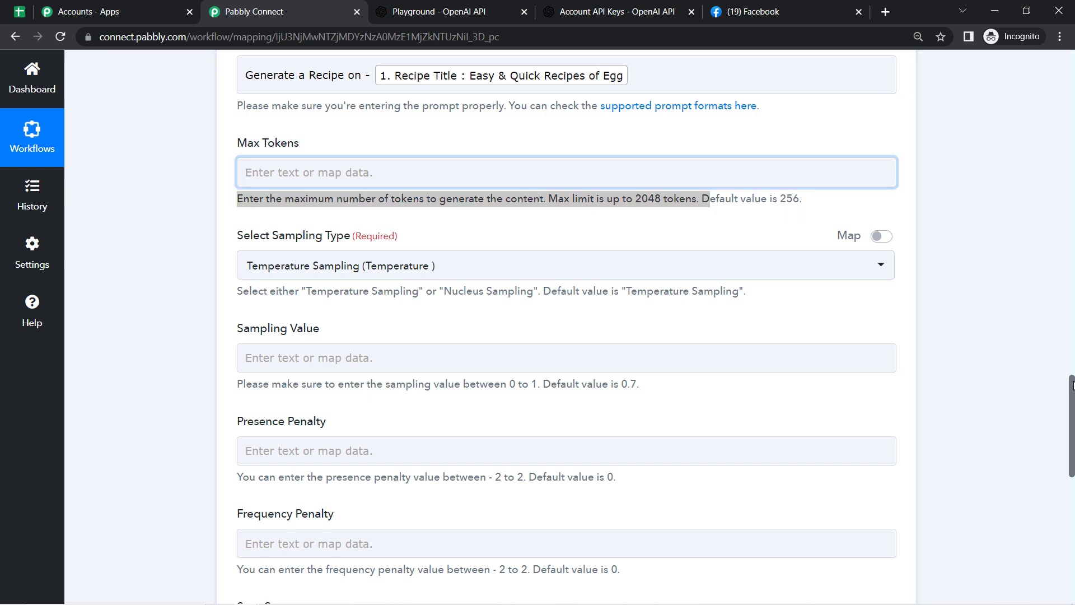
scroll(1073, 385, "down", 10)
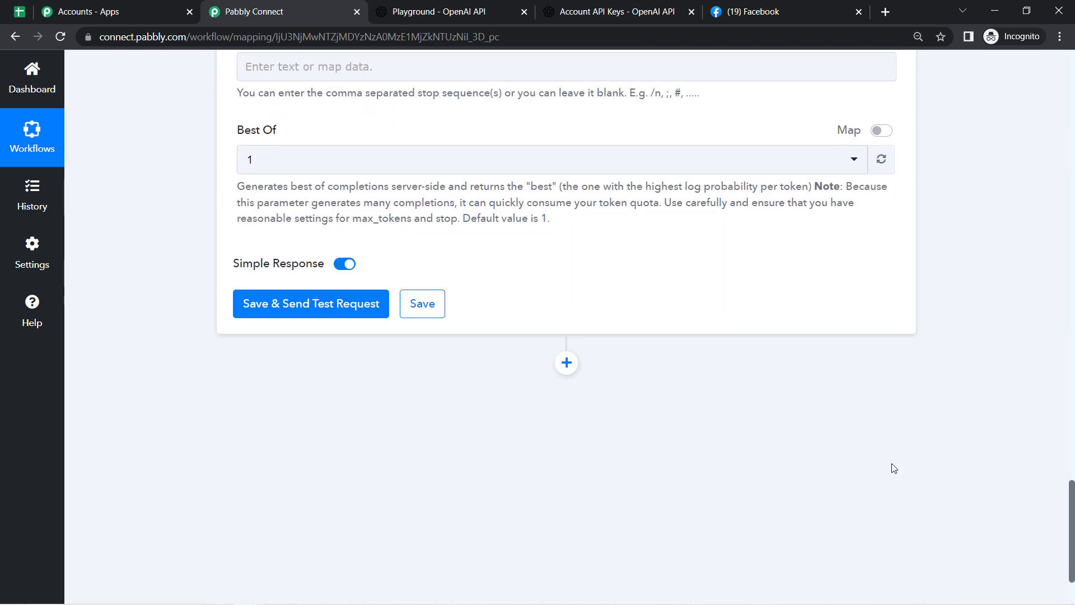
left_click(346, 306)
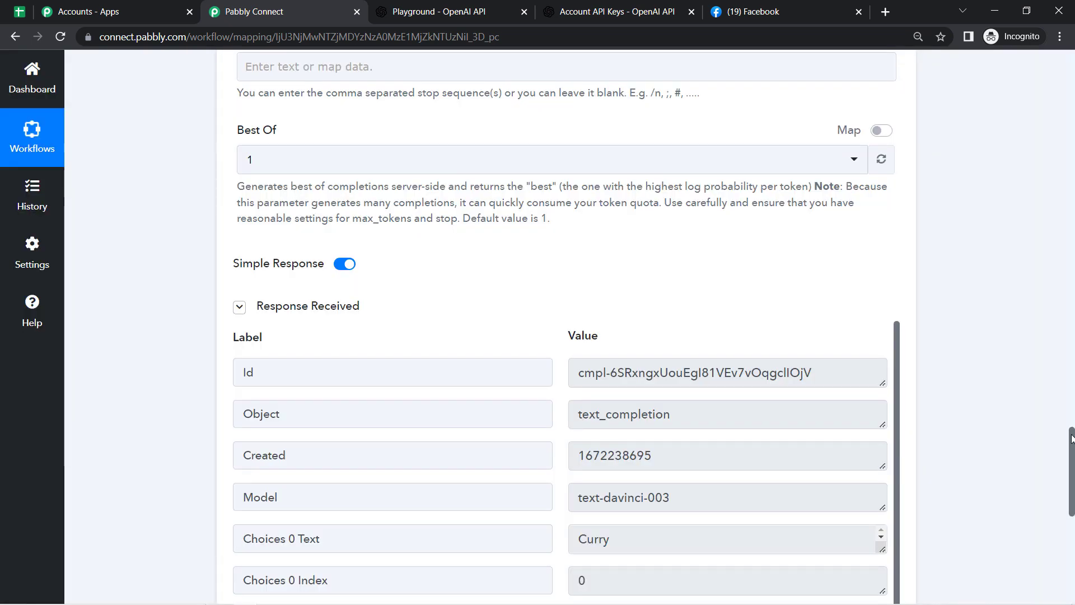
Step: Enlarge the Choices 0 Text value in the OpenAI response and read the generated recipe's ingredients and instructions to the end
left_click_drag(1071, 438, 1072, 465)
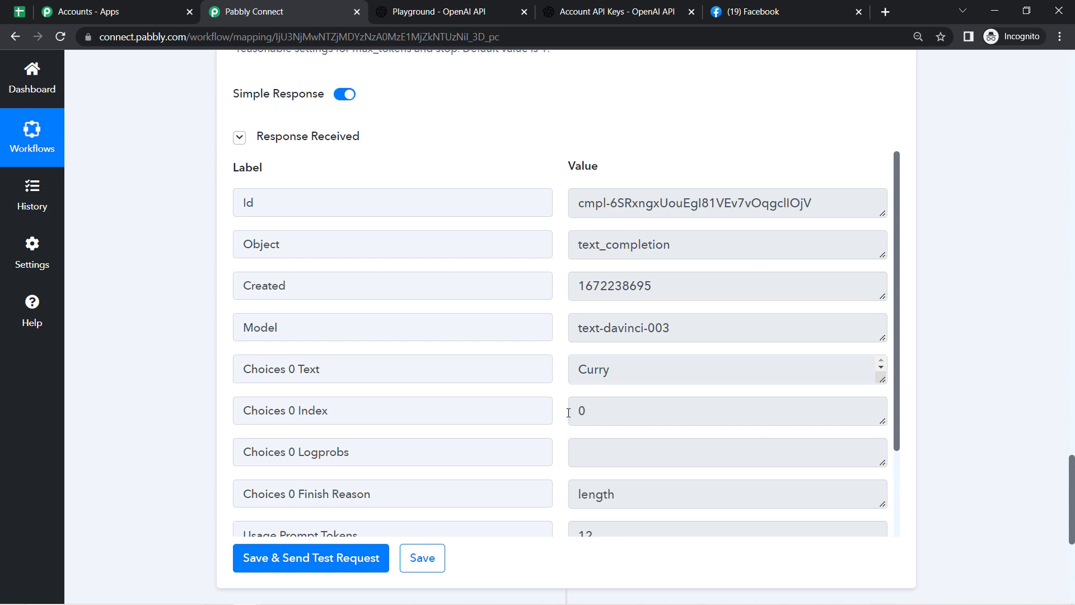
triple_click(290, 370)
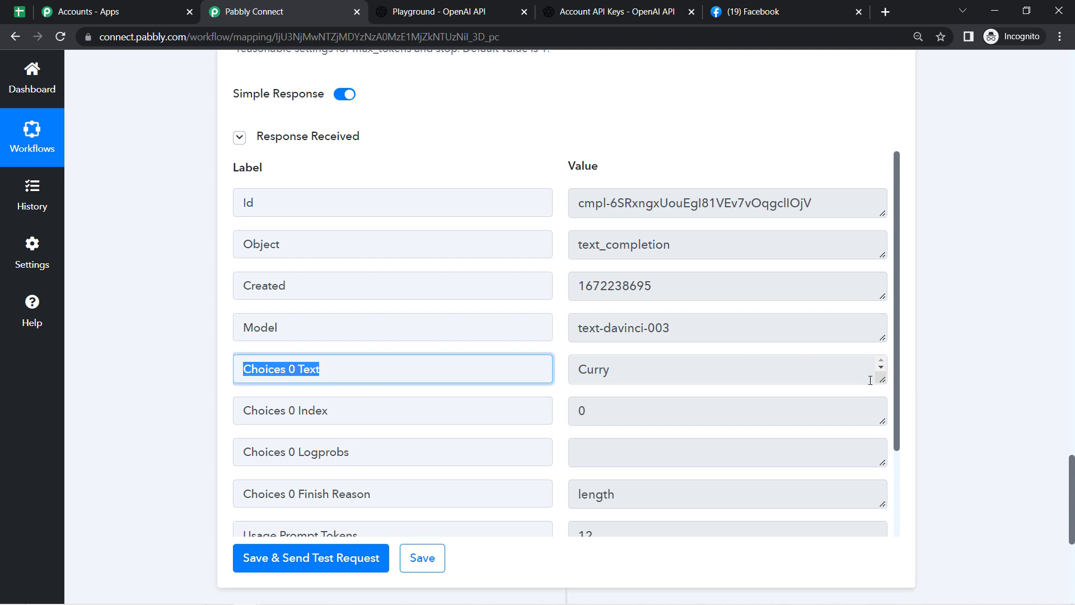
left_click_drag(882, 380, 882, 561)
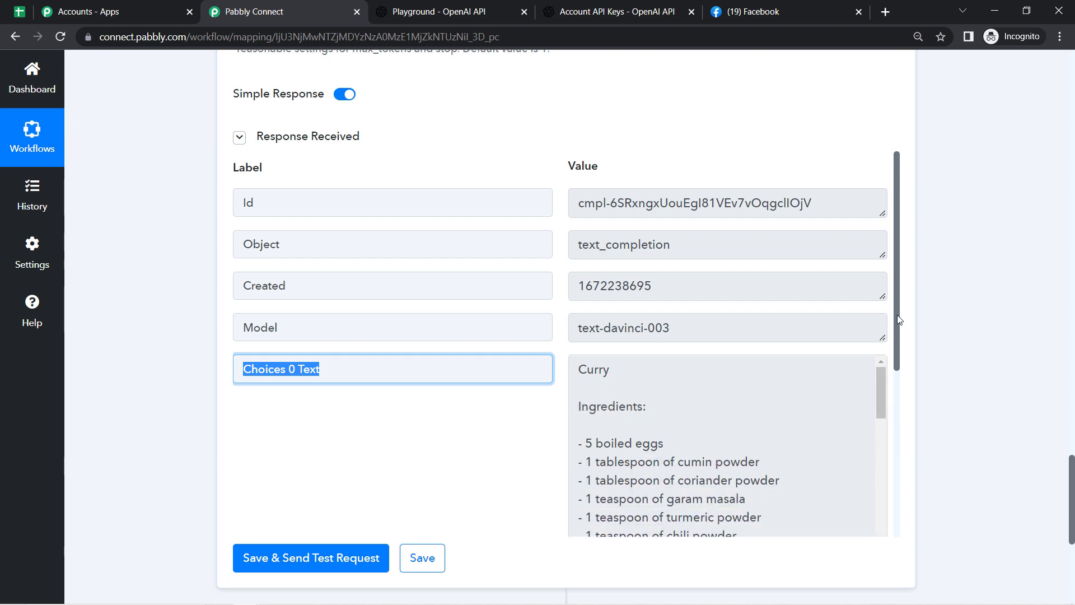
left_click_drag(899, 319, 895, 389)
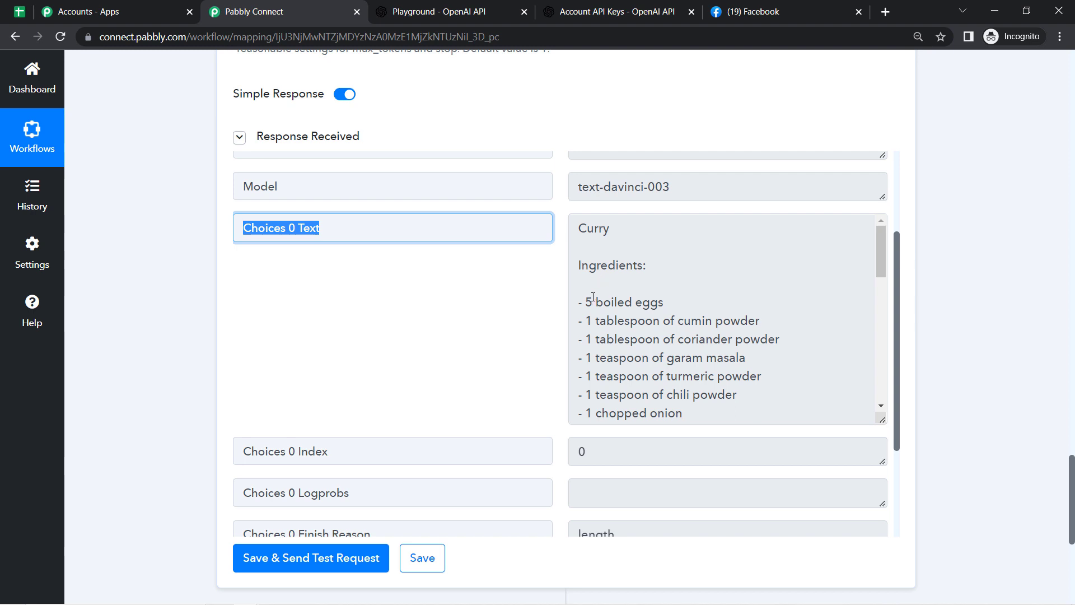
left_click_drag(593, 296, 645, 306)
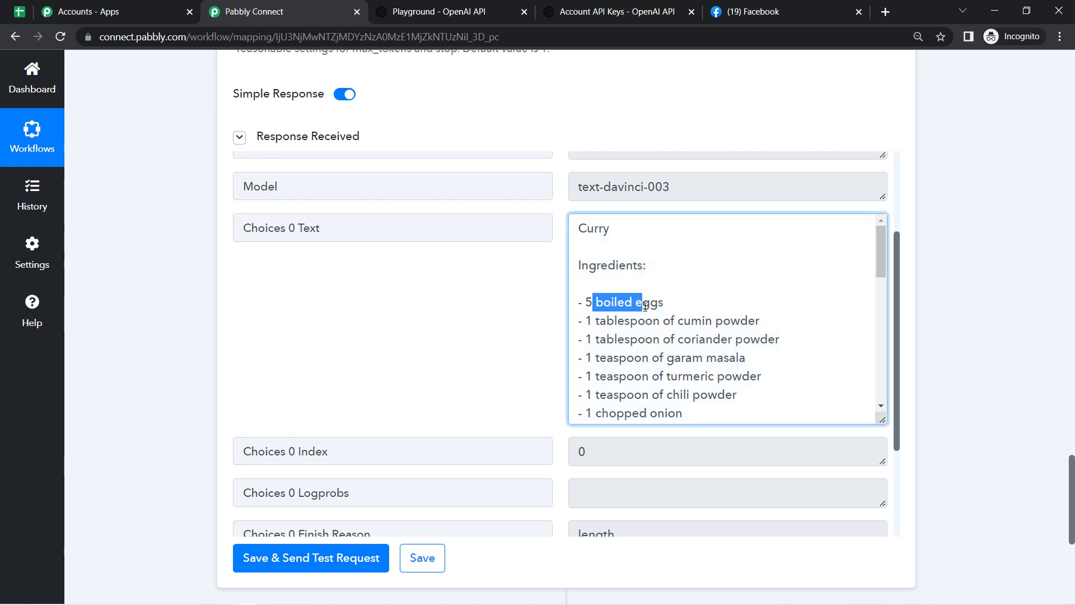
left_click(625, 325)
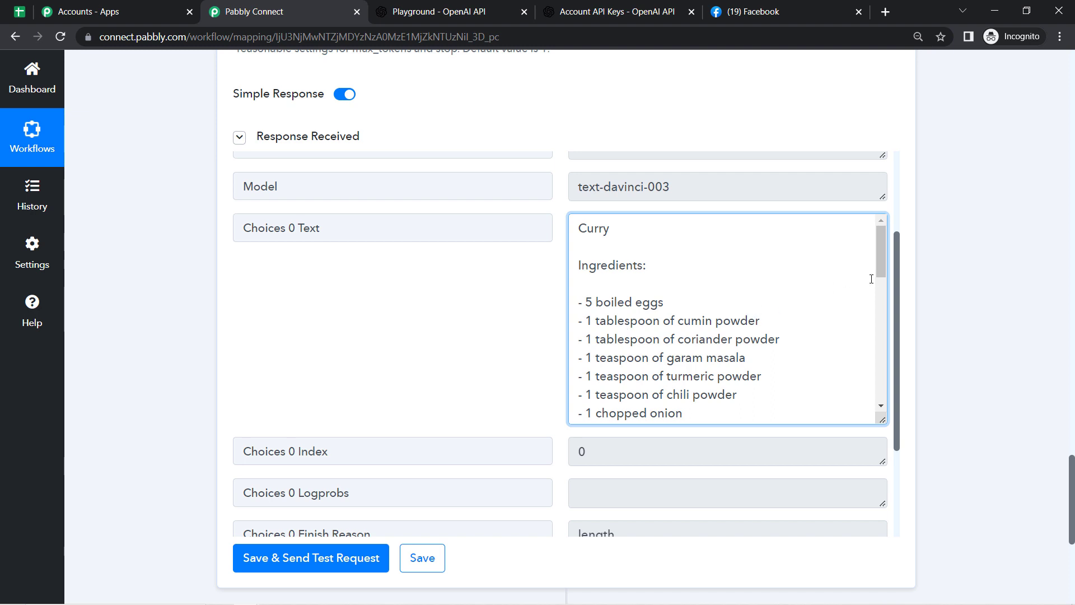
left_click_drag(881, 257, 889, 353)
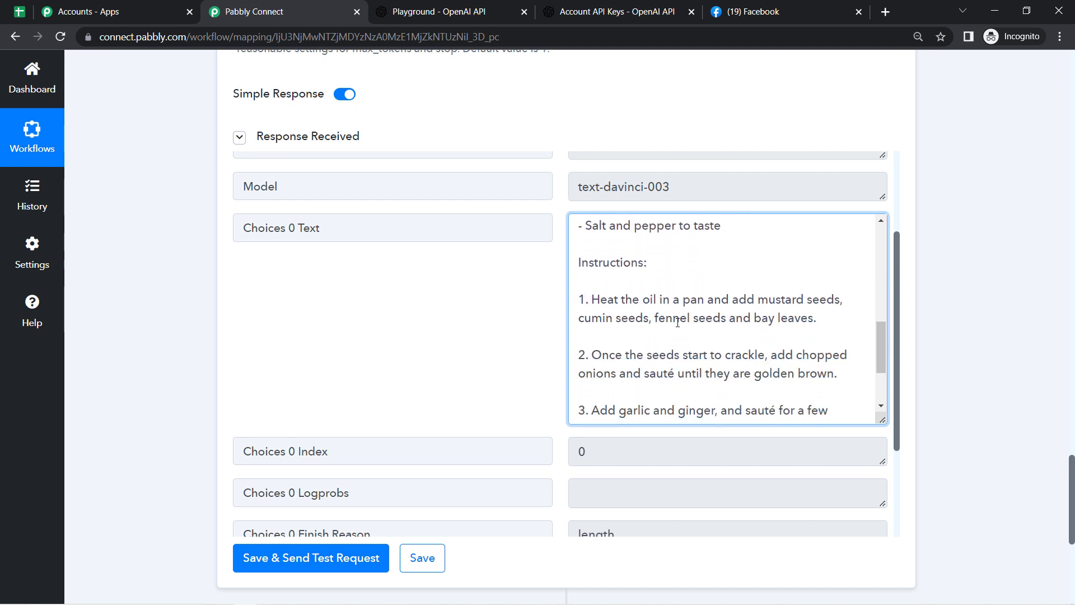
left_click_drag(601, 267, 768, 477)
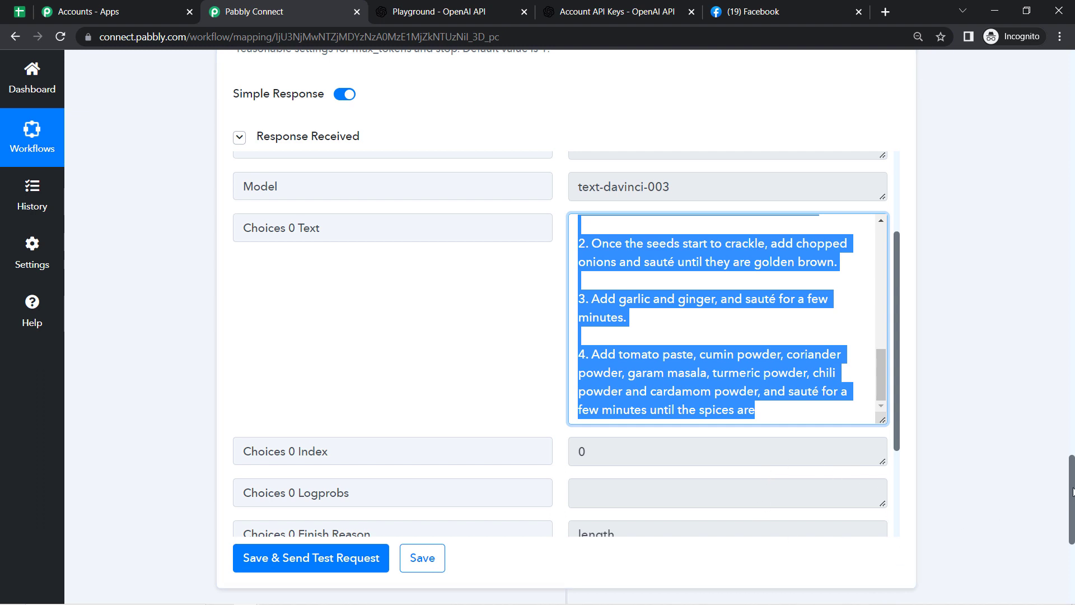
left_click_drag(1072, 492, 1073, 507)
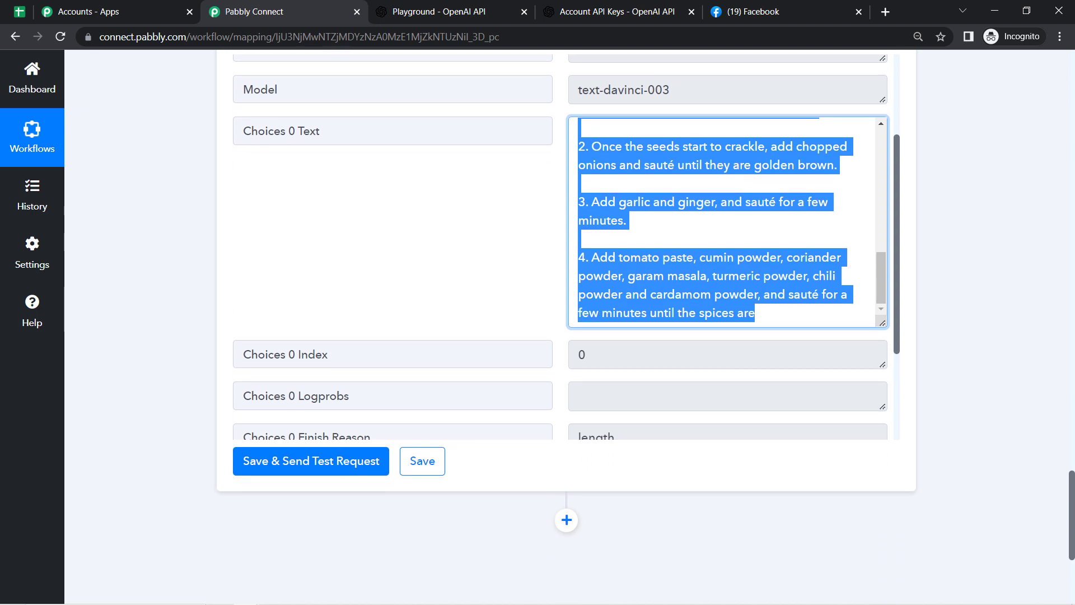
Step: Add an OpenAI action with the Generate Image event after the content step and connect it through the existing connection OpenAI #94
left_click_drag(1074, 507, 1074, 552)
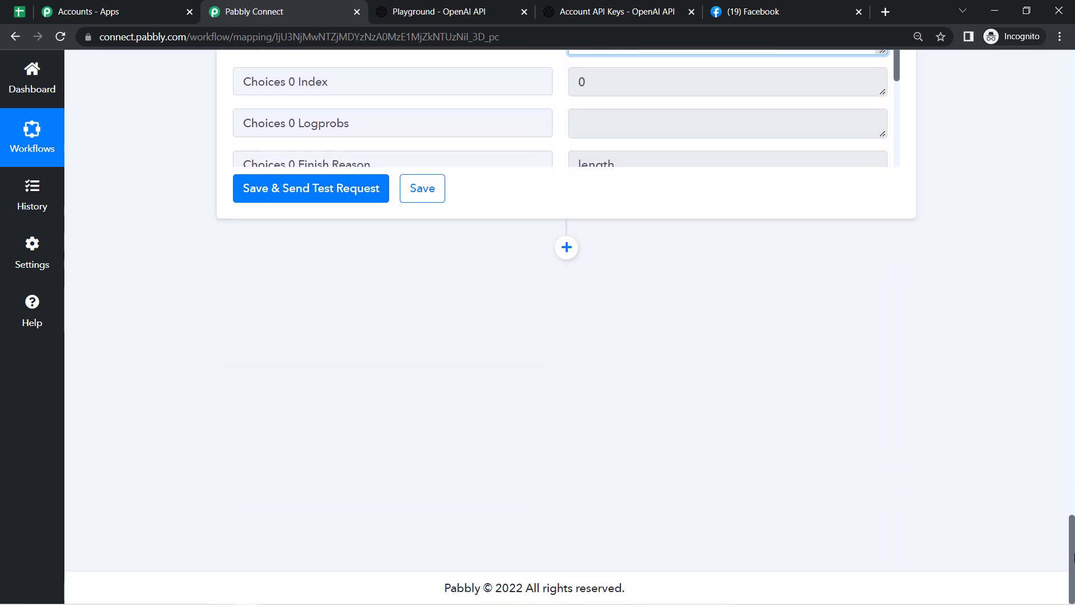
left_click(568, 247)
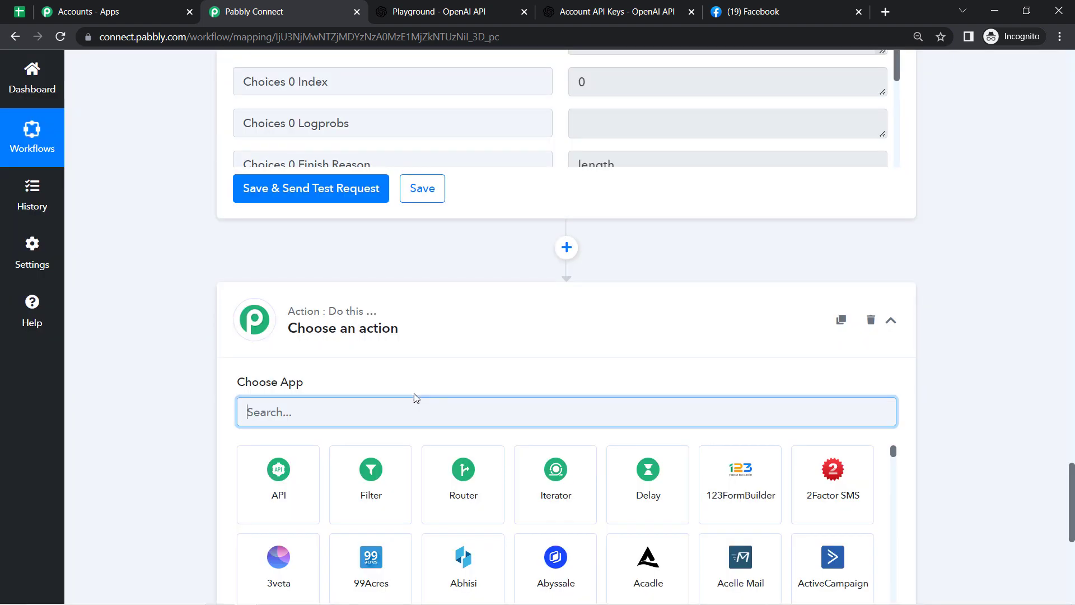
type("open")
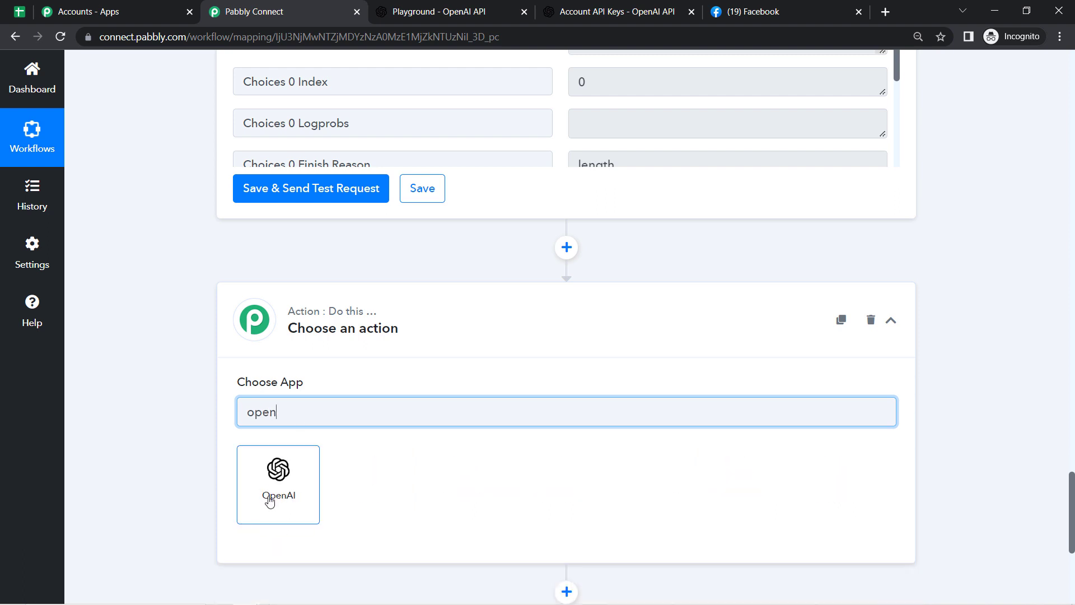
left_click(269, 502)
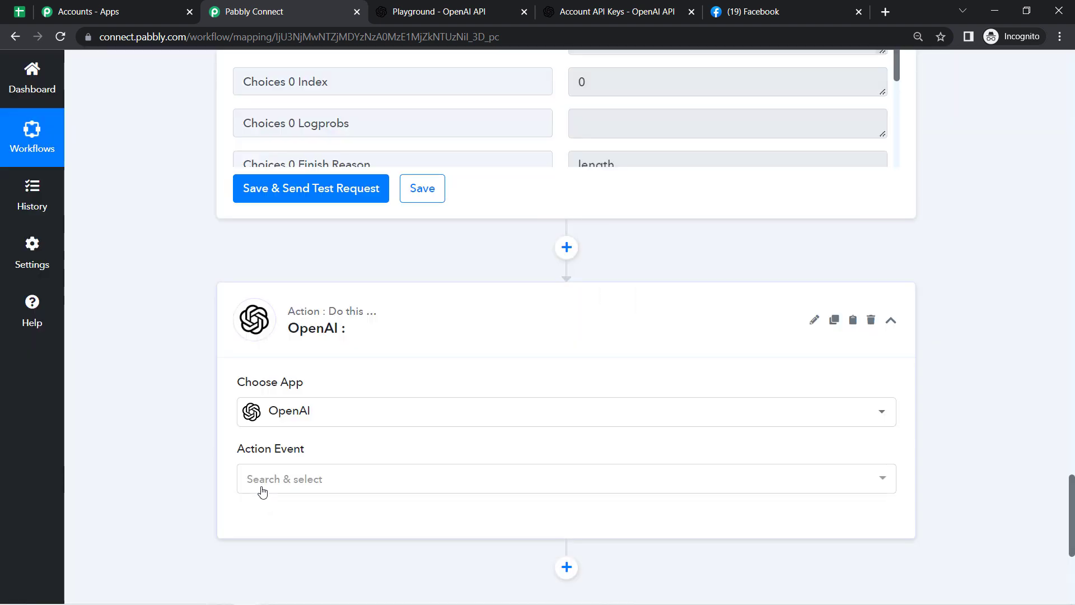
left_click(261, 490)
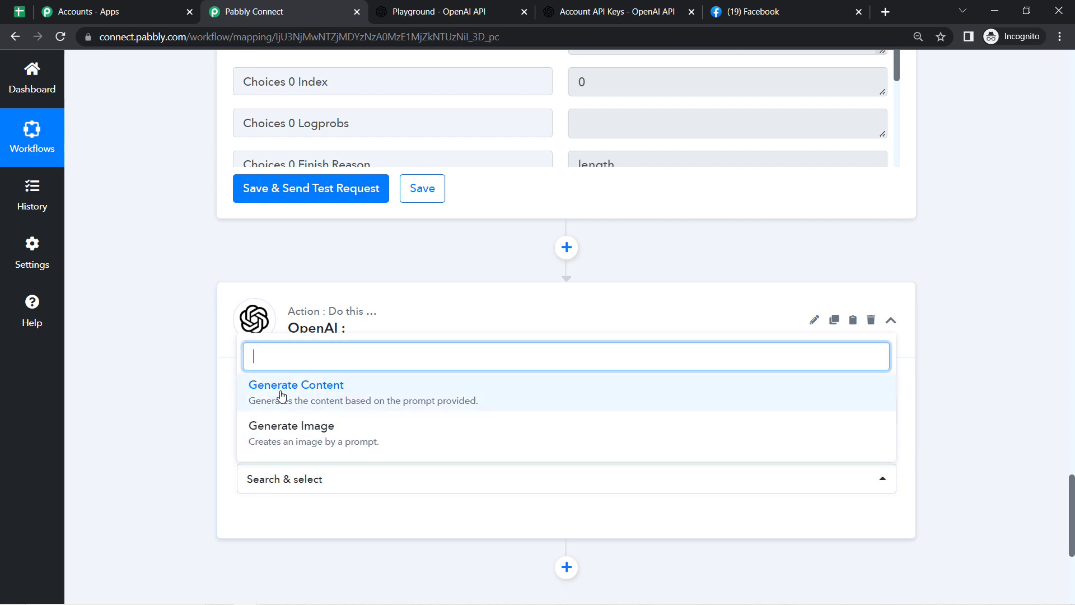
left_click(284, 438)
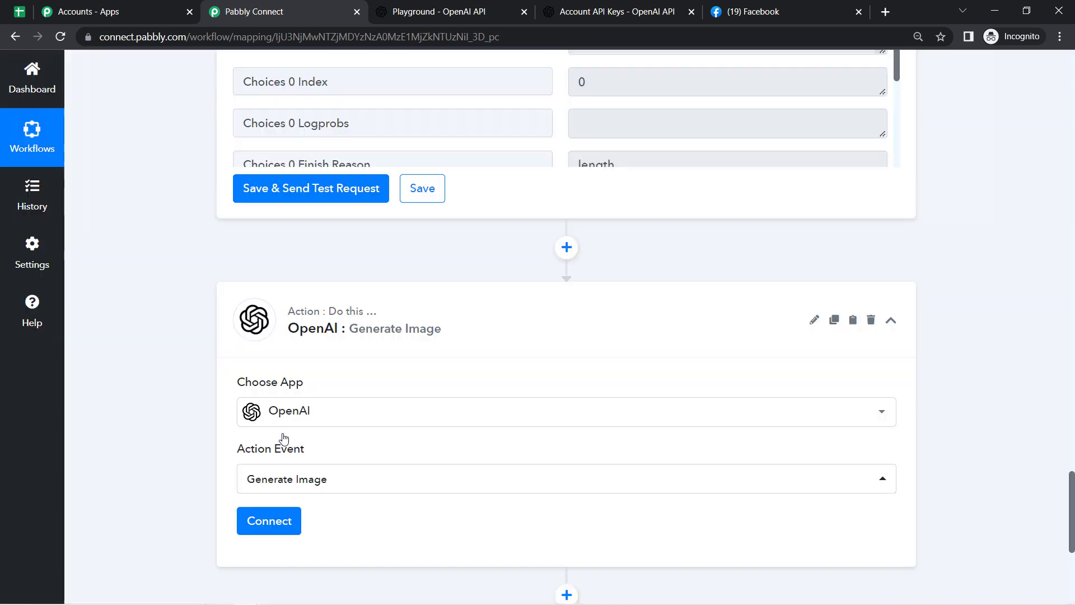
left_click(276, 518)
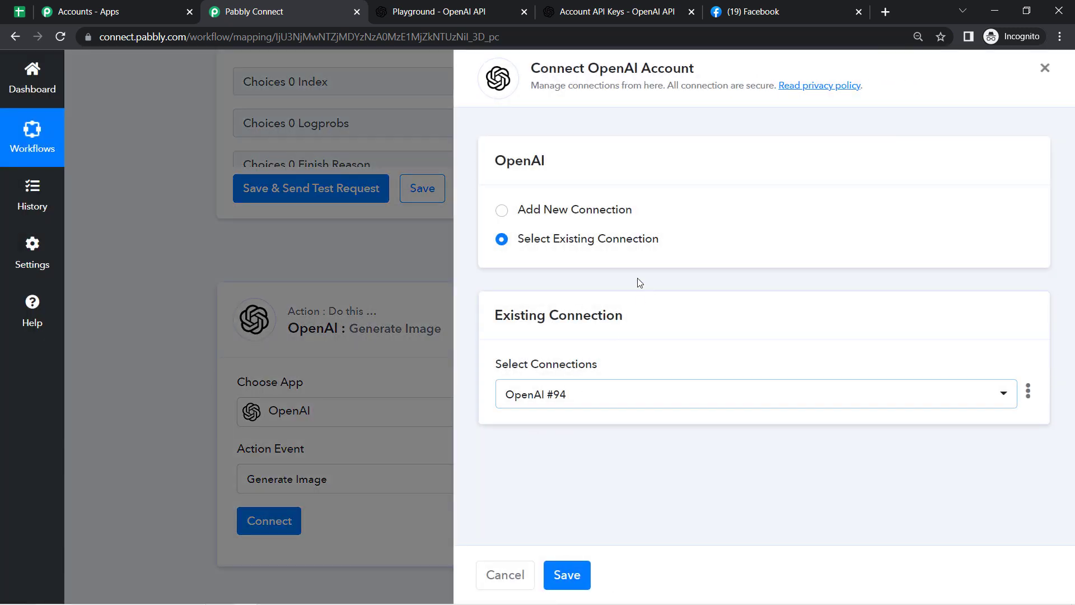
left_click(567, 576)
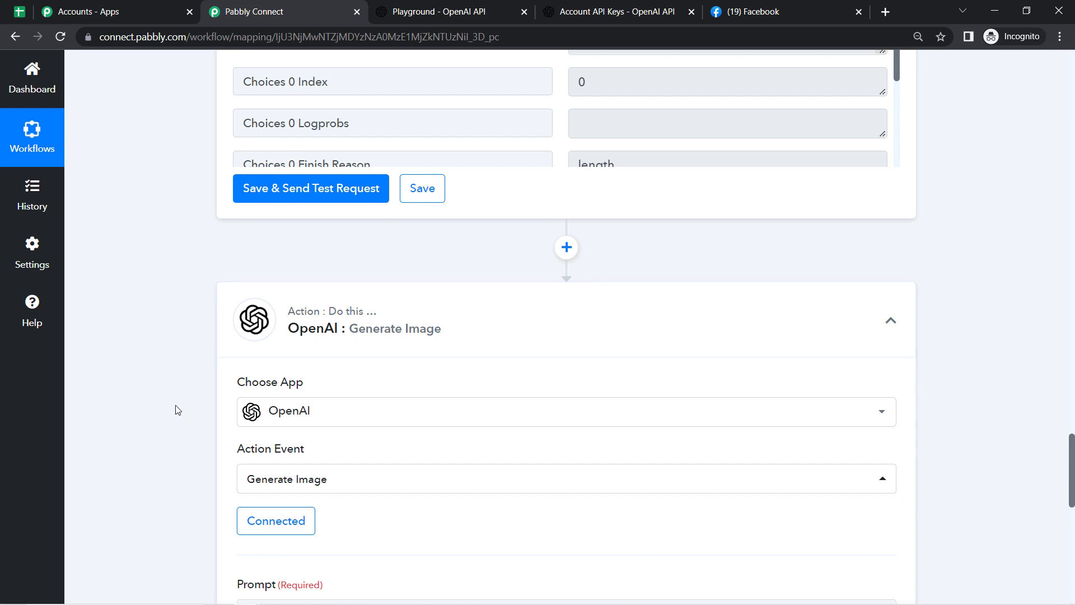
Step: Enter "Generate an image -" as the image prompt and map the Recipe Title from the Google Sheets trigger at its end
scroll(176, 410, "down", 6)
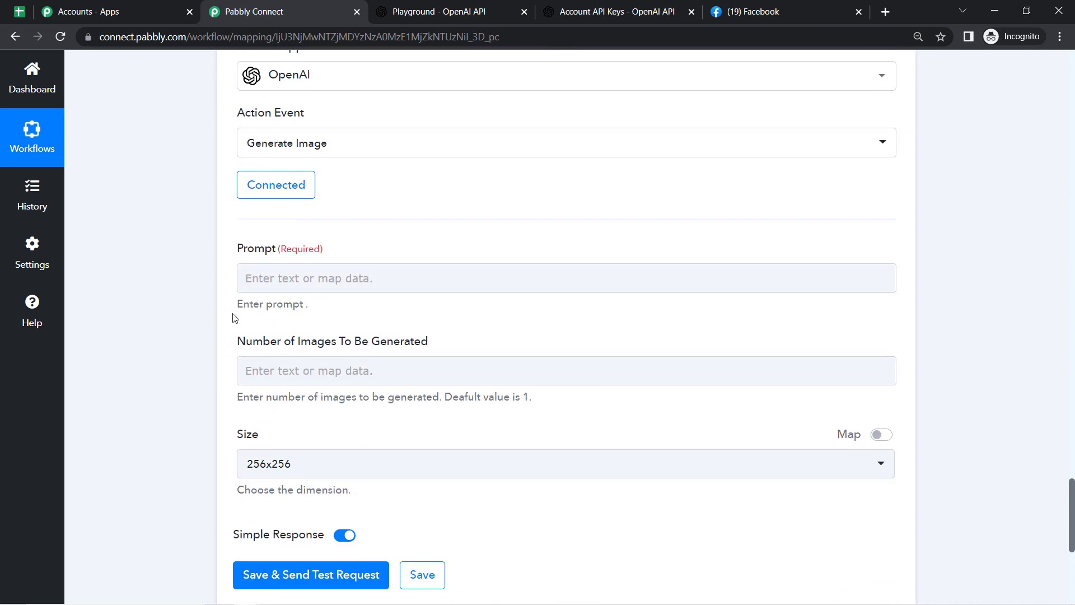
left_click(259, 277)
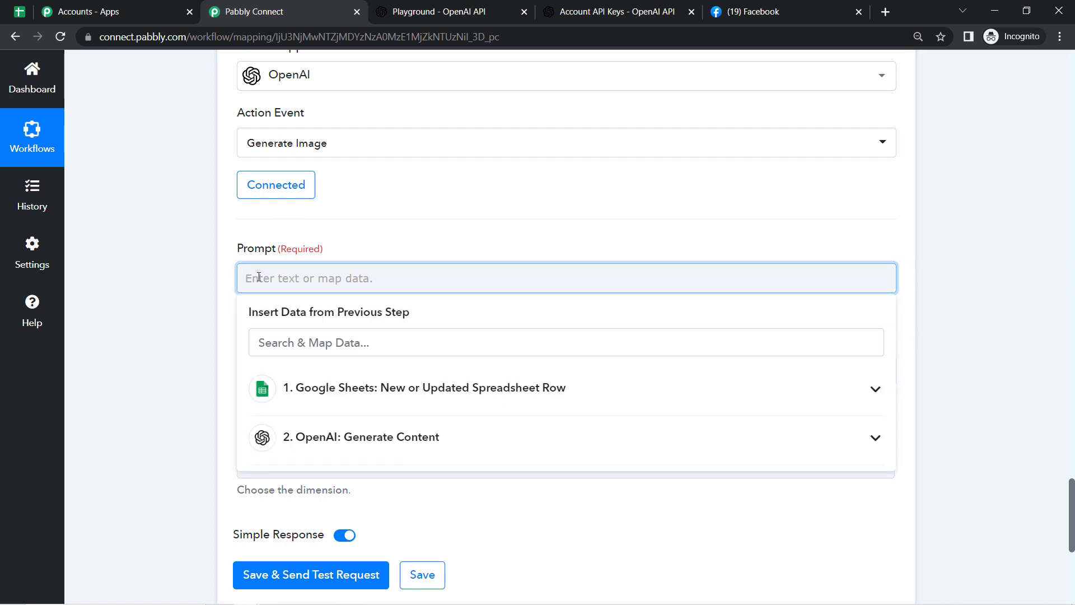
type("Generate an imag")
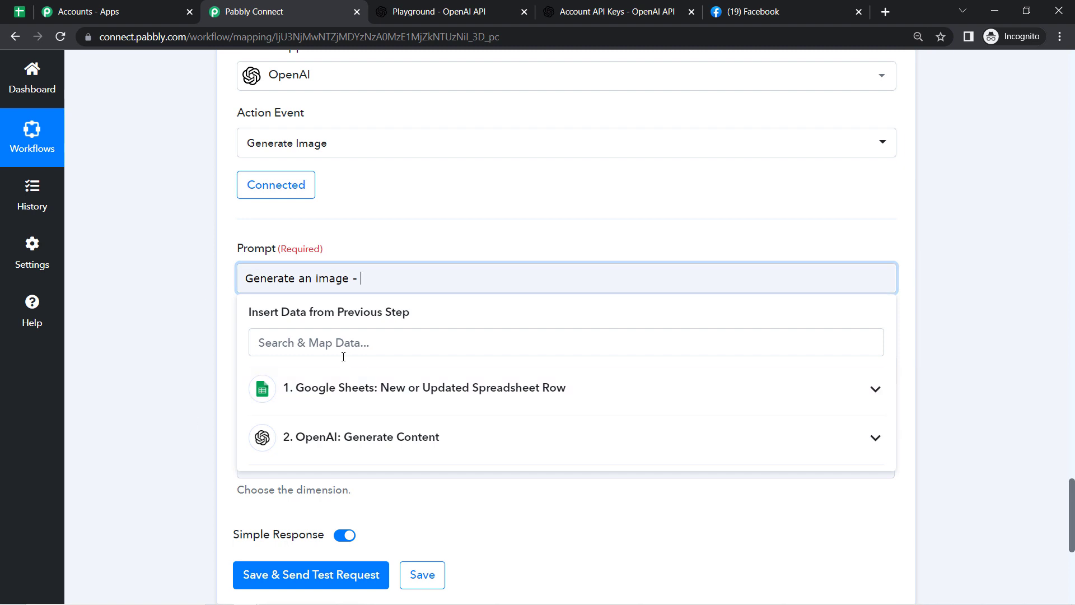
left_click(373, 399)
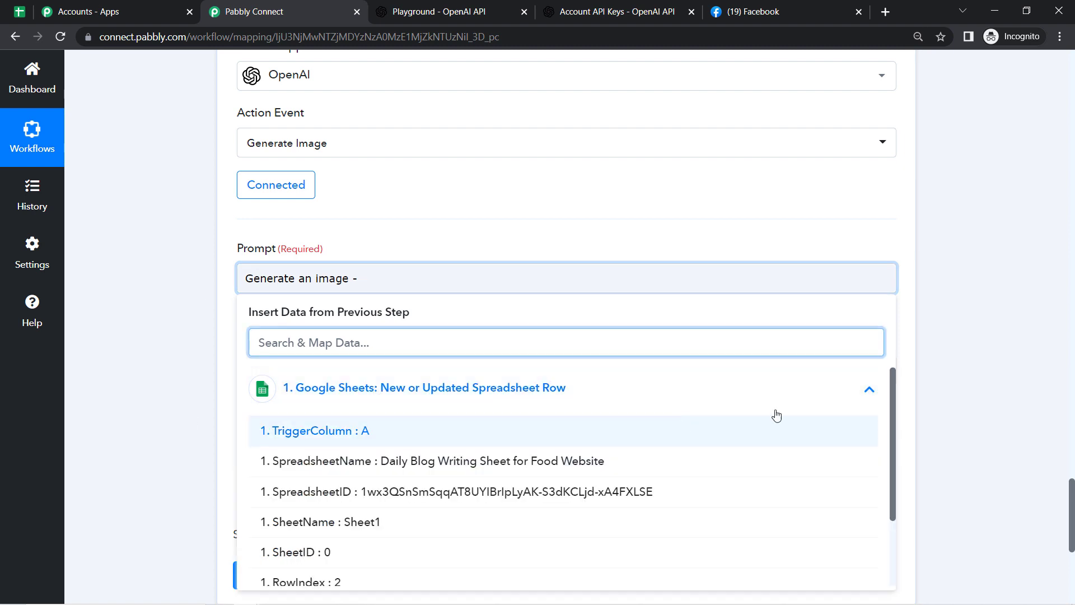
left_click_drag(894, 422, 838, 518)
left_click(435, 530)
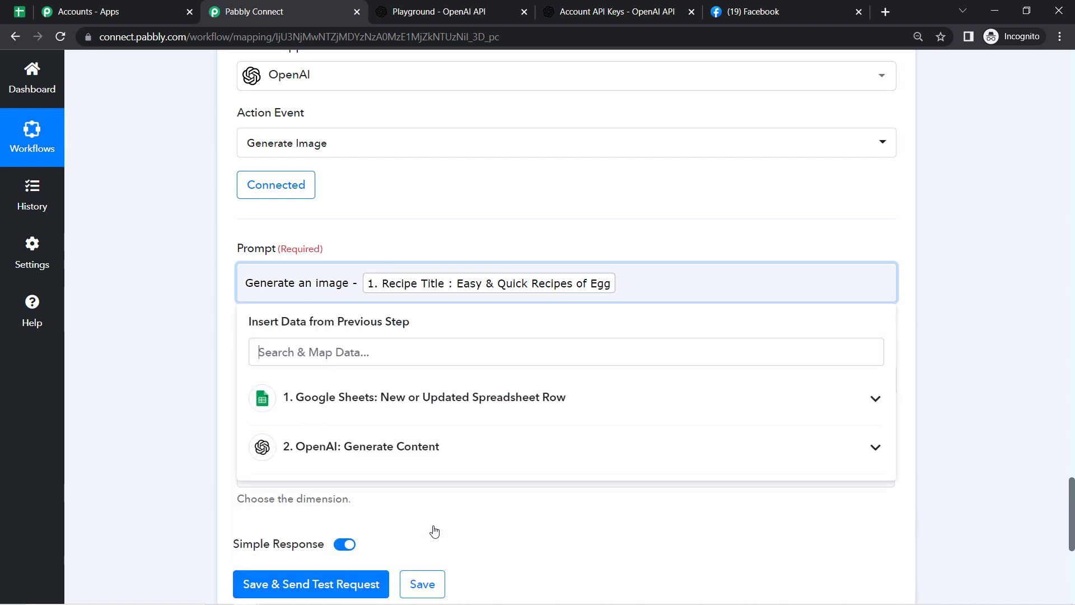
left_click(146, 283)
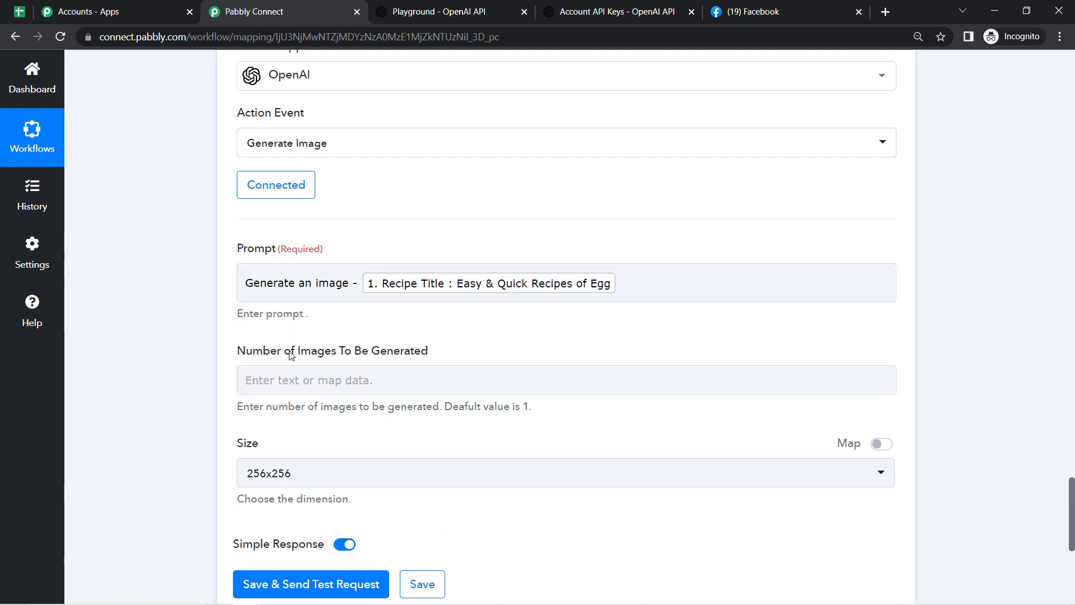
Step: Set the number of images to be generated to 1
left_click_drag(289, 354, 429, 352)
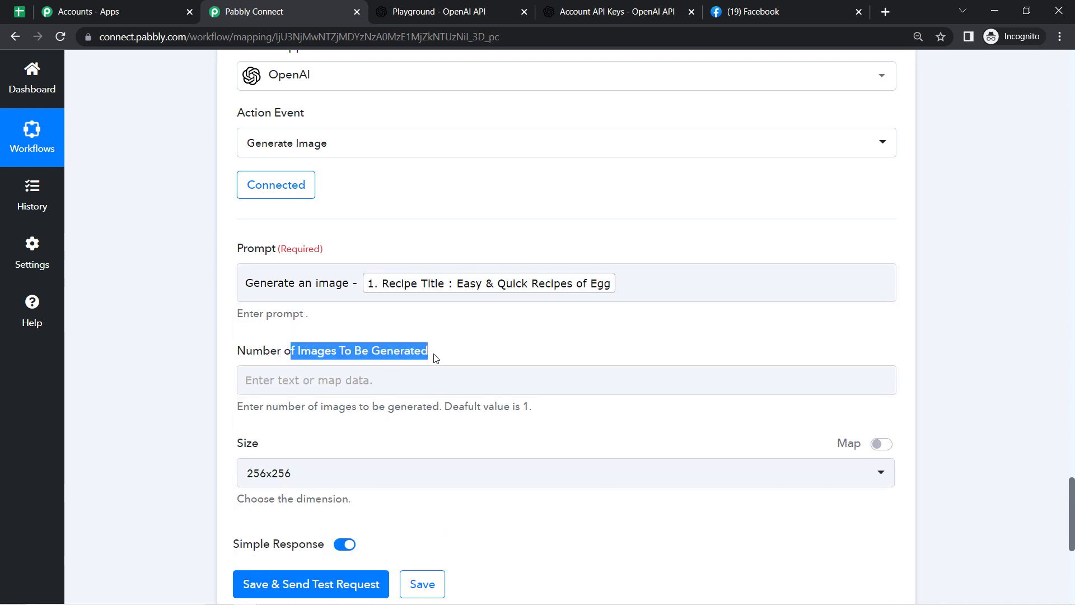
left_click(342, 376)
type("1")
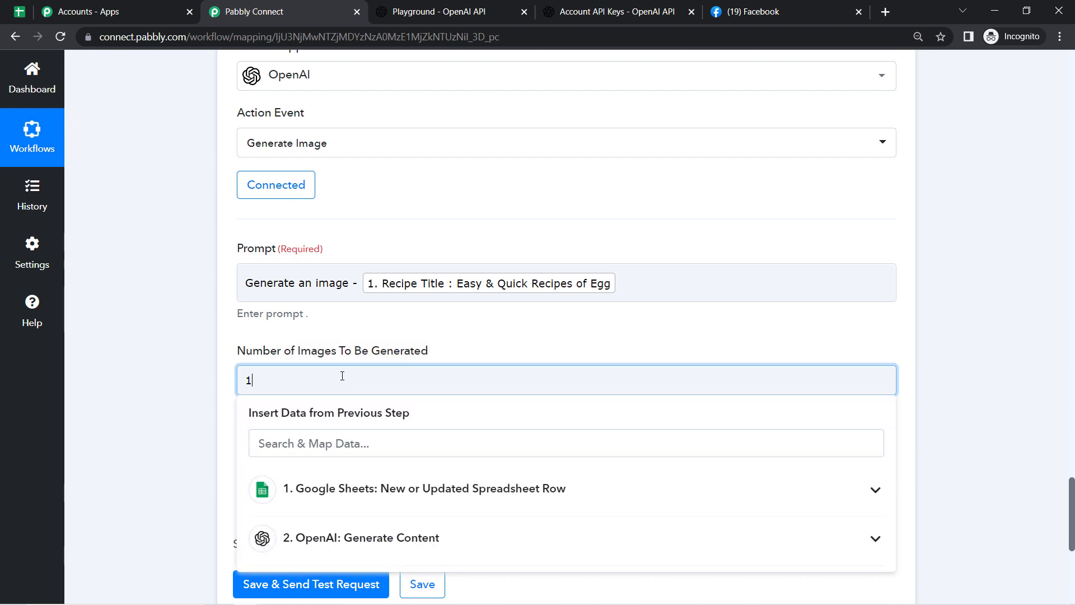
left_click(186, 362)
scroll(187, 361, "down", 1)
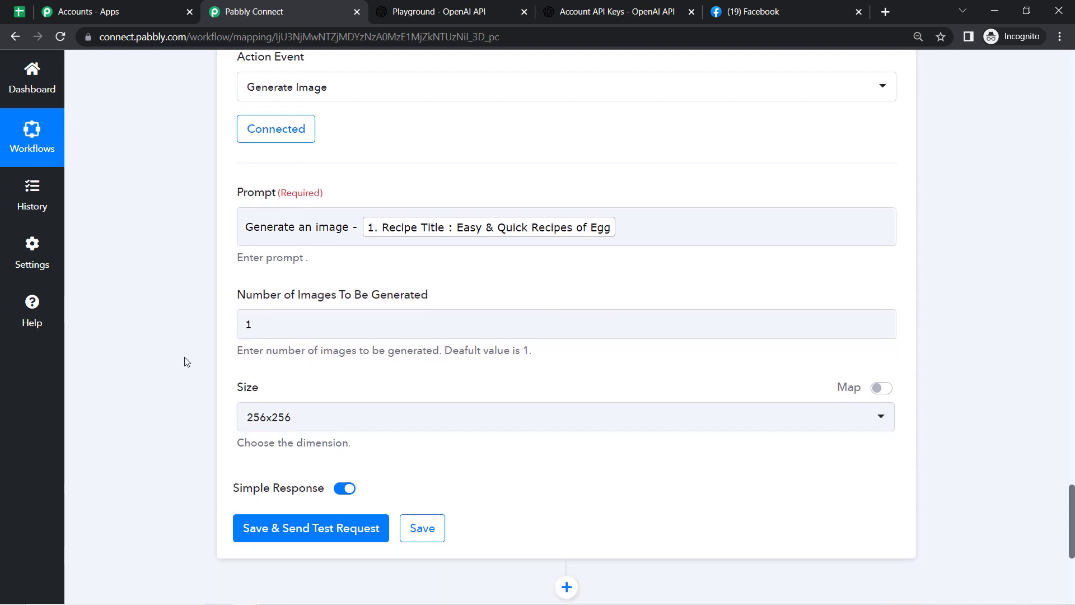
Step: Choose 256x256 as the image size and save the Generate Image action with a test request
scroll(186, 361, "down", 3)
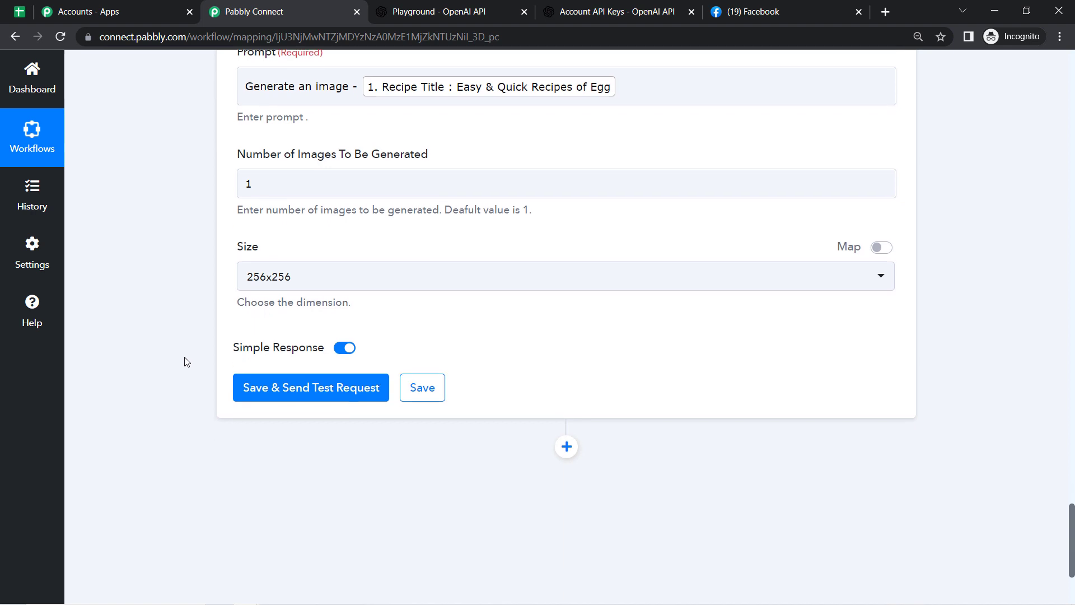
left_click(274, 234)
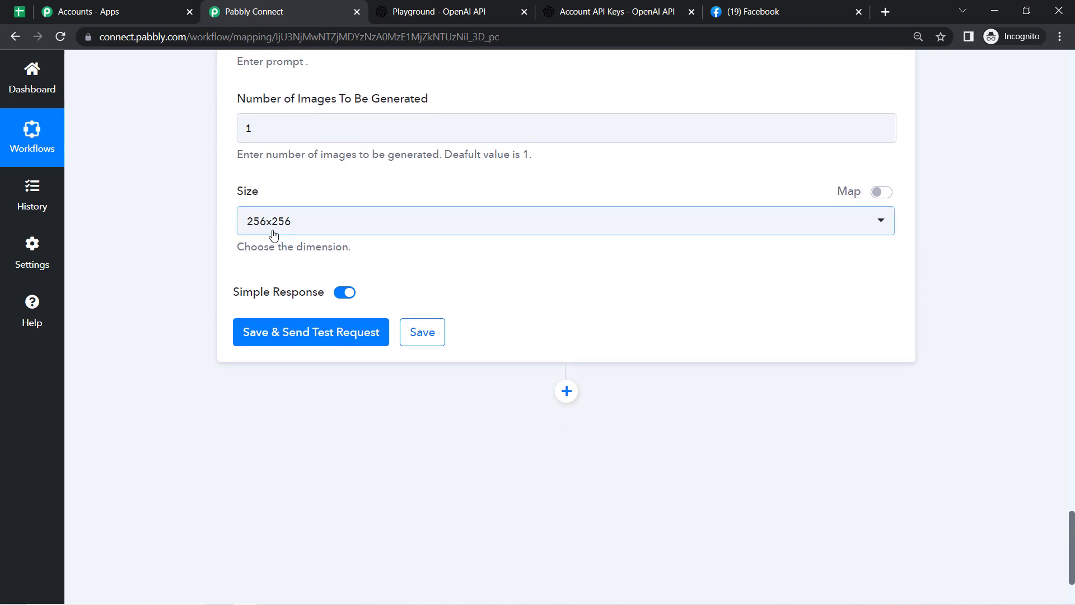
left_click(271, 232)
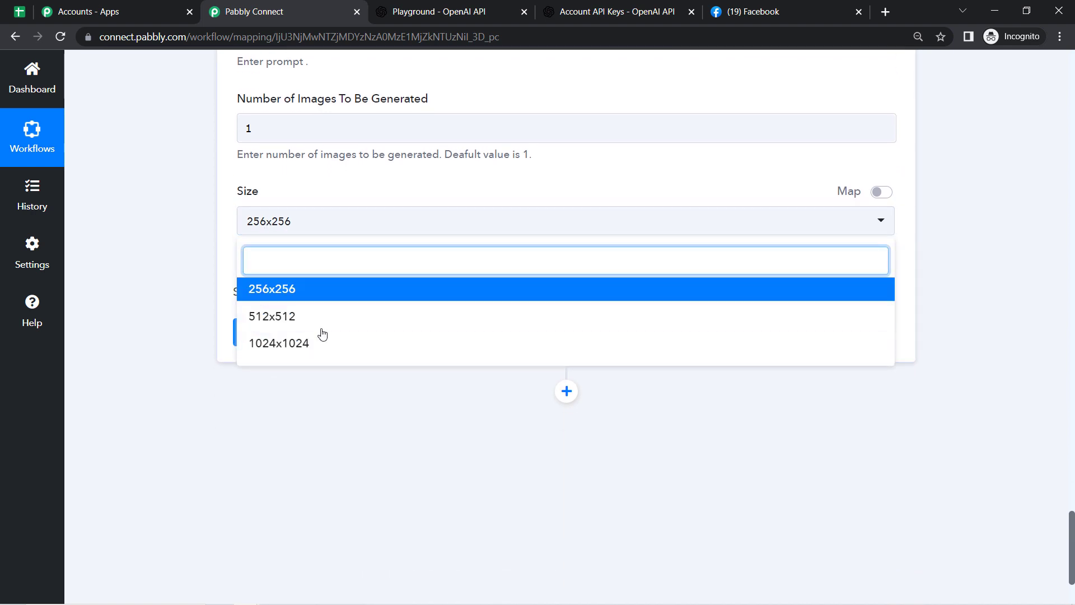
left_click(274, 291)
left_click(139, 234)
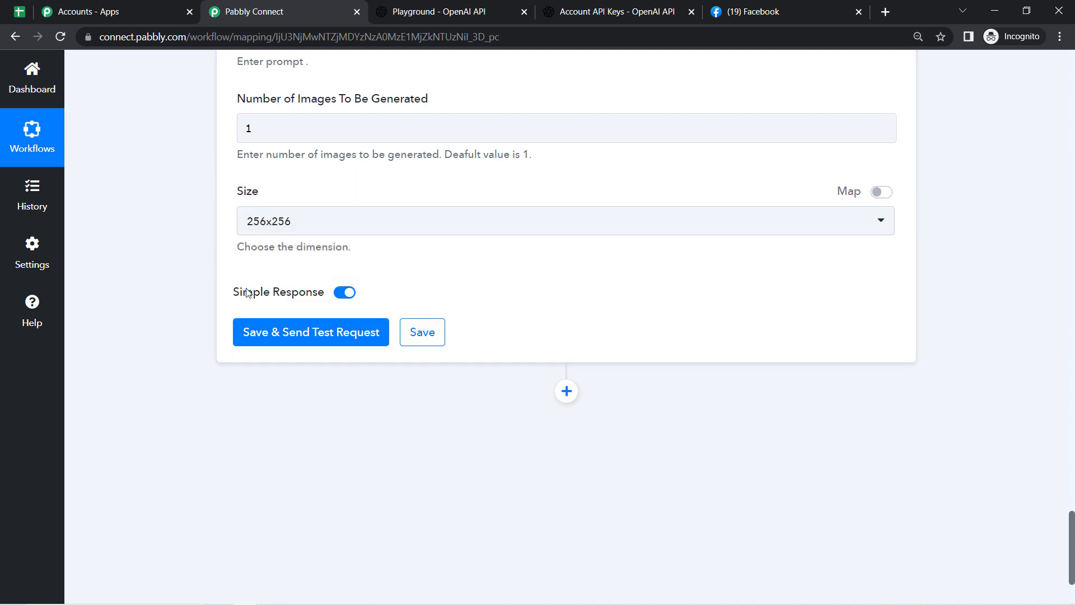
left_click(291, 335)
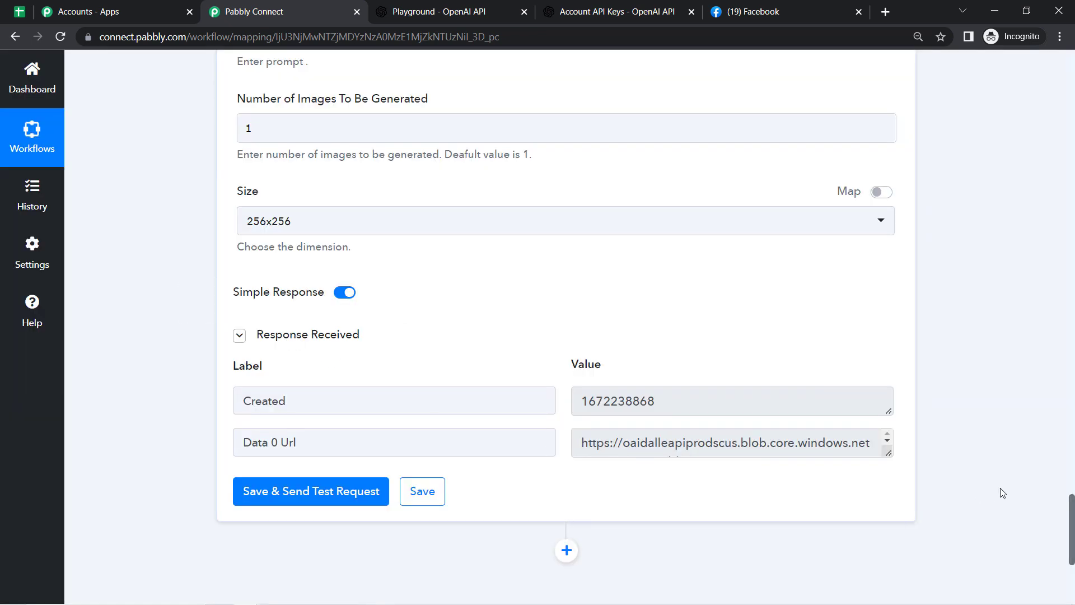
Step: Enlarge the Data 0 Url value in the response, copy the whole URL and open it in a new browser tab to view the image
scroll(1072, 510, "down", 3)
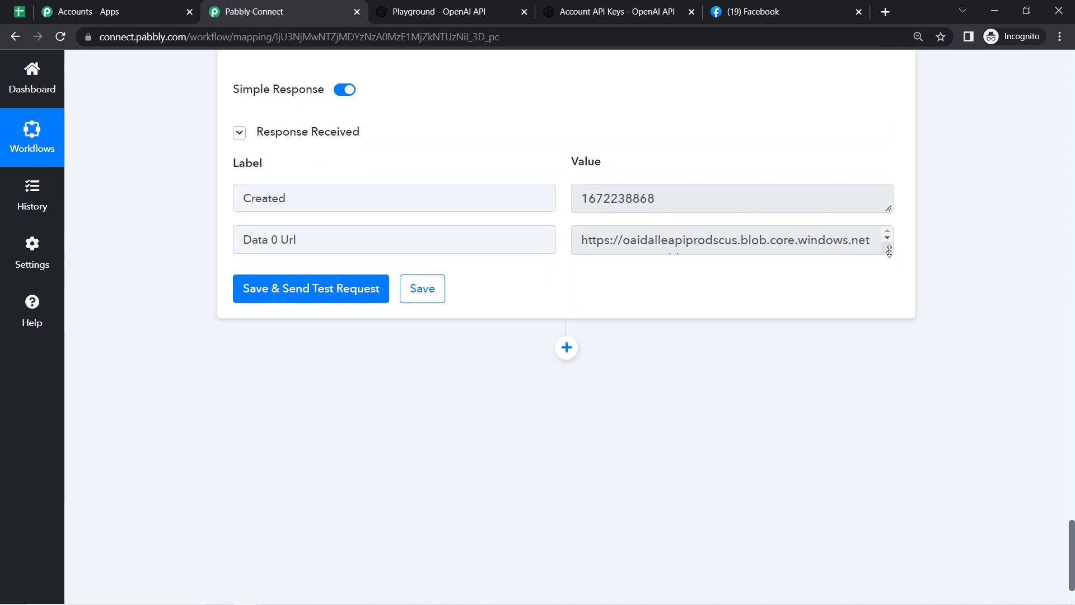
left_click_drag(889, 252, 889, 468)
left_click(756, 372)
key("ctrl+a")
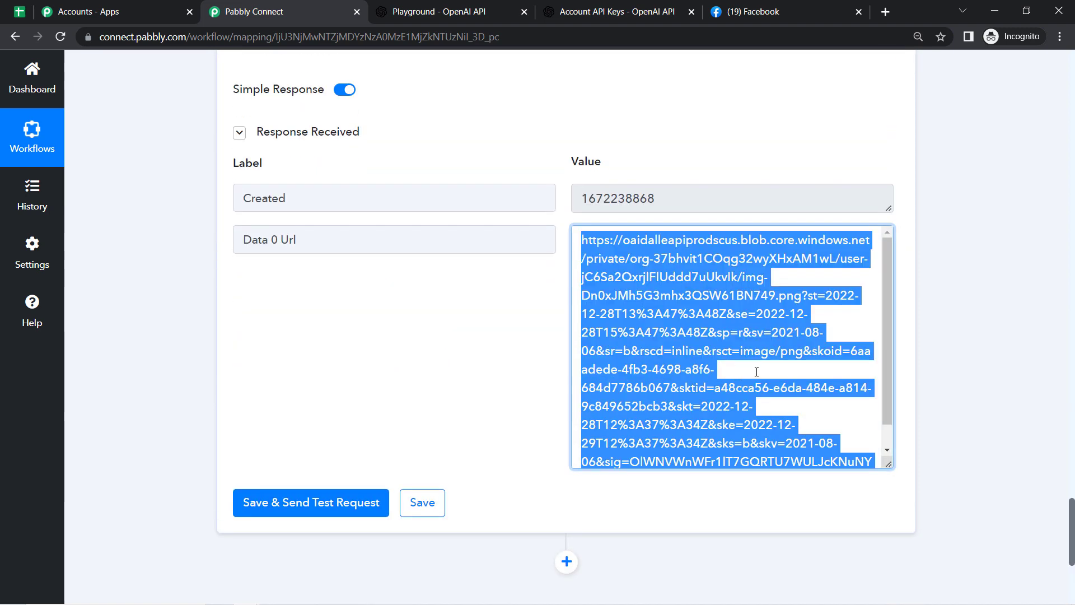
key("ctrl+c")
key("ctrl+t")
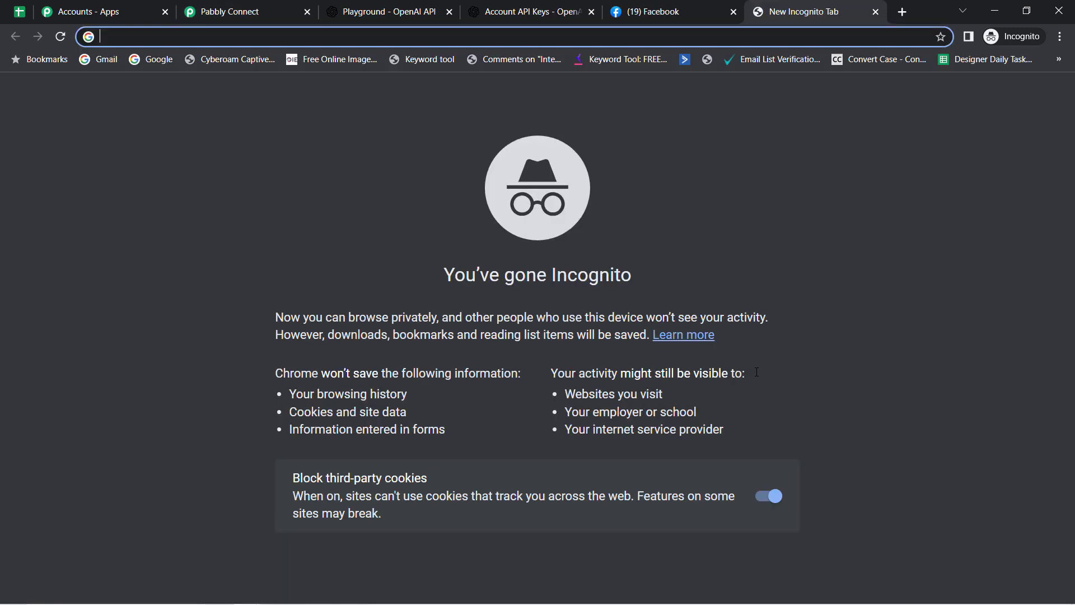
key("ctrl+v")
key("Return")
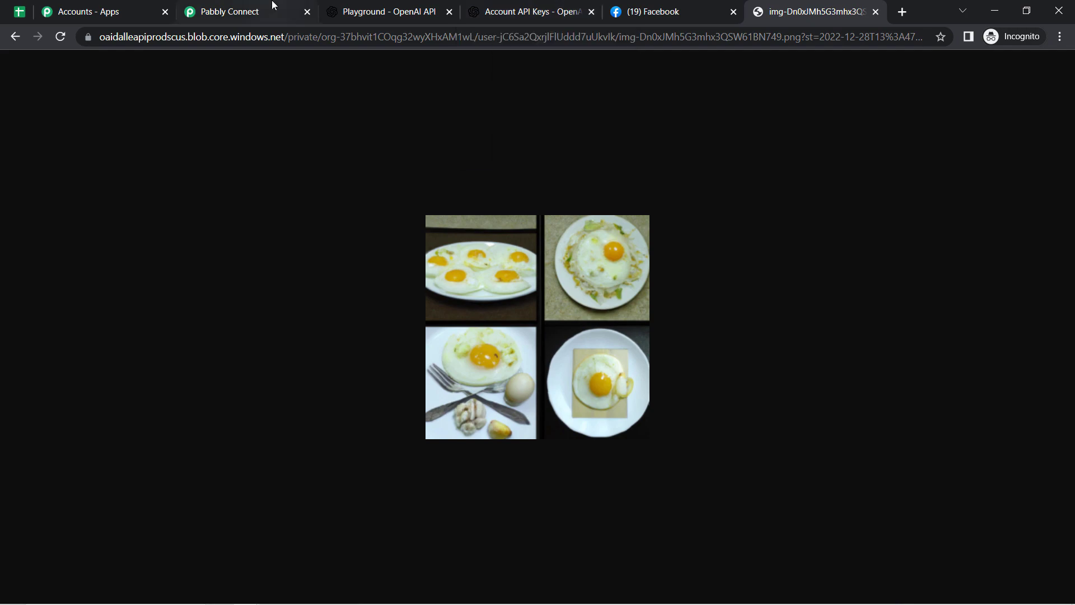
Step: Return to the Pabbly Connect workflow and add a Facebook Pages action with the Create Page Post event after the image step
left_click(252, 5)
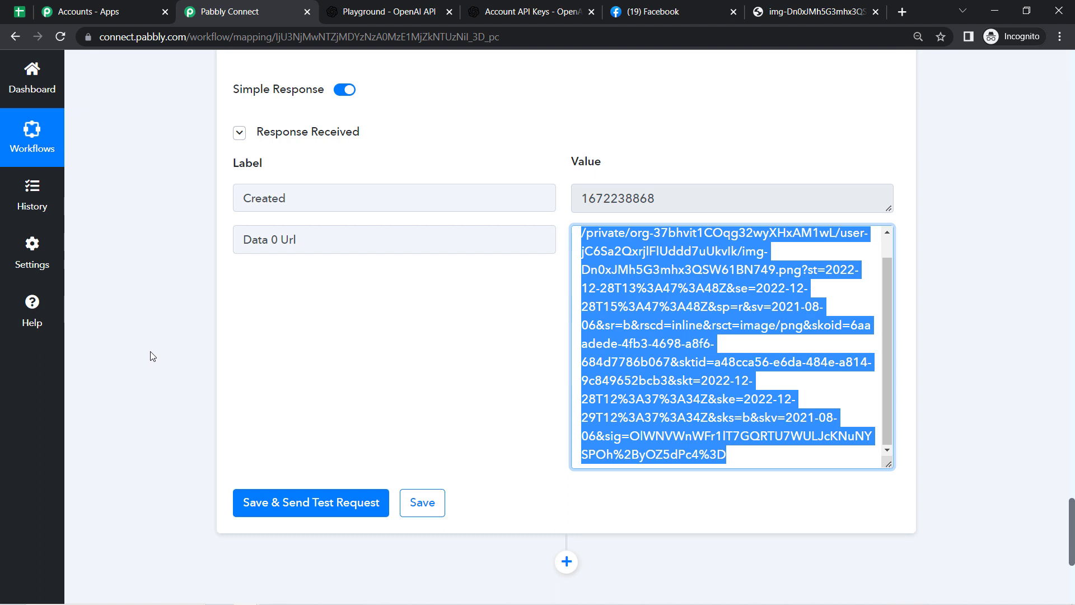
scroll(150, 356, "down", 5)
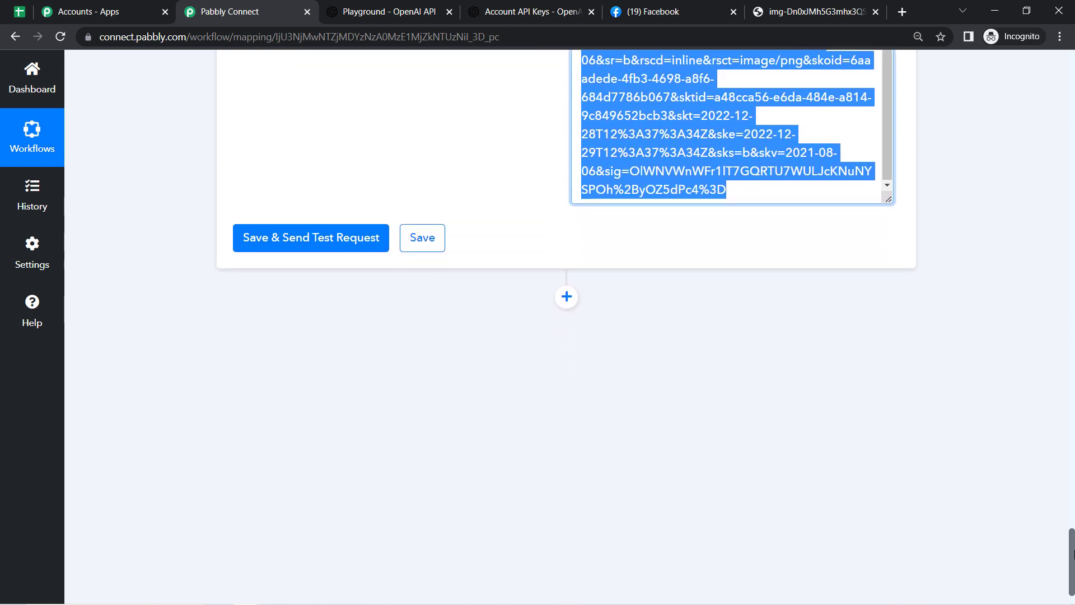
left_click_drag(1072, 555, 1073, 583)
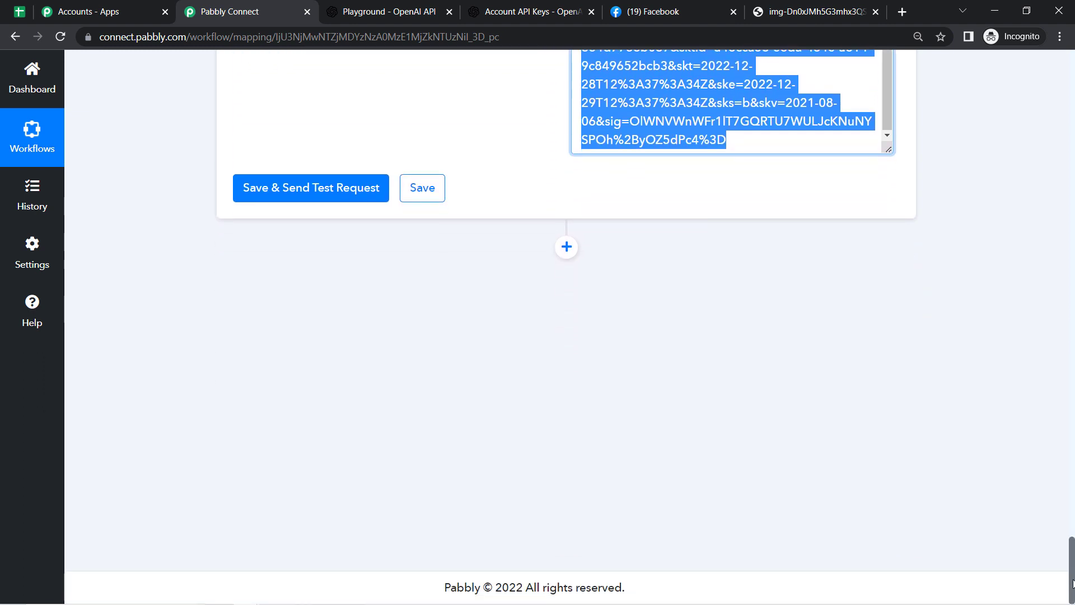
left_click(565, 251)
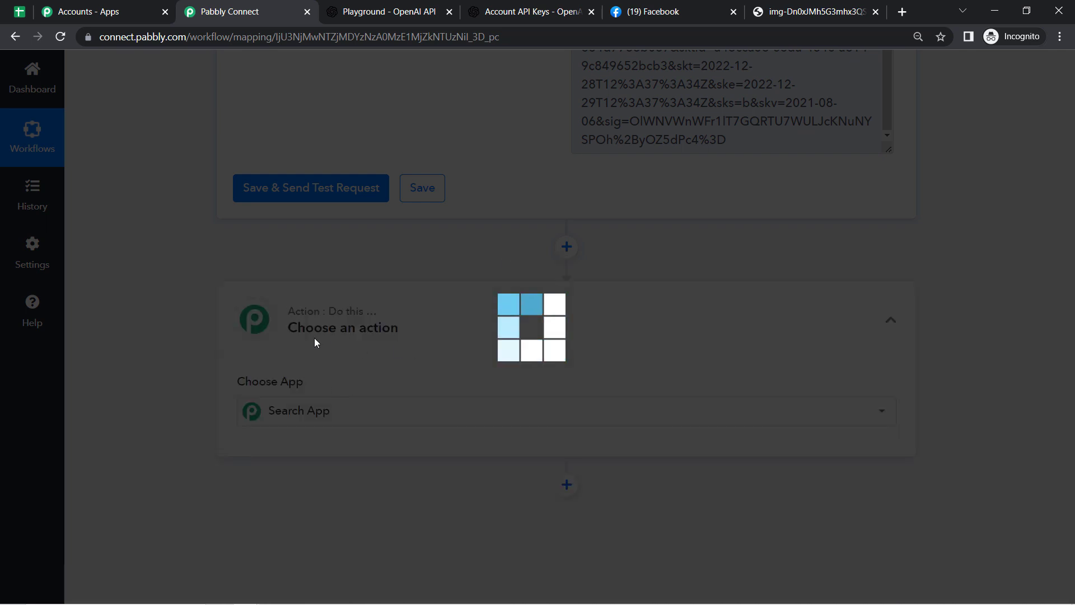
type("f")
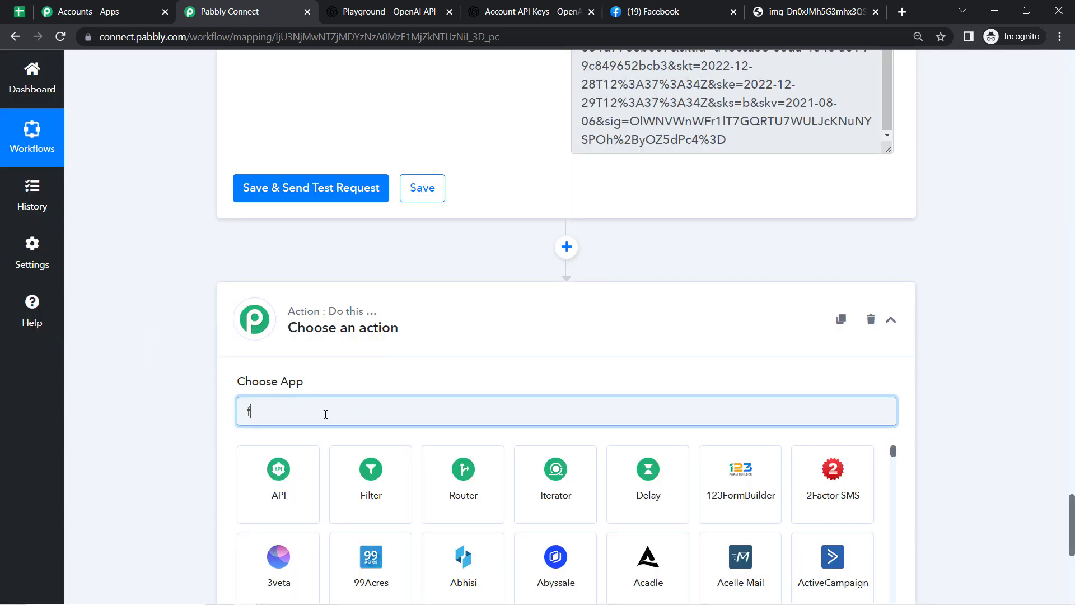
type("ceace")
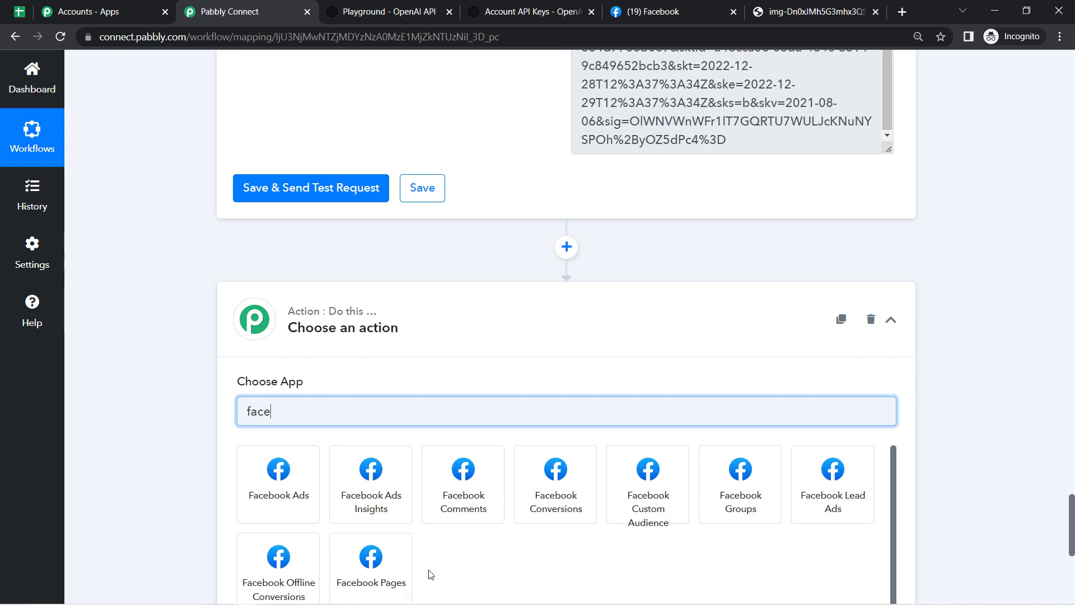
left_click(384, 574)
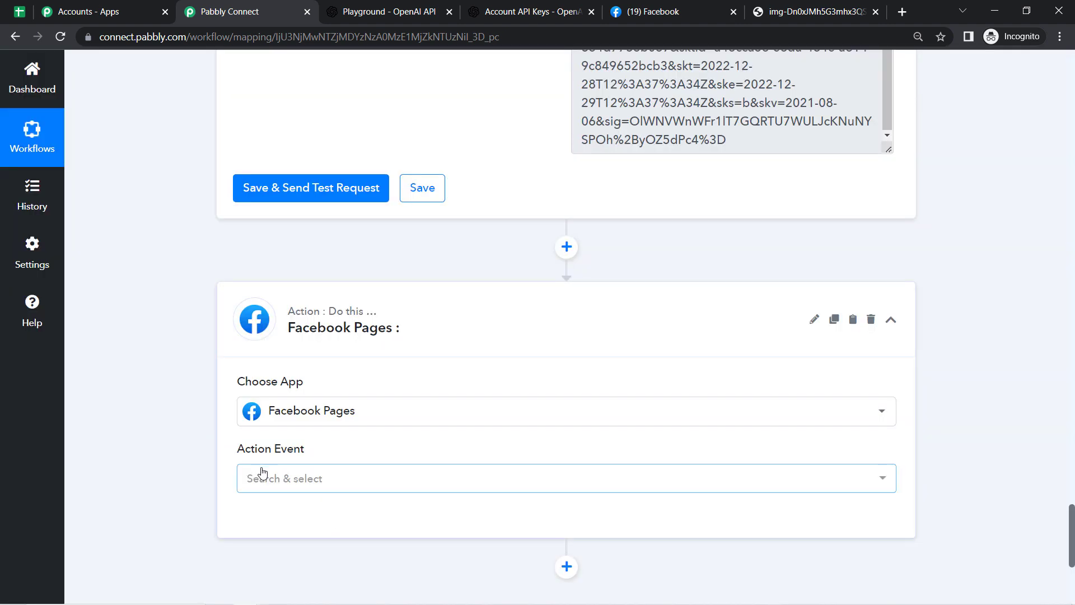
left_click(262, 472)
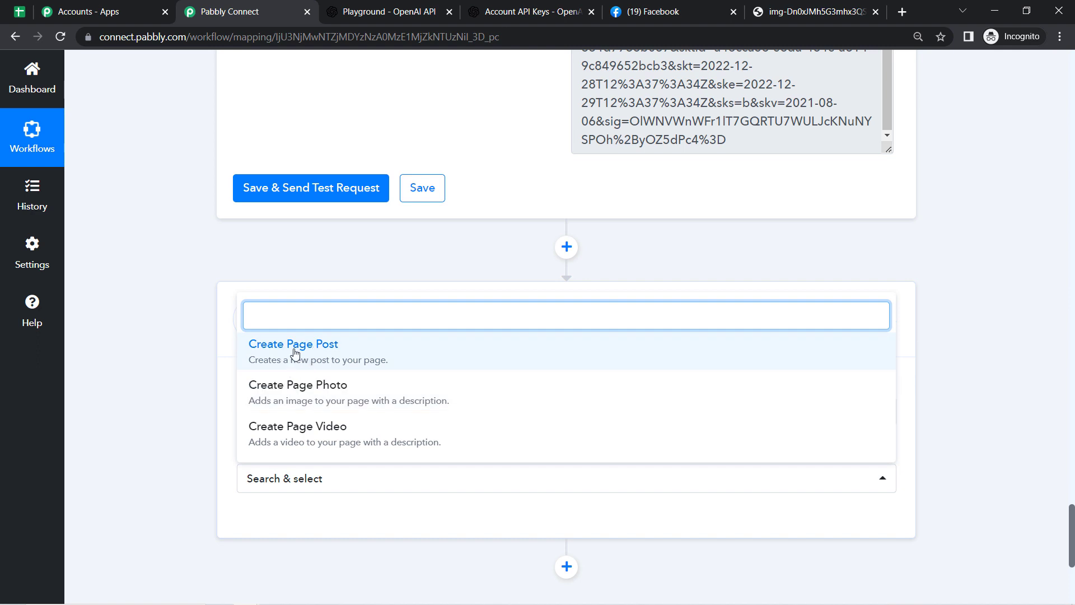
left_click(295, 354)
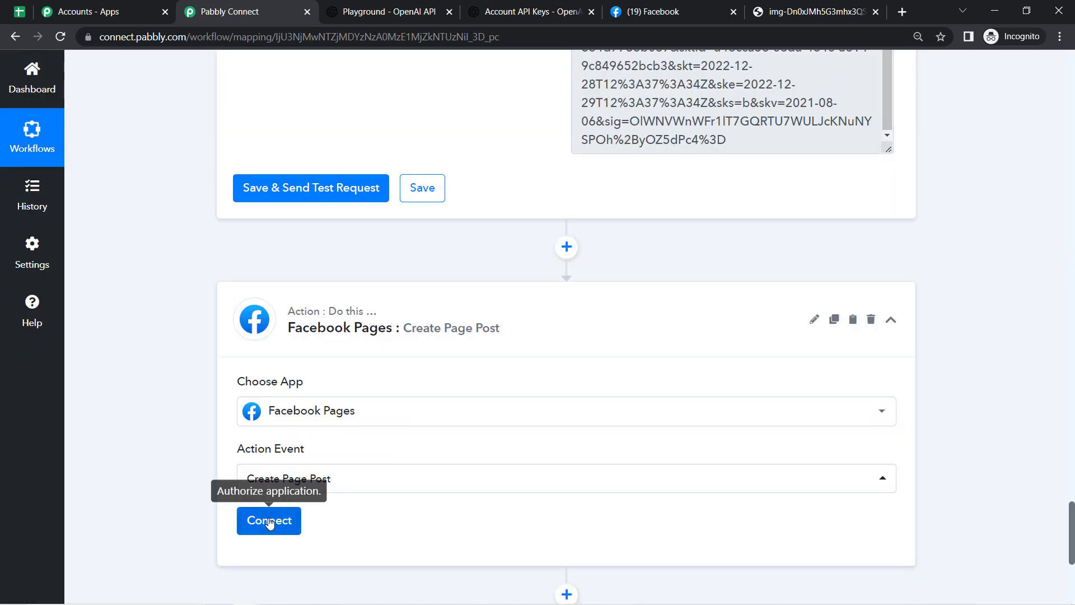
Step: Connect the Create Page Post action to Facebook through the existing connection Facebook Pages #129 and save it
left_click(269, 522)
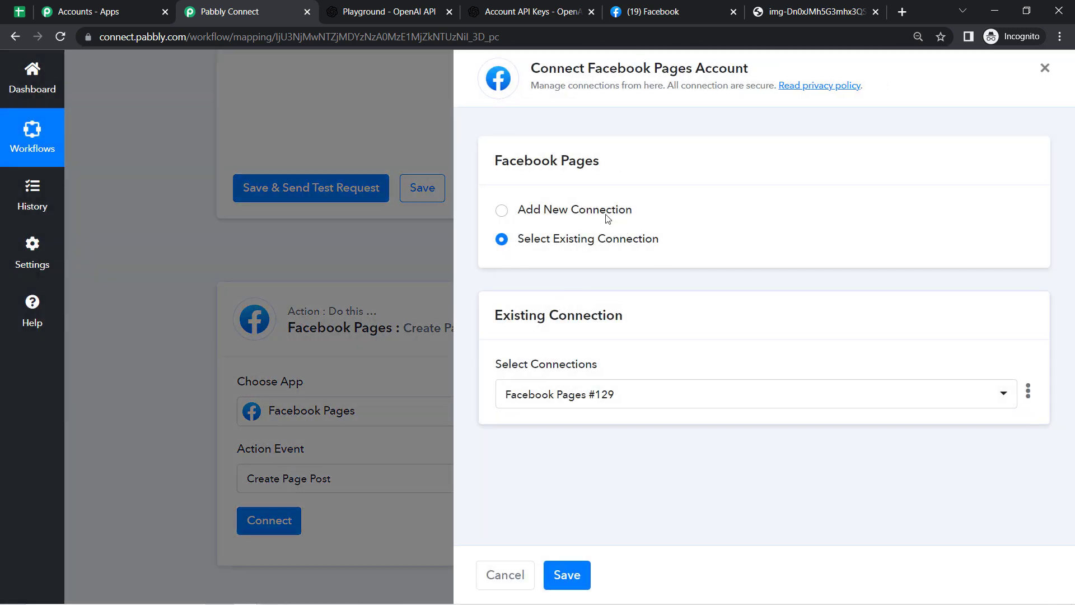
left_click(577, 216)
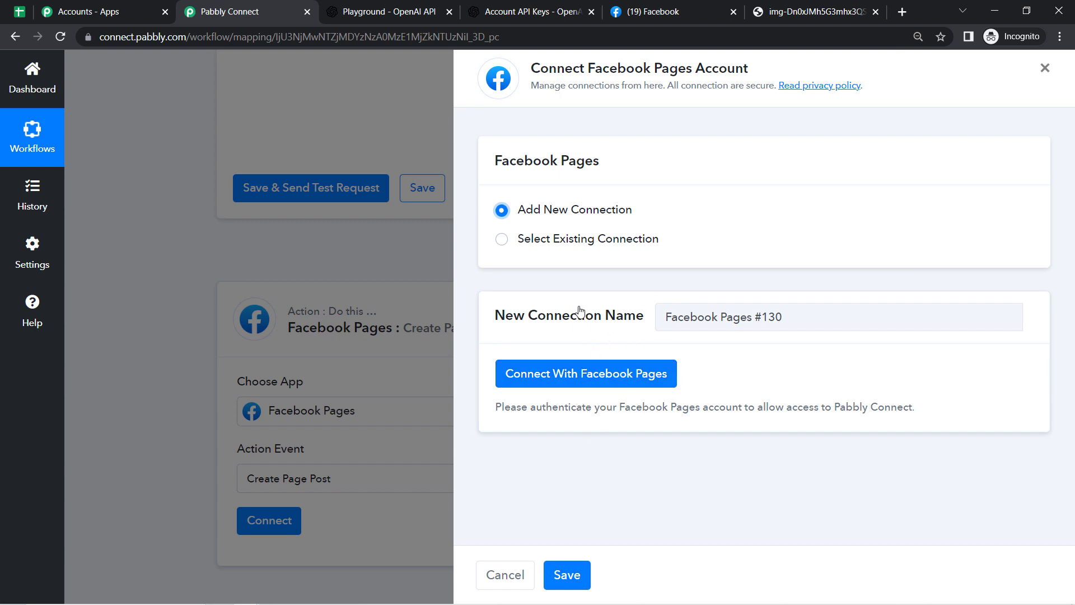
left_click(587, 246)
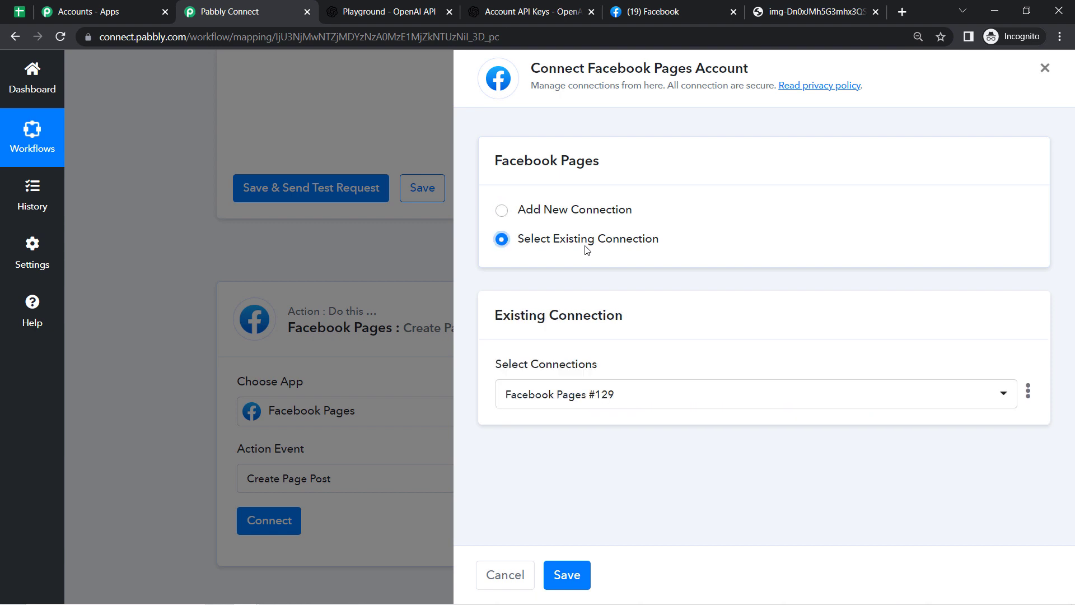
left_click(568, 586)
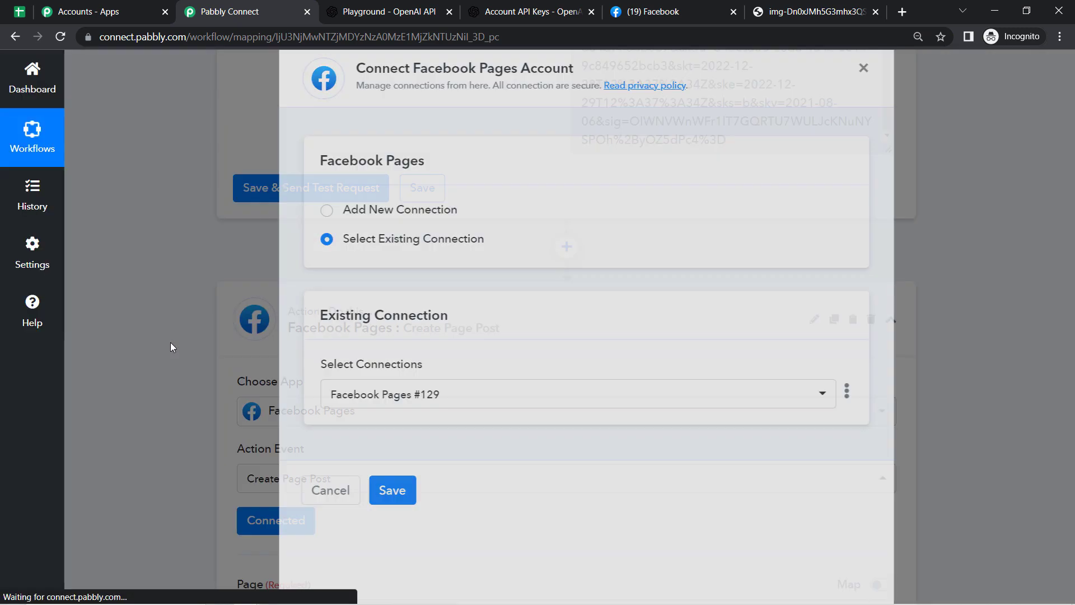
Step: Open the choice of Facebook pages for the post, check the managed pages on Facebook, and return to the Pabbly Connect workflow
scroll(171, 343, "down", 1)
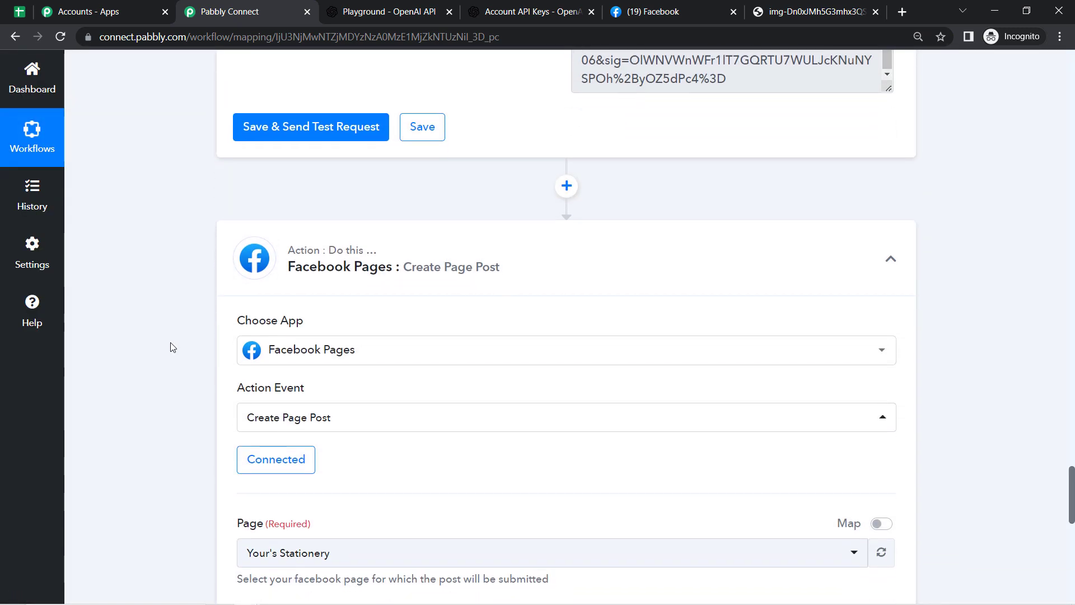
scroll(171, 347, "down", 6)
left_click(314, 194)
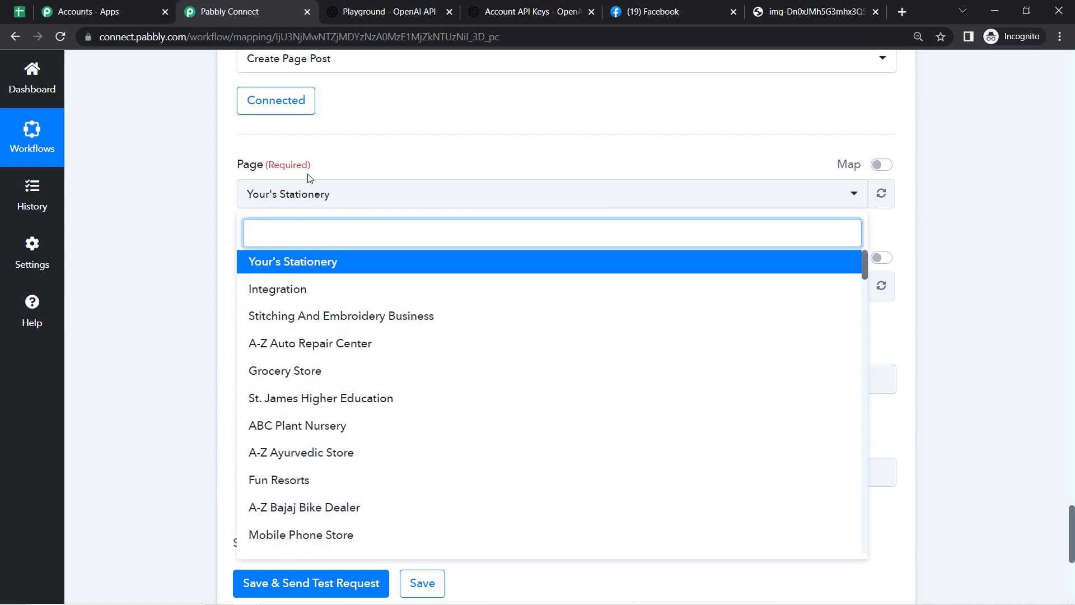
left_click(674, 7)
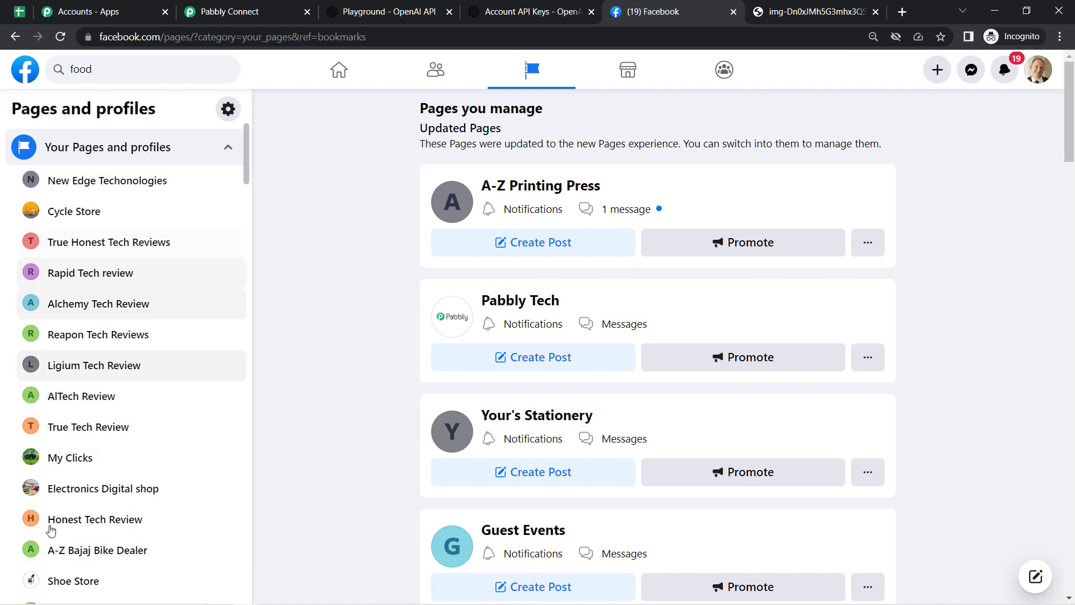
left_click(201, 9)
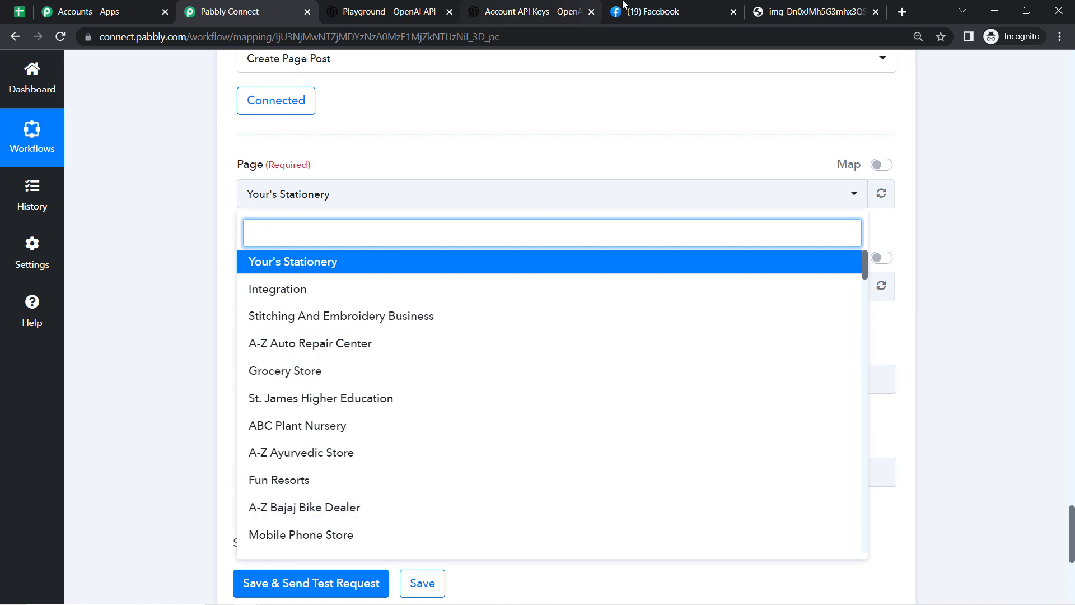
Step: Switch to Facebook, search the managed pages list for "blog review", and open the A-Z Tiffin Center page
left_click(661, 7)
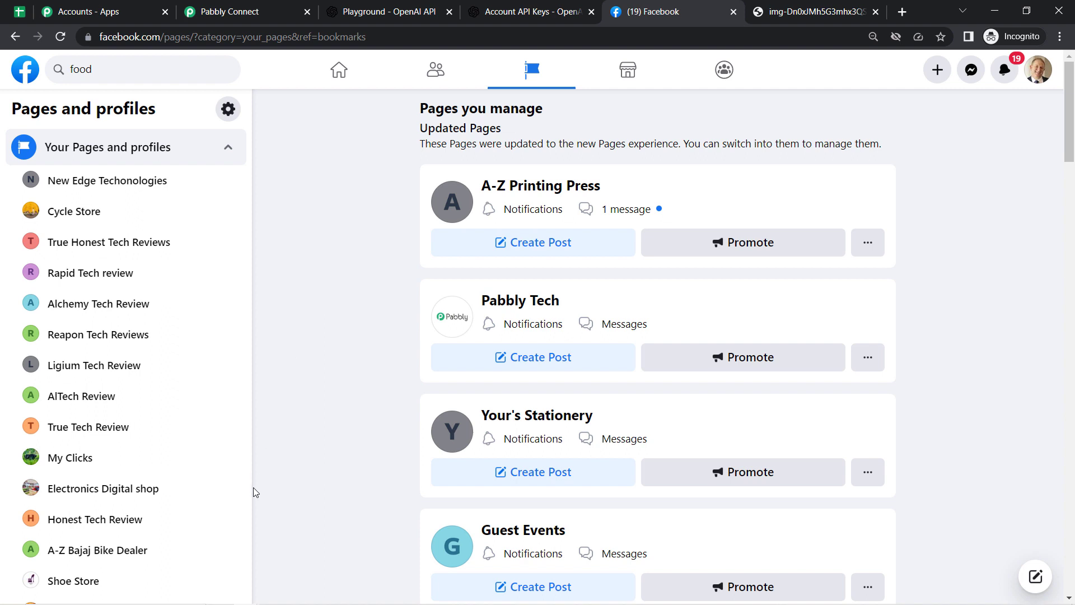
key("ctrl+f")
type("blog r")
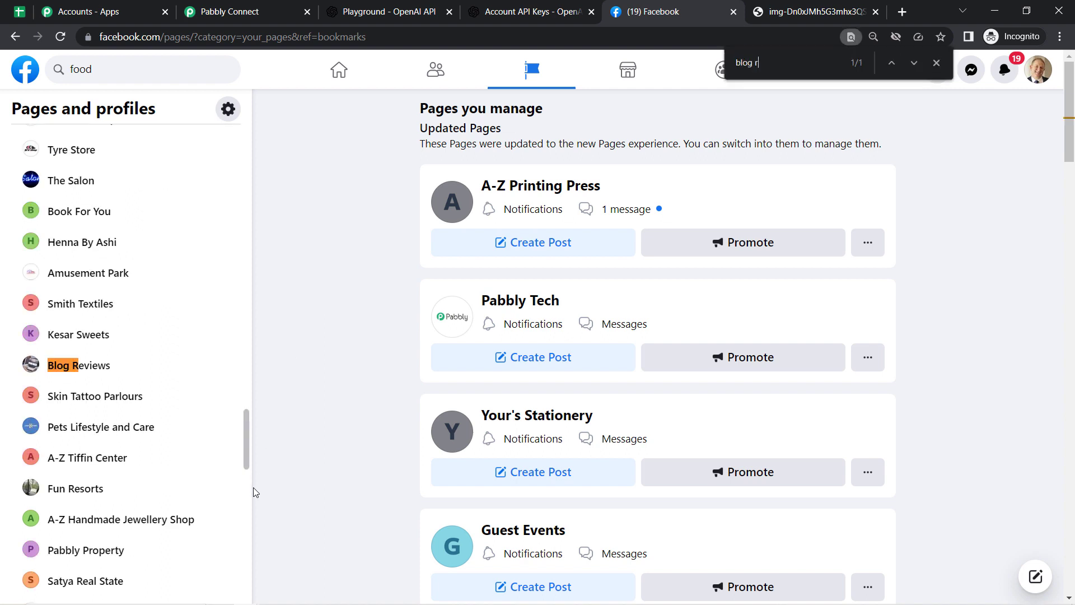
type("eview")
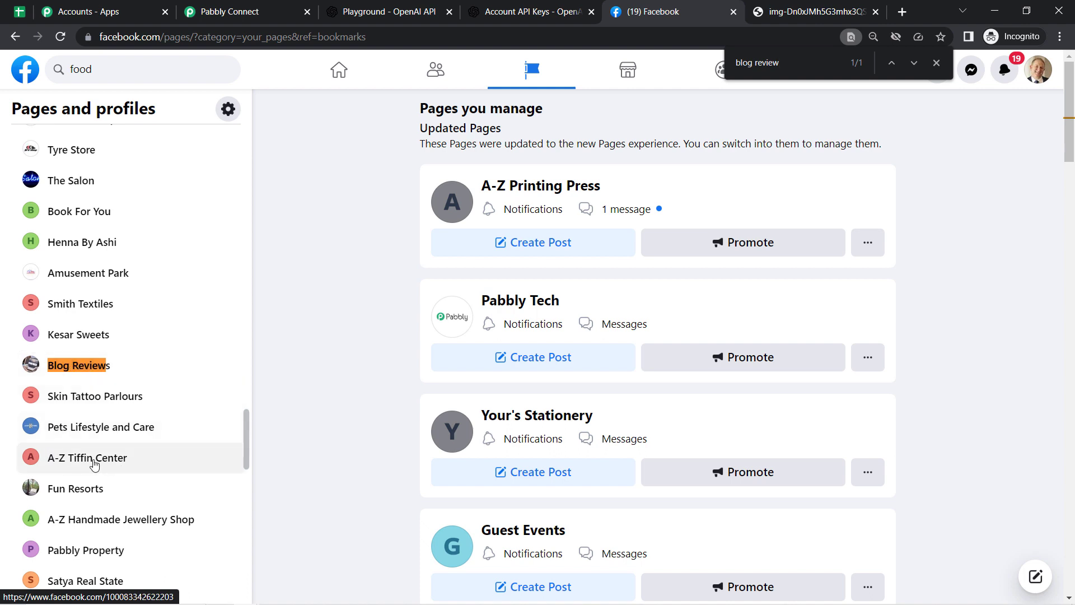
left_click(84, 463)
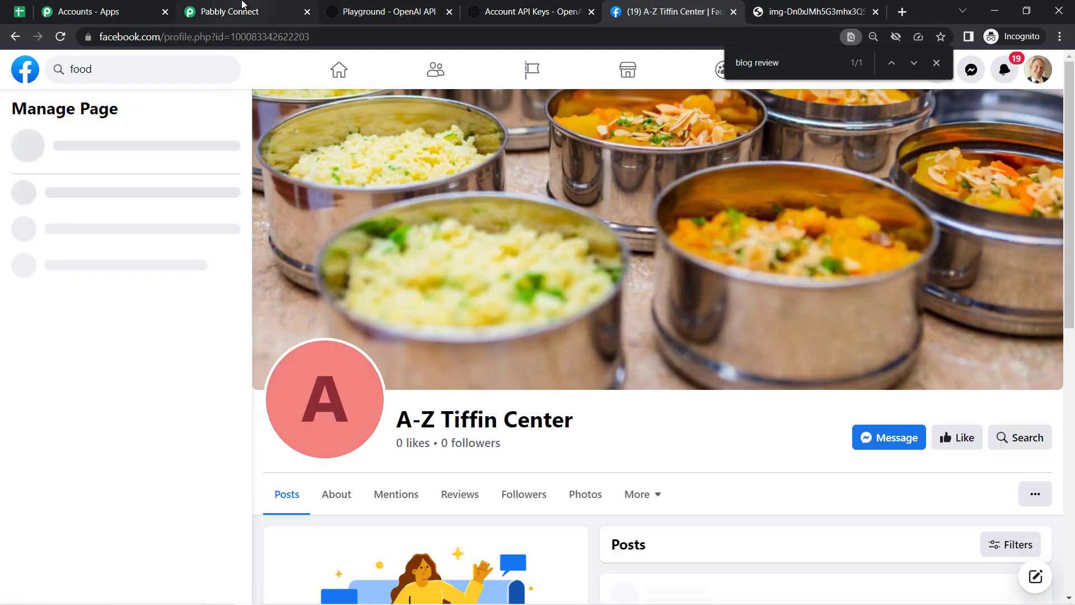
Step: Return to Pabbly Connect and select A-Z Tiffin Center as the page for the Create Page Post action
left_click(240, 14)
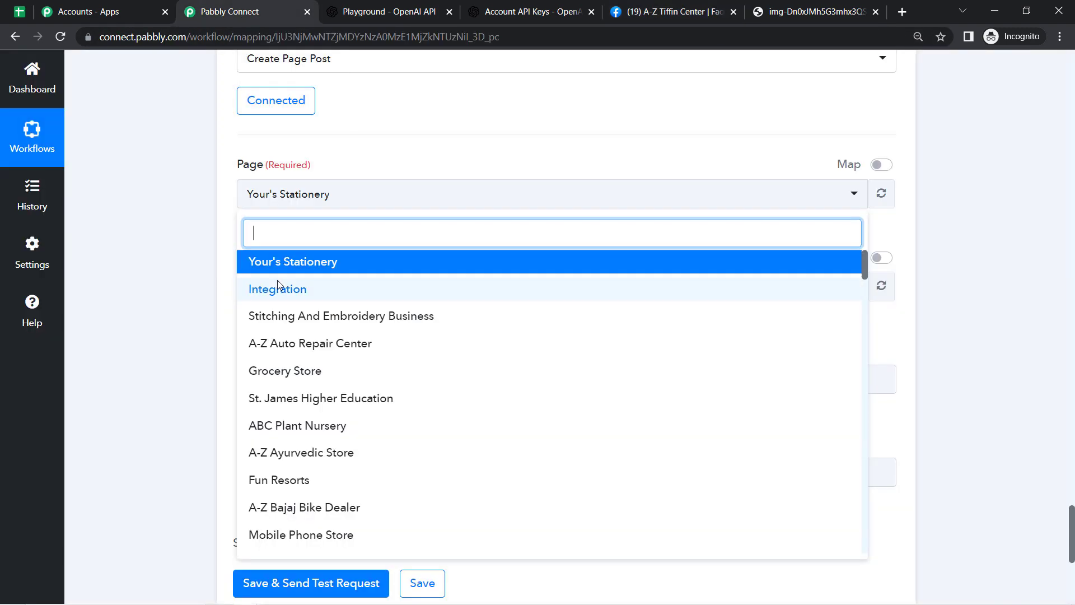
type("a-")
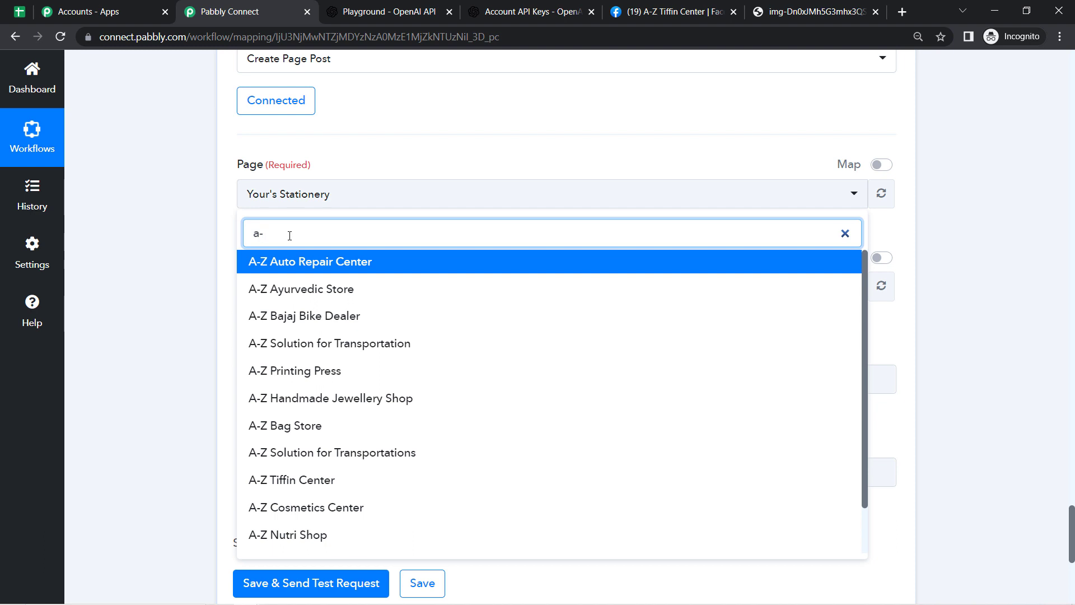
type("z t")
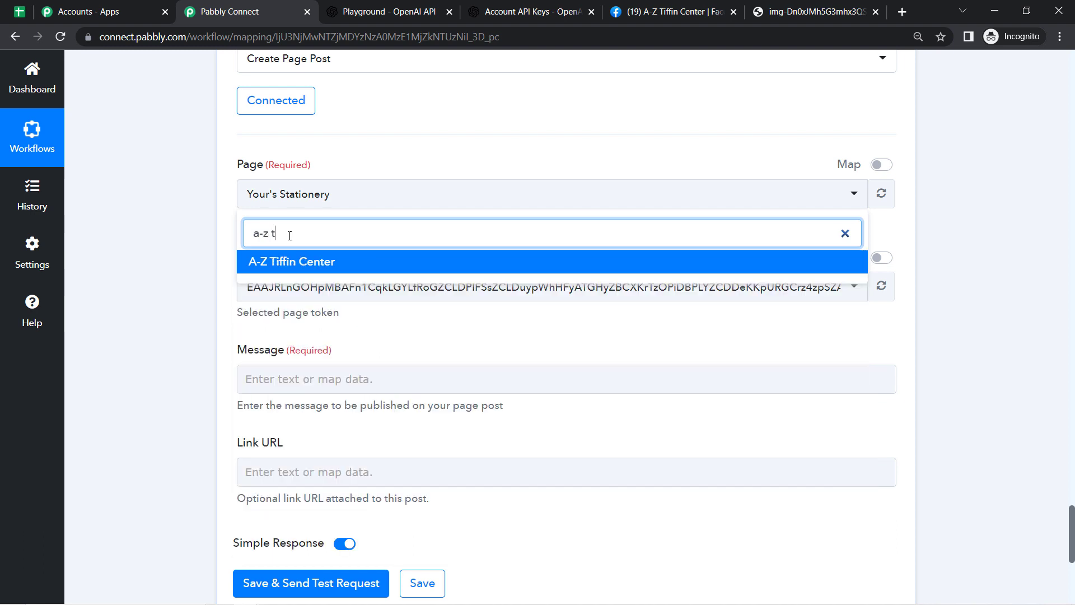
left_click(291, 265)
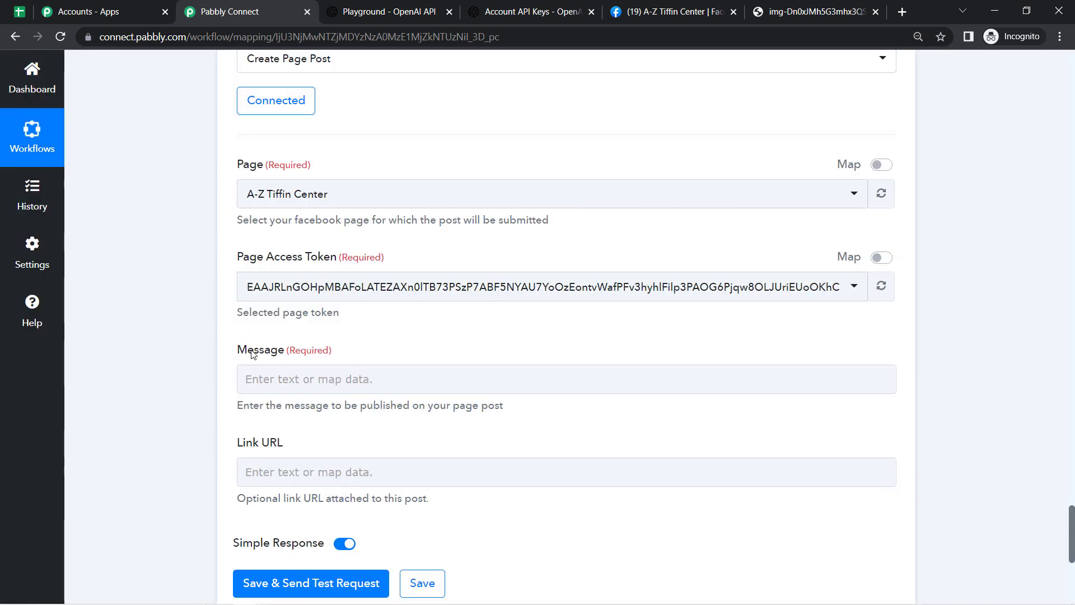
Step: Map the post's Message to the Choices 0 Text value from the OpenAI Generate Content step
left_click_drag(252, 353, 331, 384)
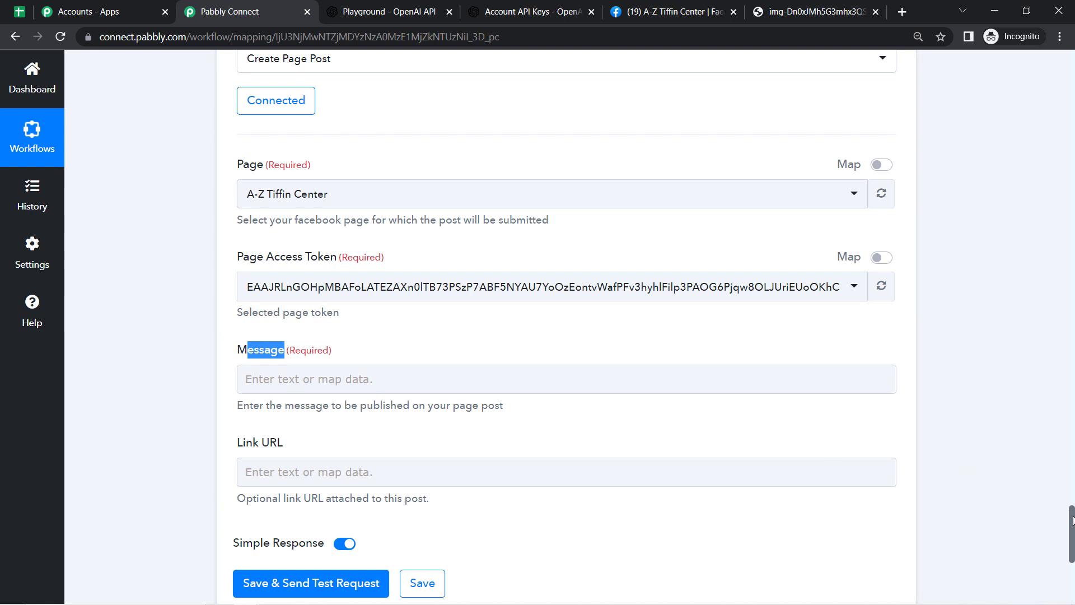
scroll(1073, 521, "down", 3)
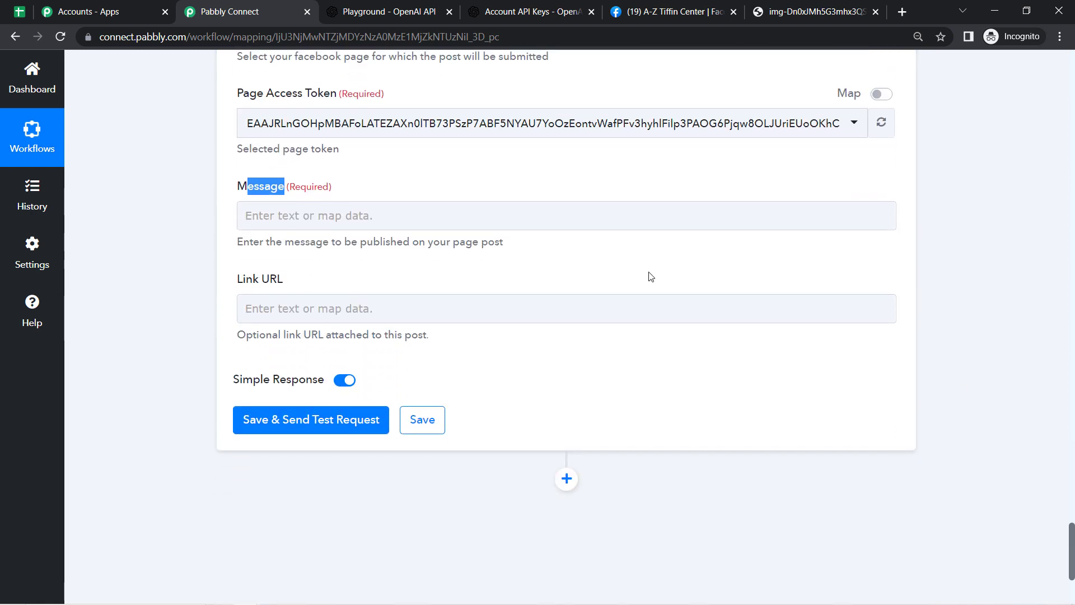
left_click(427, 215)
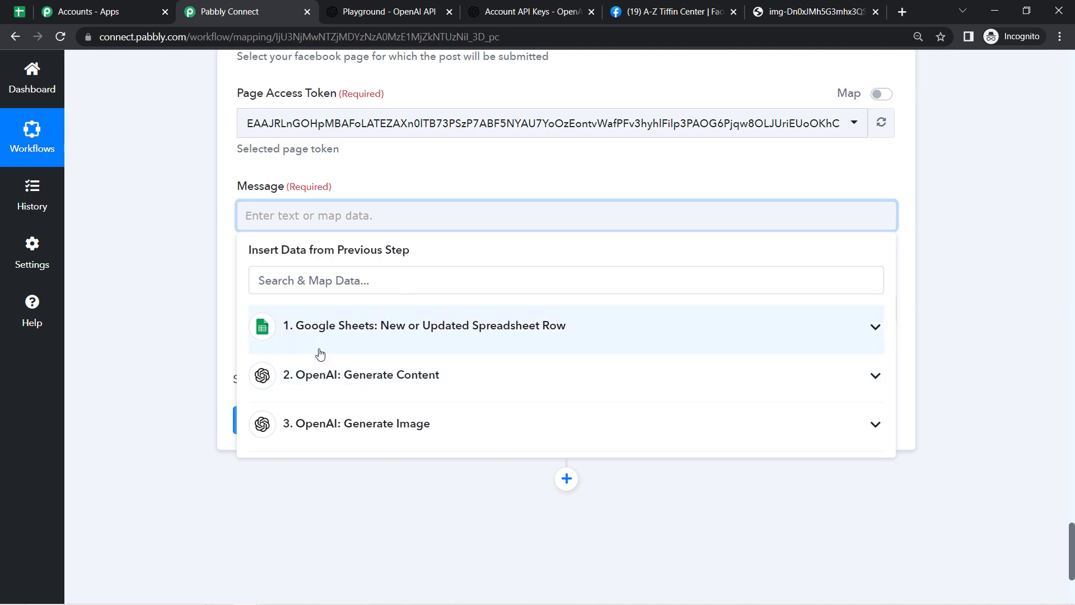
left_click(385, 376)
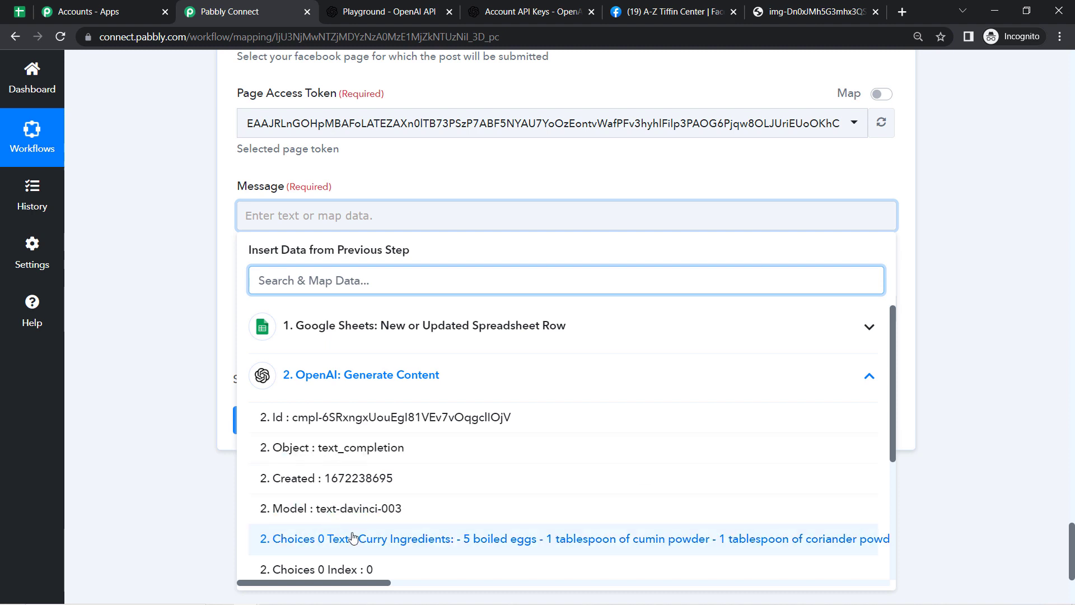
left_click(456, 539)
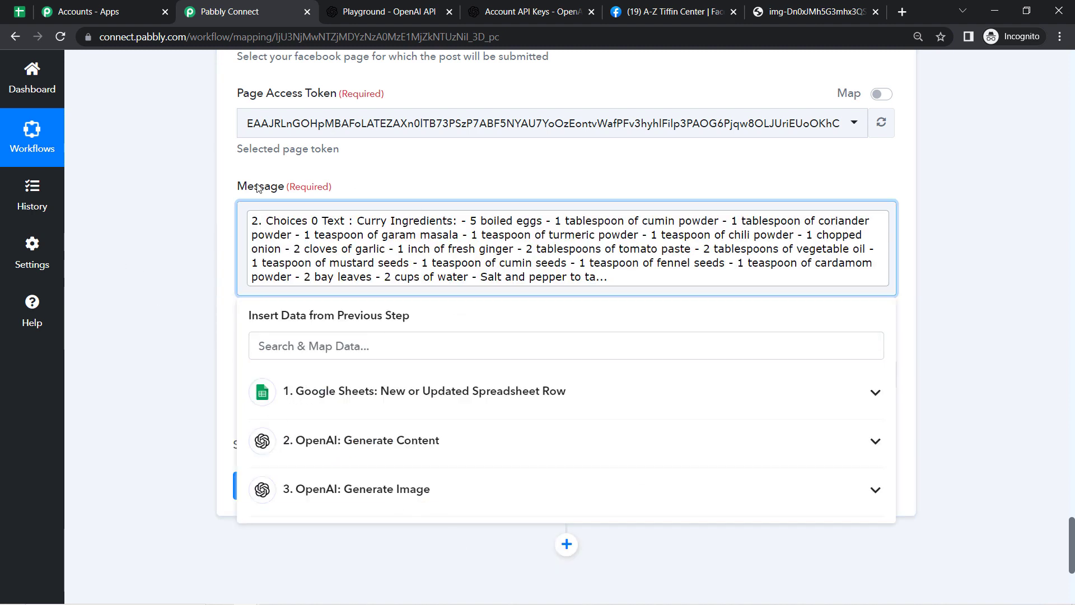
left_click(182, 307)
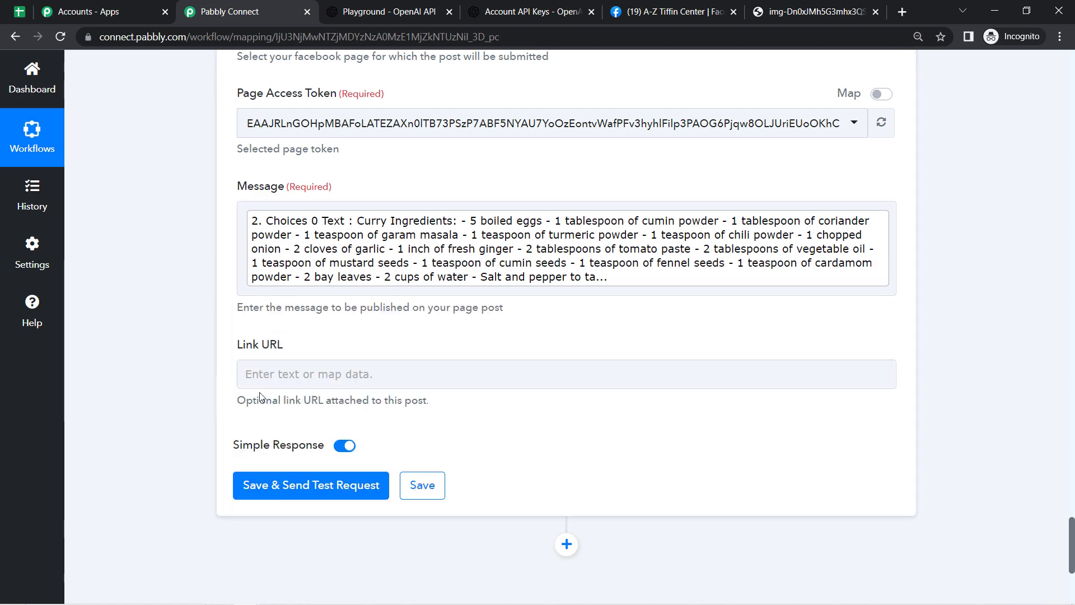
Step: Map the post's Link URL to the Data 0 Url value from the OpenAI Generate Image step
left_click(298, 373)
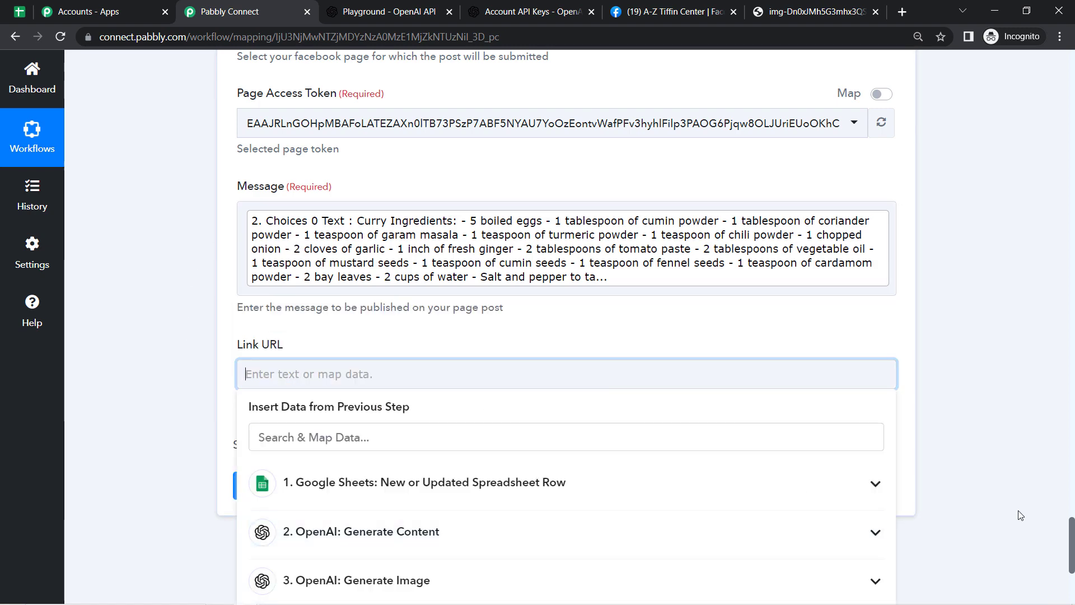
left_click_drag(1071, 541, 1071, 564)
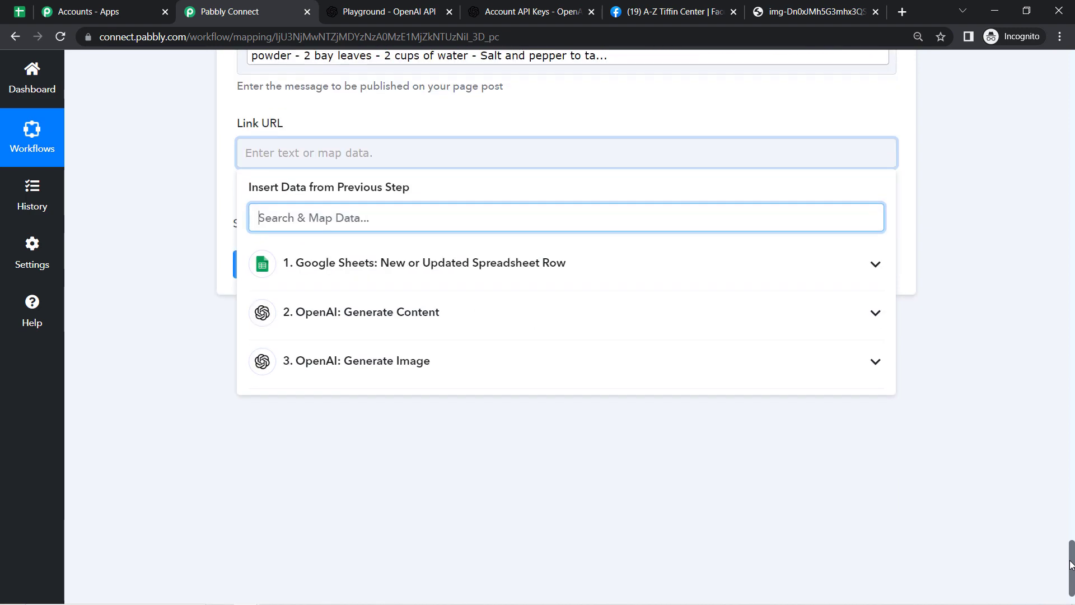
left_click(398, 368)
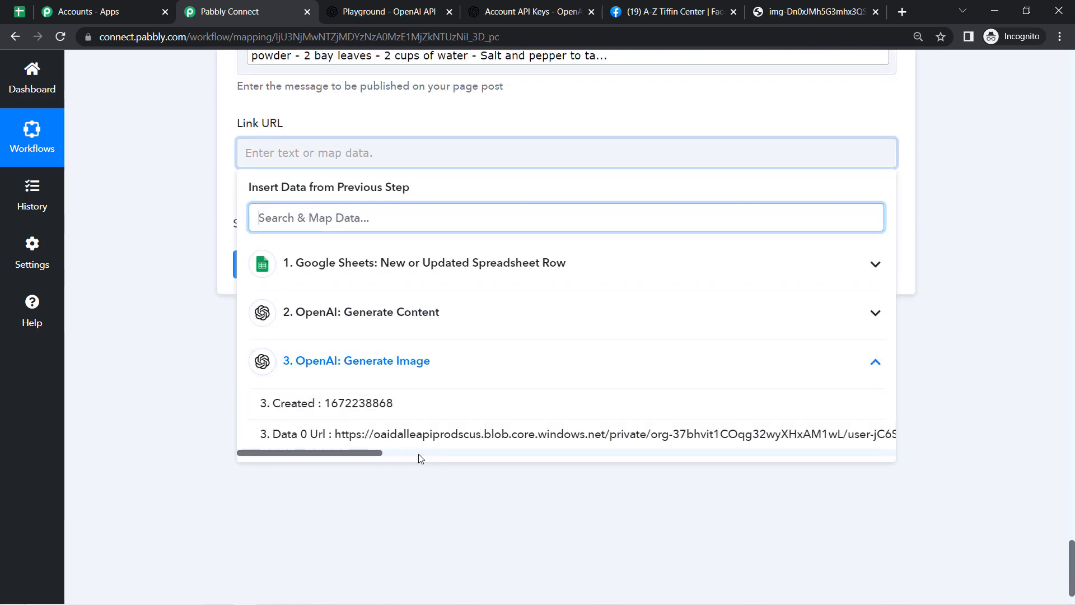
left_click(292, 435)
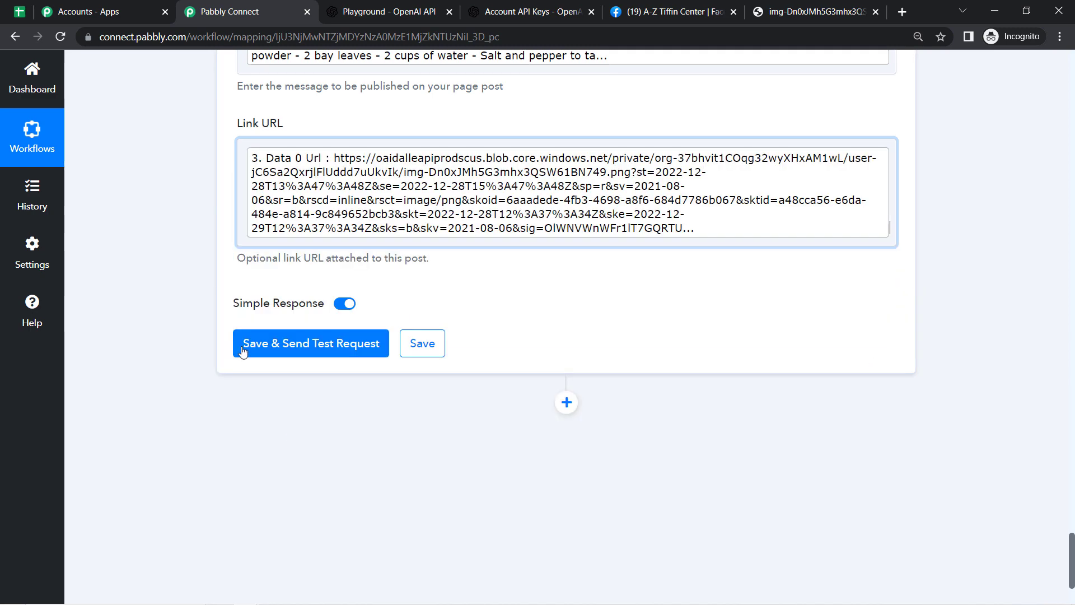
left_click(154, 274)
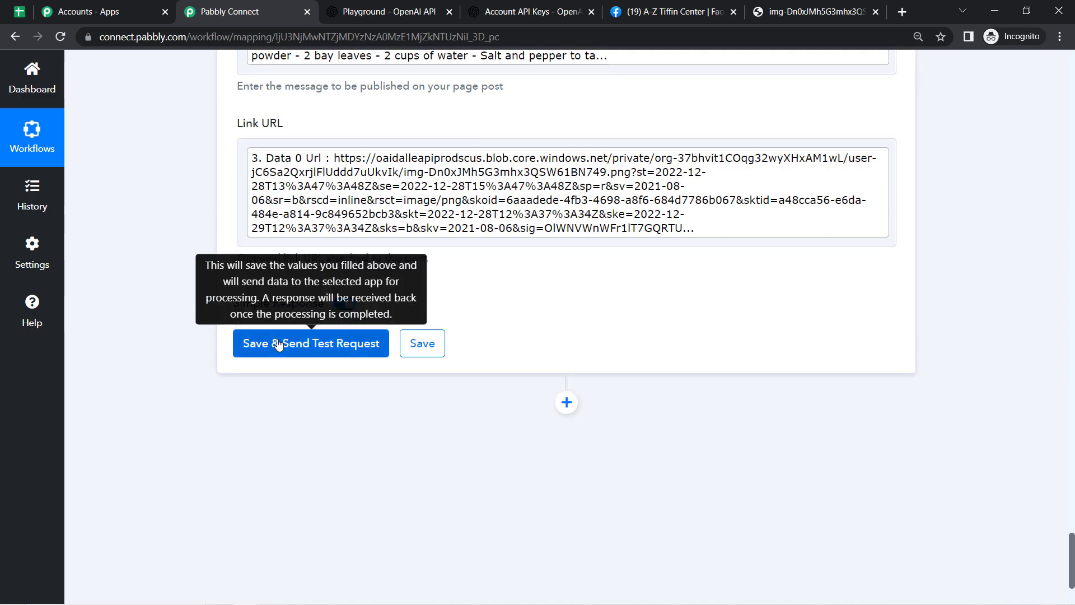
Step: Switch to Facebook, switch into the A-Z Tiffin Center page to manage it, and check its existing posts
left_click(628, 12)
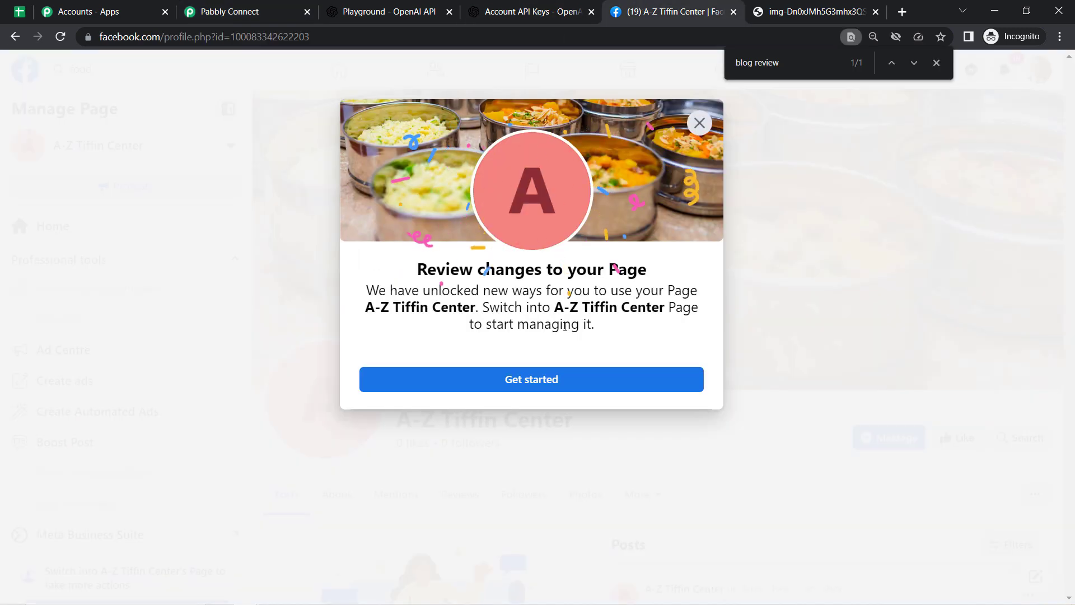
left_click(516, 384)
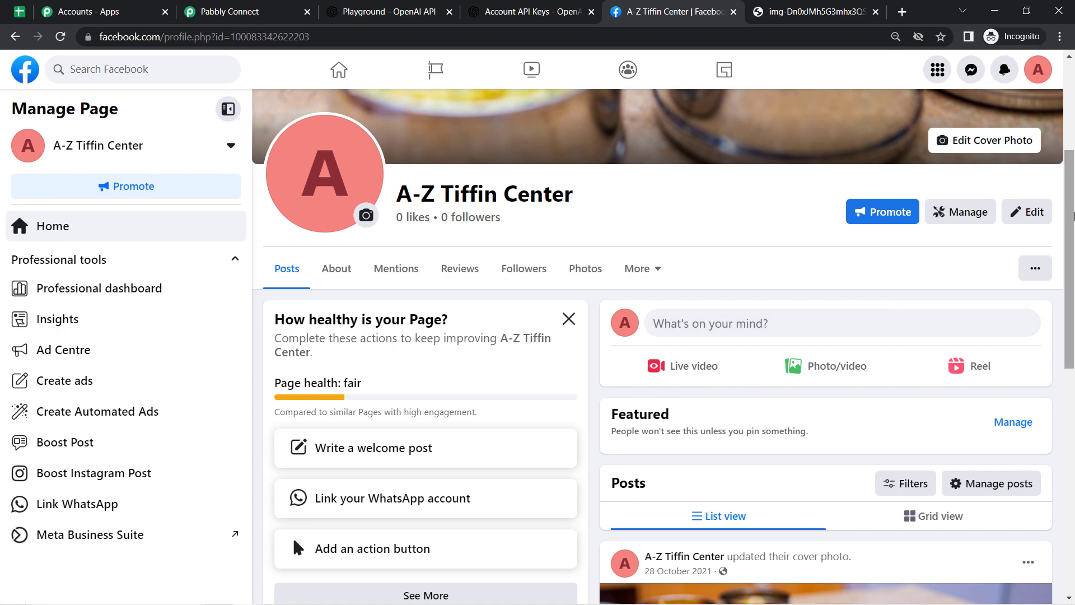
left_click_drag(1071, 217, 1070, 337)
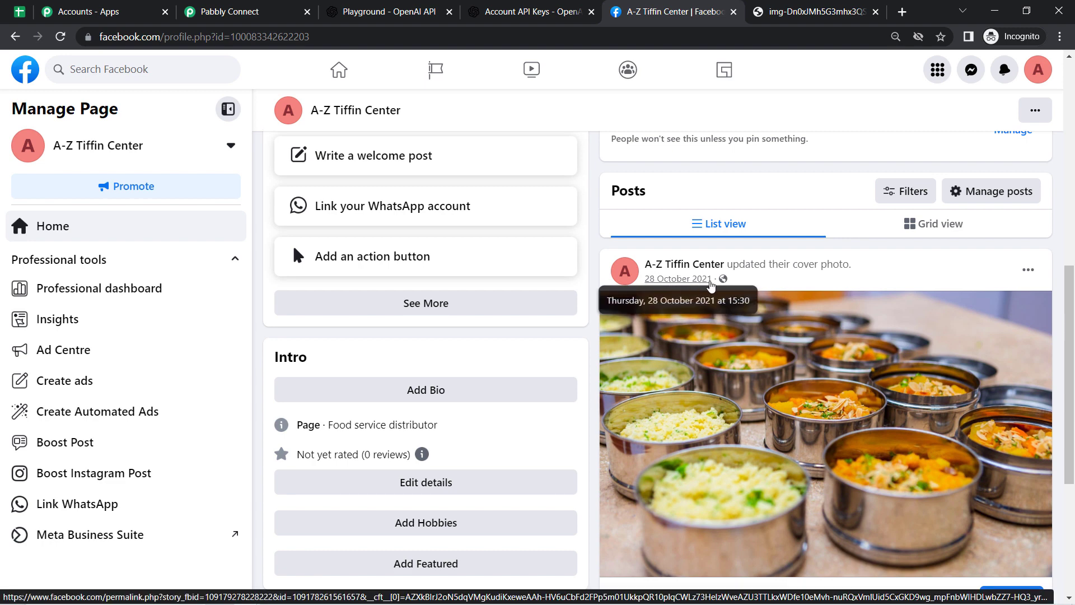
Step: Return to Pabbly Connect, then save the Create Page Post action and send a test request
left_click(239, 5)
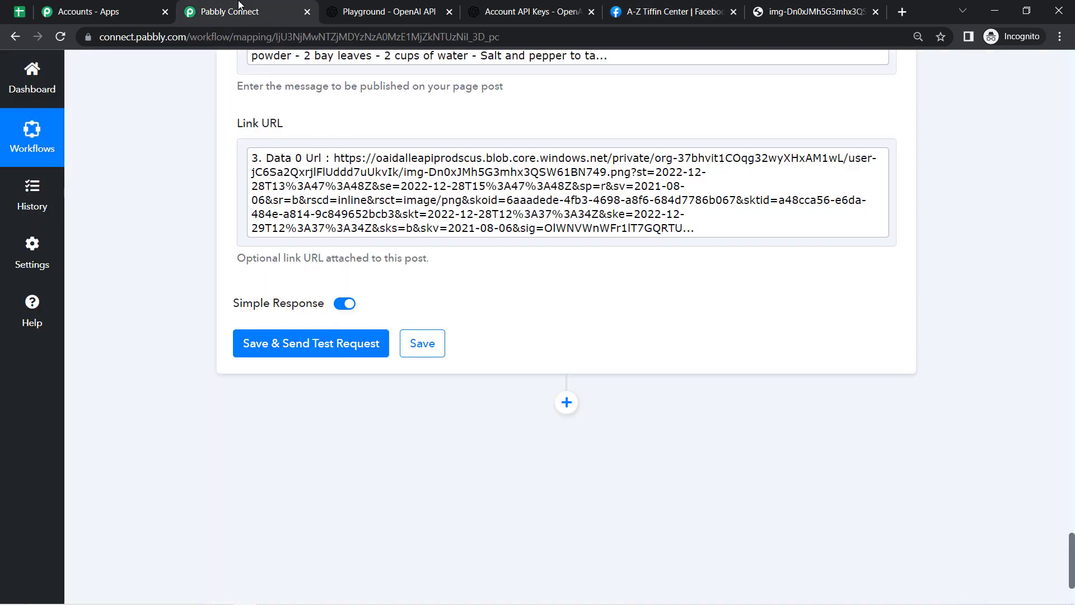
left_click(259, 348)
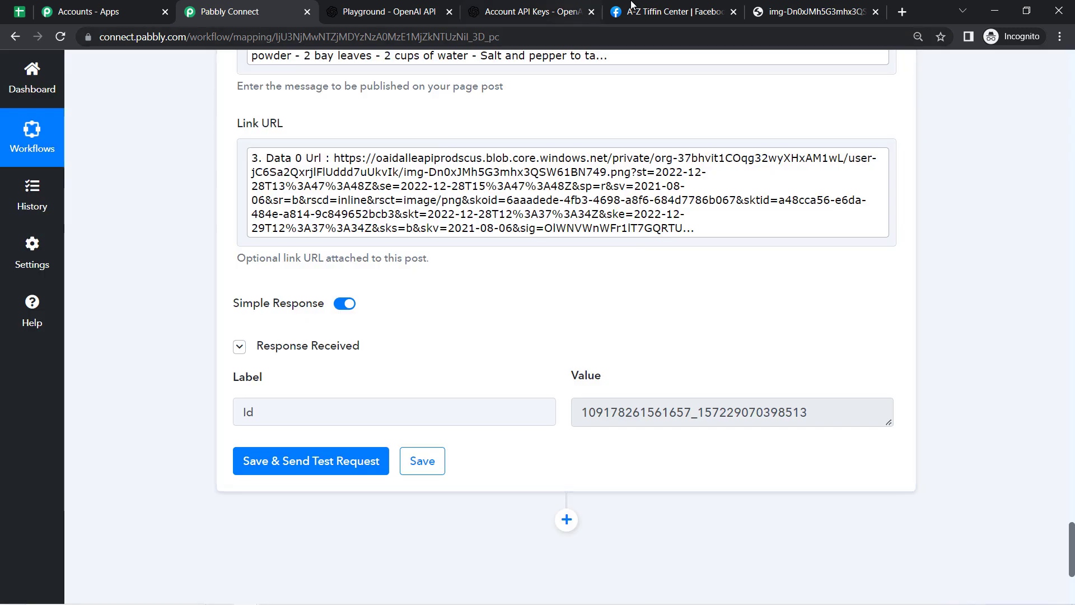
Step: Reload the A-Z Tiffin Center page on Facebook and examine the full text and image of the newest post
left_click(631, 4)
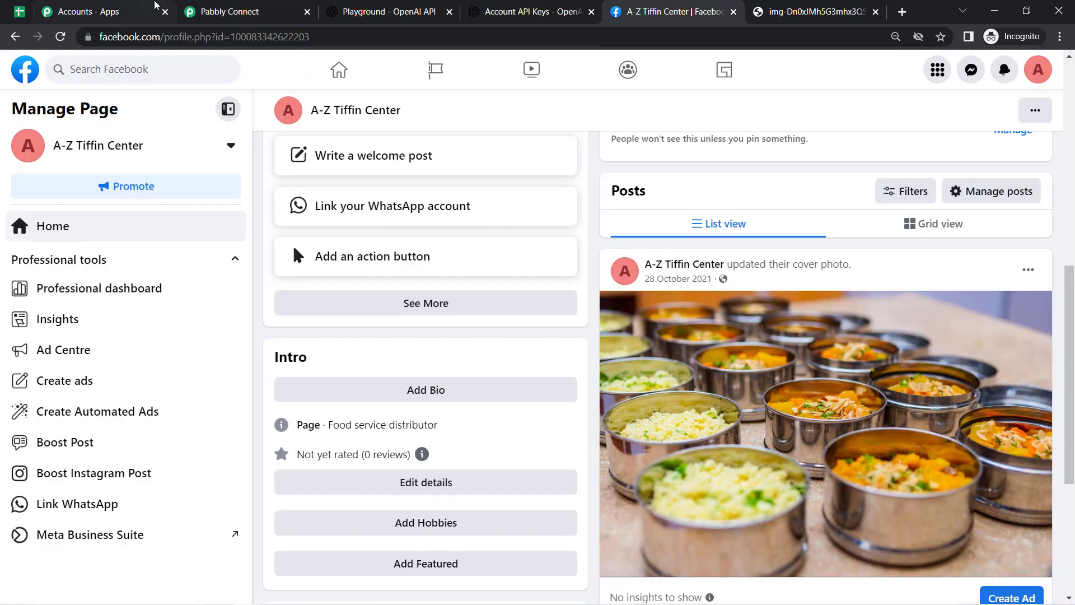
left_click(59, 43)
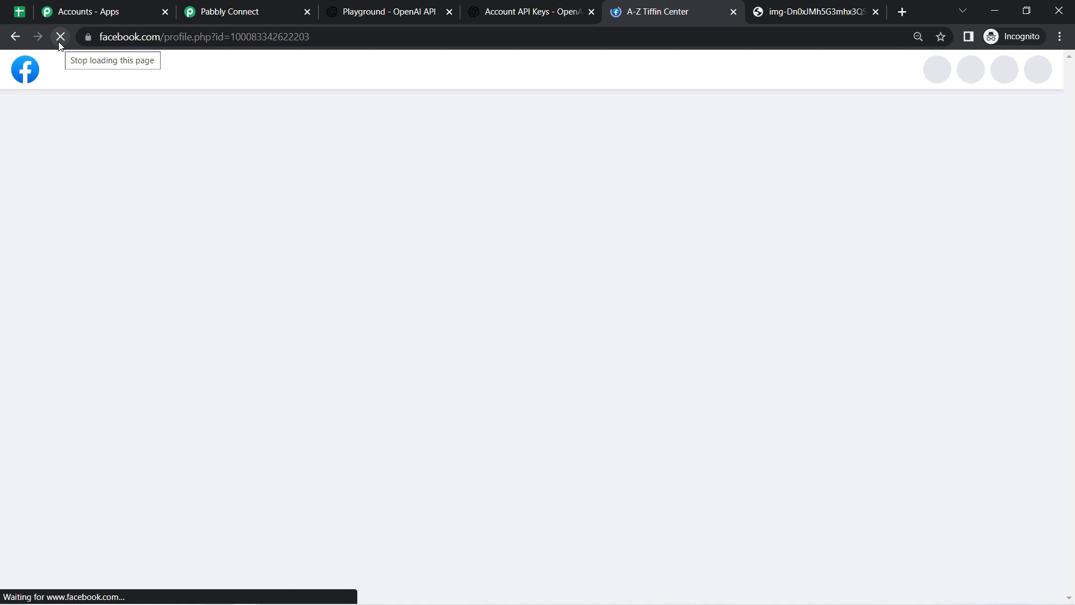
scroll(921, 138, "down", 4)
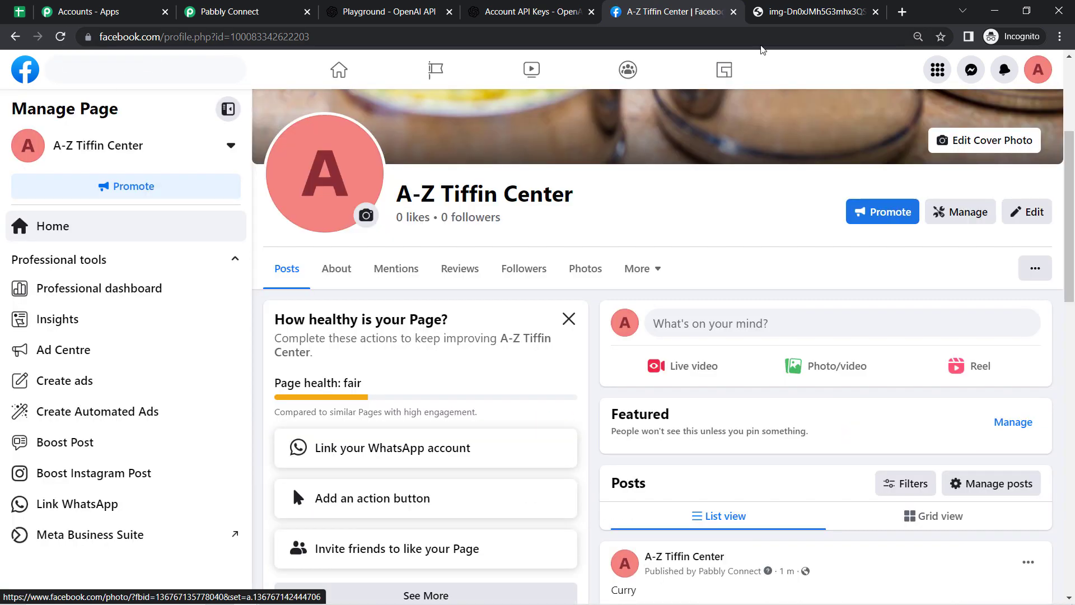
left_click_drag(1072, 202, 1071, 320)
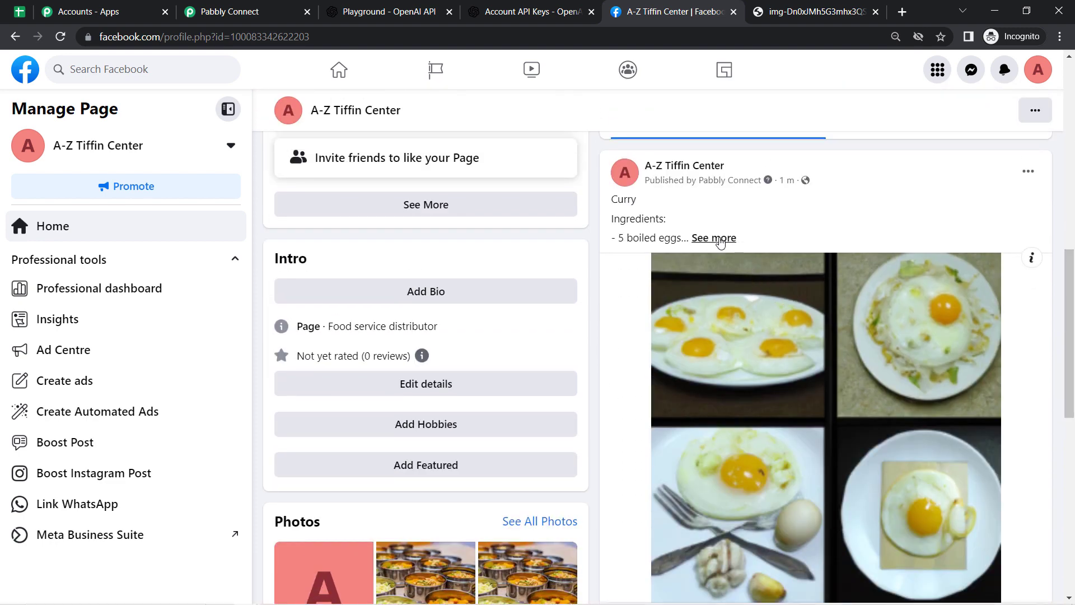
left_click(721, 240)
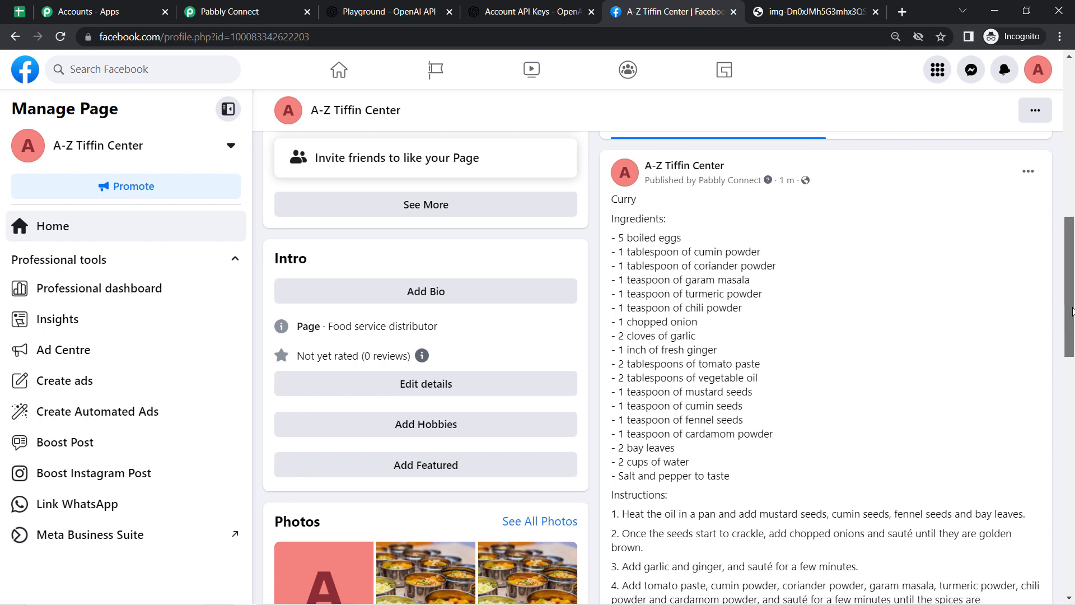
mouse_move(1069, 313)
left_mouse_down()
mouse_move(1068, 480)
mouse_move(1074, 369)
left_mouse_up()
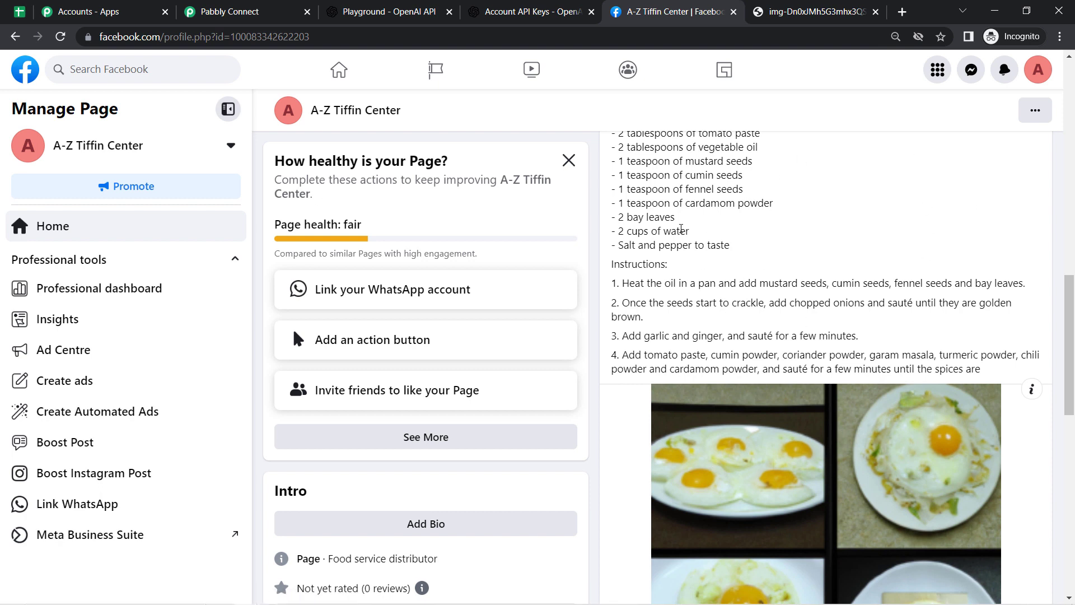
left_click_drag(681, 230, 730, 355)
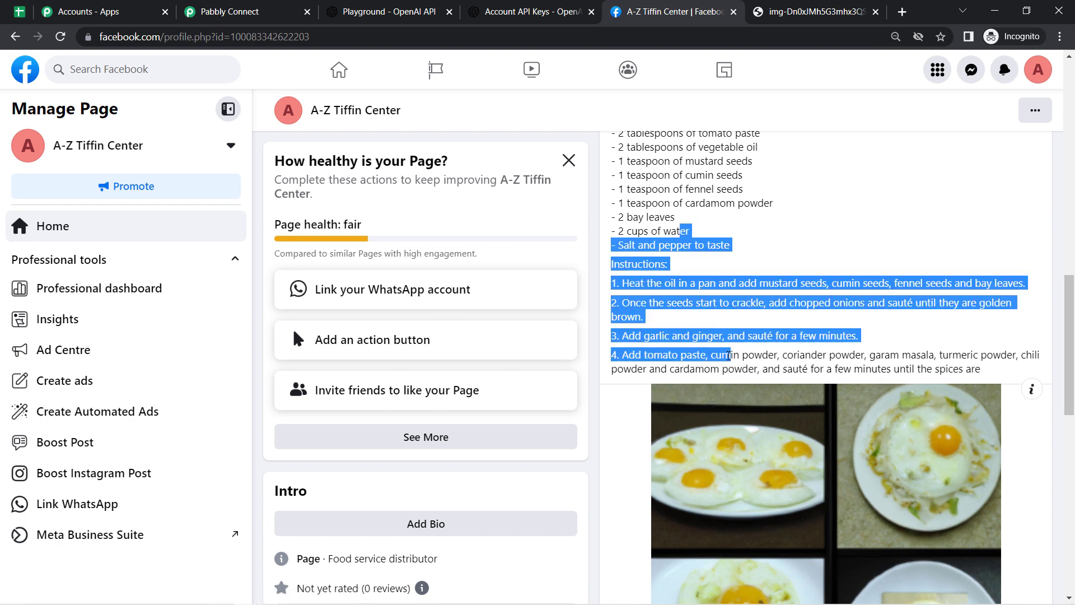
Step: Return to Pabbly Connect and insert a new action step directly before the Facebook Pages step
left_click(258, 8)
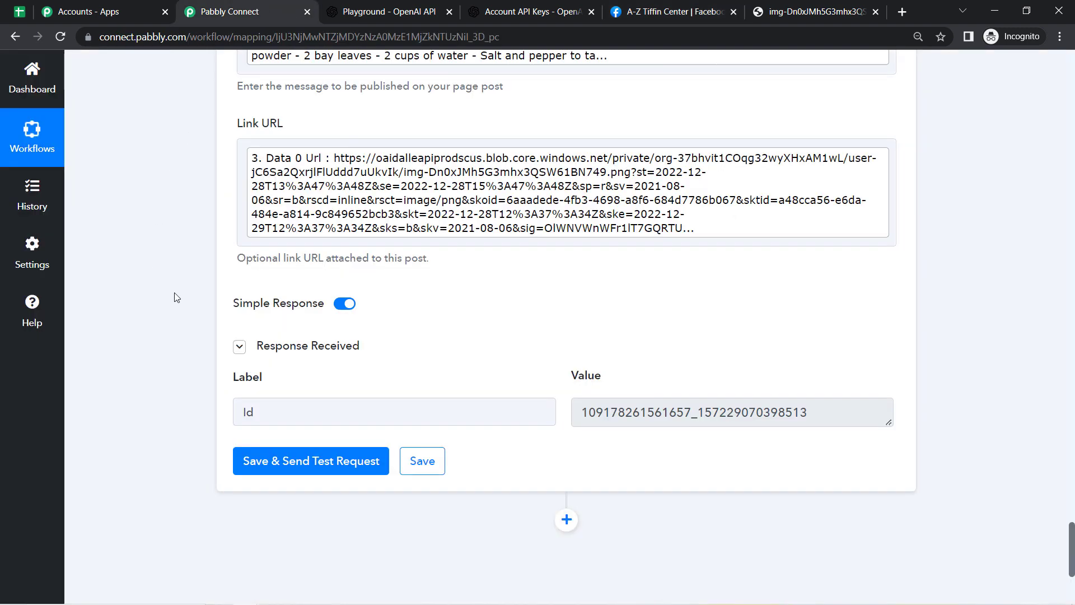
scroll(175, 297, "up", 15)
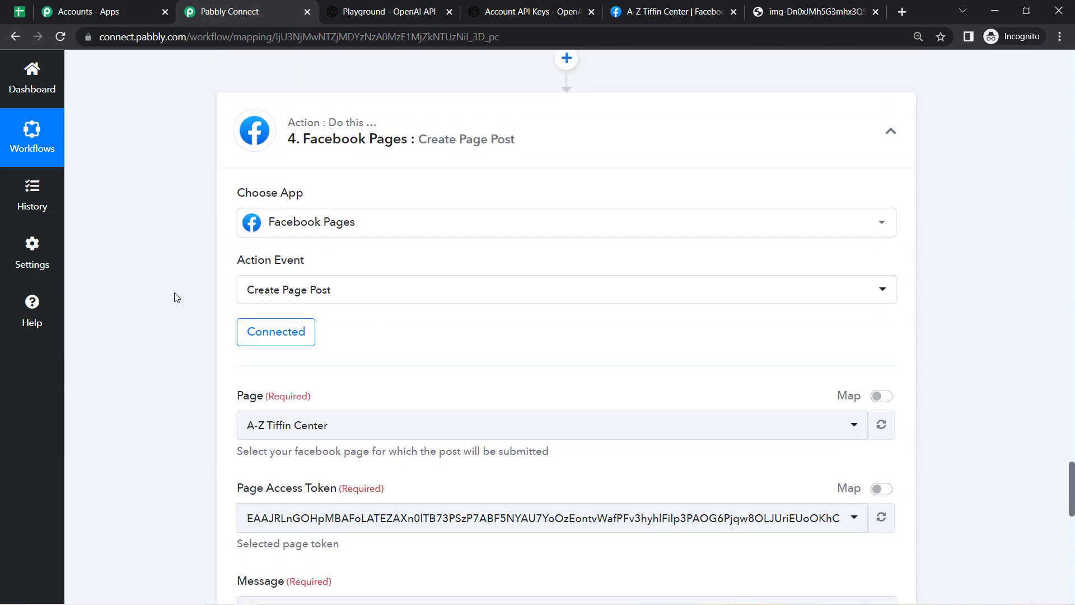
scroll(174, 297, "up", 1)
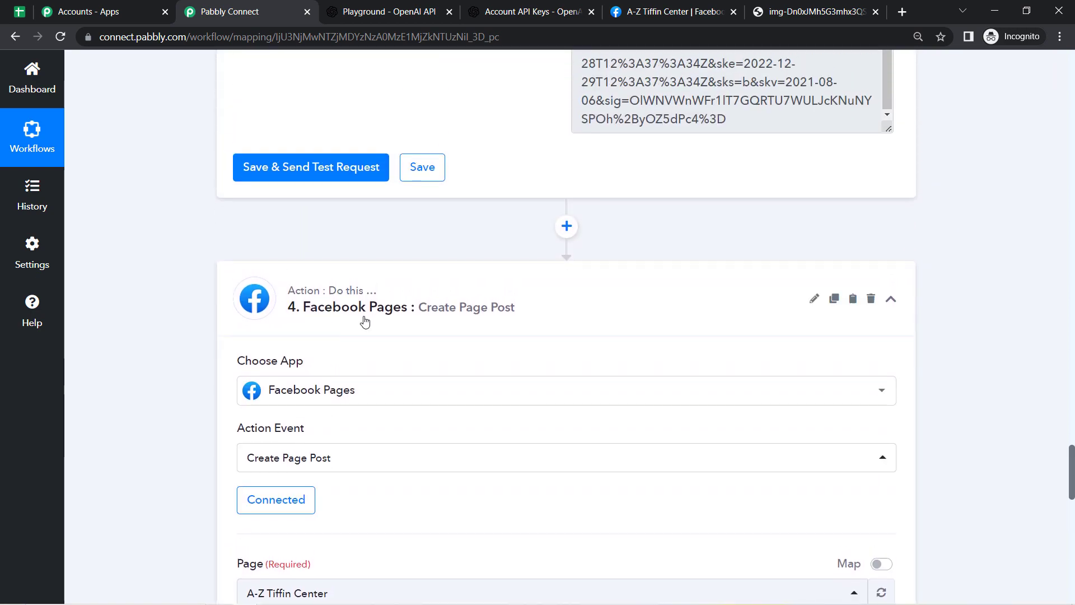
left_click(567, 227)
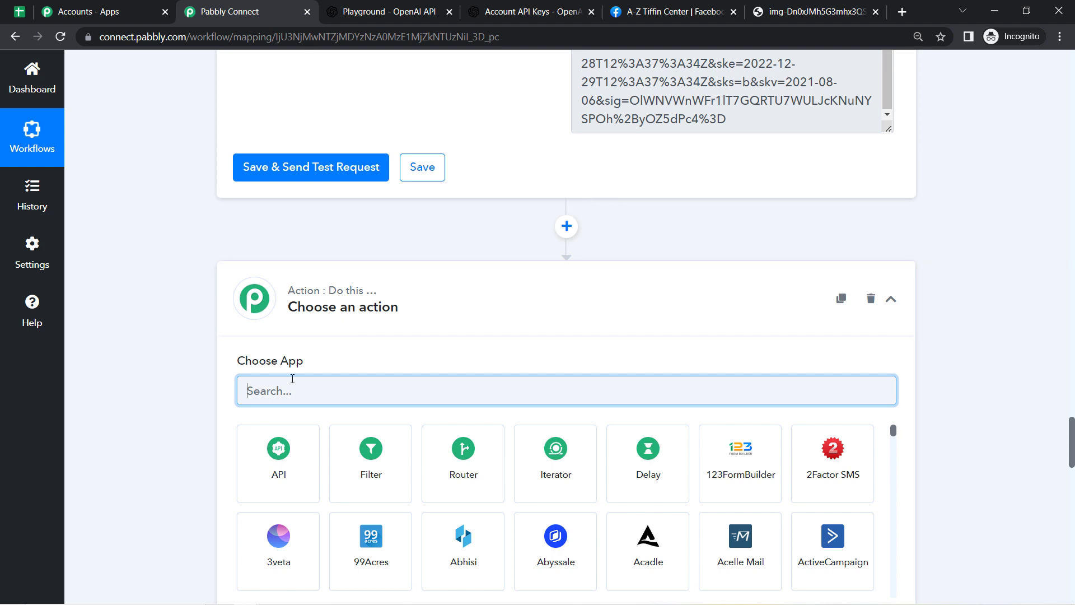
Step: Set the new action step to Google Drive with the event Create a File in a Specific Folder
type("googl")
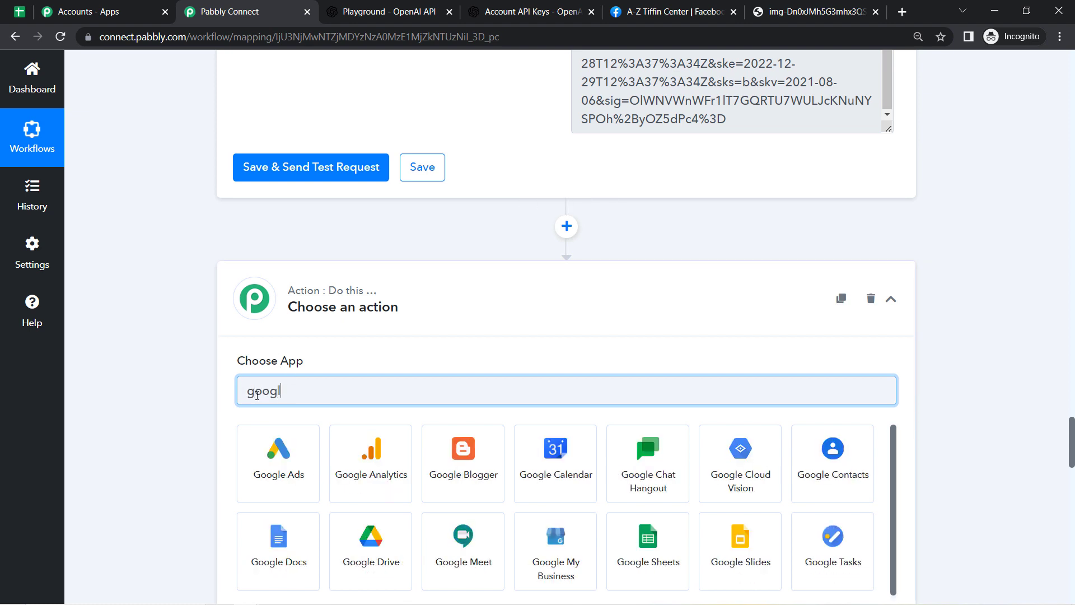
type("e doc")
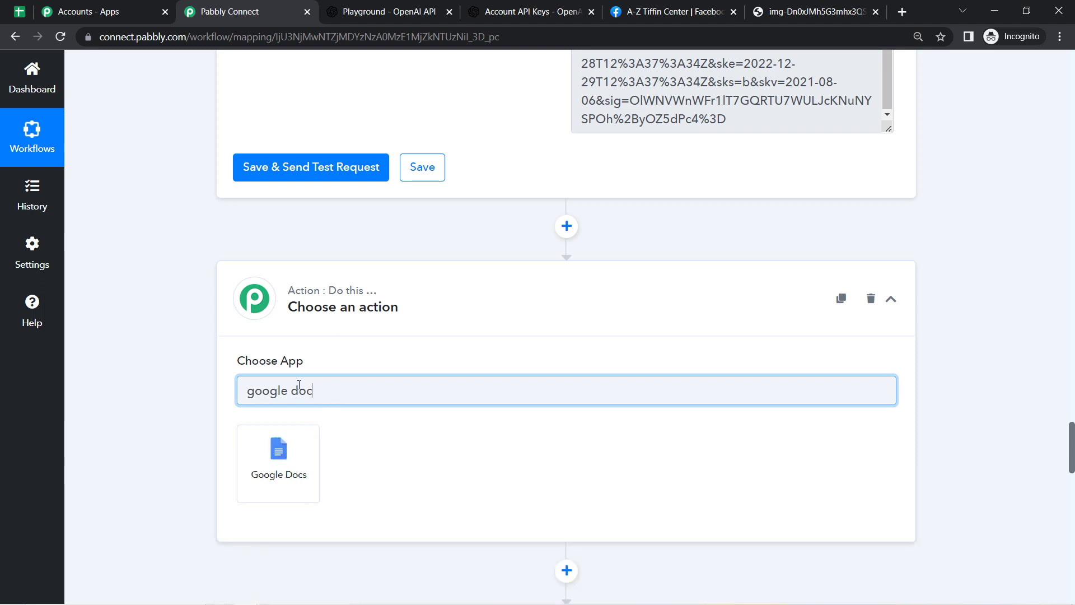
double_click(299, 388)
type("dr")
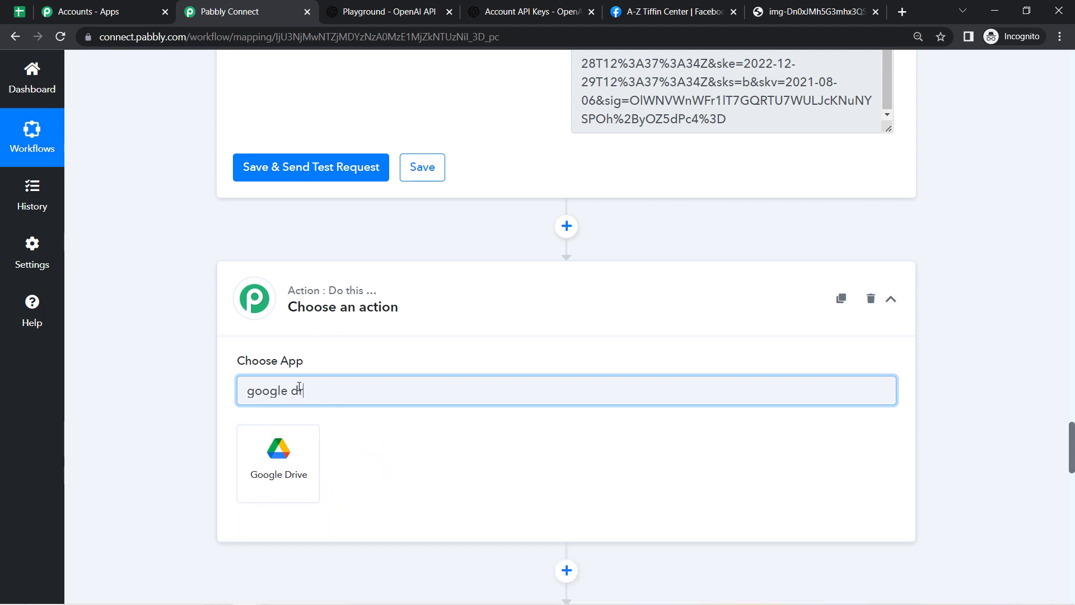
left_click(260, 465)
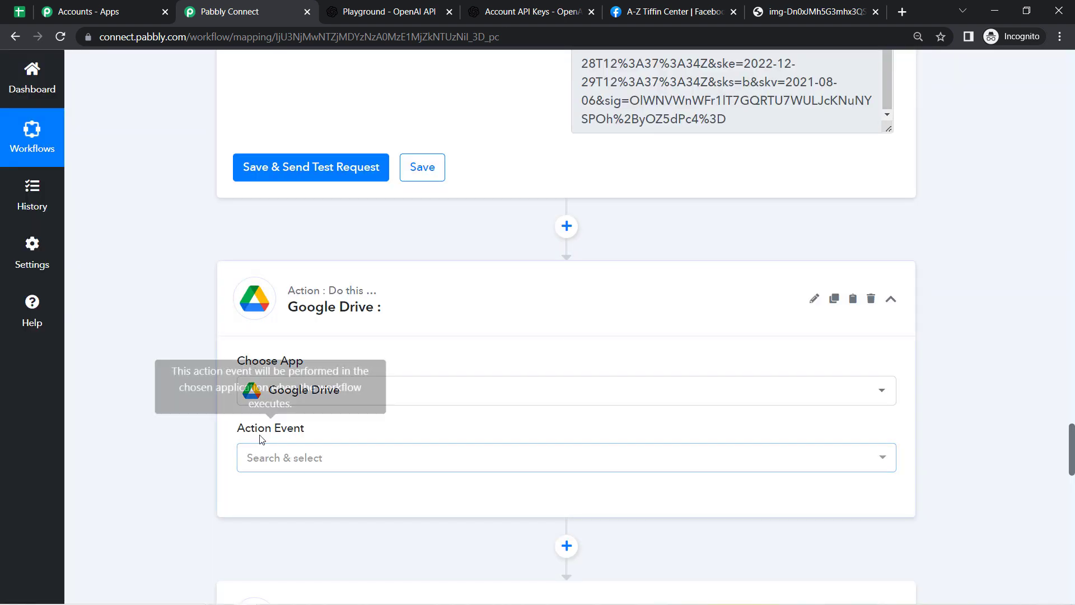
left_click(266, 462)
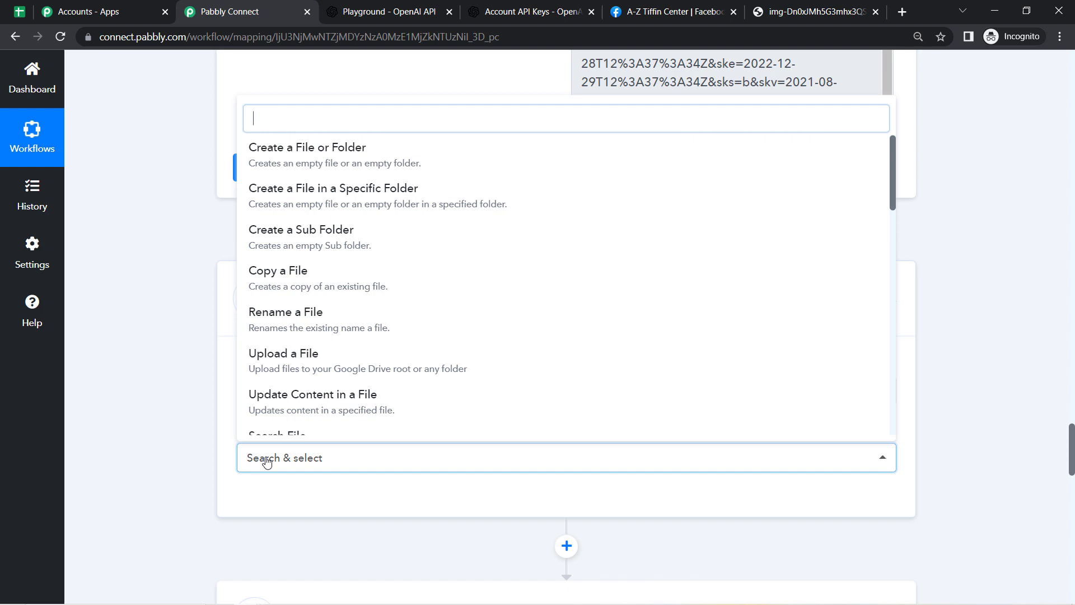
left_click(339, 198)
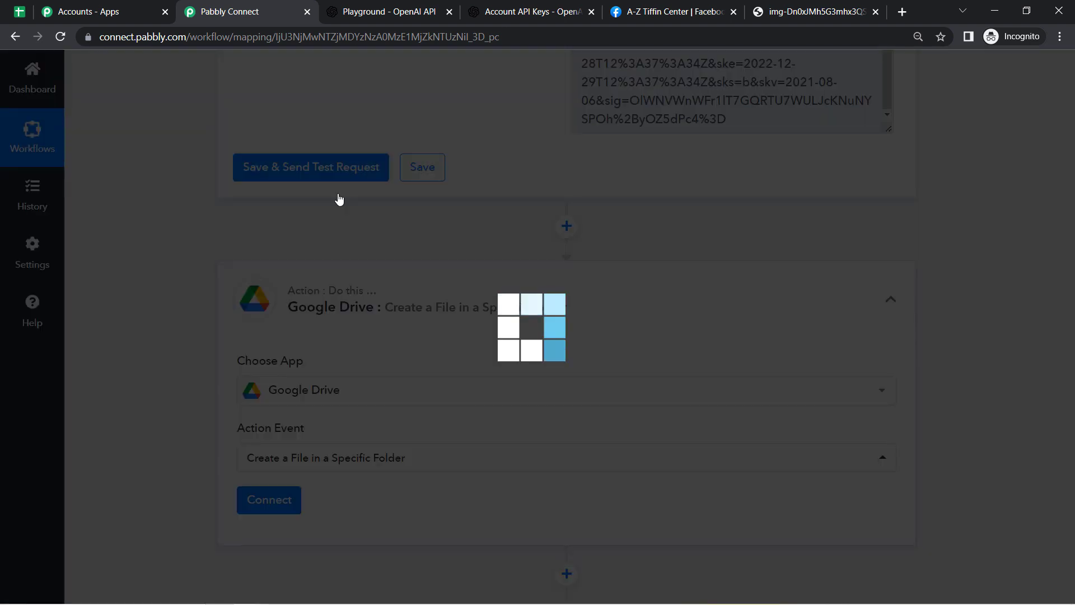
Step: Connect the action through the existing Google Drive connection and choose All Blogs as the destination folder
left_click(275, 502)
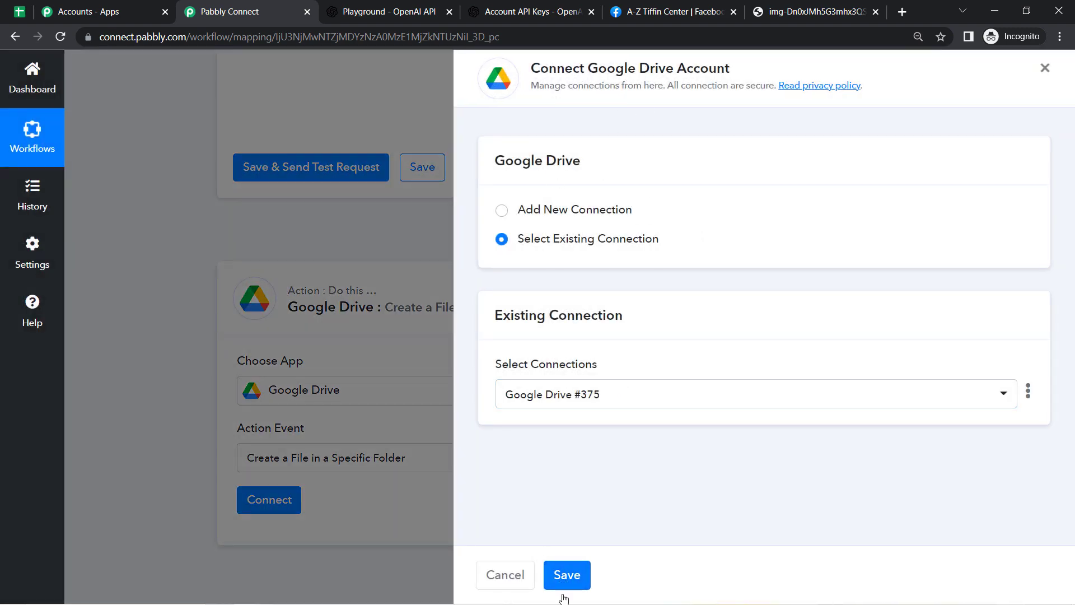
left_click(567, 577)
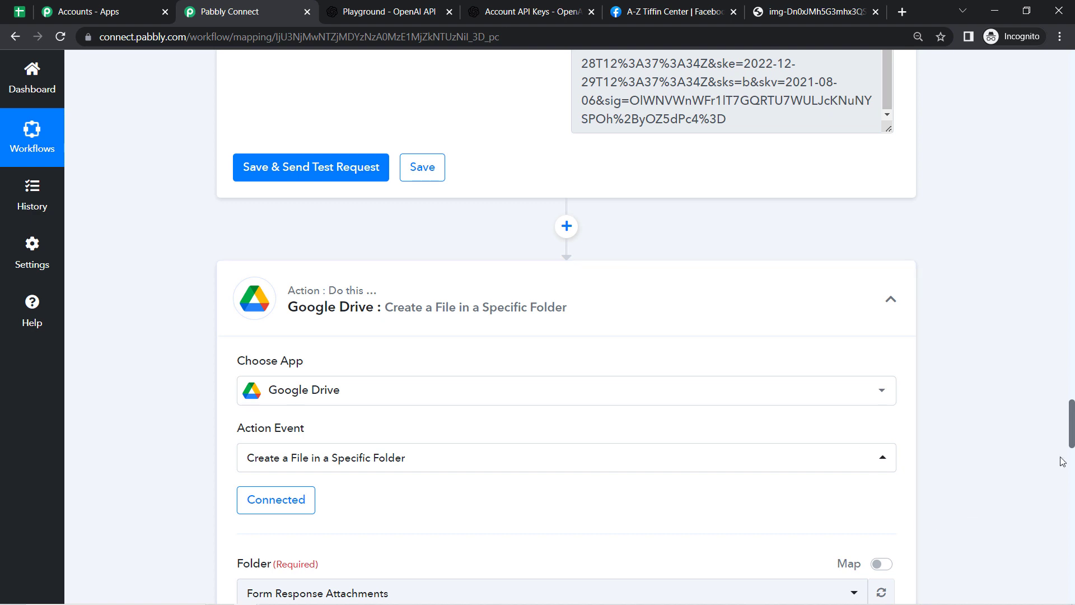
left_click_drag(1072, 431, 1073, 462)
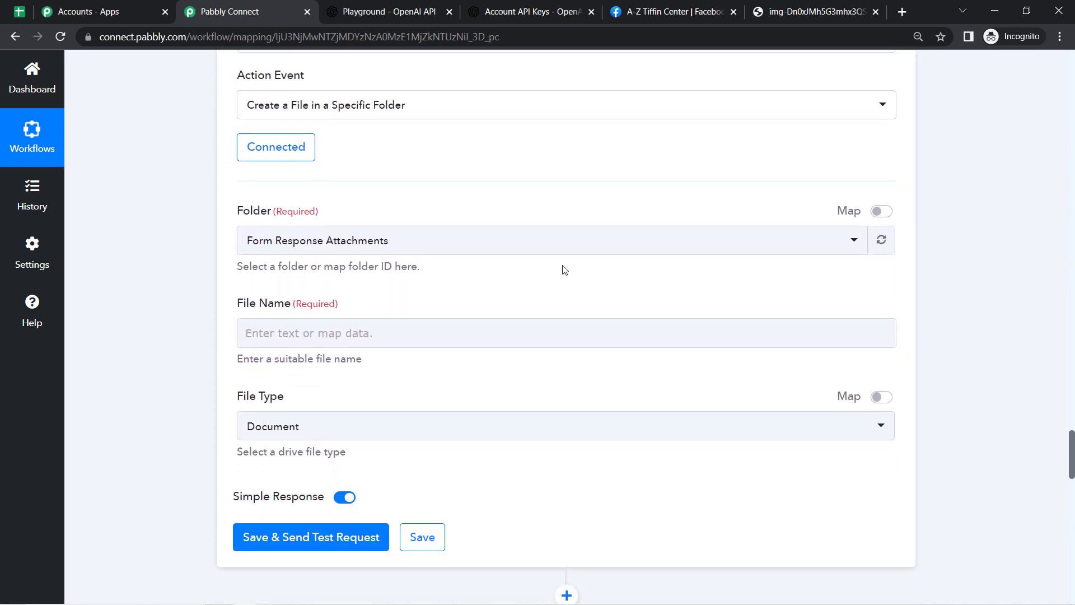
left_click(414, 245)
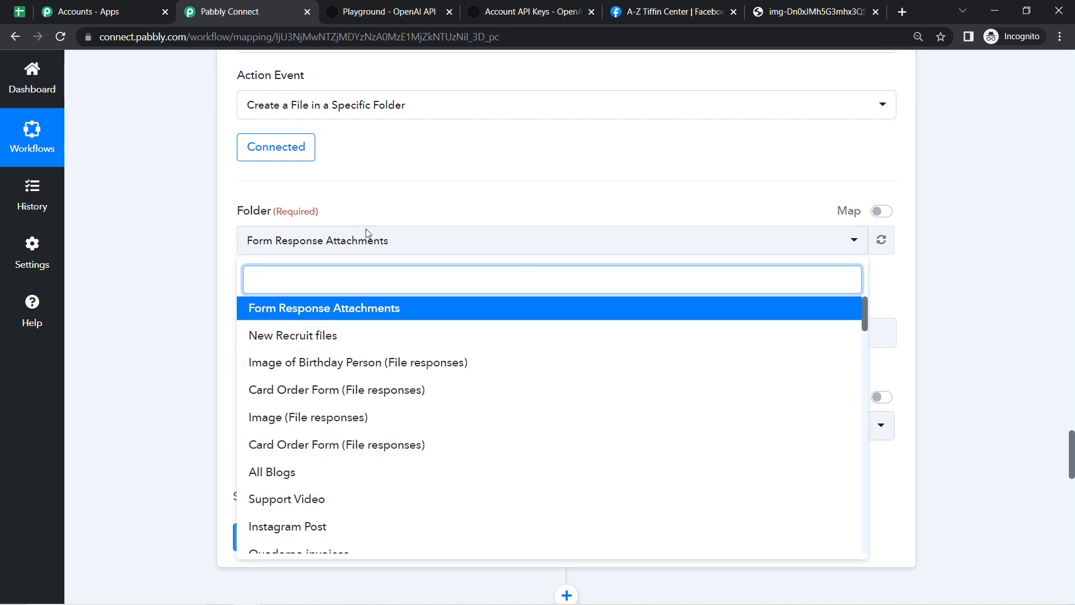
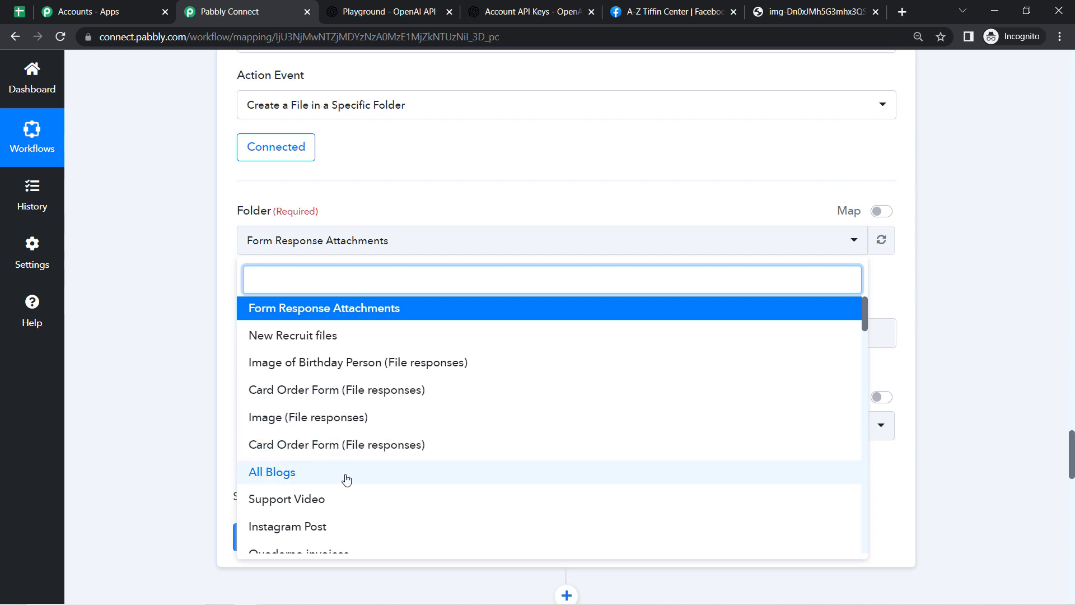
left_click(260, 474)
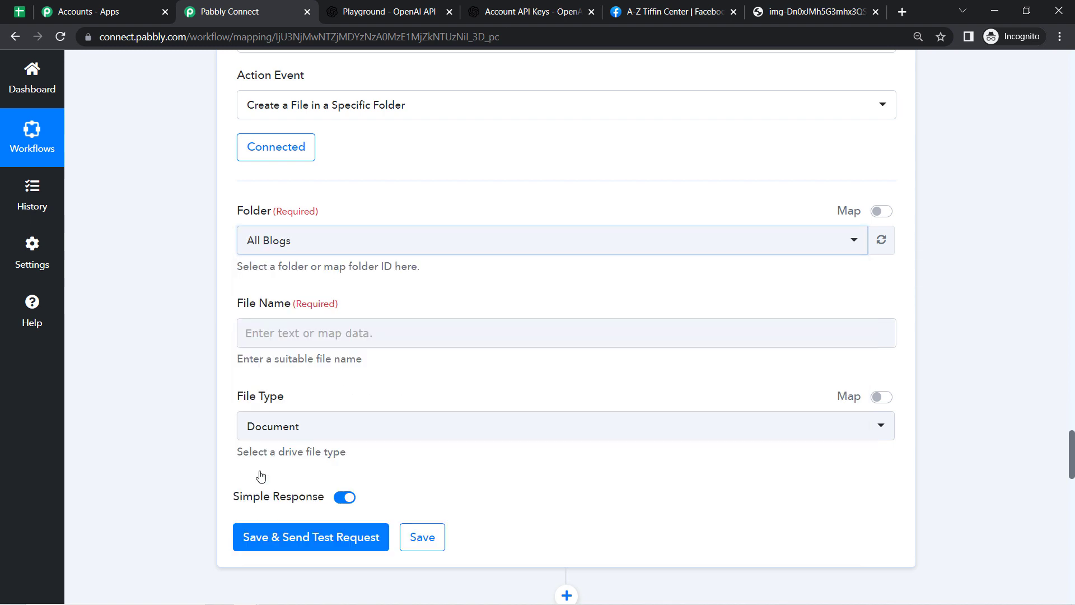
left_click(144, 272)
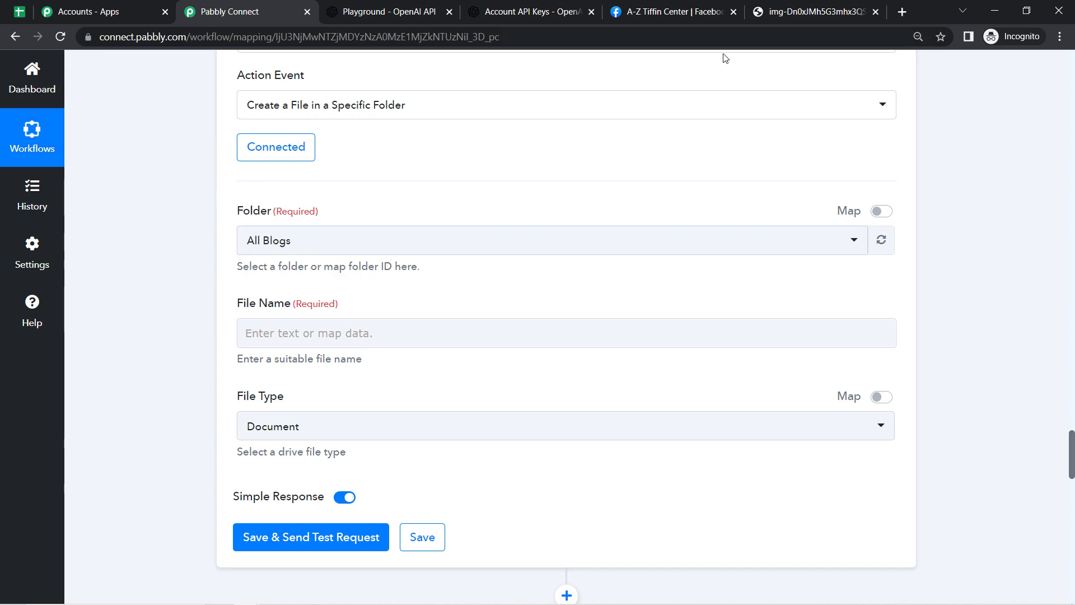
Step: Open Google Drive in a new browser tab and go into the All Blogs folder
left_click(904, 12)
type("dr")
key("Return")
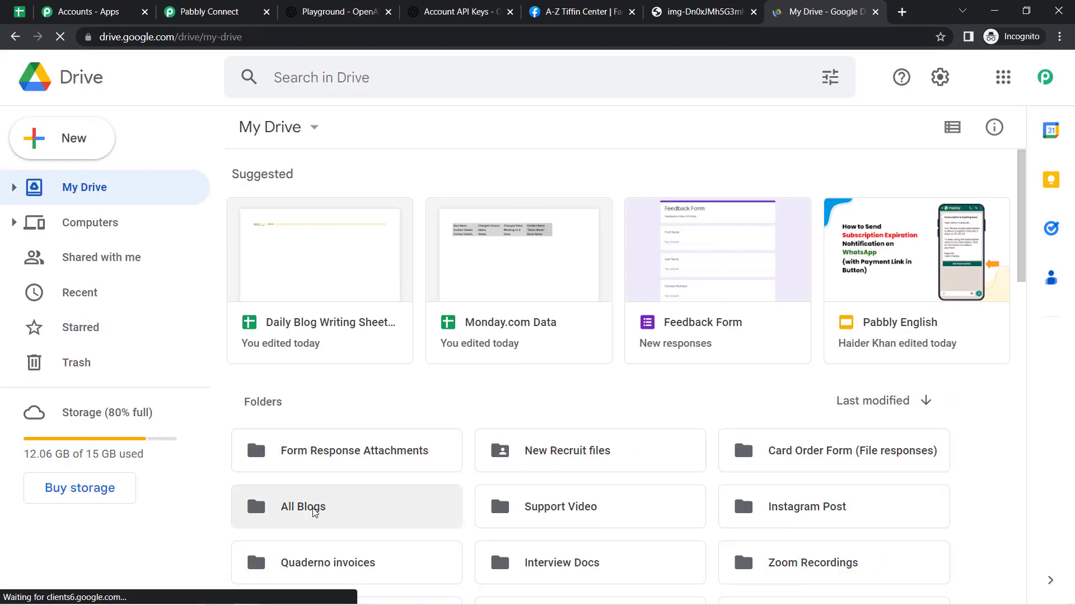
double_click(302, 507)
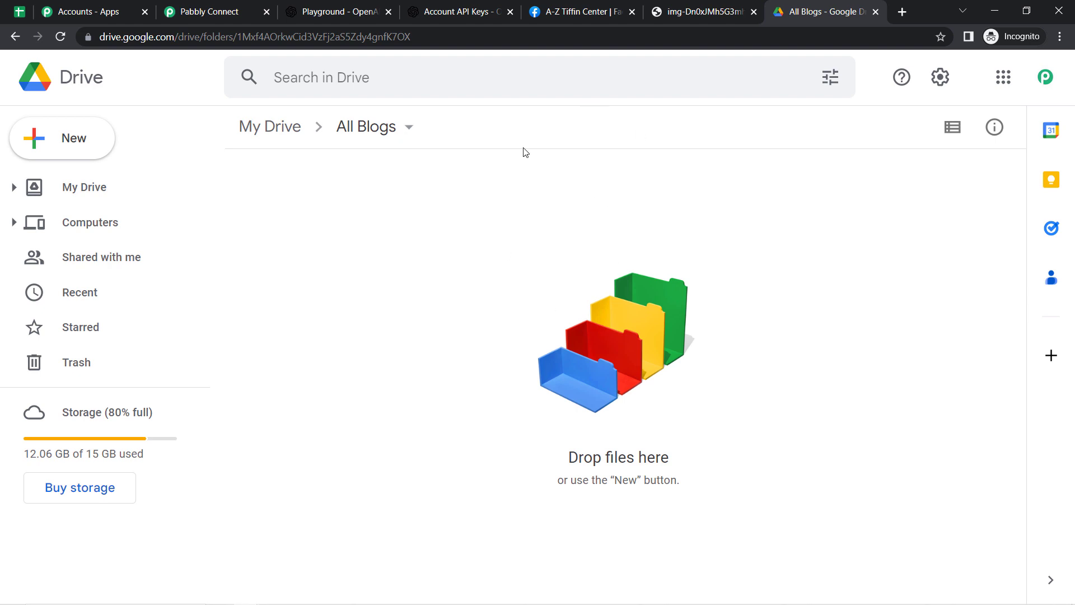
Step: Return to Pabbly Connect and enable mapping for the Google Drive action's Folder field
left_click(213, 6)
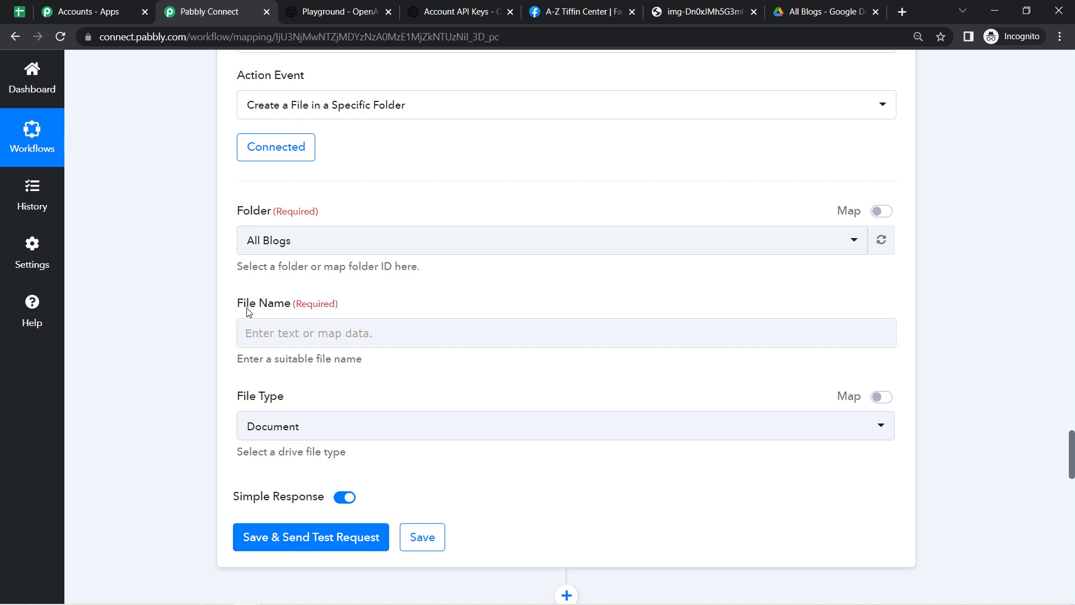
left_click_drag(248, 309, 291, 319)
left_click(190, 306)
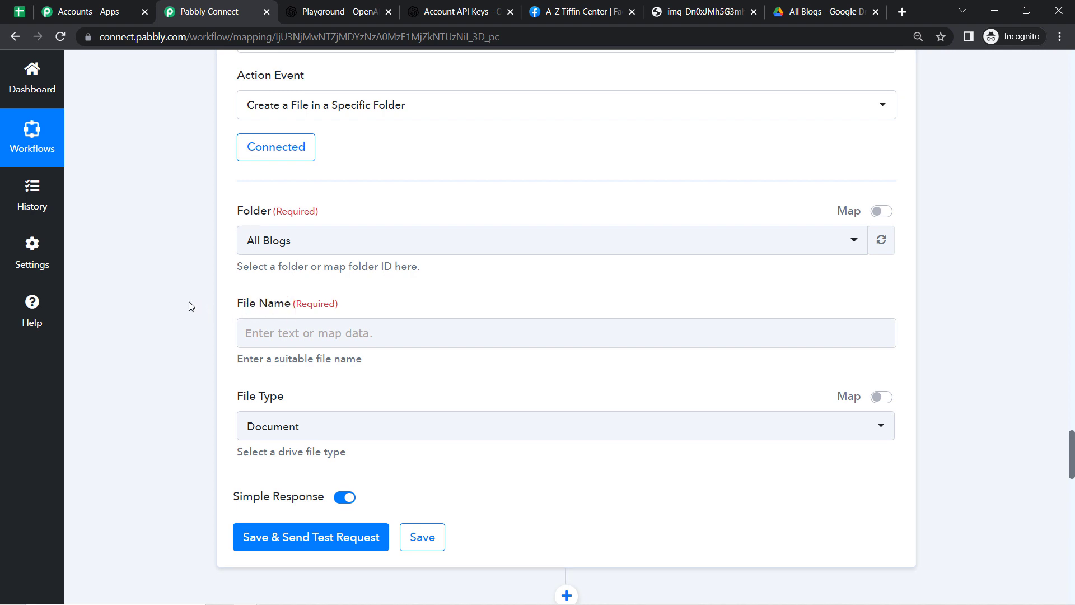
left_click(296, 244)
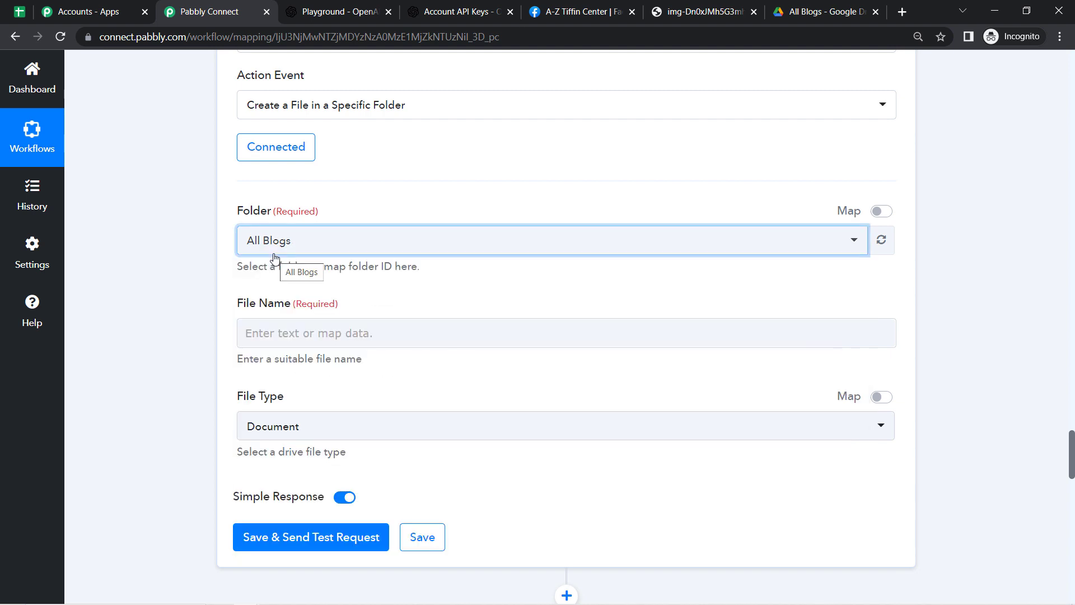
left_click(885, 214)
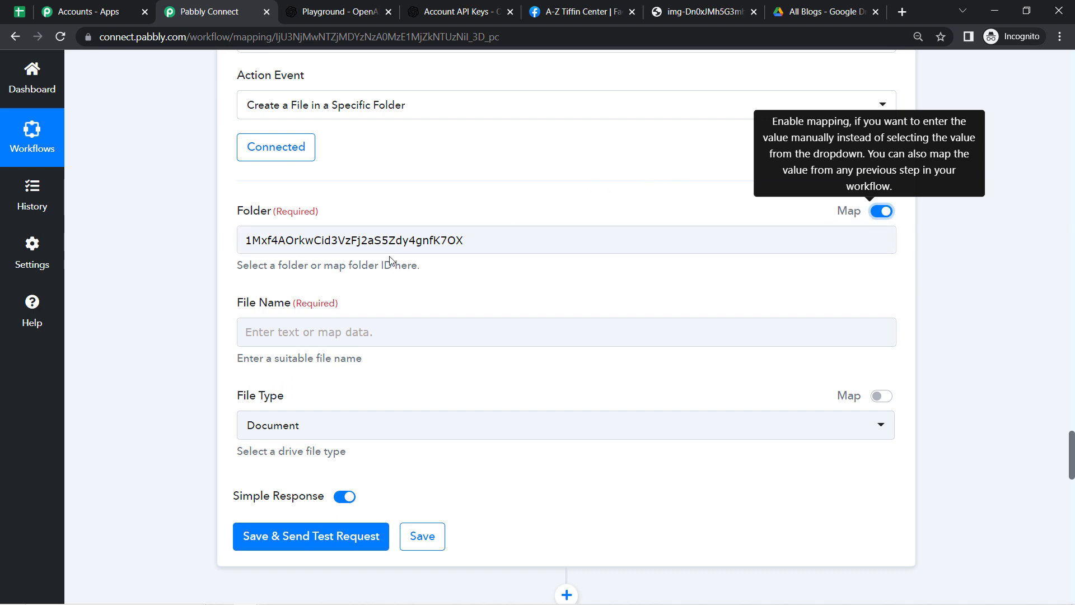
left_click(376, 238)
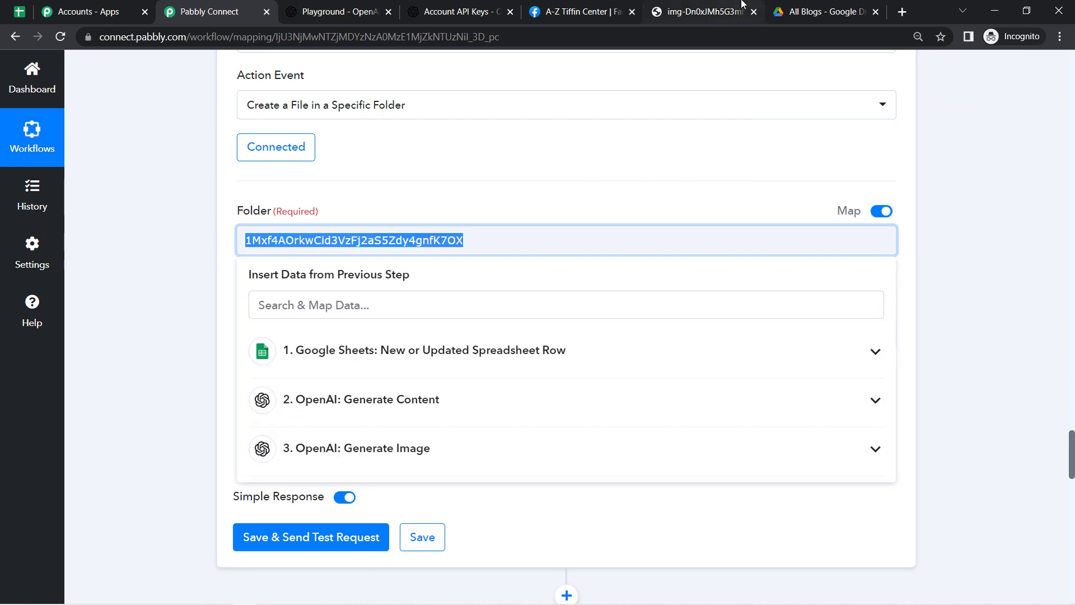
Step: Switch to Google Drive and copy the All Blogs folder's ID from the end of its web address
left_click(819, 12)
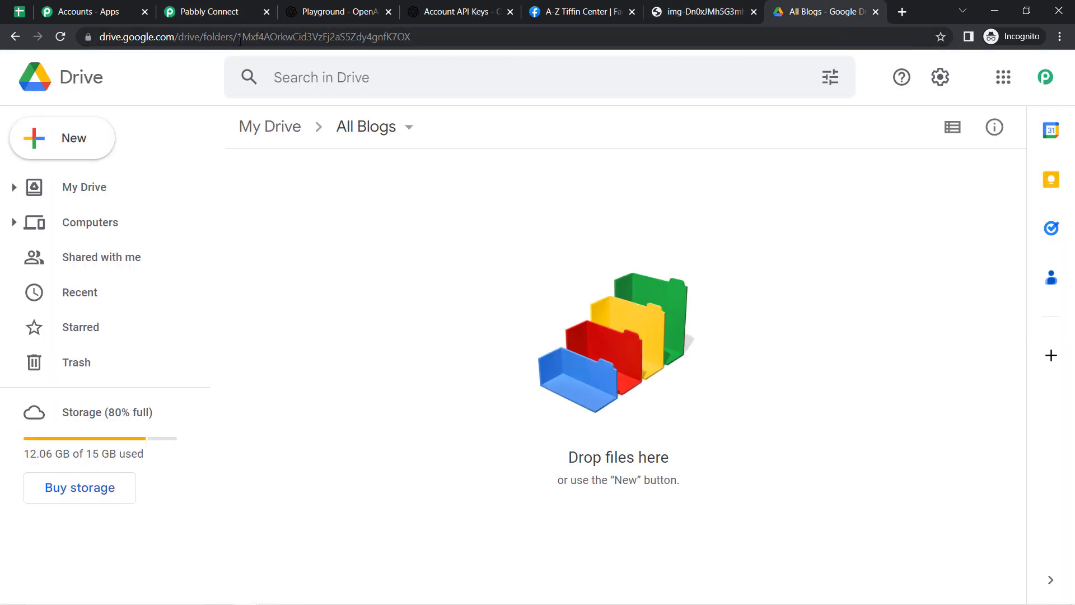
left_click_drag(239, 41, 499, 53)
key("ctrl+c")
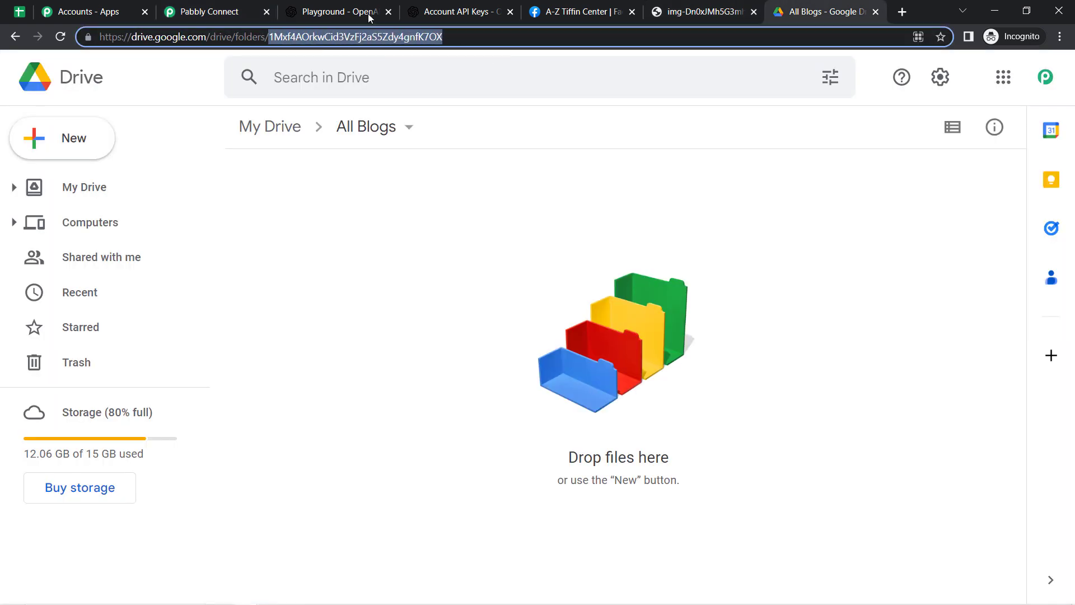
Step: Return to Pabbly Connect and replace the mapped Folder value with the folder ID copied from Google Drive
left_click(203, 11)
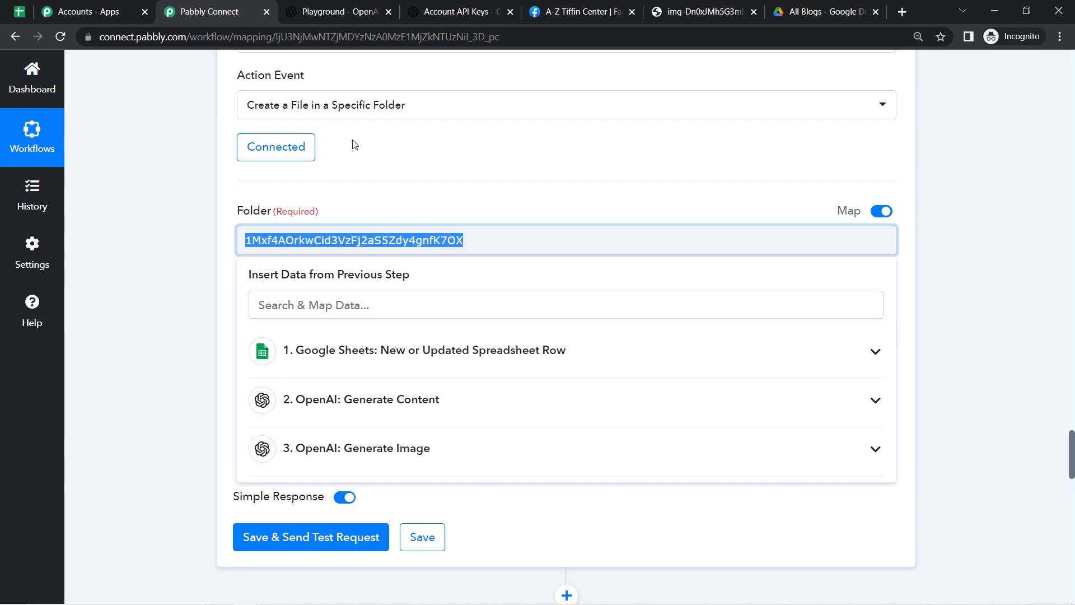
left_click(164, 238)
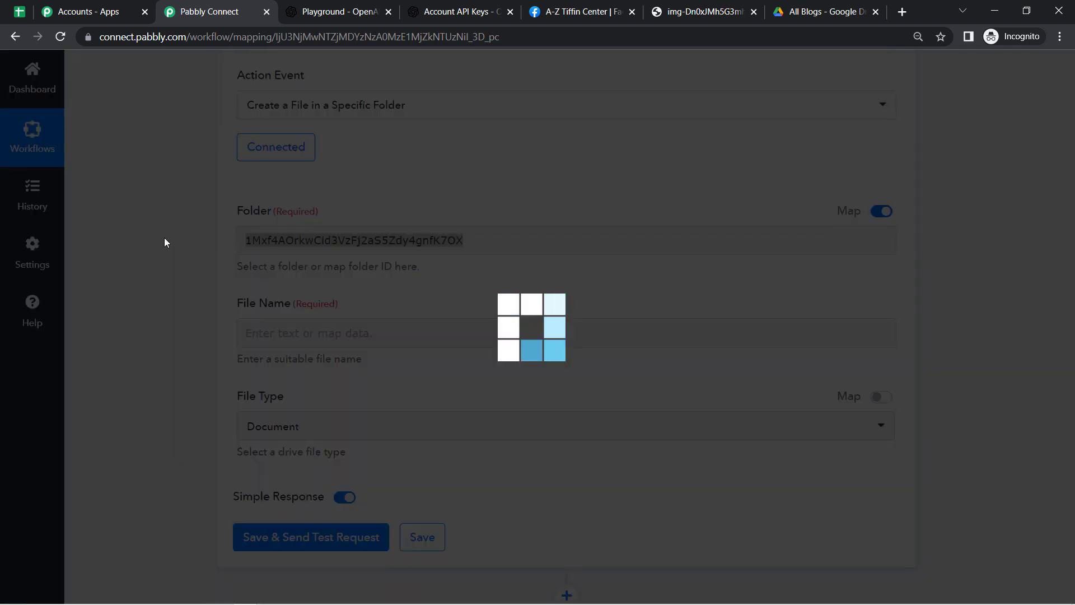
left_click(796, 10)
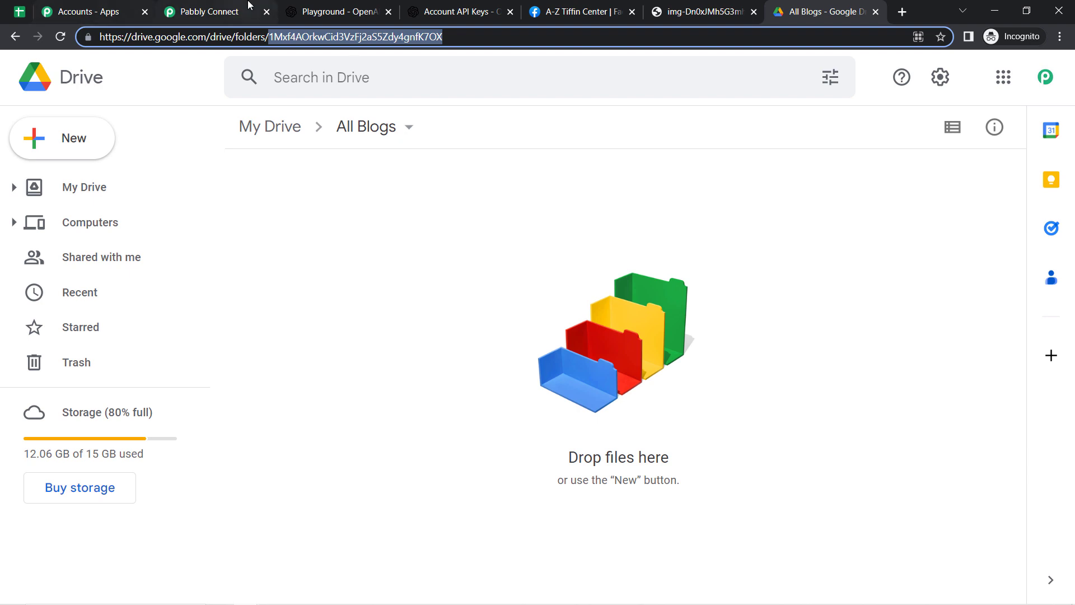
left_click(213, 12)
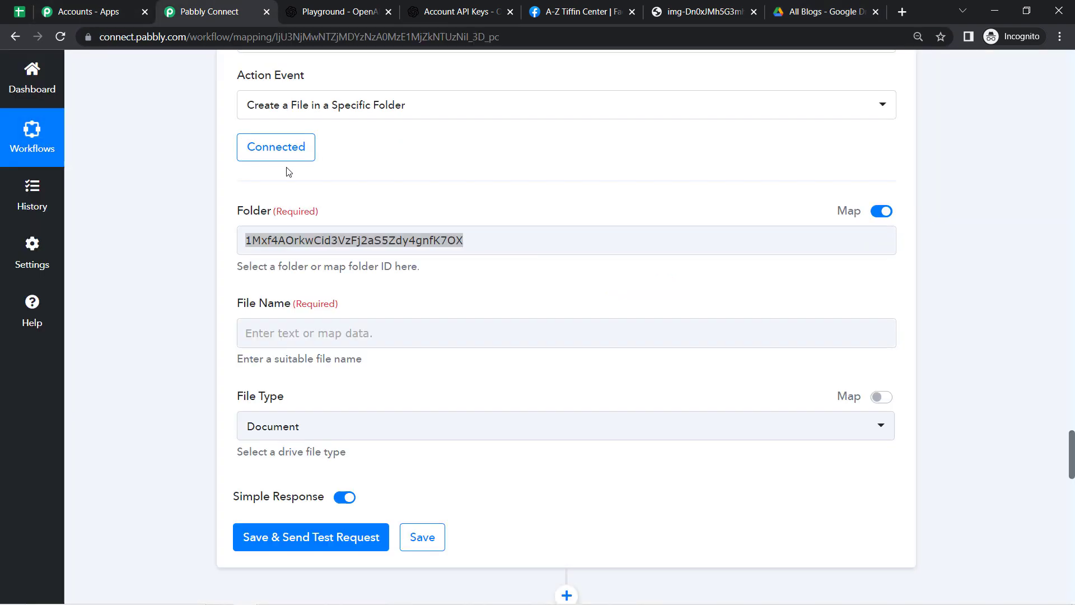
double_click(381, 240)
key("ctrl+v")
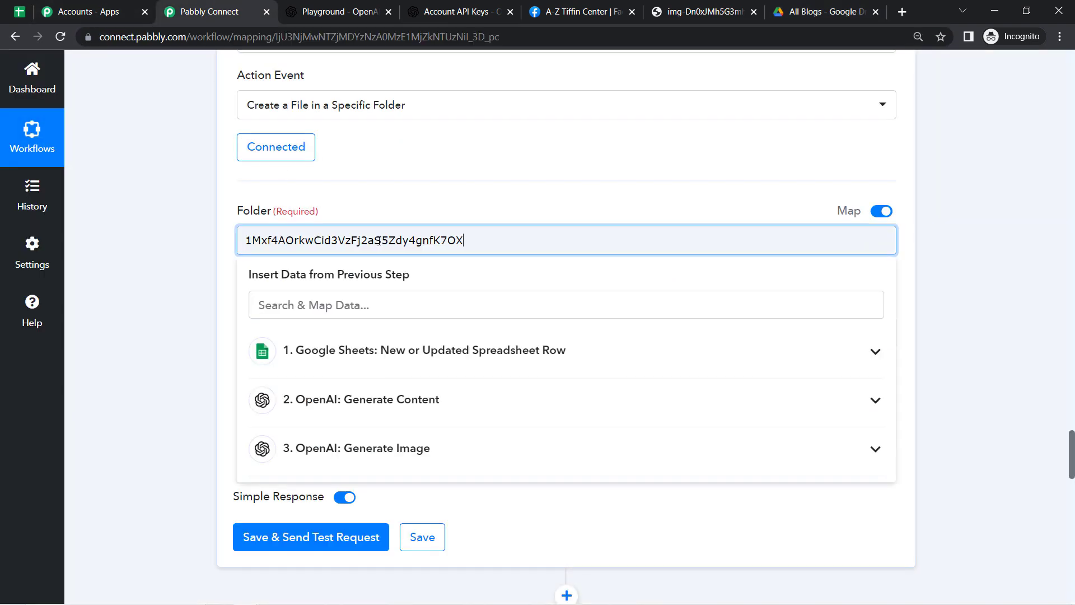
left_click(147, 252)
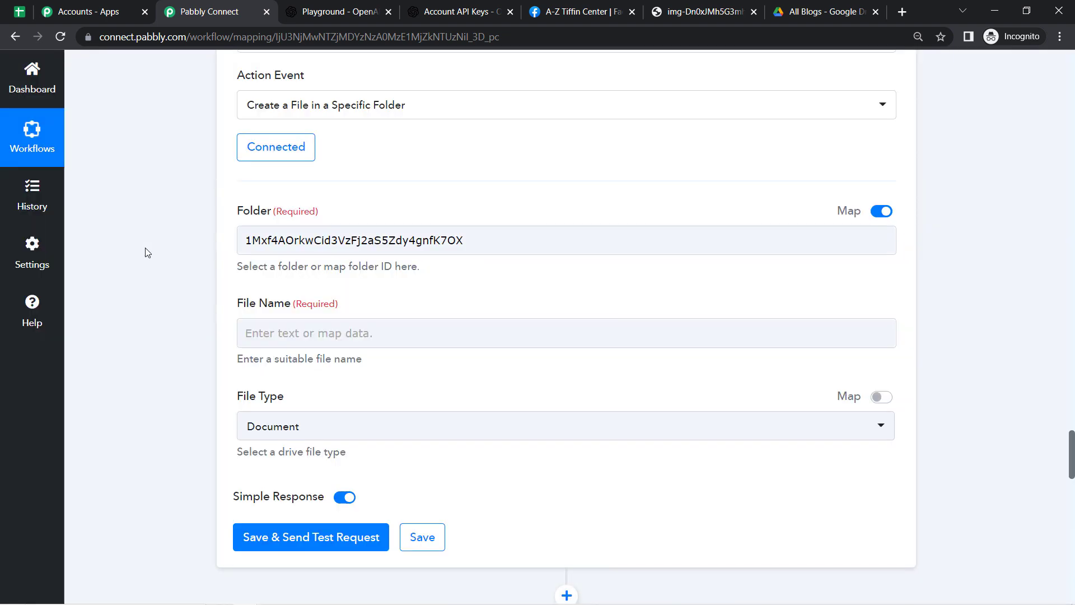
Step: Map the File Name to the Recipe Title from the Google Sheets trigger step
scroll(145, 252, "down", 2)
left_click(271, 242)
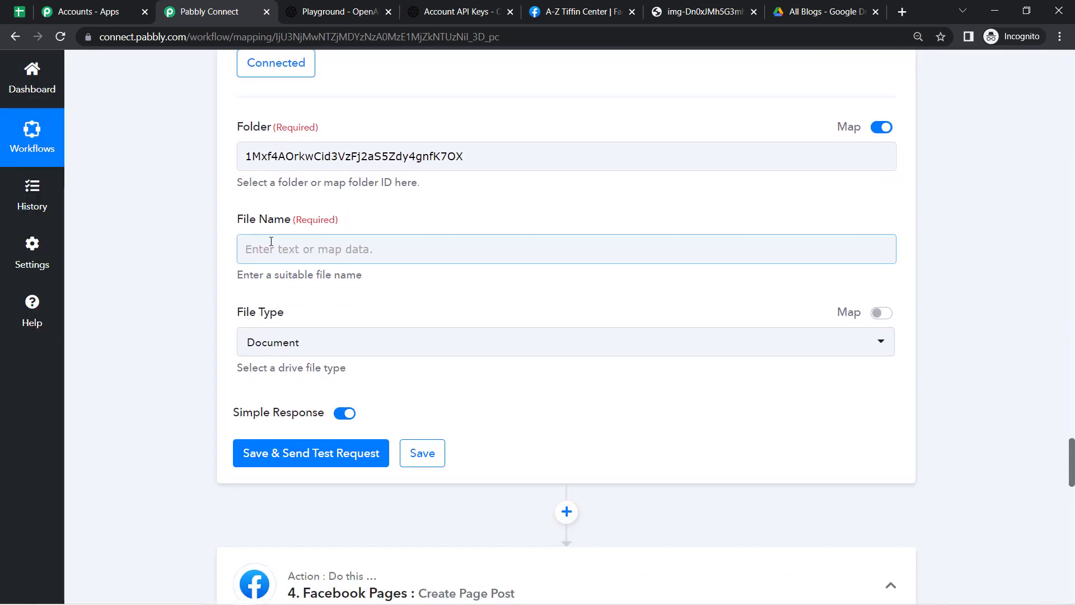
left_click(277, 250)
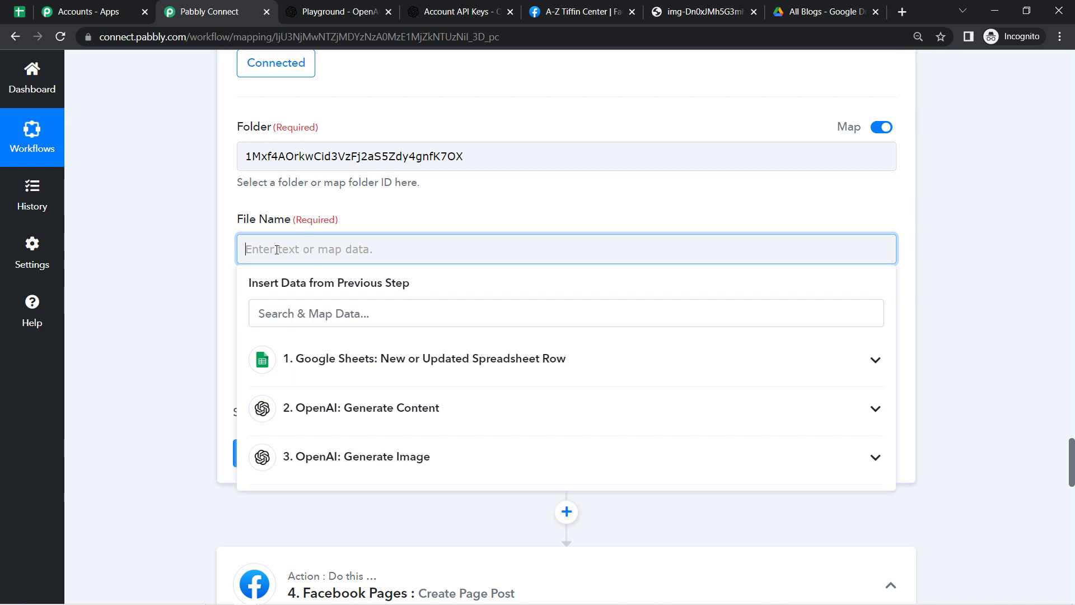
left_click(380, 374)
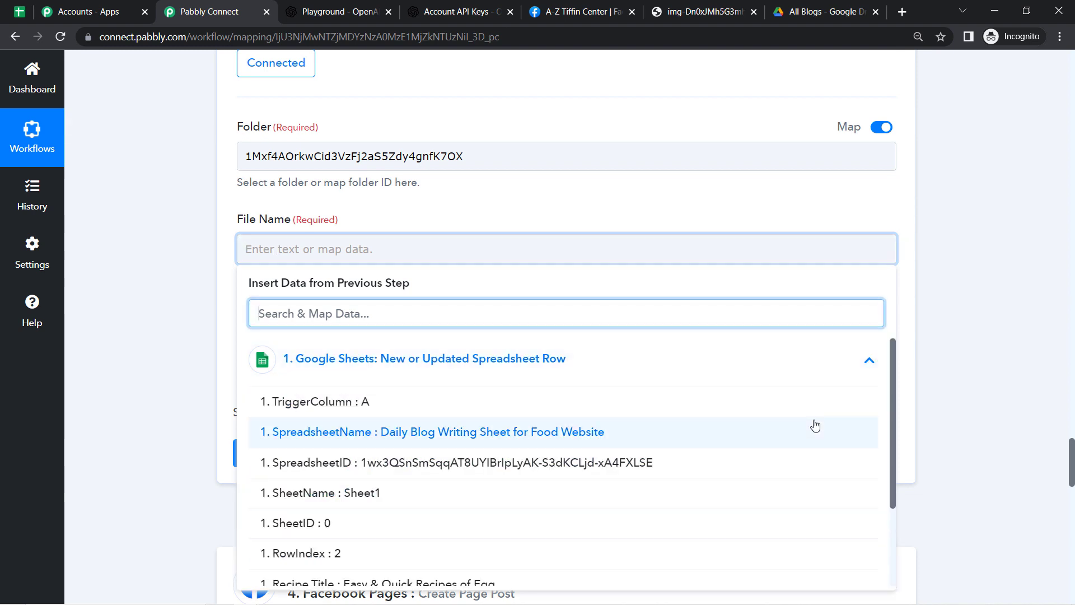
left_click_drag(893, 434, 890, 495)
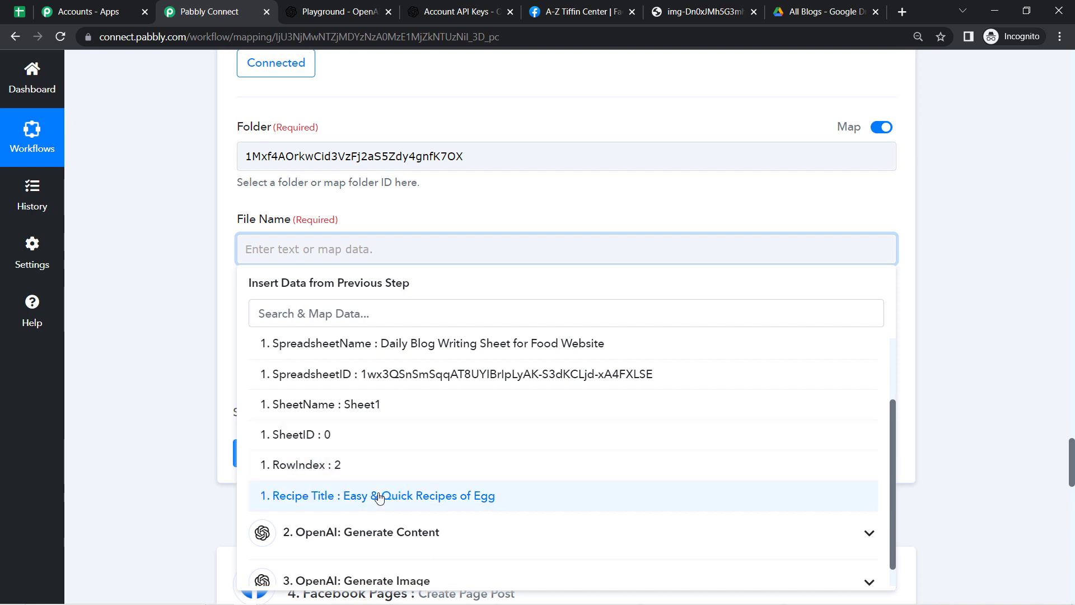
left_click(353, 496)
left_click(151, 267)
Step: Save the Google Drive action with a test request, and check the All Blogs folder in Google Drive for the created document
scroll(150, 266, "down", 3)
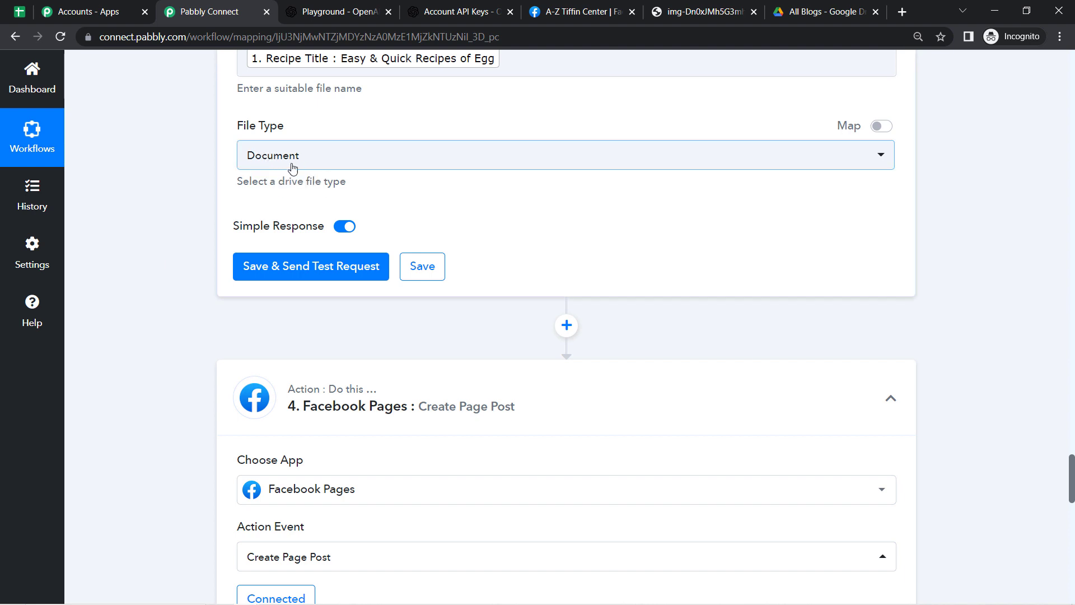
left_click(267, 272)
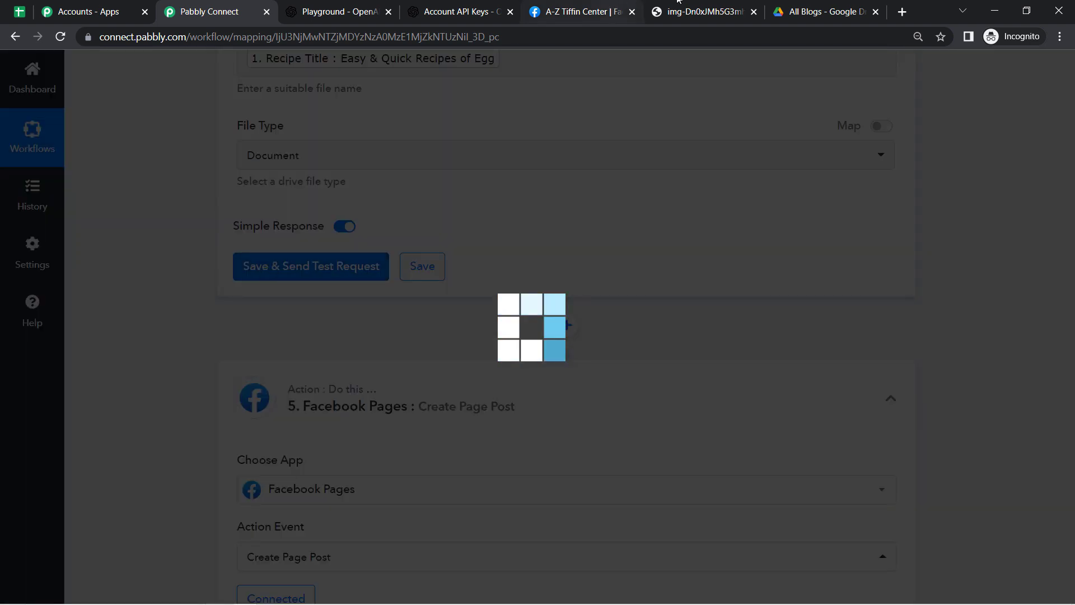
left_click(793, 6)
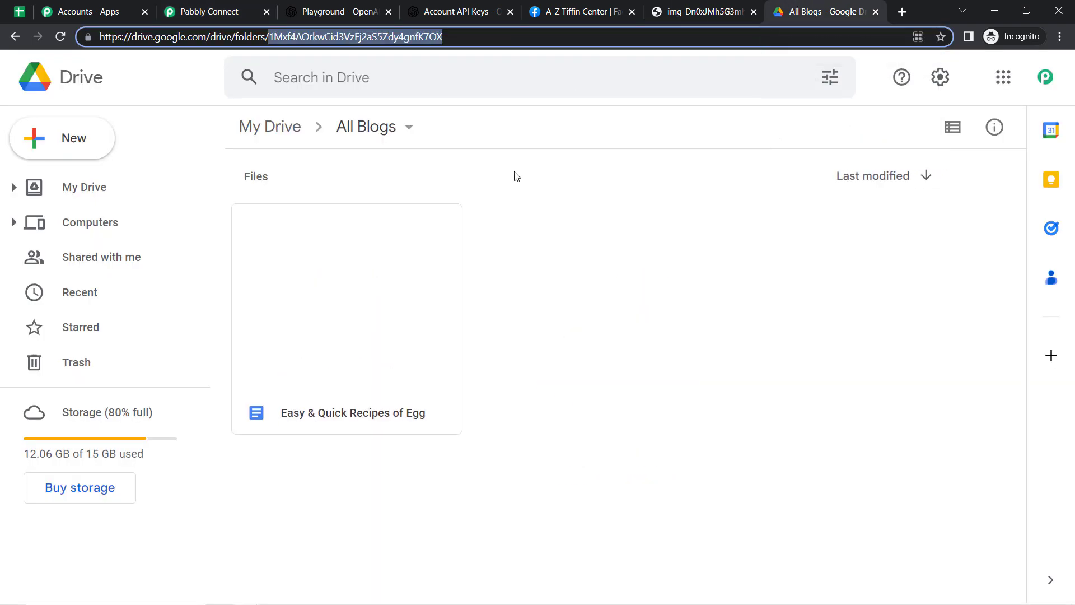
Step: Open the Easy & Quick Recipes of Egg document to check its content, and return to the Pabbly Connect workflow
double_click(306, 306)
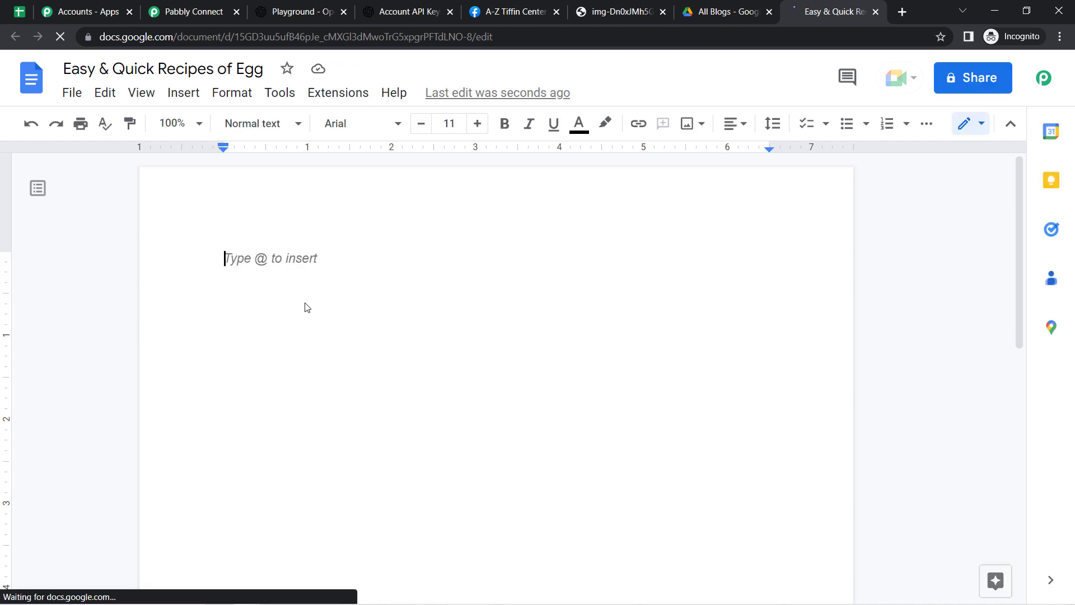
left_click(180, 12)
scroll(185, 289, "down", 6)
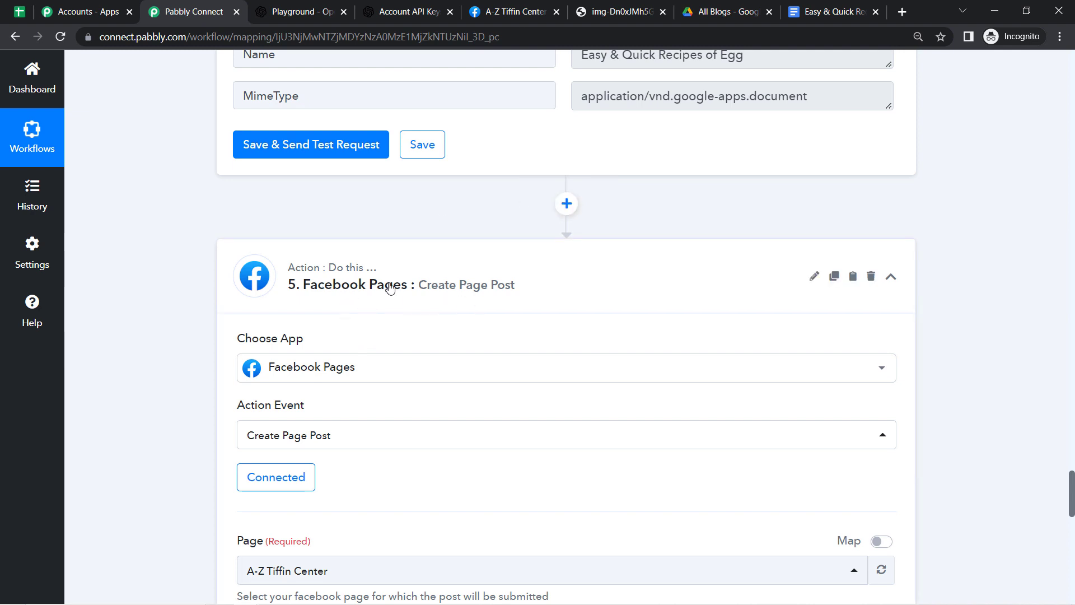
Step: Add a new action step before Facebook Pages and choose Google Drive as its app
left_click(567, 204)
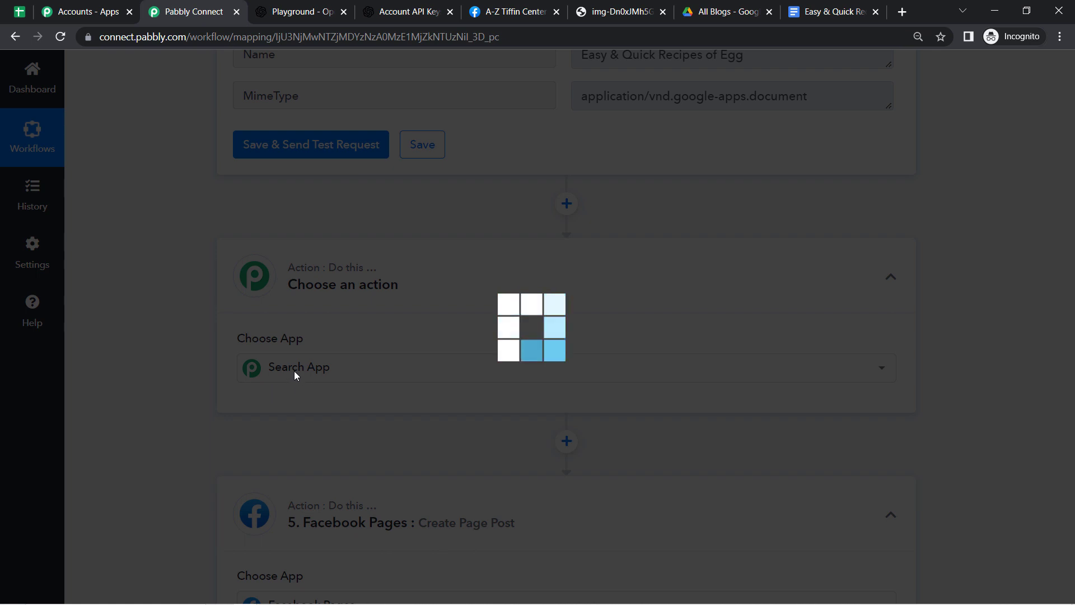
type("goog")
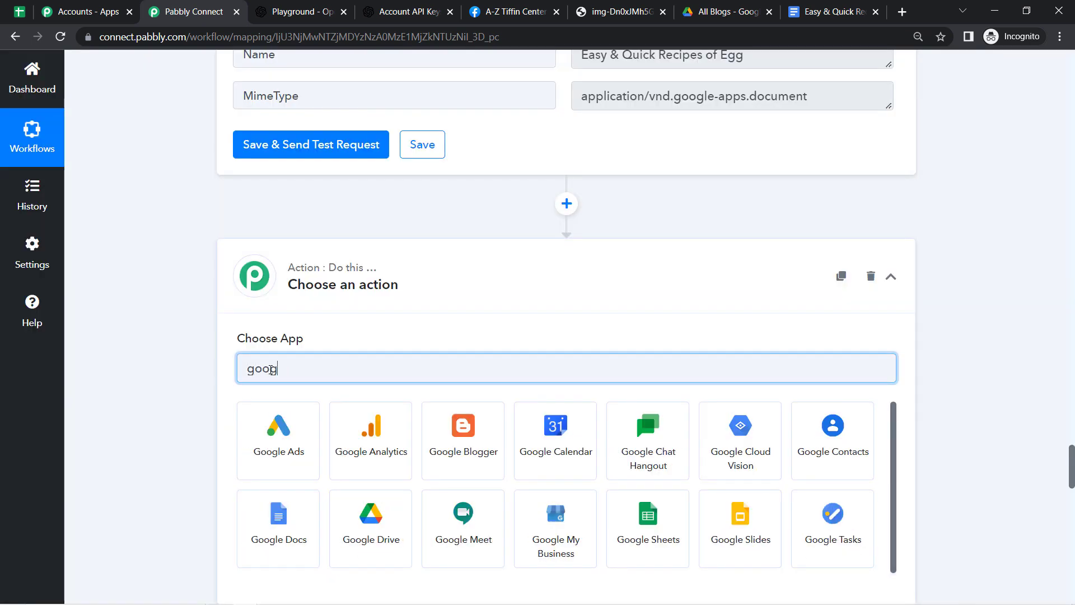
type("gle d")
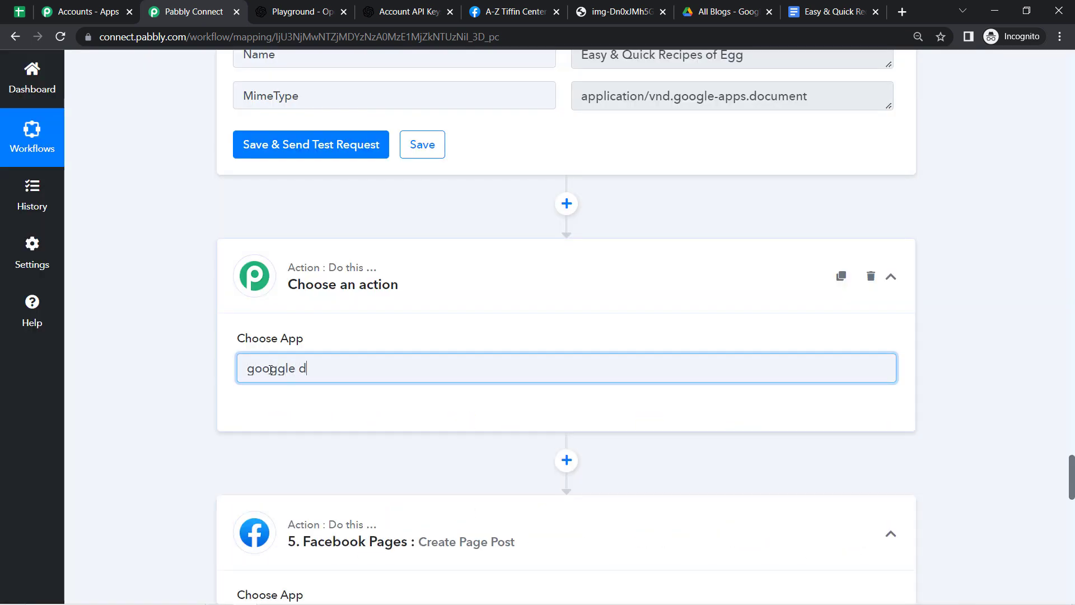
key("BackSpace")
key("BackSpace")
key("BackSpace")
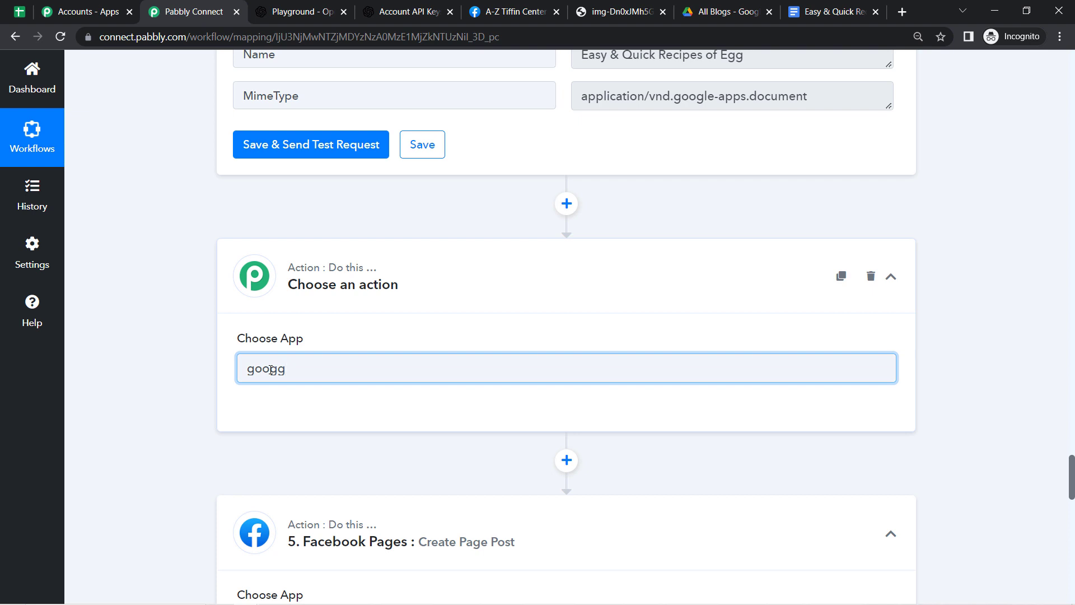
key("BackSpace")
type("r")
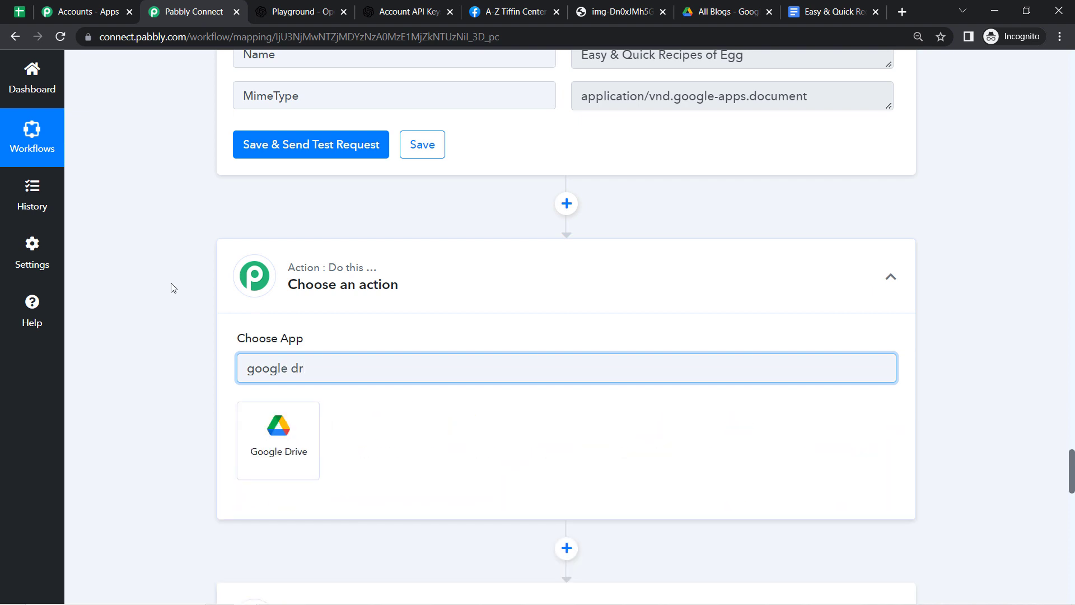
left_click(272, 424)
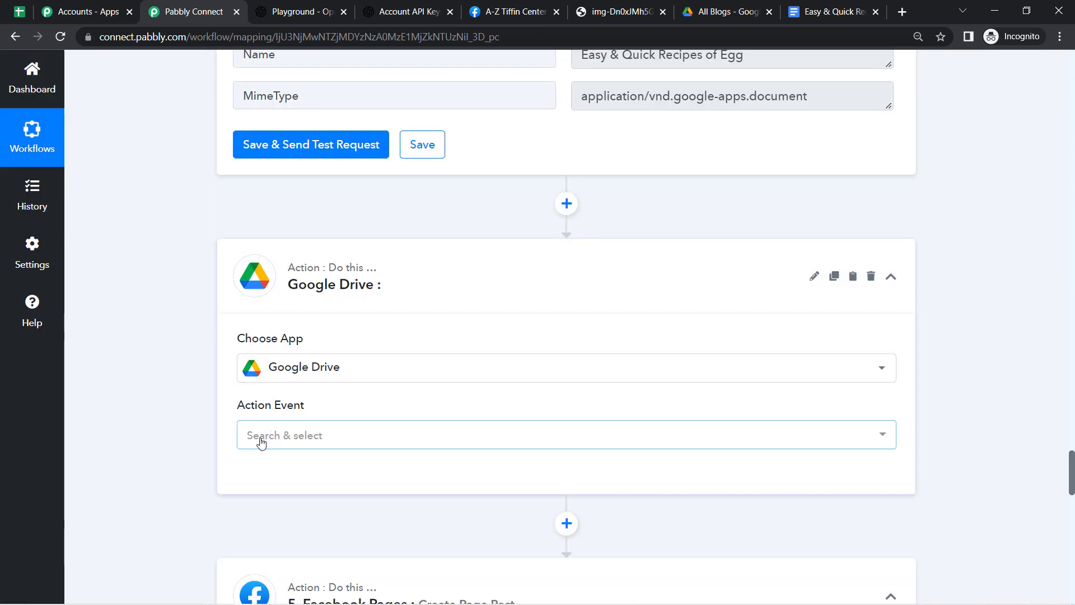
Step: Set the new Google Drive step's event to Update Content in a File and connect it through the existing connection Google Drive #375
left_click(259, 442)
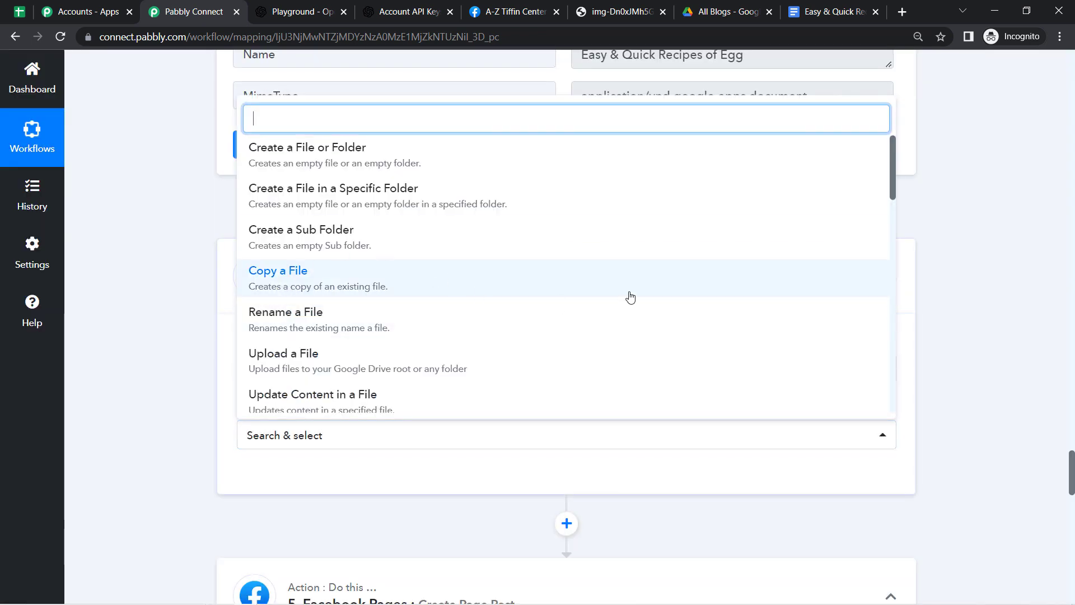
left_click(331, 398)
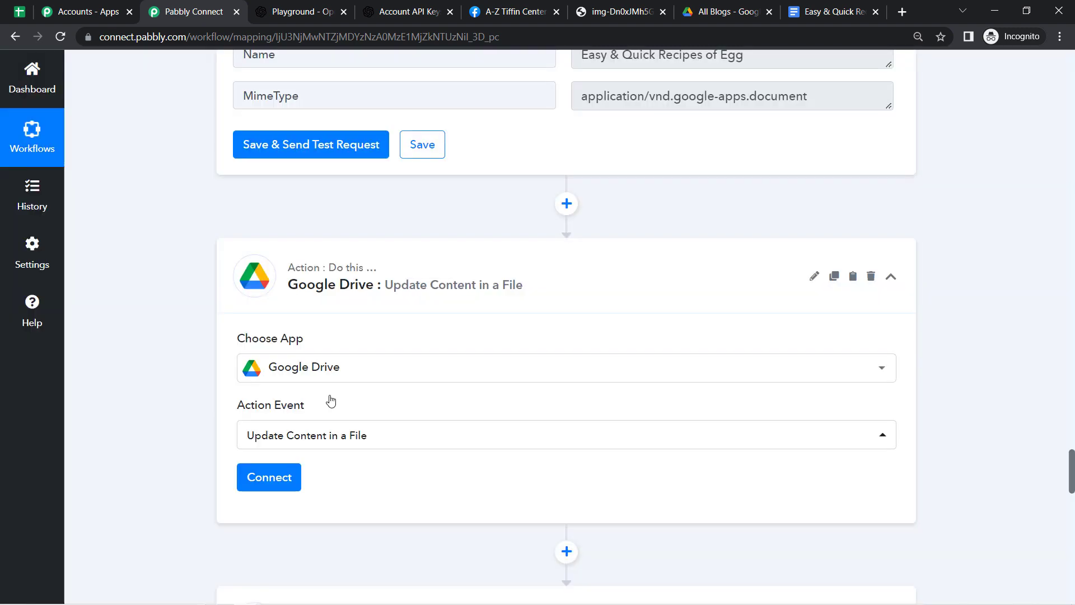
left_click(274, 486)
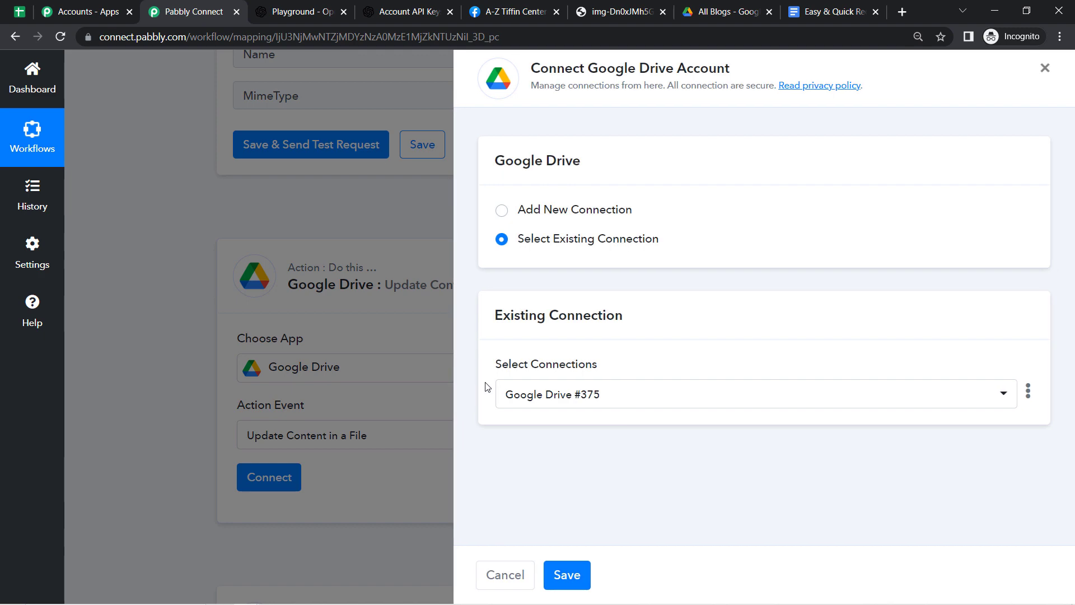
left_click(565, 574)
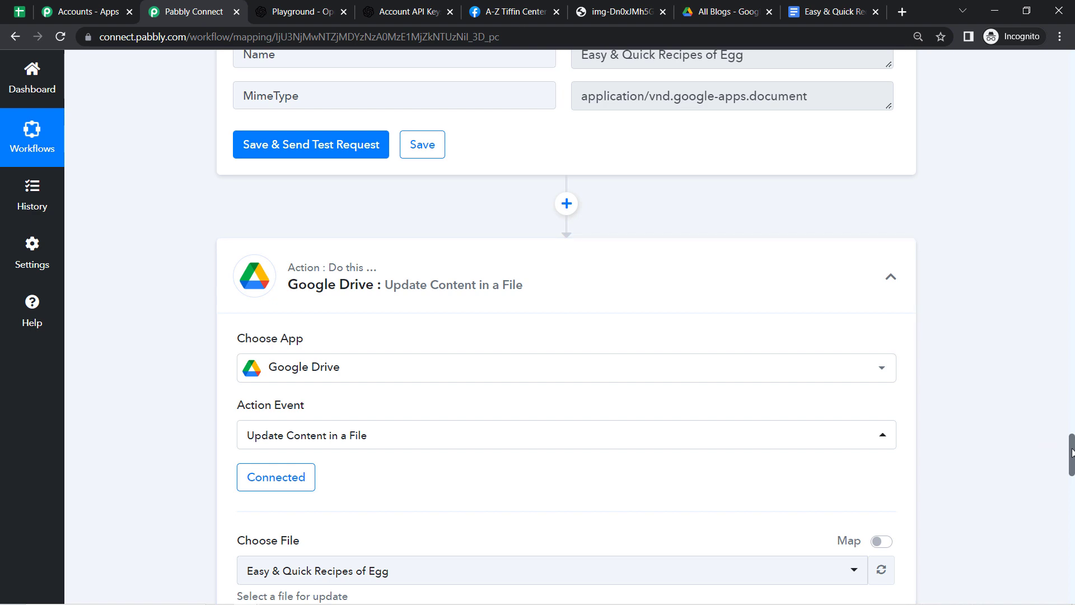
Step: Enable mapping for Choose File and replace its value with the Id from the Create a File in a Specific Folder step
left_click_drag(1071, 452, 1071, 479)
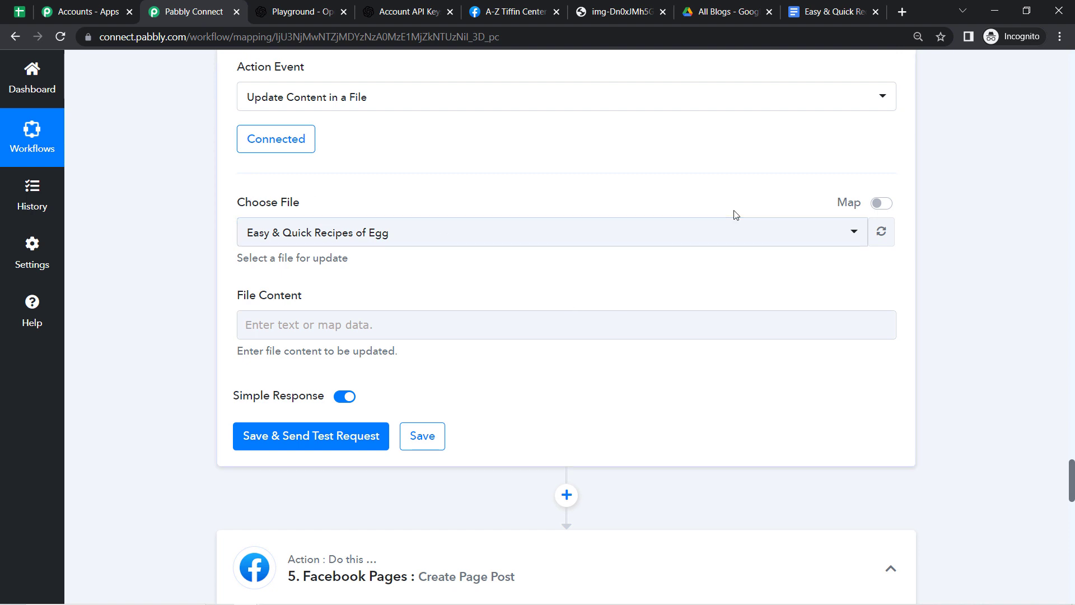
left_click(879, 206)
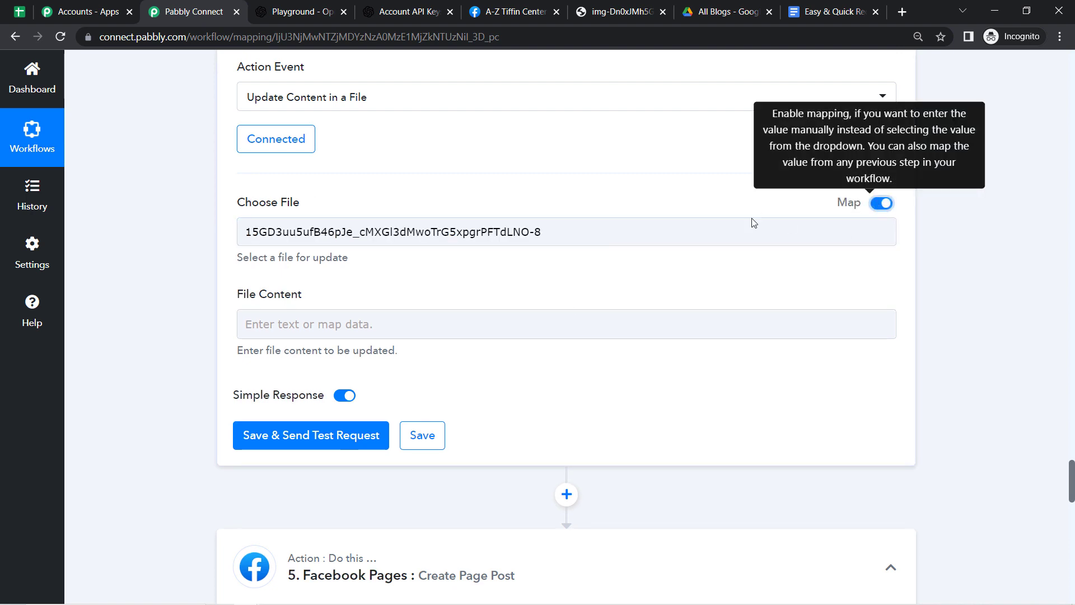
triple_click(446, 227)
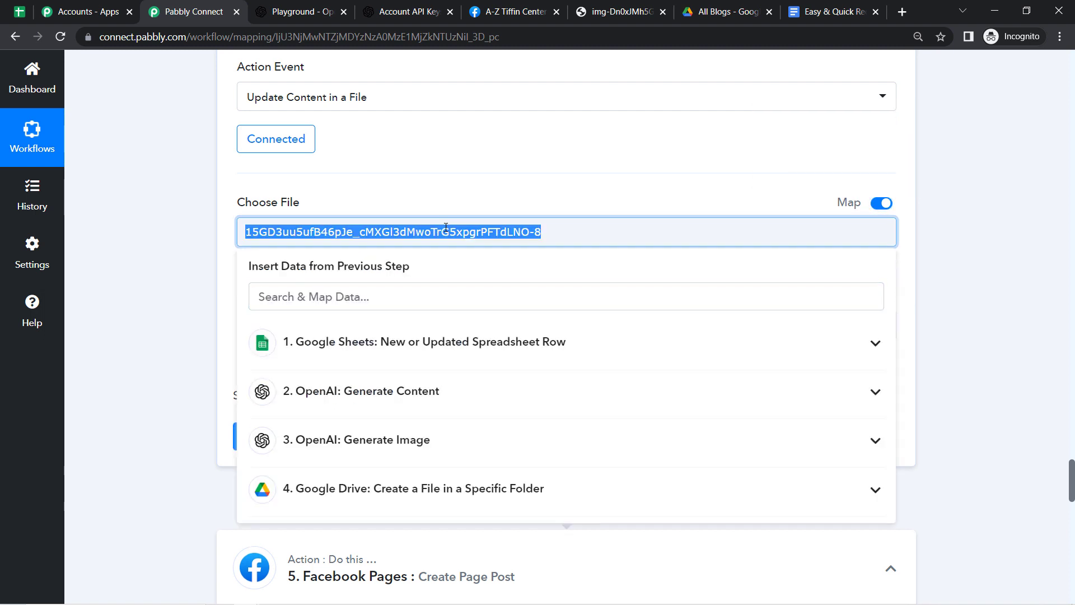
key("BackSpace")
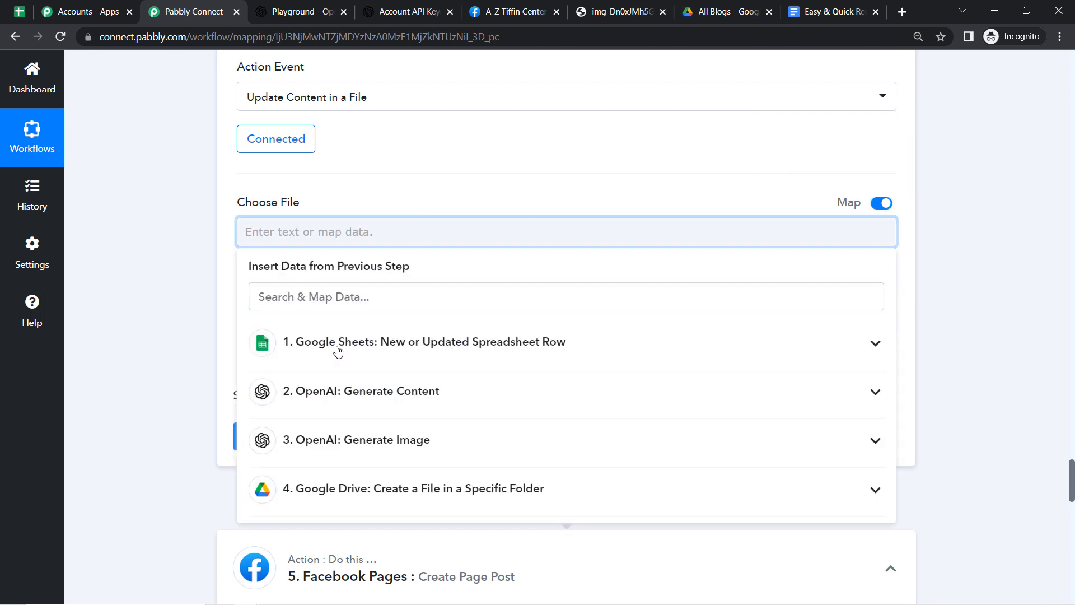
left_click(390, 489)
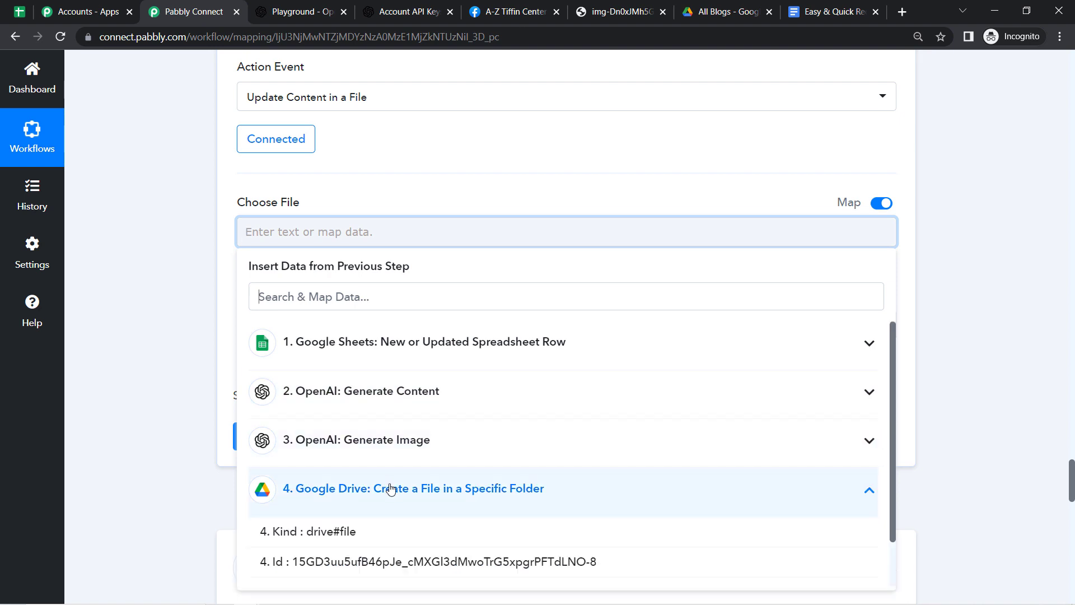
left_click(331, 562)
left_click(149, 307)
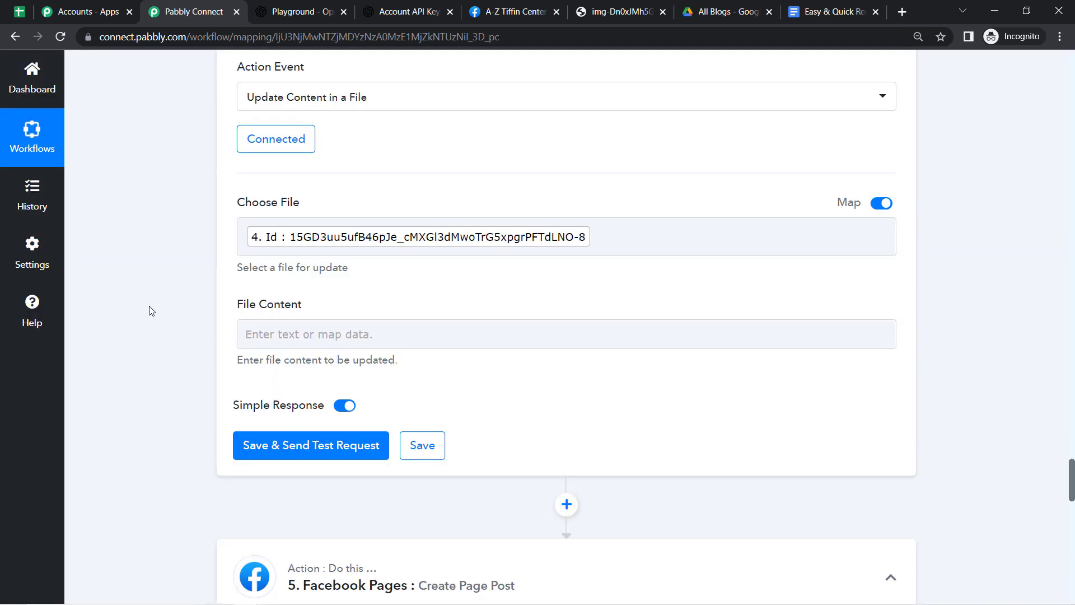
Step: Map the File Content to Choices 0 Text from the OpenAI Generate Content step
left_click(275, 334)
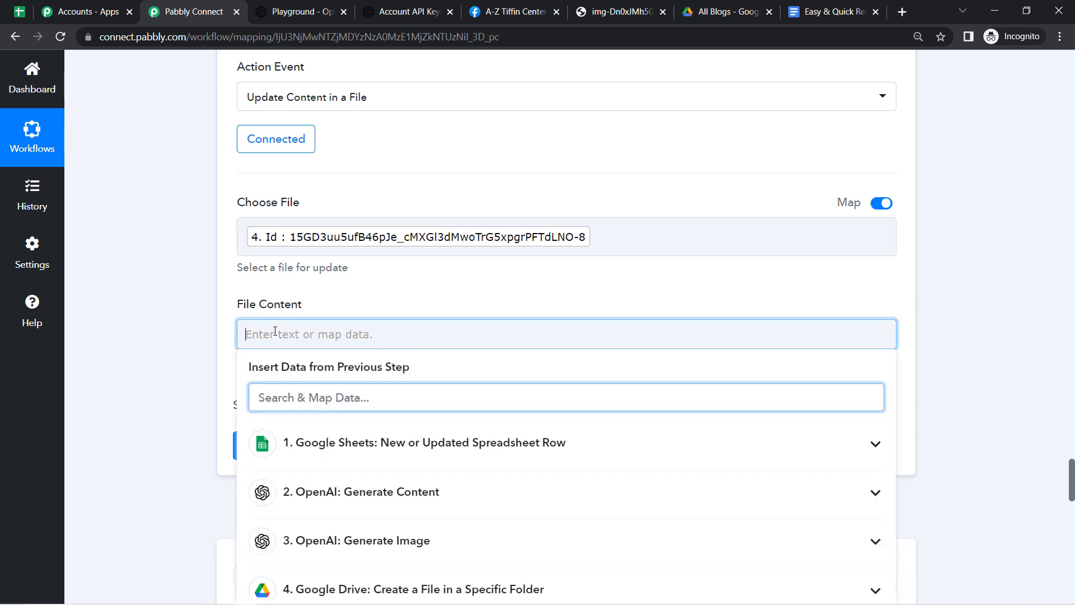
left_click(383, 497)
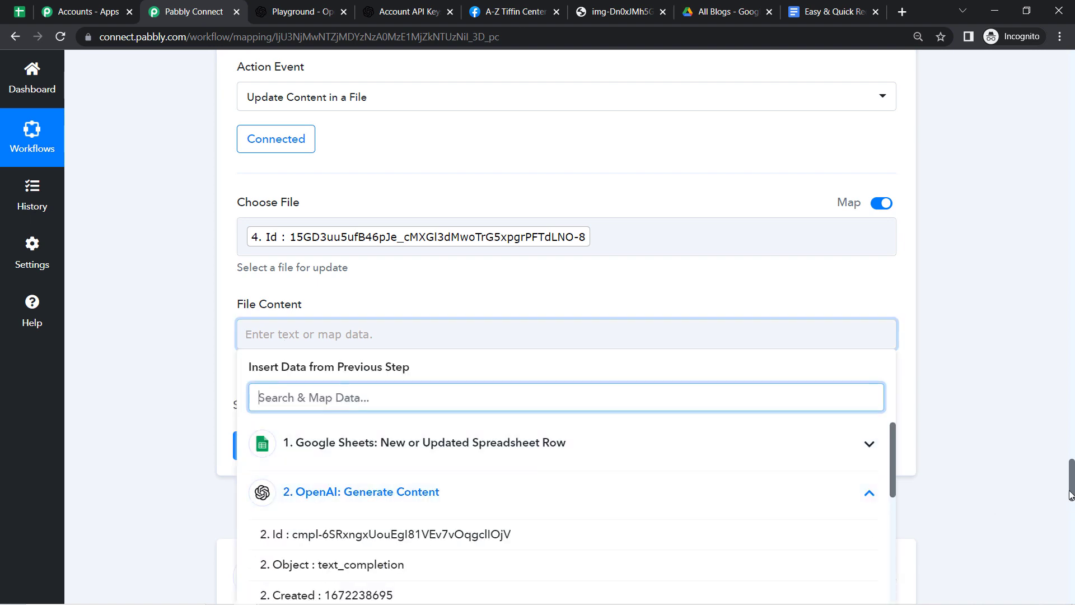
scroll(1071, 491, "down", 5)
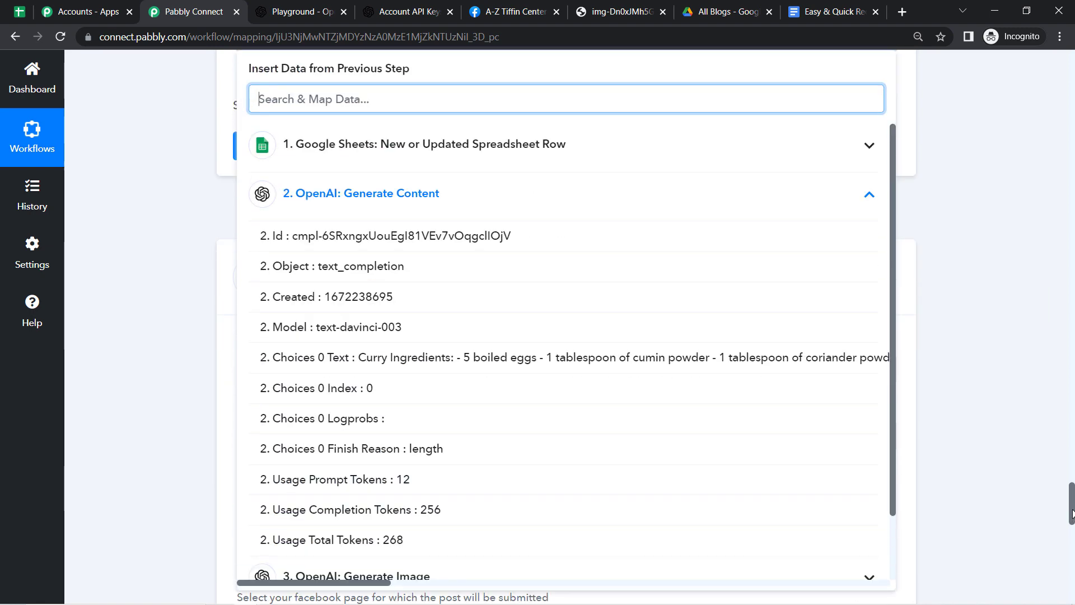
left_click(321, 364)
left_click(127, 288)
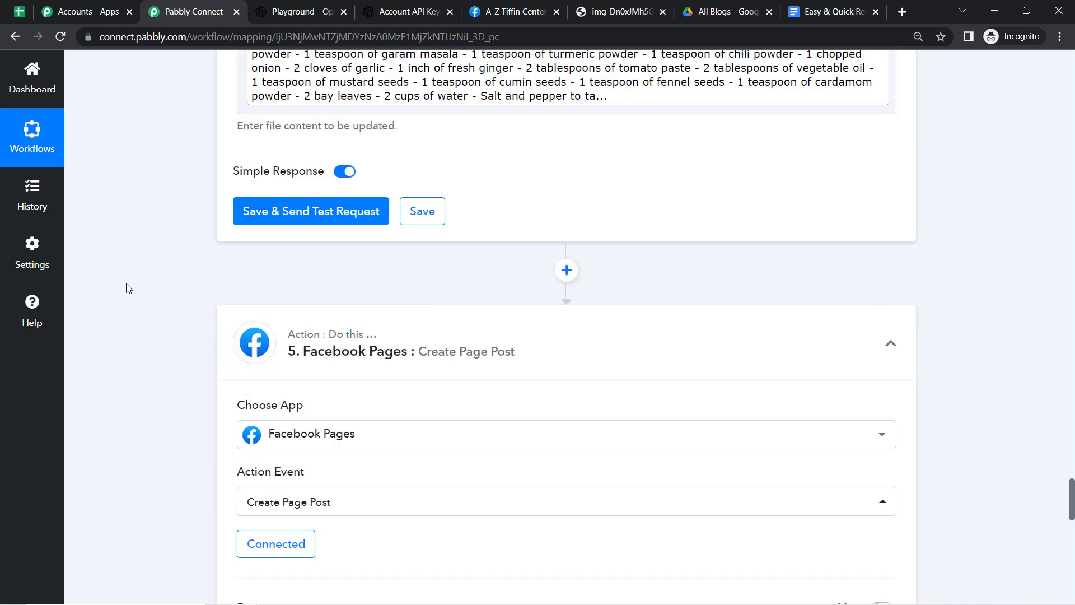
Step: Save the Update Content in a File step with a test request, and check the recipe document in Google Docs
left_click(330, 213)
left_click(812, 15)
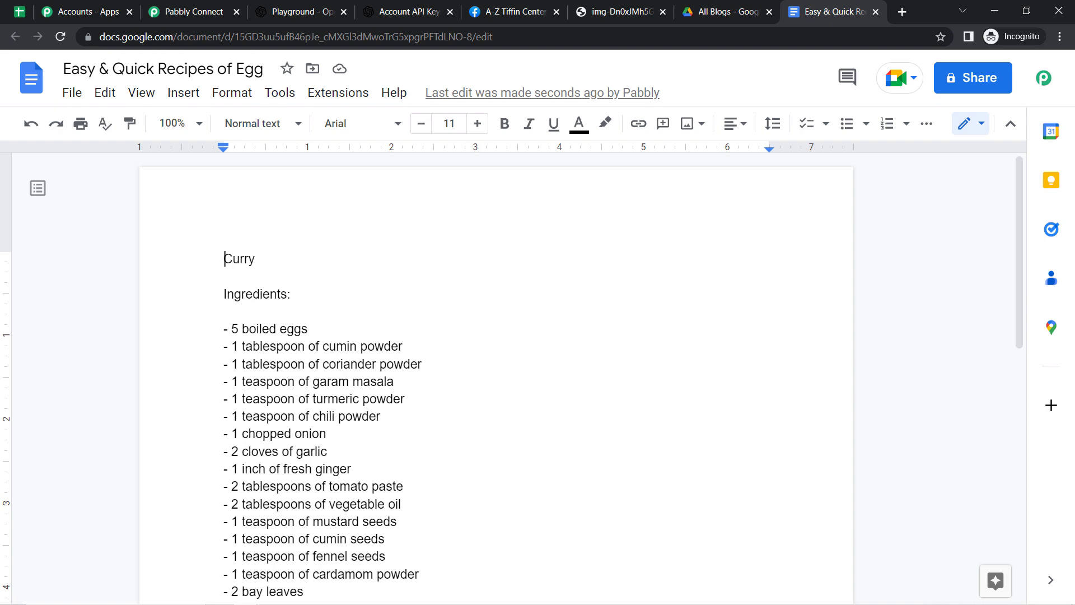
left_click(200, 5)
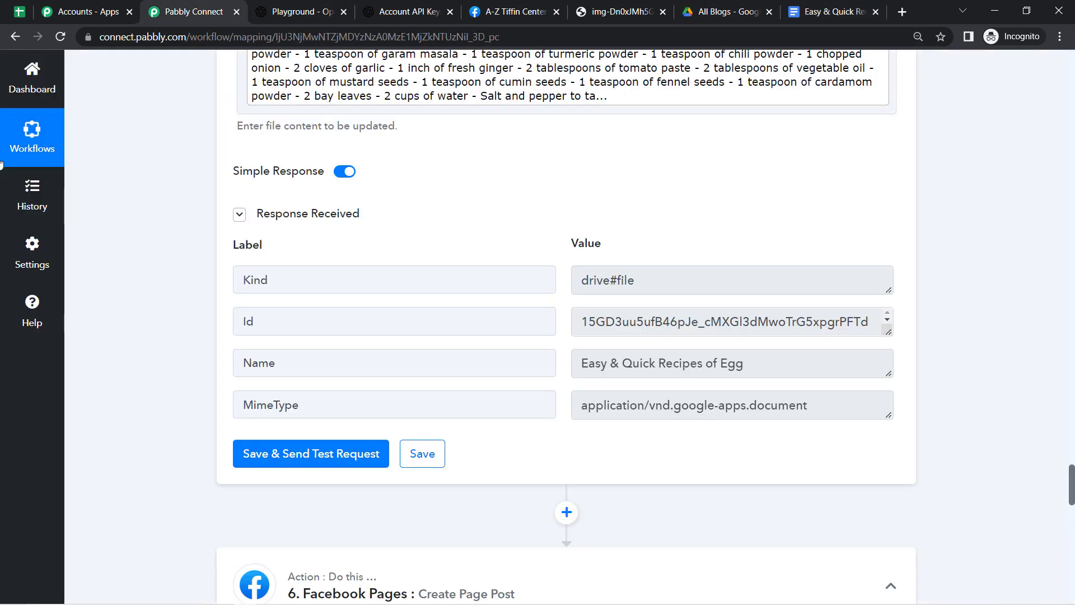
Step: Switch to the Daily Blog Writing Sheet for Food Website and examine the egg recipe row's title and Recipe Link cells
scroll(139, 200, "up", 1)
scroll(139, 200, "down", 2)
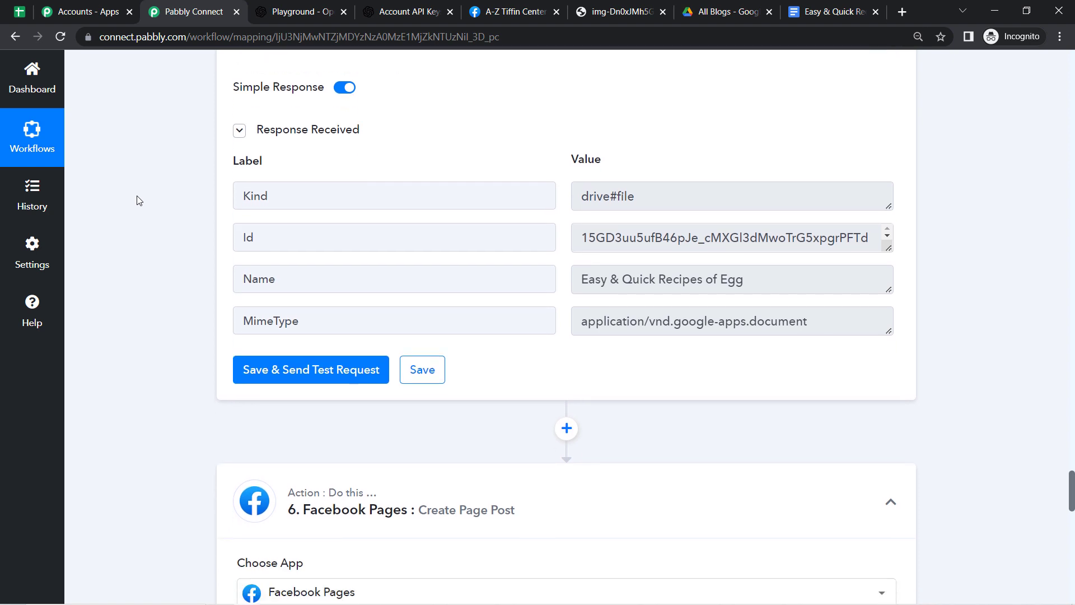
scroll(139, 201, "down", 2)
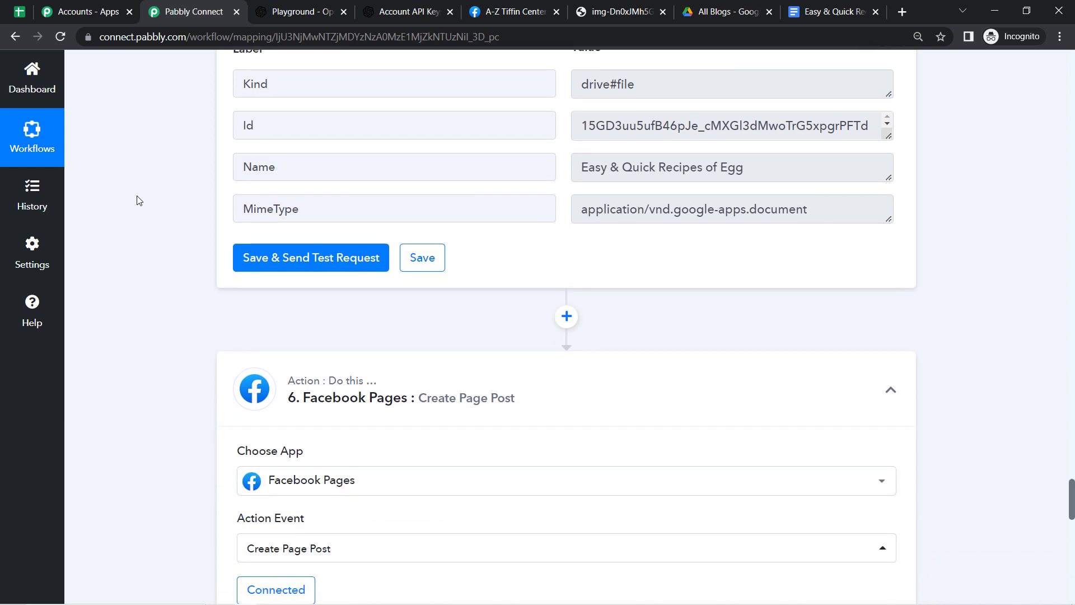
left_click(19, 11)
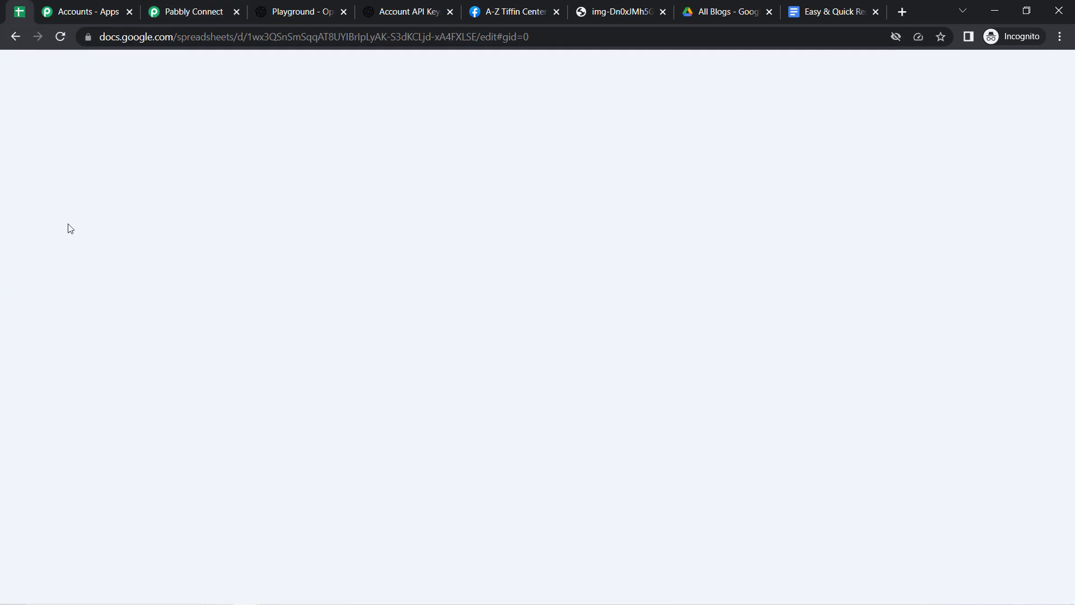
left_click(240, 237)
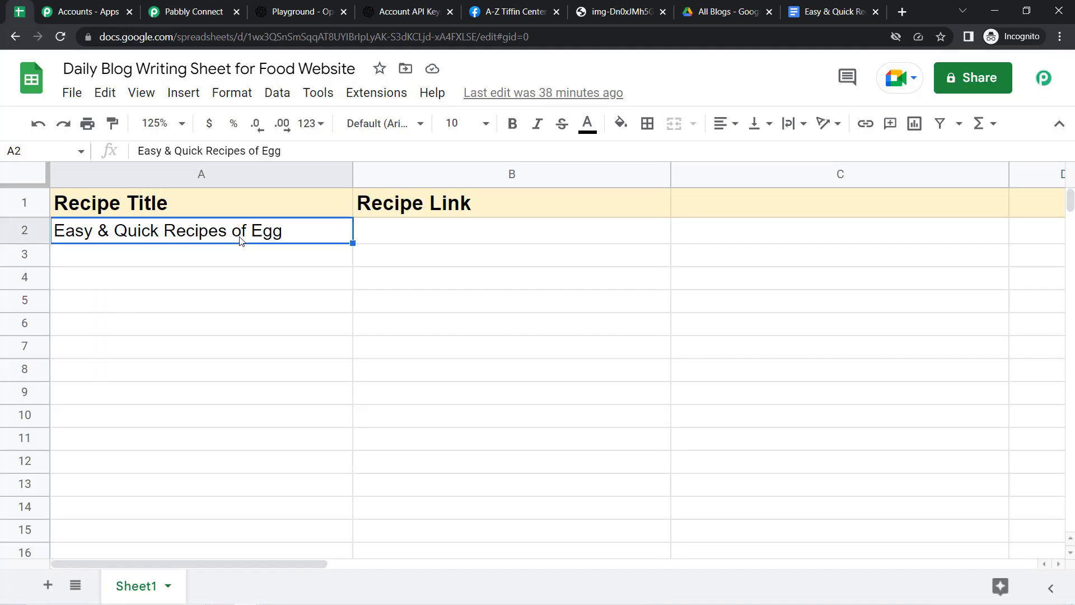
left_click(406, 239)
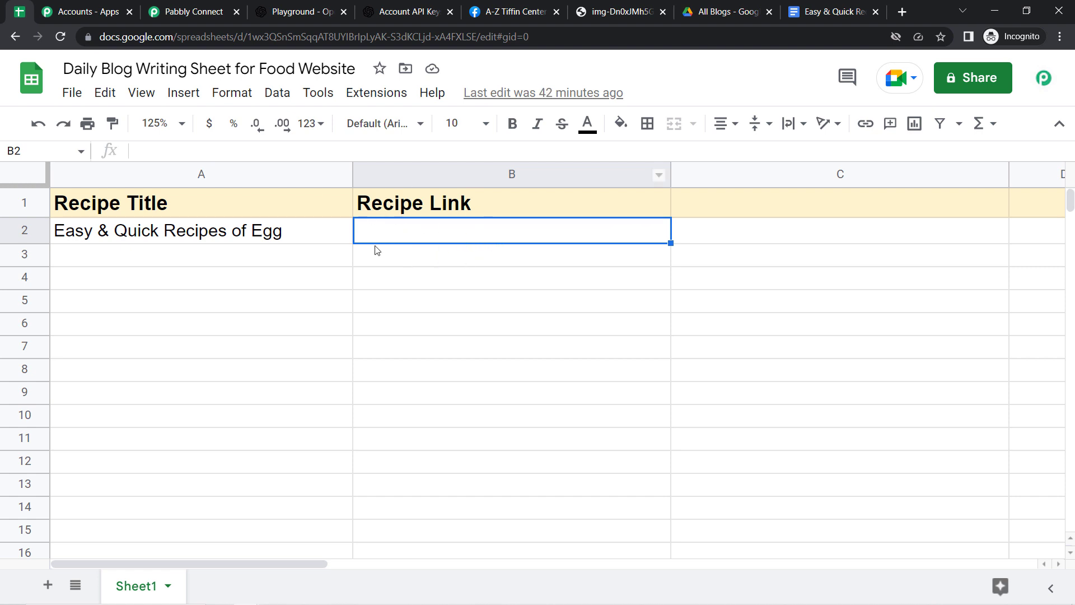
double_click(417, 234)
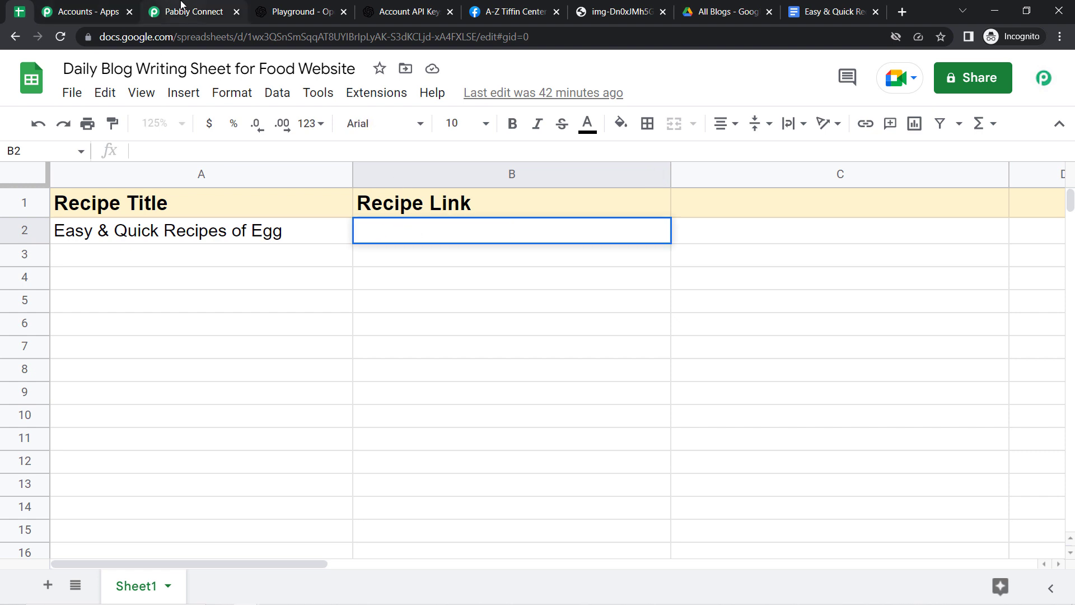
Step: Back in Pabbly Connect, add a Google Drive action before the Facebook Pages step with the Share a File With Anyone event
left_click(159, 6)
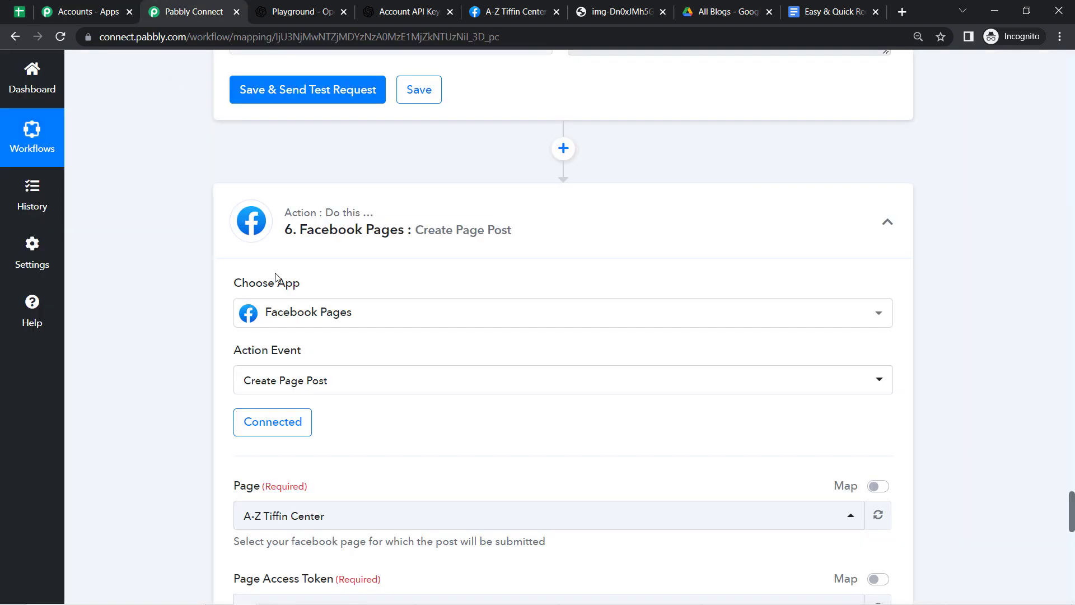
left_click(567, 154)
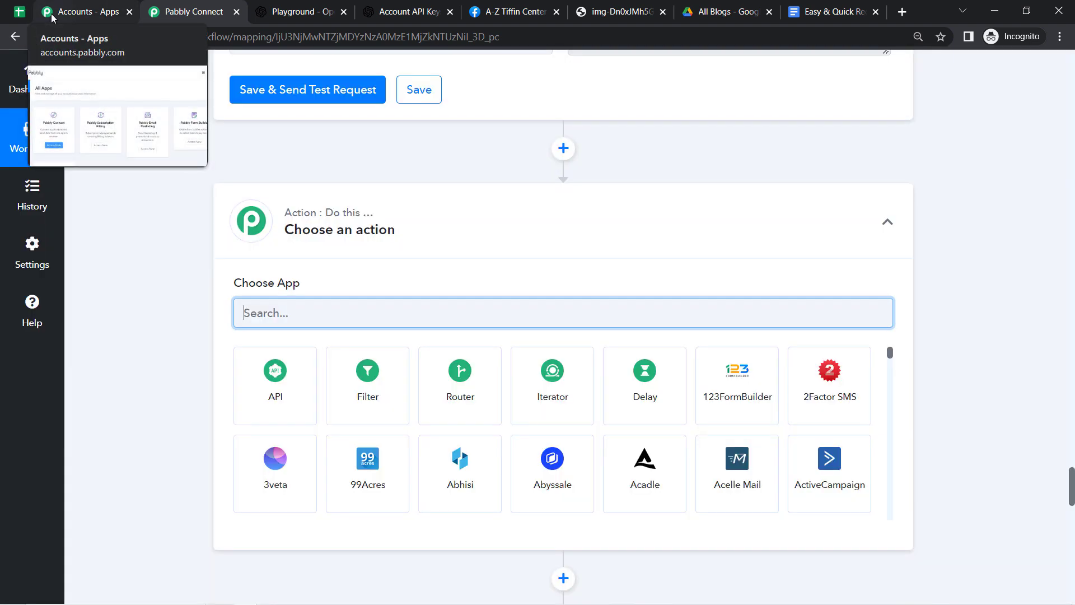
type("google dri")
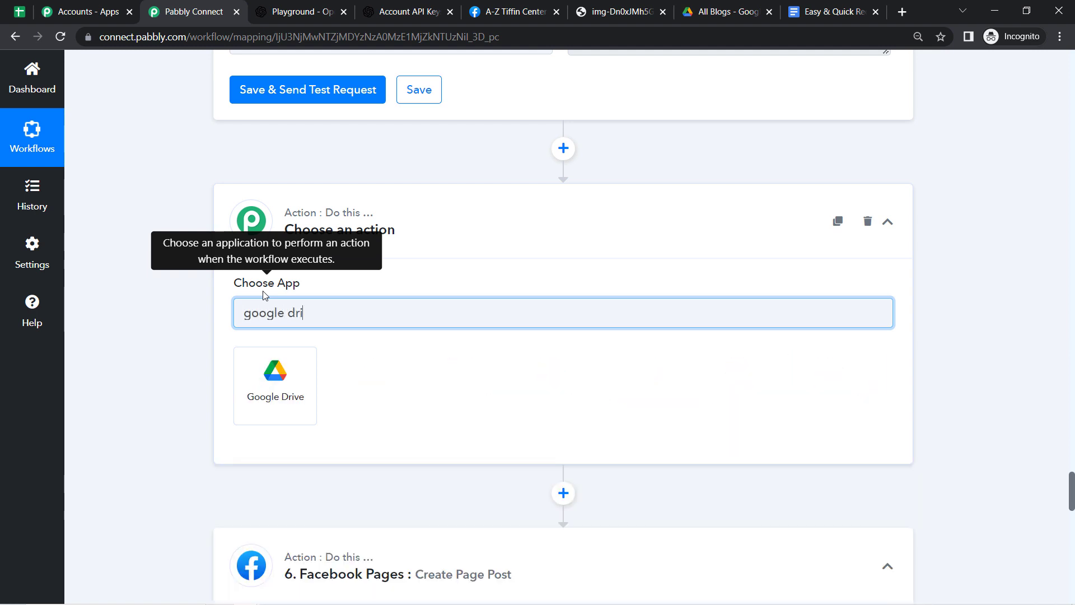
left_click(280, 386)
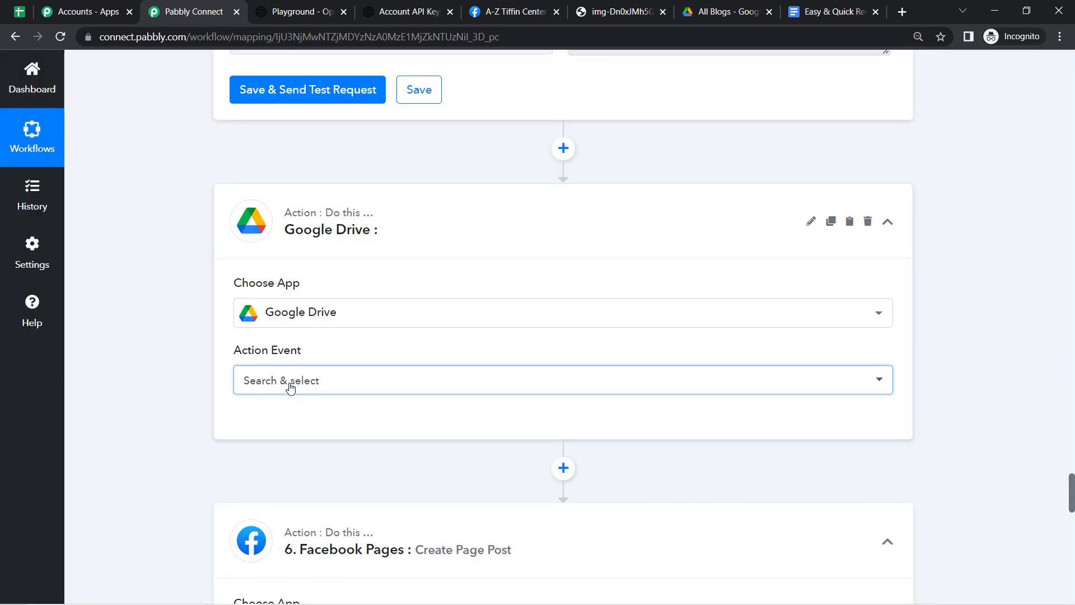
left_click(290, 386)
type("shar")
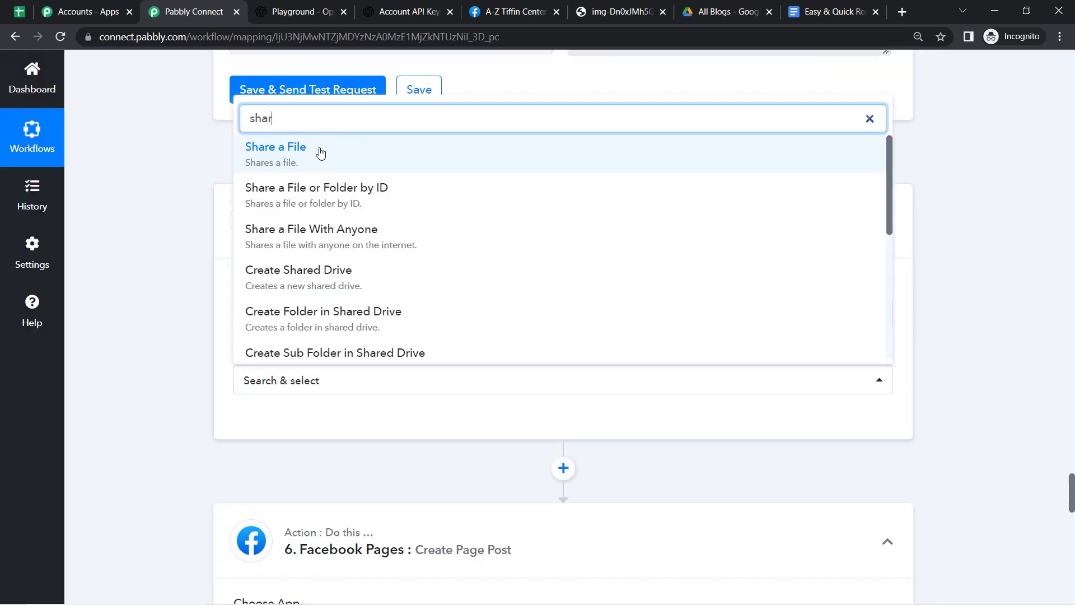
left_click(289, 237)
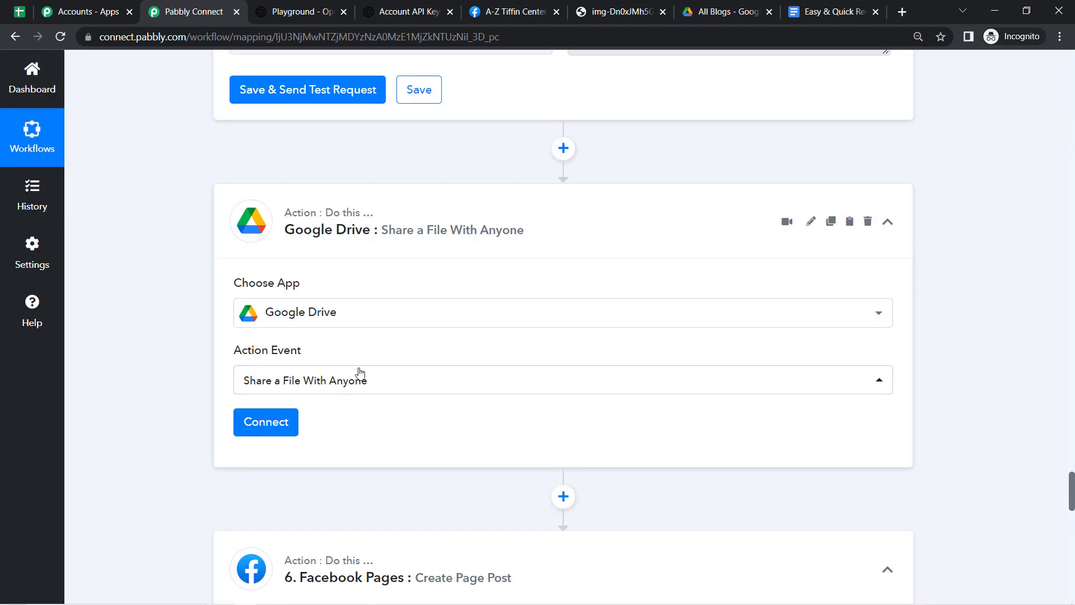
Step: Check the egg recipe document's sharing status in Google Docs and the egg row's Recipe Link cell in the Daily Blog Writing Sheet
left_click(853, 5)
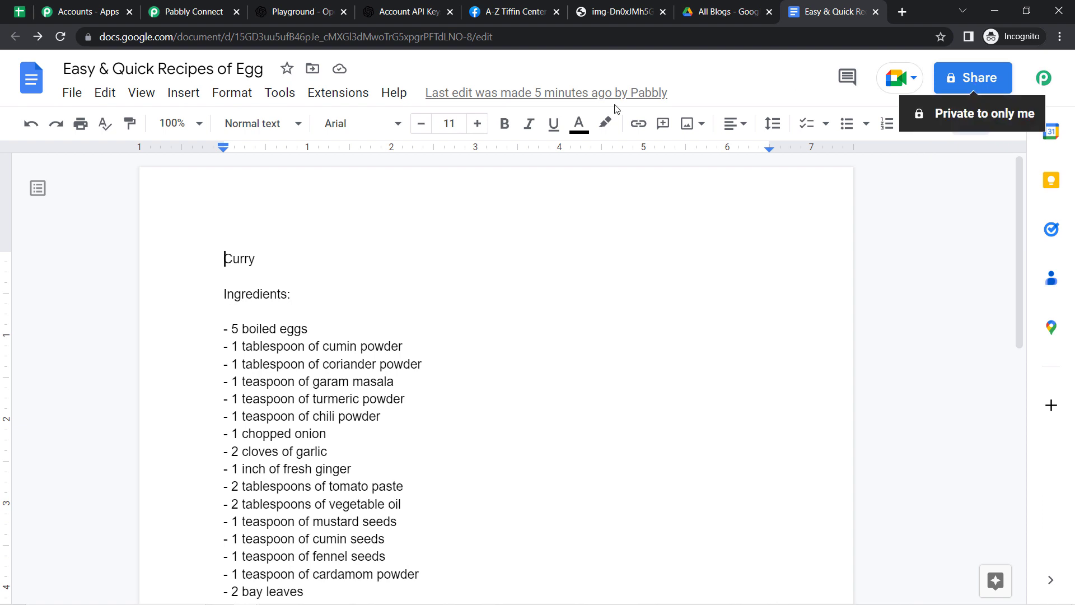
left_click(17, 11)
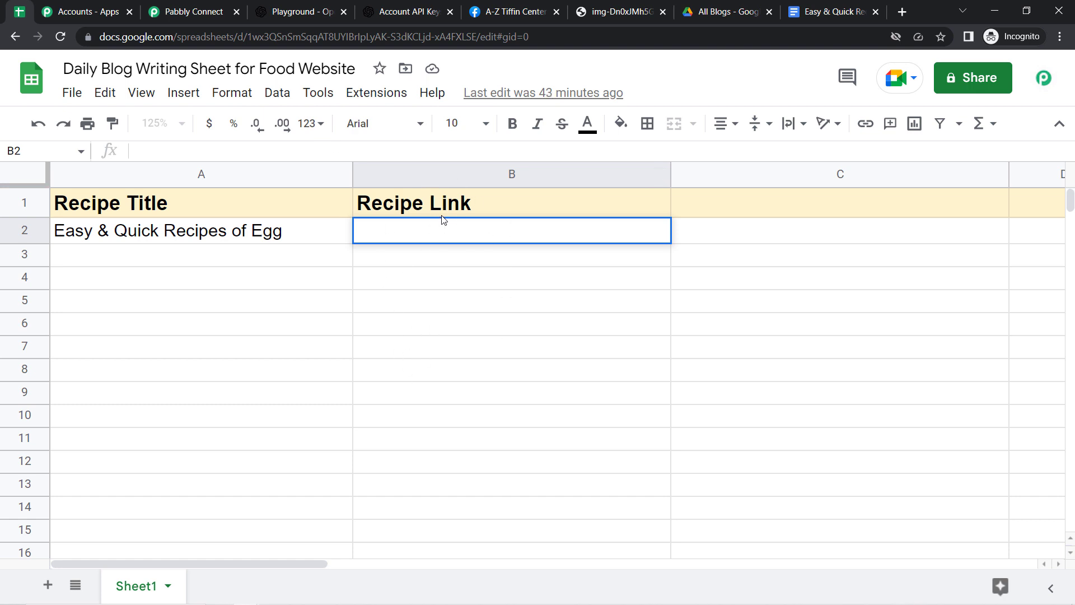
left_click(433, 308)
left_click(462, 236)
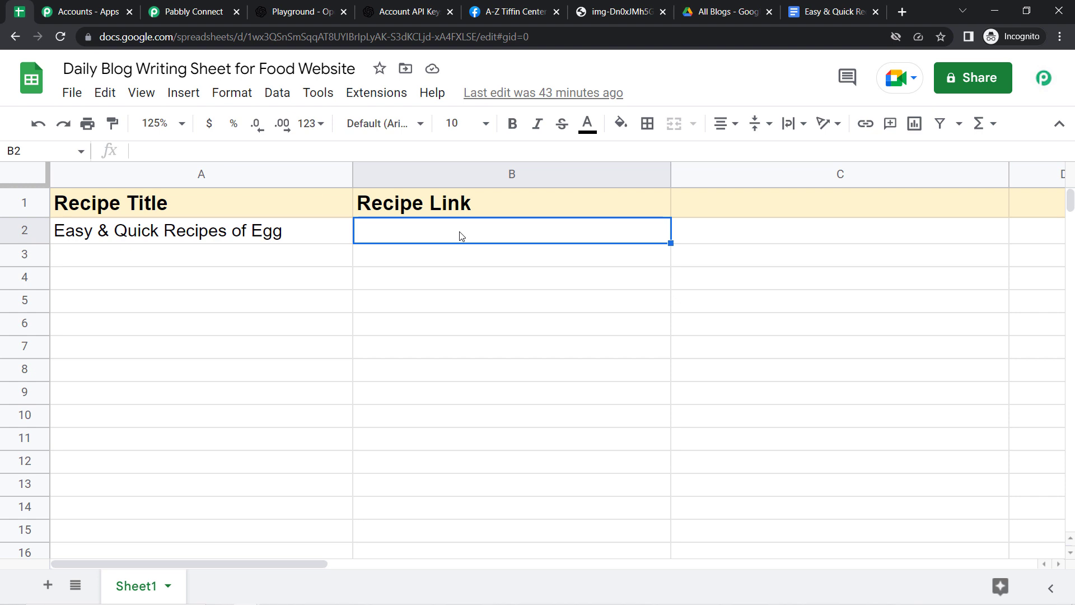
left_click(441, 328)
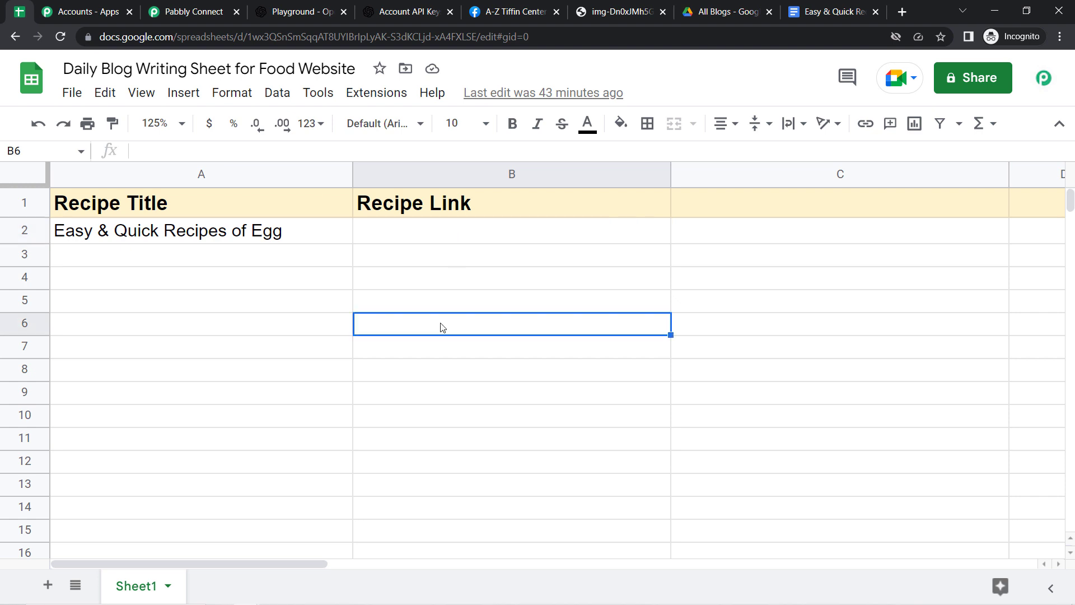
Step: Return to Pabbly Connect and connect the Share a File With Anyone step using the existing Google Drive #375 connection
left_click(190, 12)
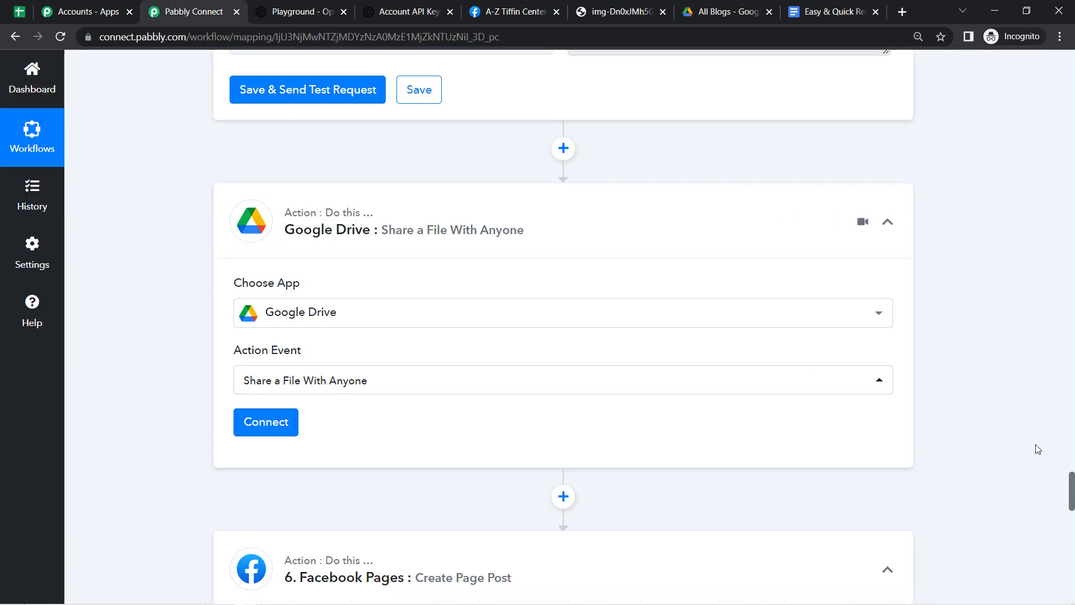
mouse_move(1072, 489)
left_mouse_down()
mouse_move(1071, 443)
mouse_move(1071, 506)
left_mouse_up()
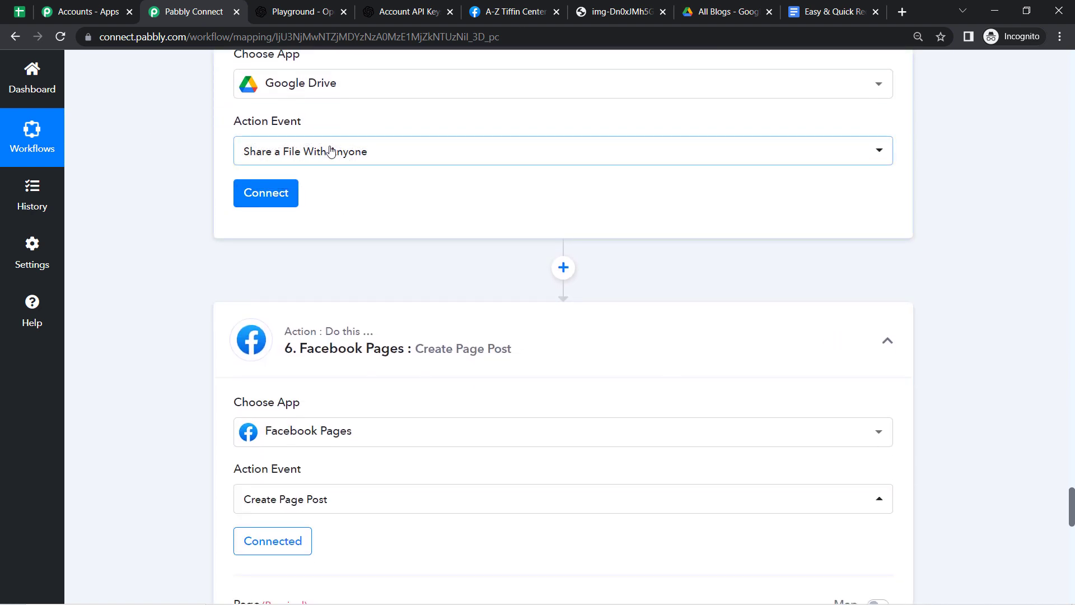
left_click(274, 198)
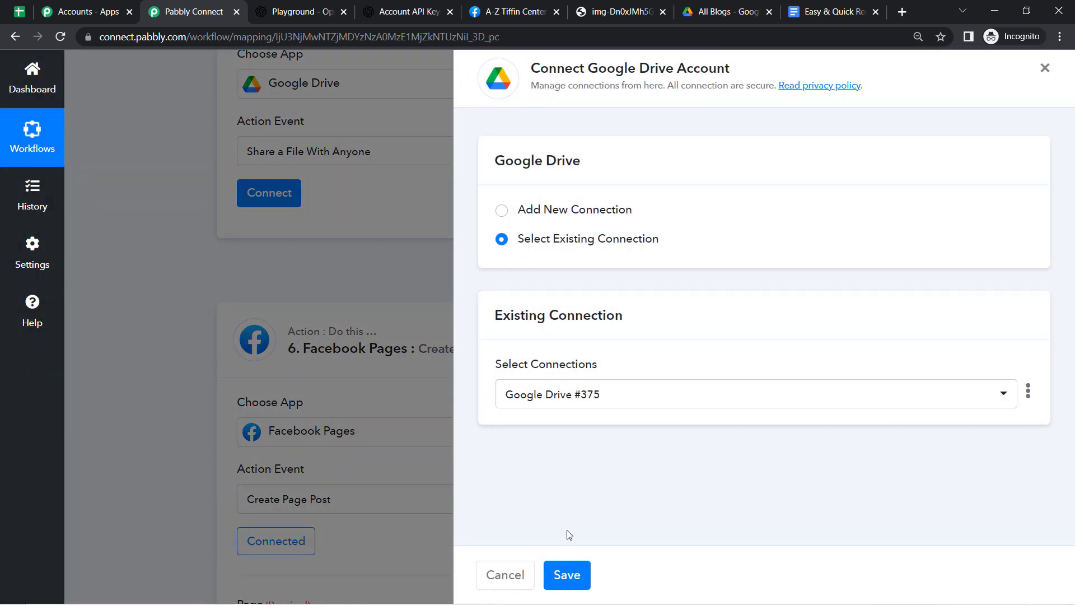
left_click(570, 574)
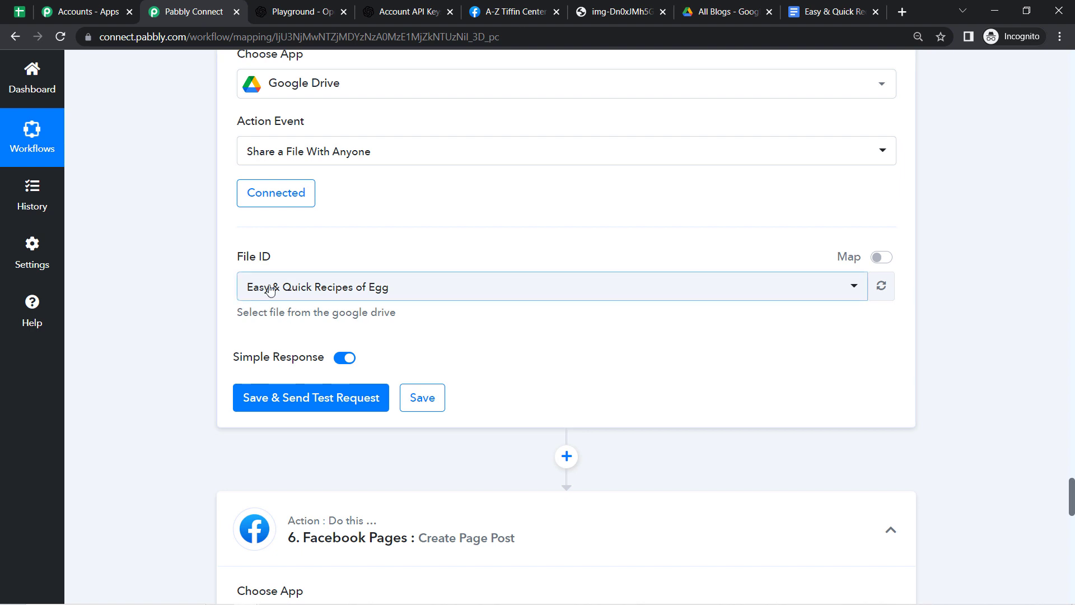
Step: Enable mapping for File ID, replace its value with the Id from the Create a File in a Specific Folder step, and send a test request
left_click(286, 293)
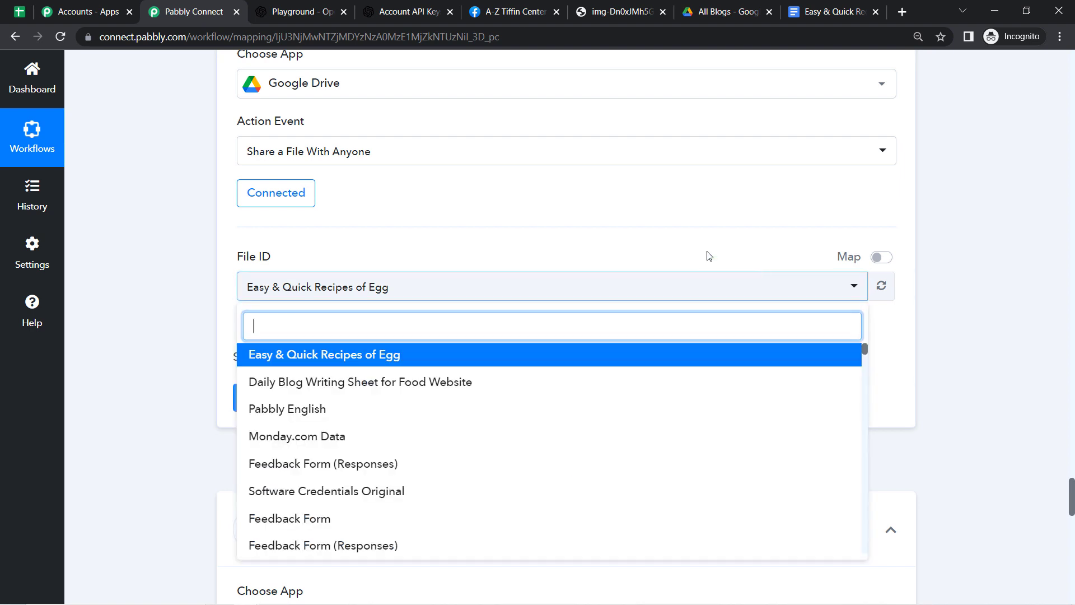
left_click(881, 258)
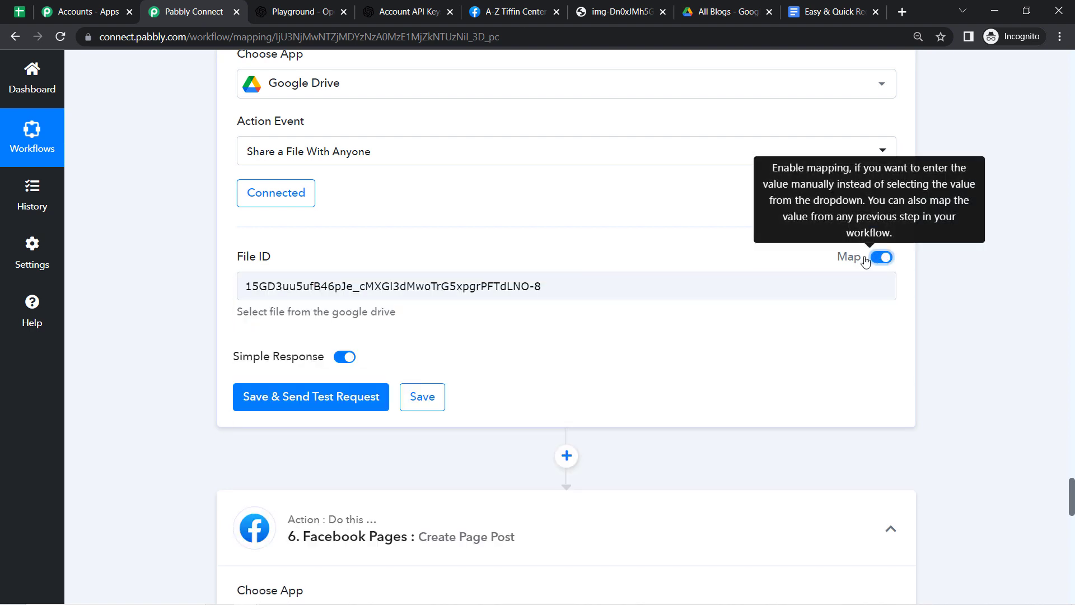
triple_click(435, 285)
key("BackSpace")
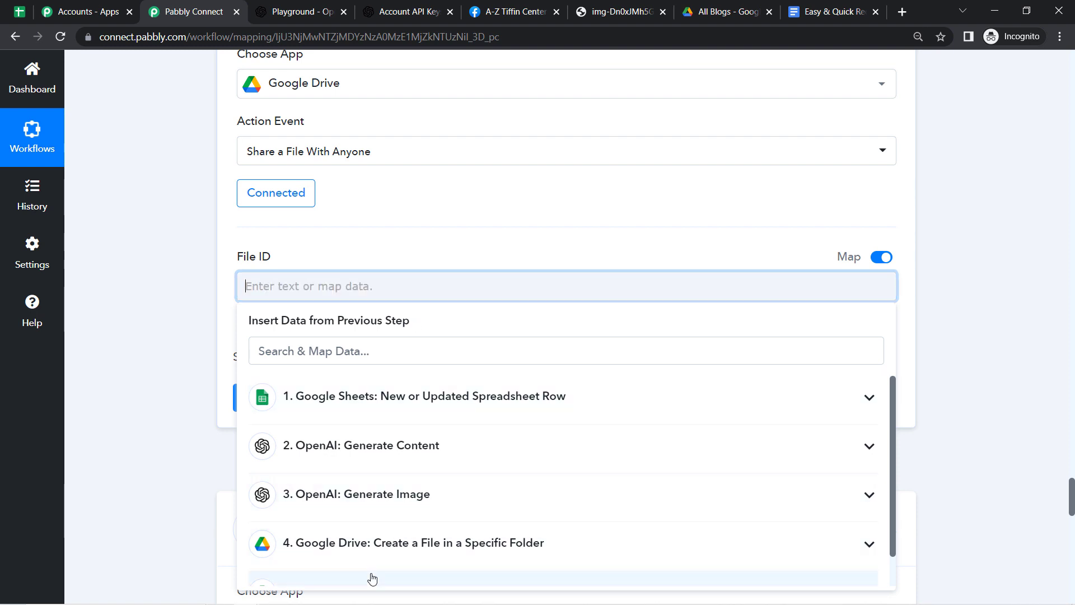
left_click(336, 543)
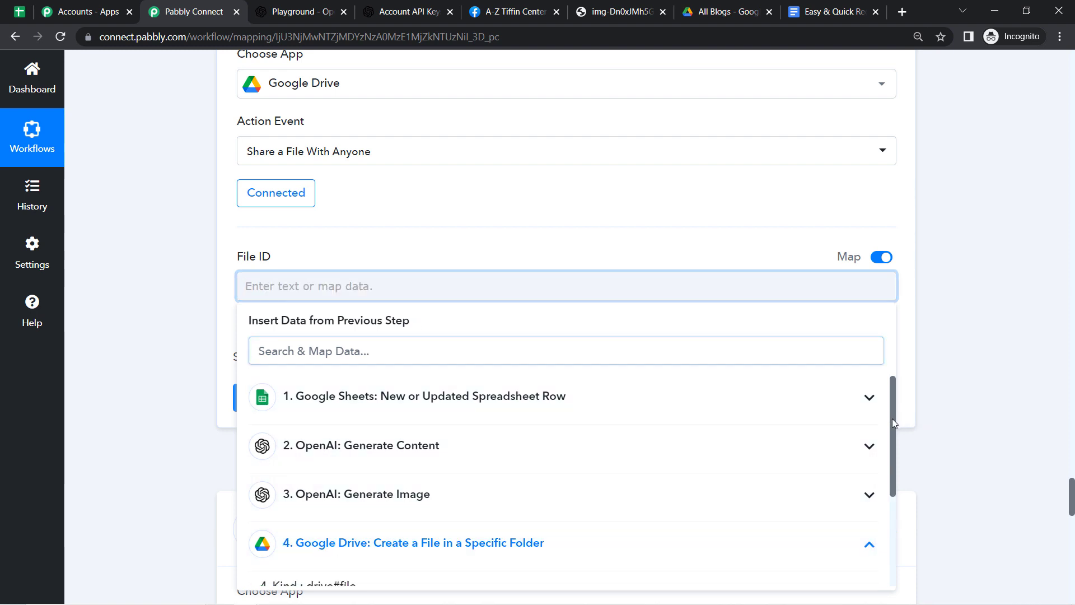
left_click_drag(893, 418, 899, 511)
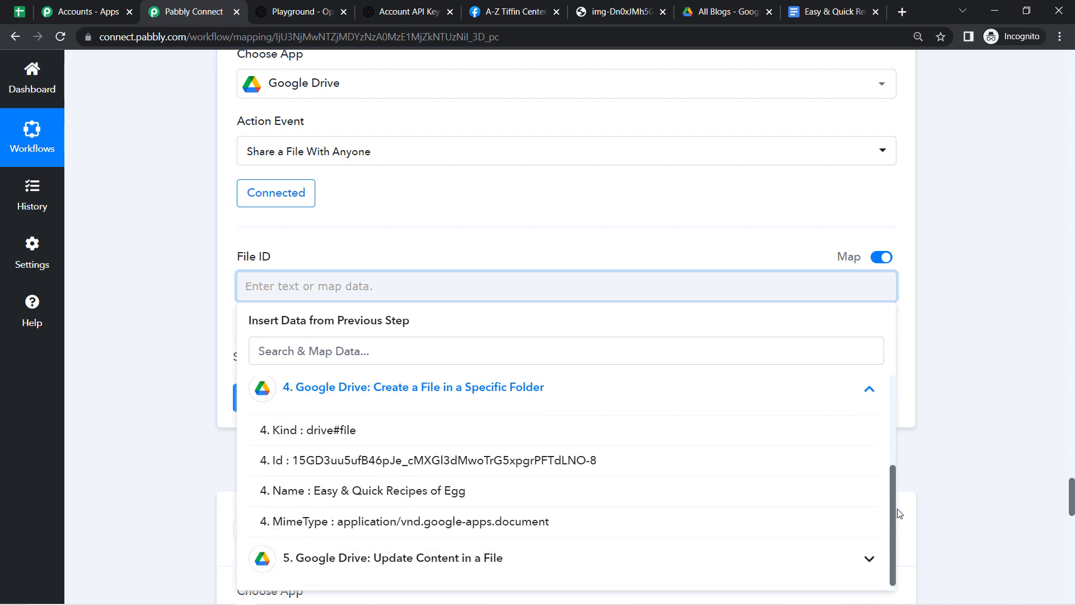
left_click(526, 459)
left_click(189, 335)
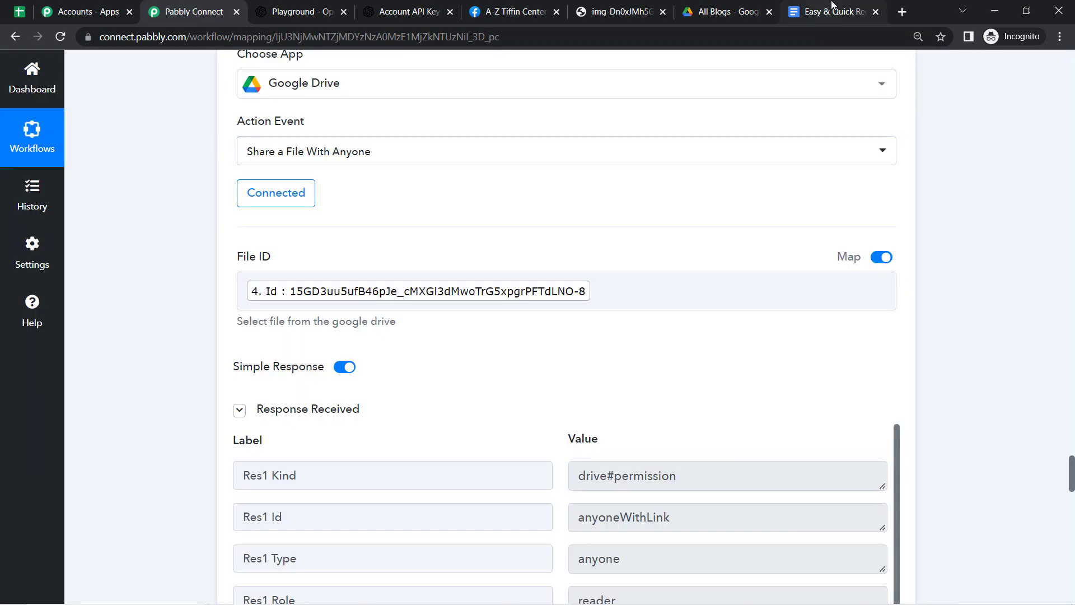
Step: Check the recipe document's sharing status in Google Docs, and examine the Res2 WebViewLink value in the Pabbly Connect response
left_click(833, 6)
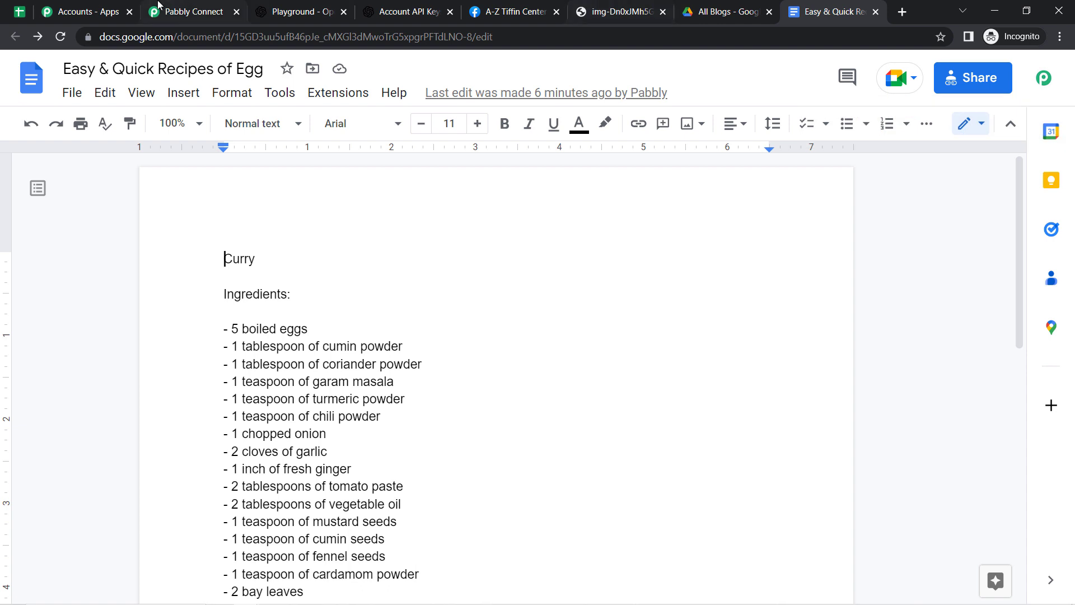
left_click(202, 17)
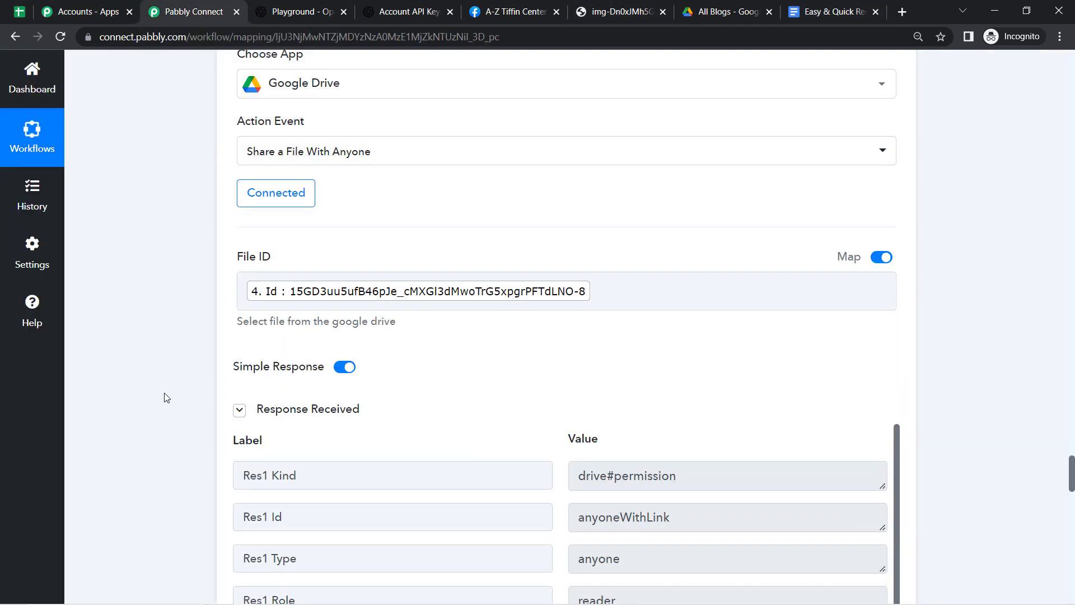
scroll(168, 398, "down", 3)
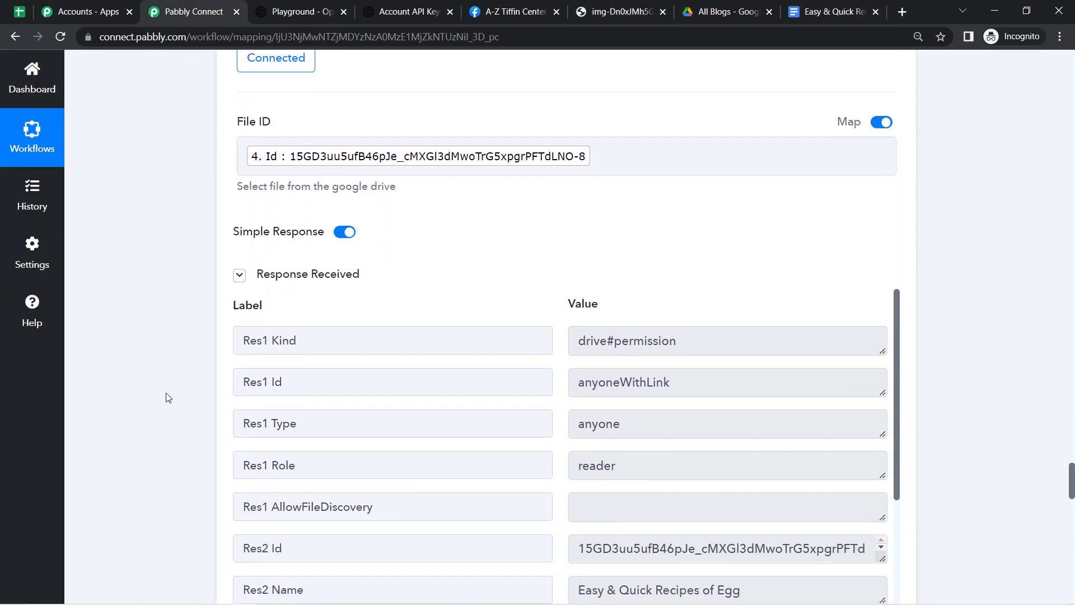
scroll(168, 398, "down", 4)
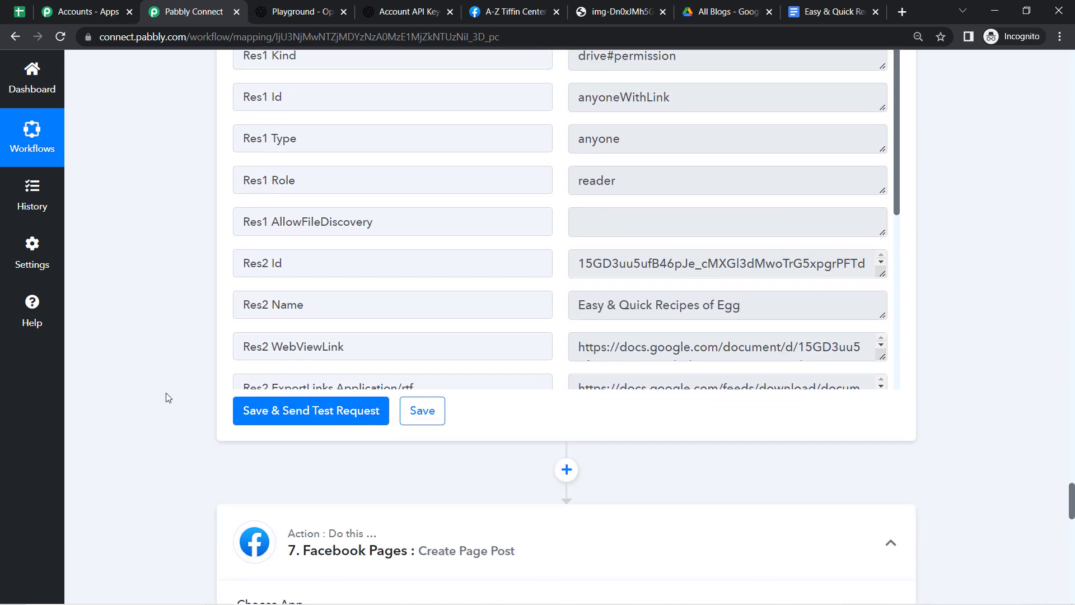
triple_click(741, 346)
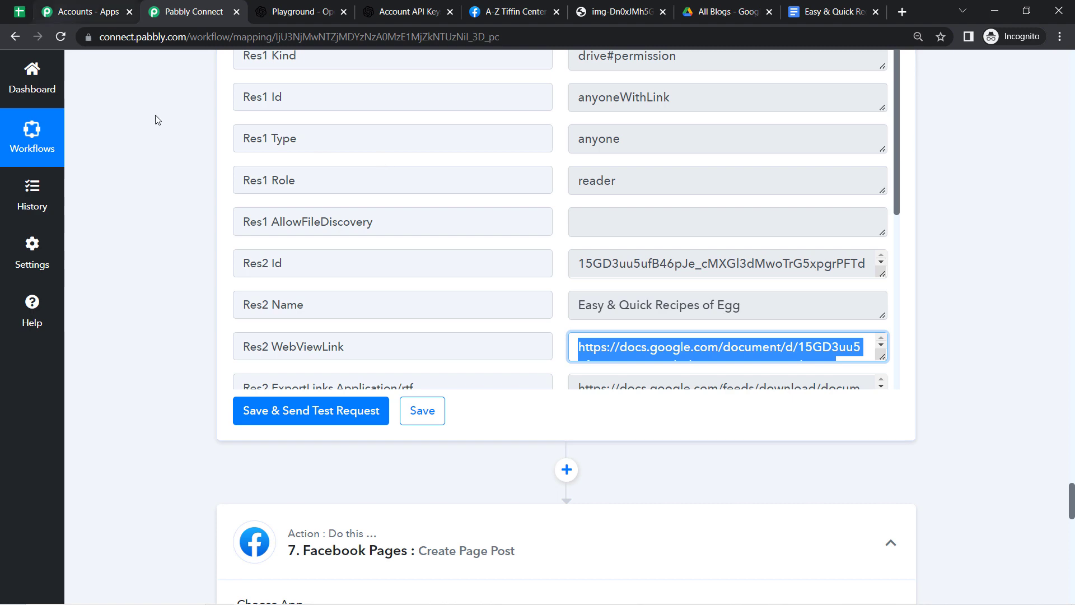
left_click(145, 189)
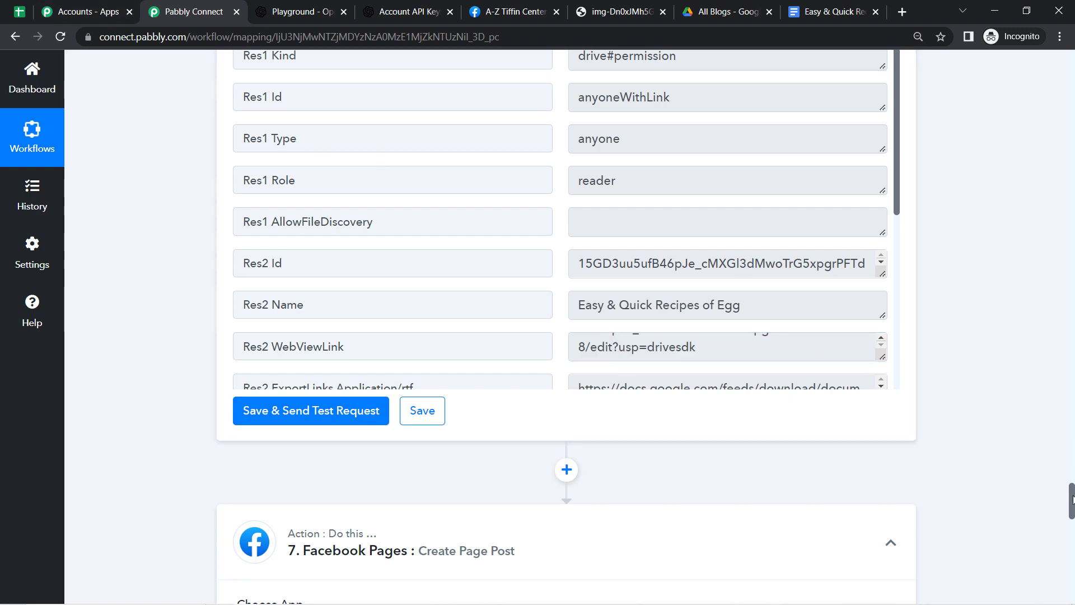
Step: Add a Google Sheets action before the Facebook Pages step with the Update Cell Value event
left_click_drag(1073, 500, 1073, 525)
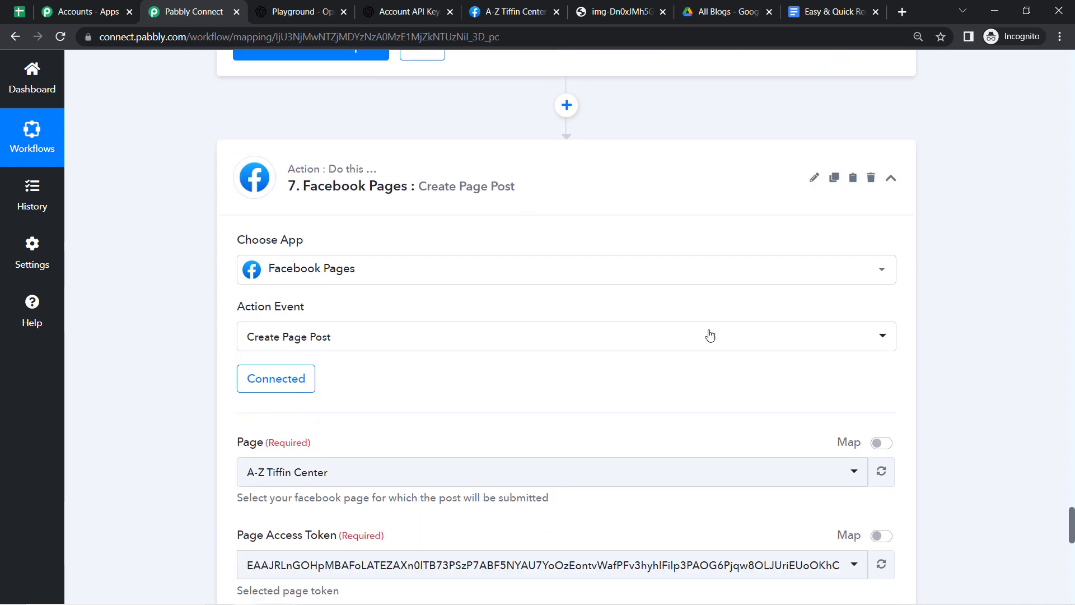
left_click(567, 107)
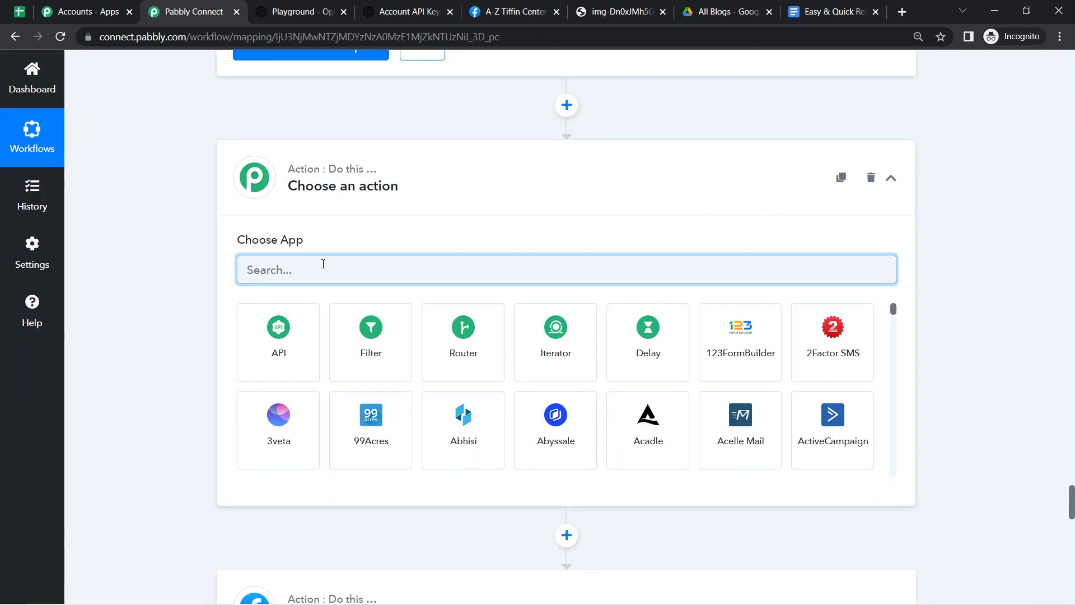
type("google ")
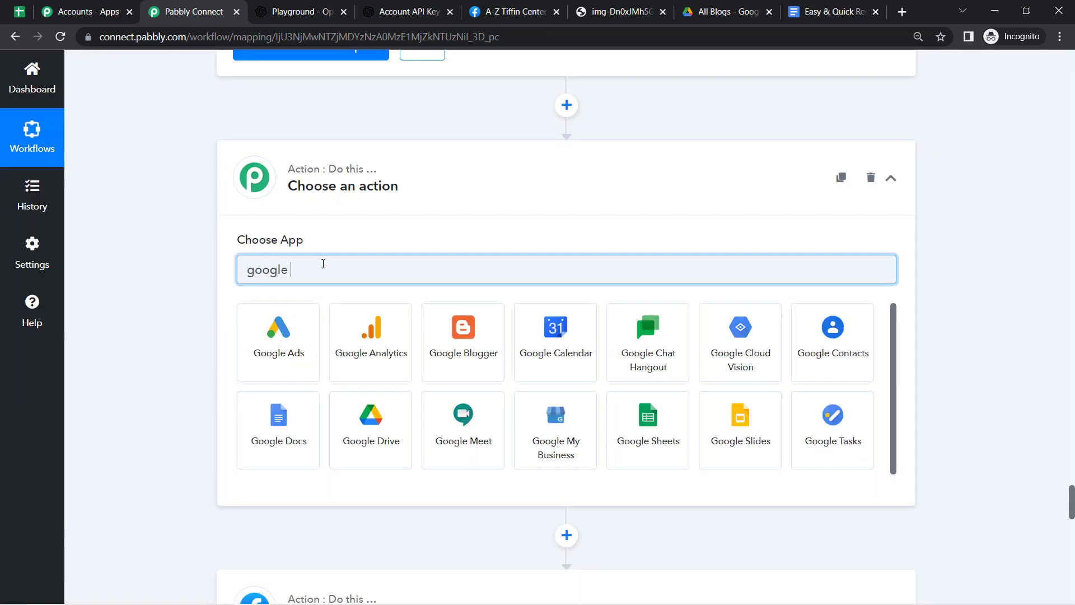
type("she")
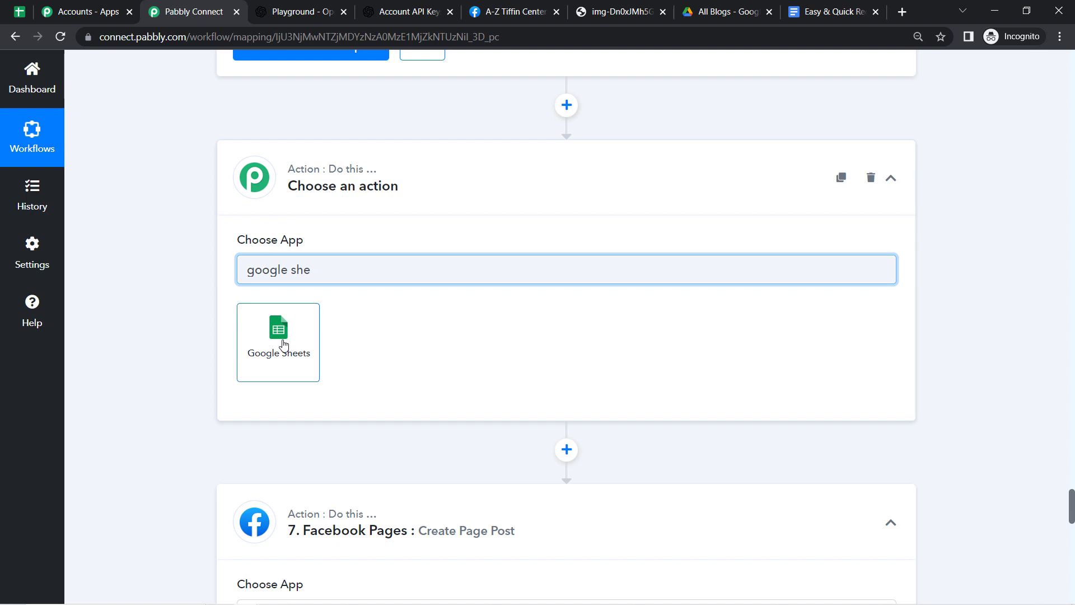
left_click(284, 345)
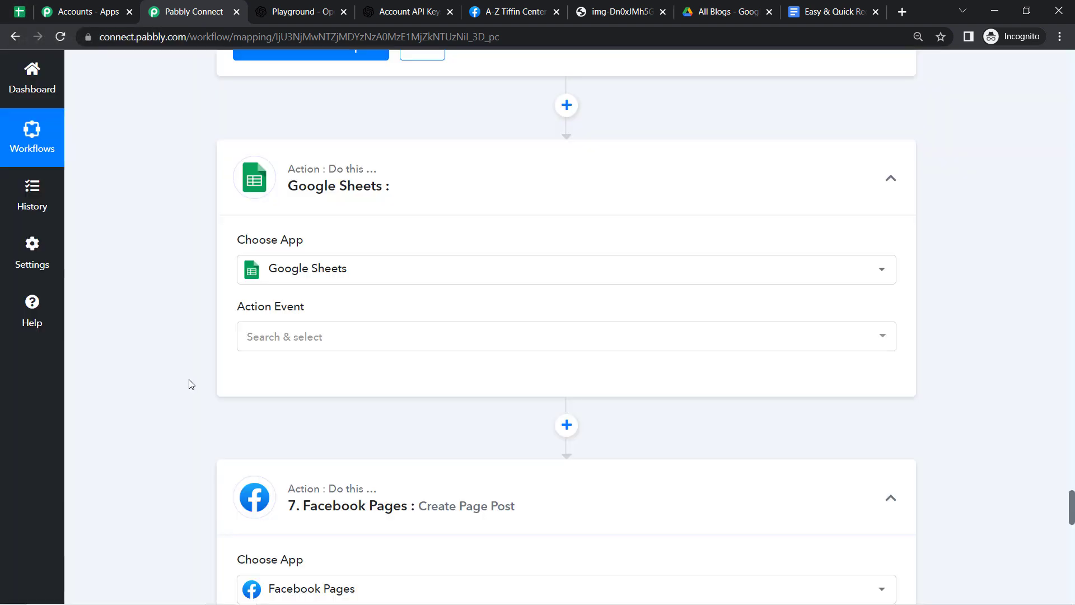
left_click(288, 338)
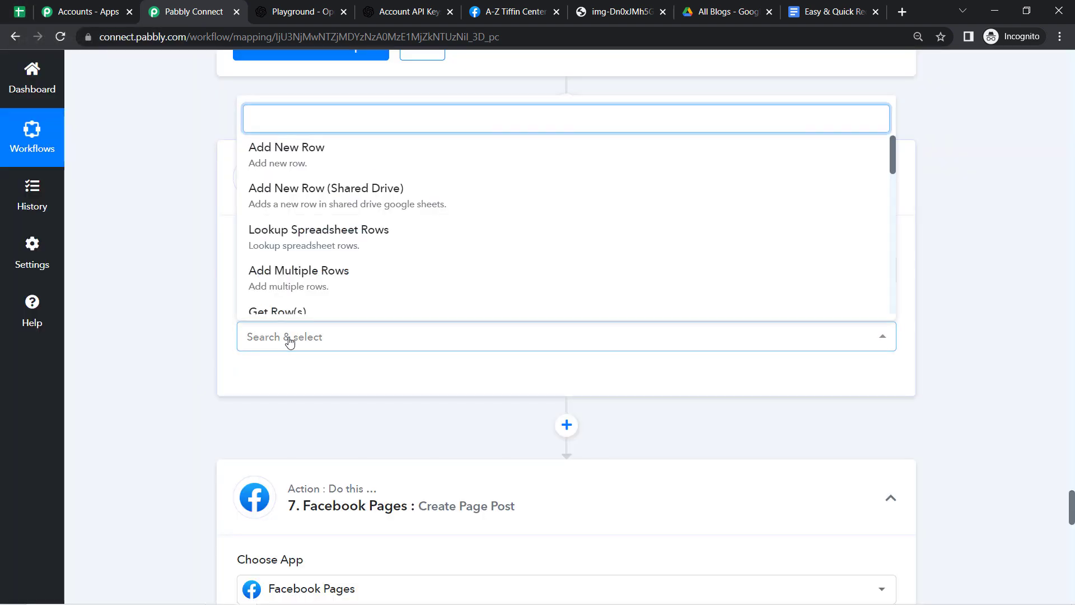
type("up")
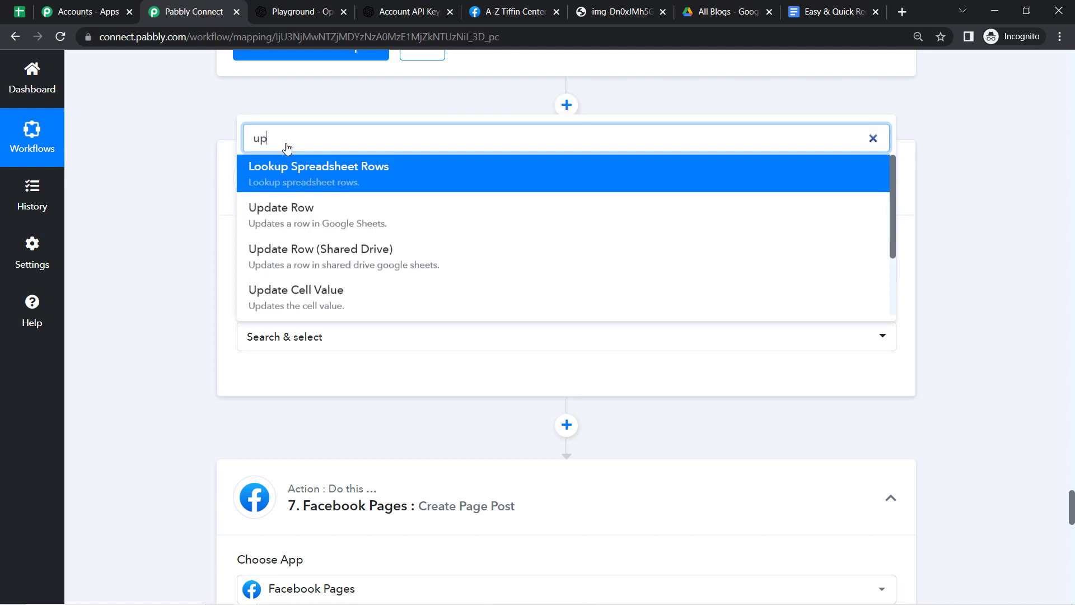
type("da")
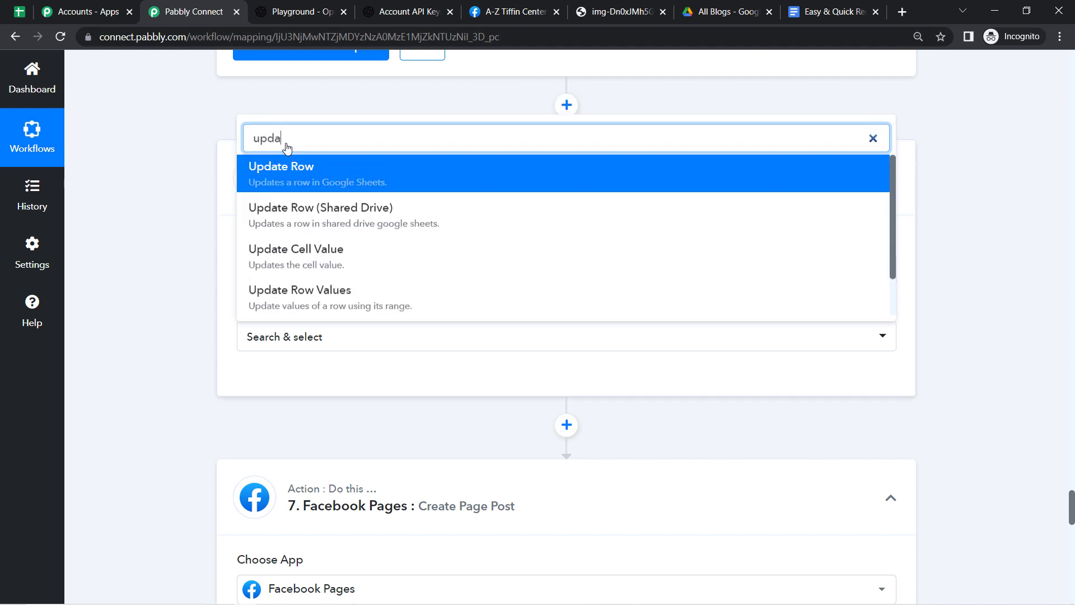
left_click(296, 255)
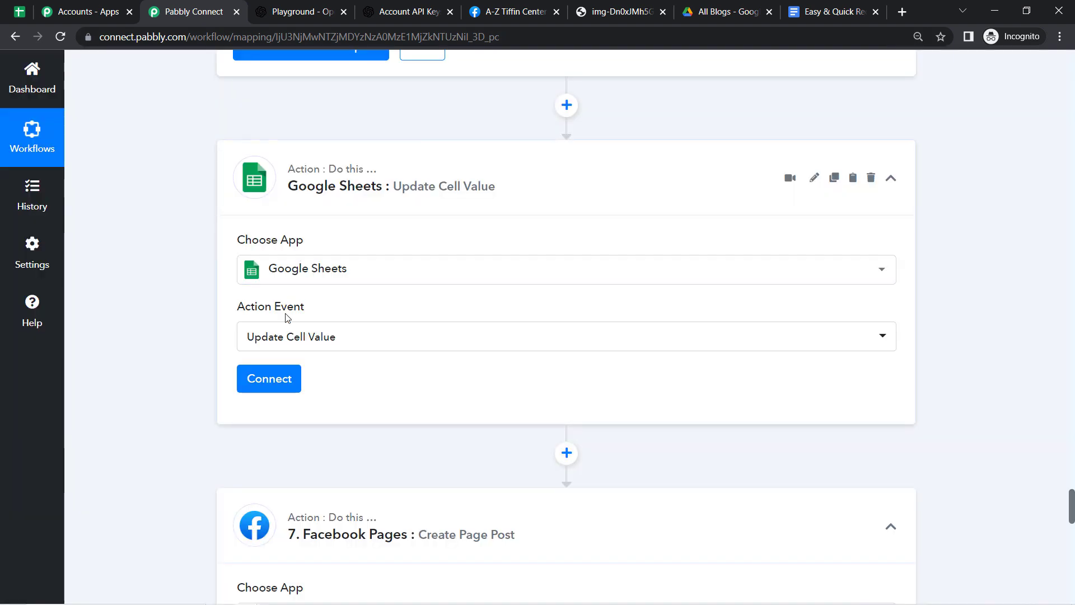
Step: Connect the Update Cell Value step using the existing Google Sheets #815 connection and select the Daily Blog Writing Sheet for Food Website spreadsheet
left_click(275, 380)
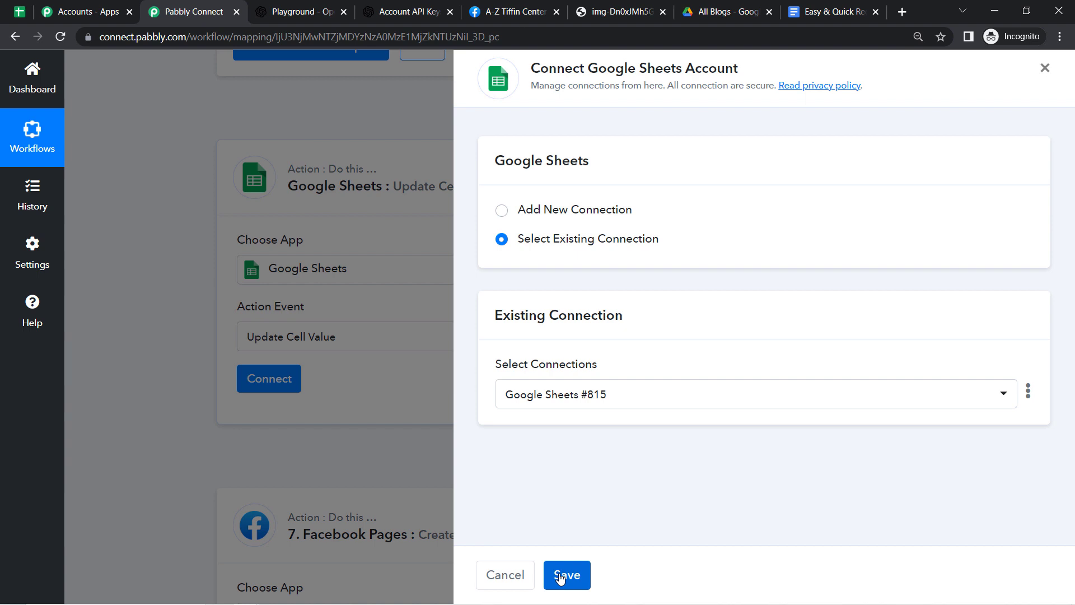
left_click(560, 579)
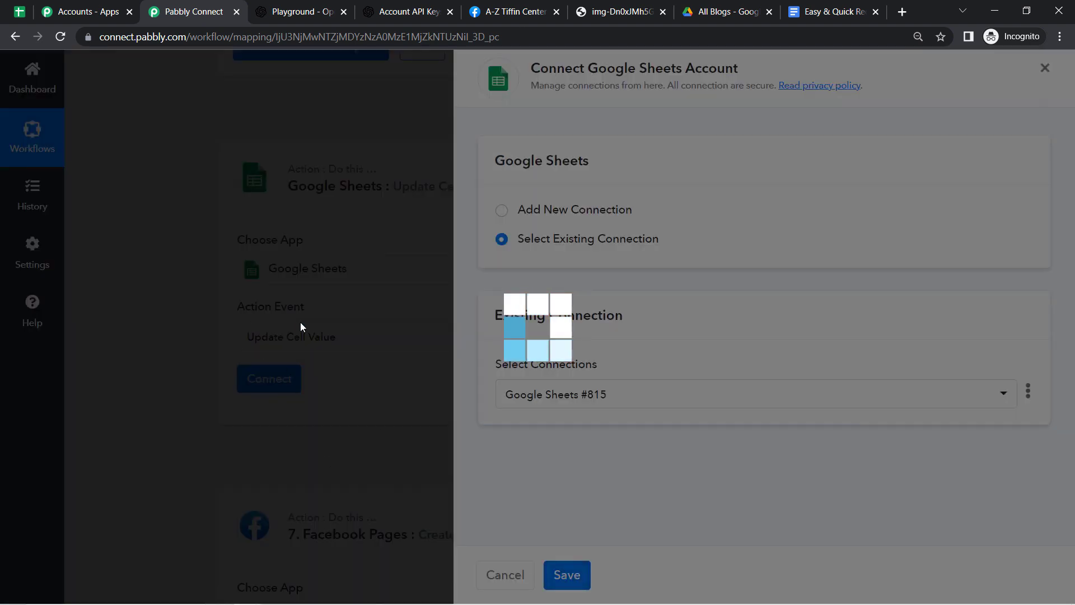
left_click(19, 11)
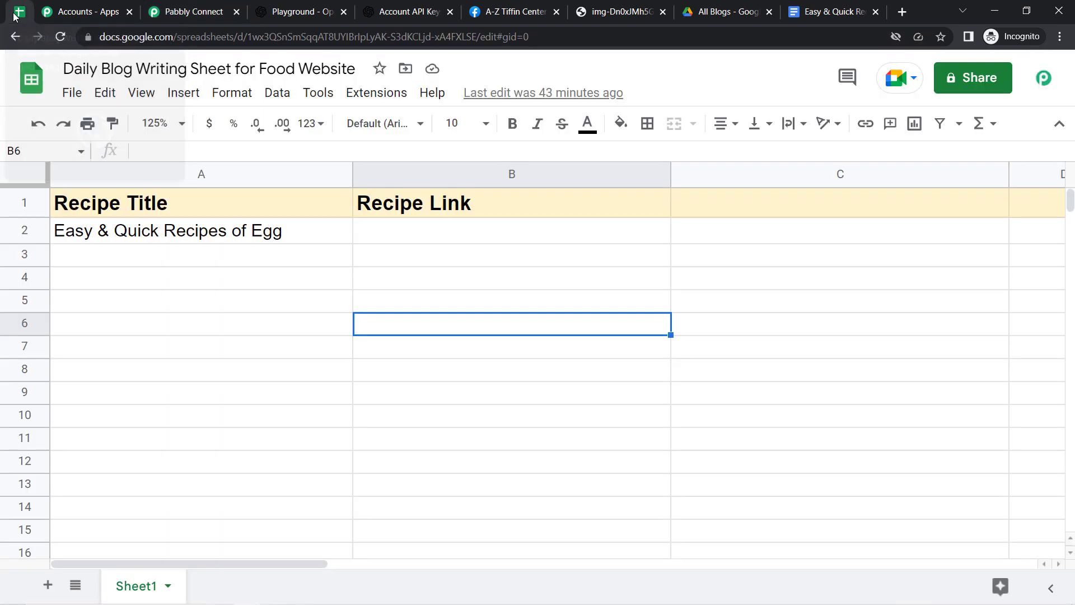
left_click(84, 67)
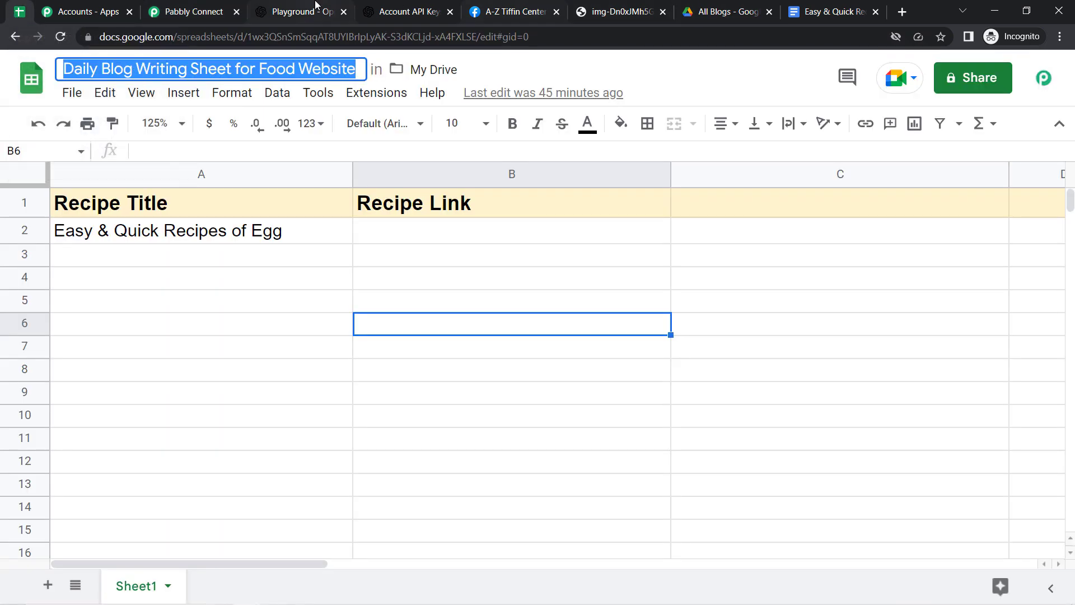
left_click(228, 6)
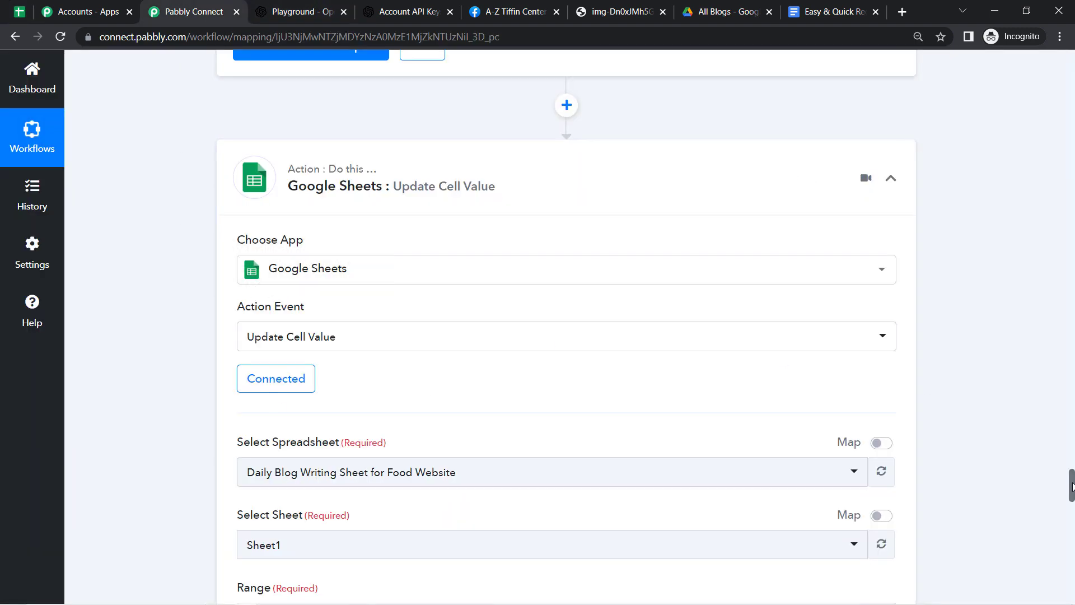
left_click_drag(1072, 486, 1072, 507)
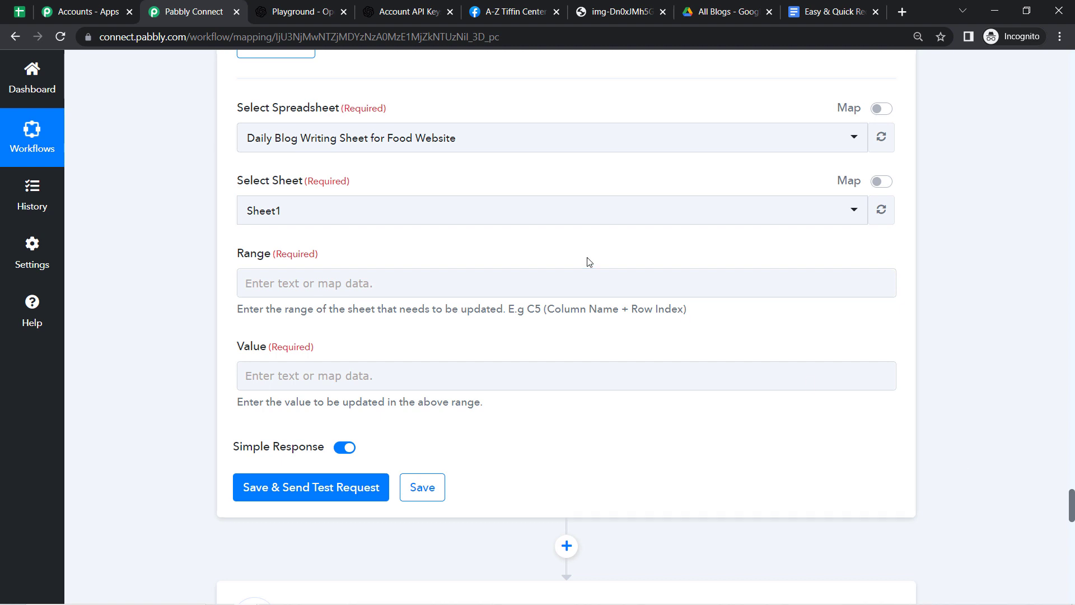
left_click(434, 137)
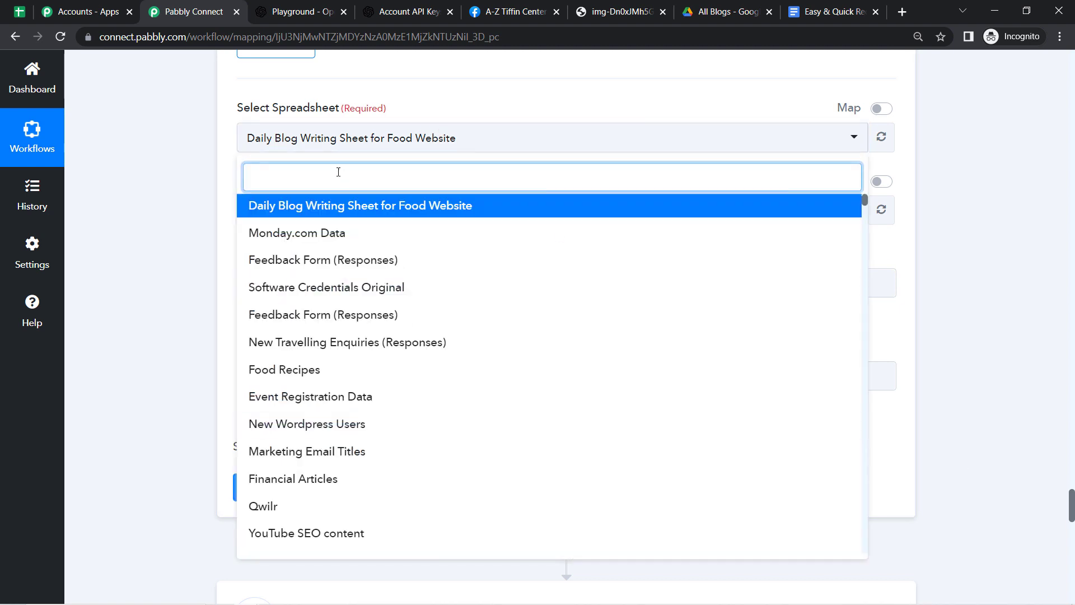
left_click(298, 207)
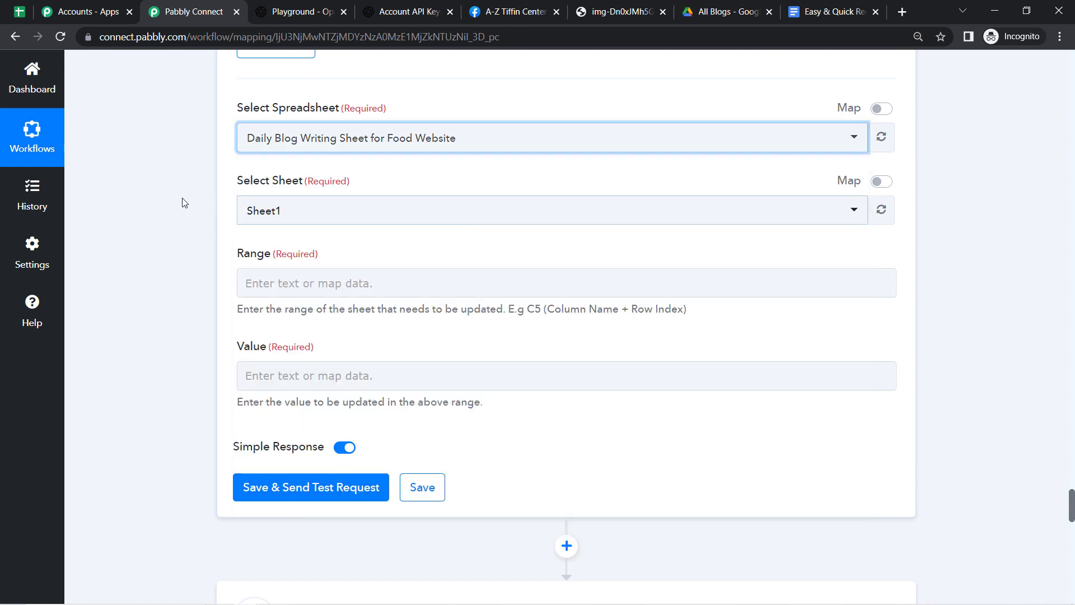
Step: Compare the sheet selection and Range format hint with the Google Sheets spreadsheet to identify the Recipe Link column letter and target row
left_click_drag(253, 185, 306, 183)
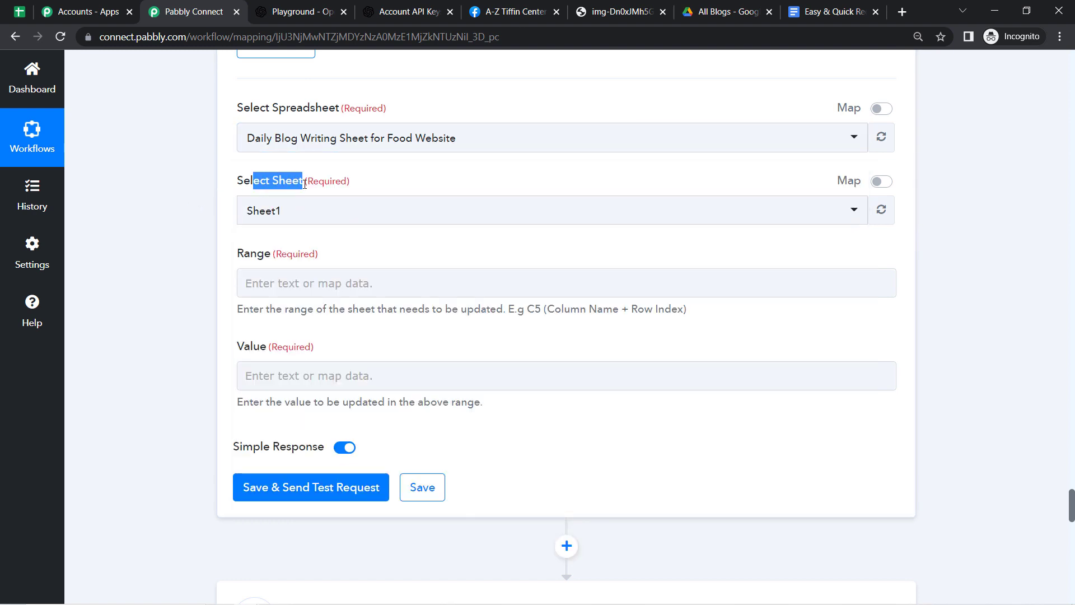
left_click(19, 11)
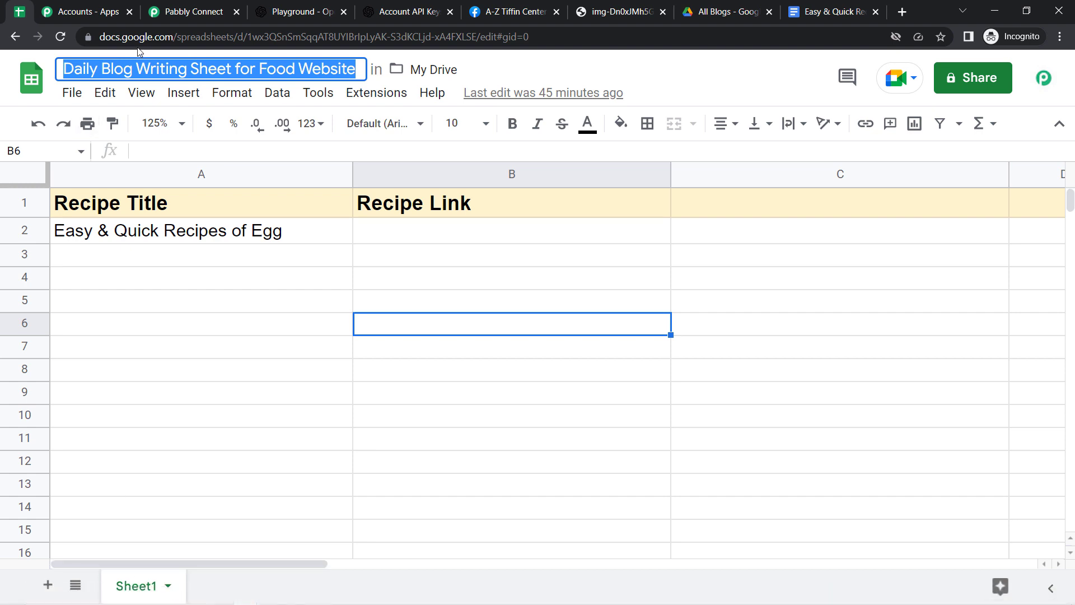
left_click(167, 8)
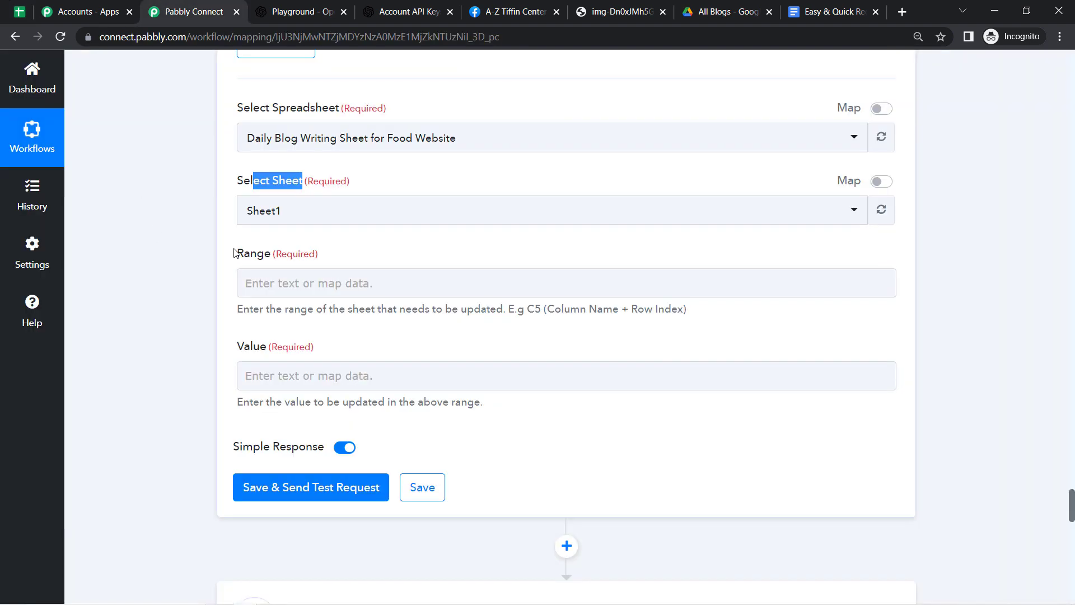
left_click_drag(237, 258, 292, 255)
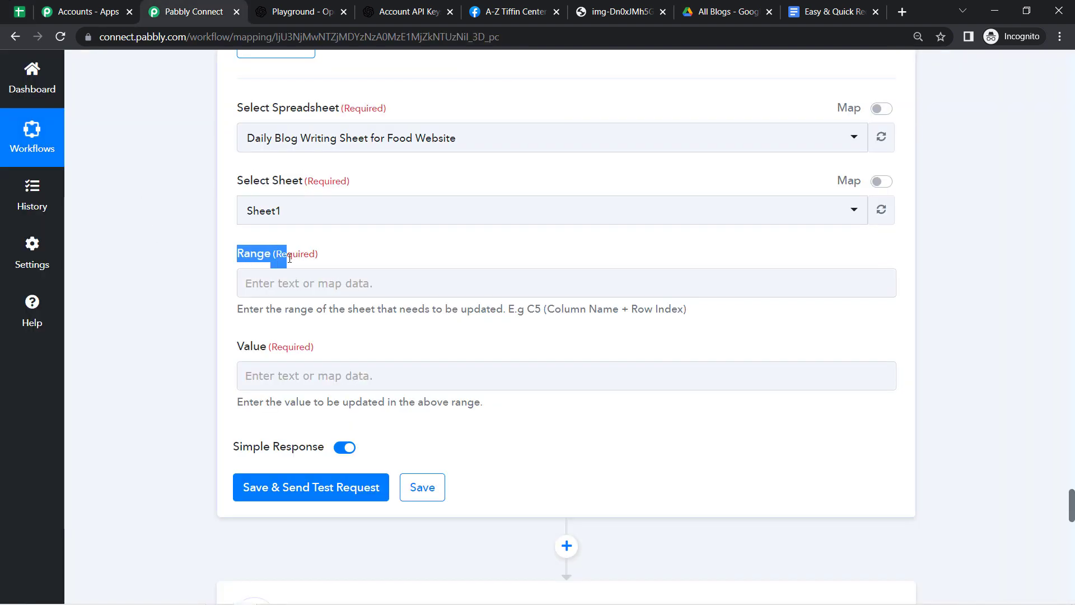
left_click(277, 312)
left_click_drag(278, 312, 509, 318)
left_click(504, 322)
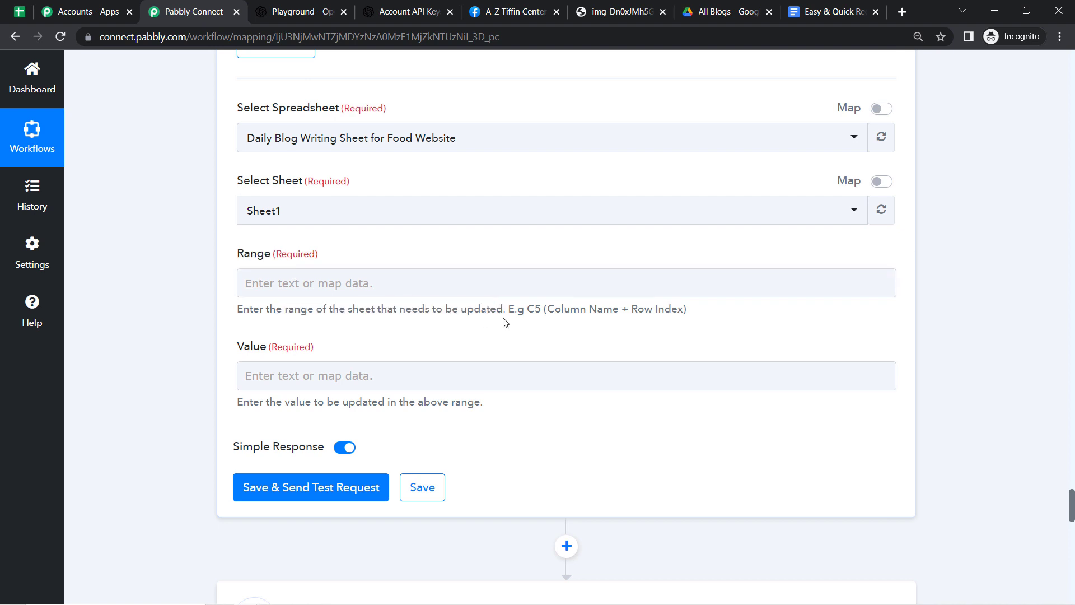
left_click(19, 12)
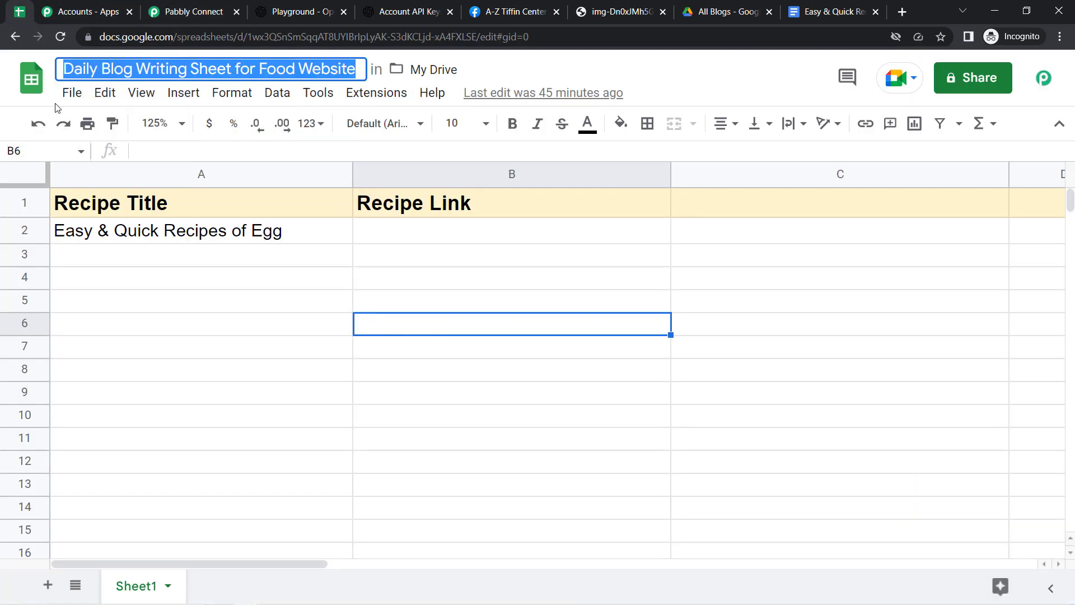
double_click(463, 241)
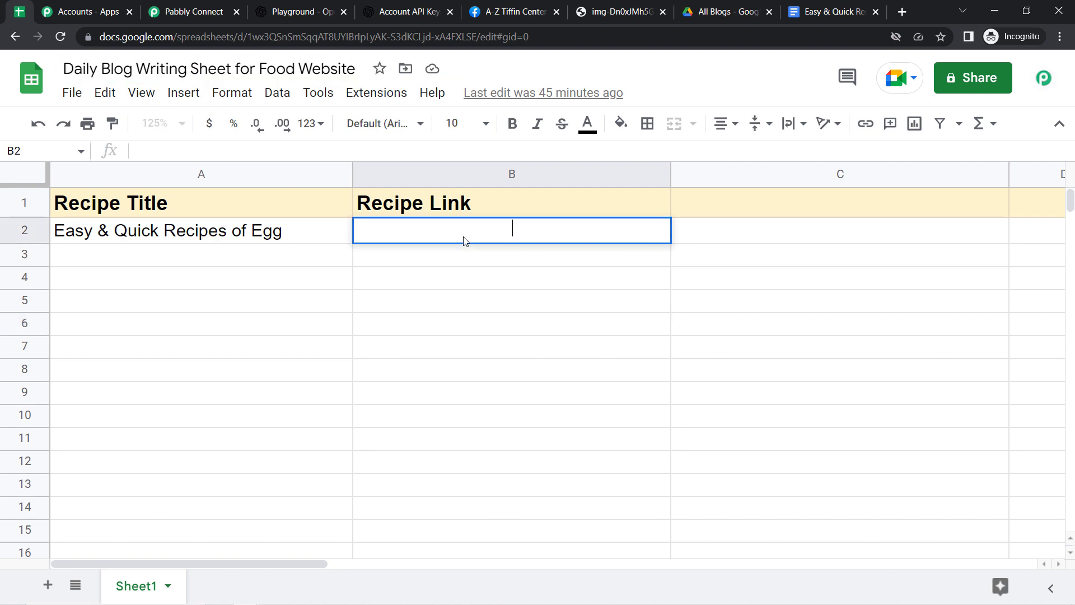
left_click(476, 320)
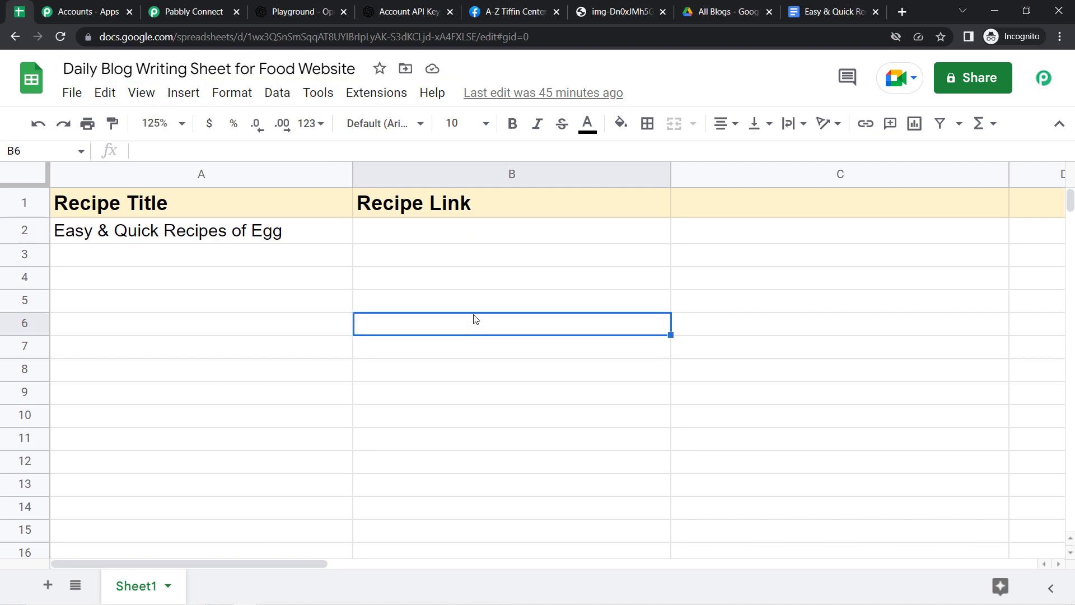
left_click(532, 175)
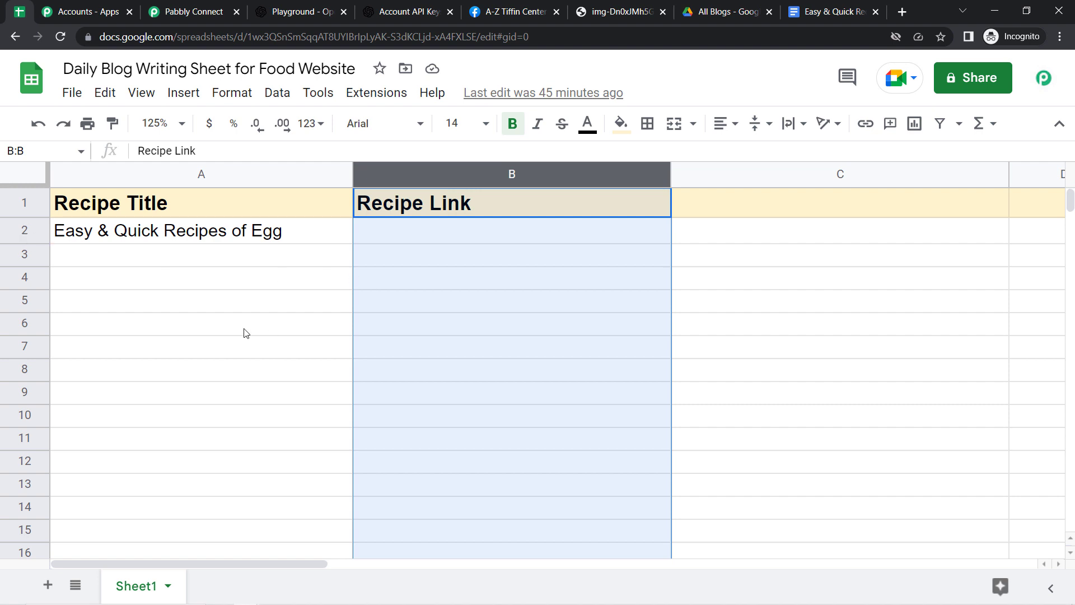
left_click(275, 329)
left_click(431, 237)
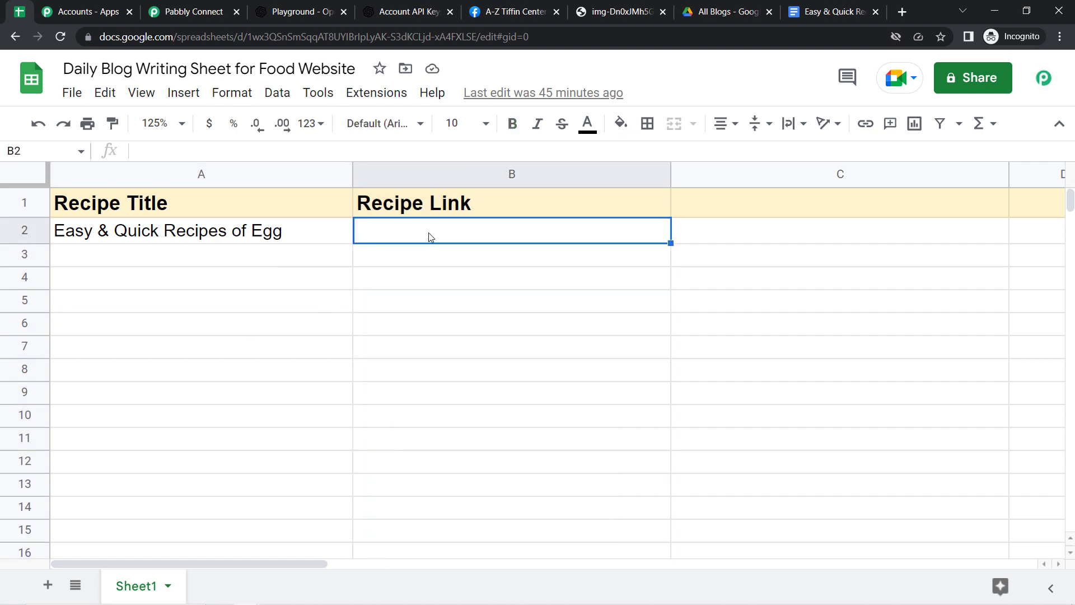
left_click(413, 260)
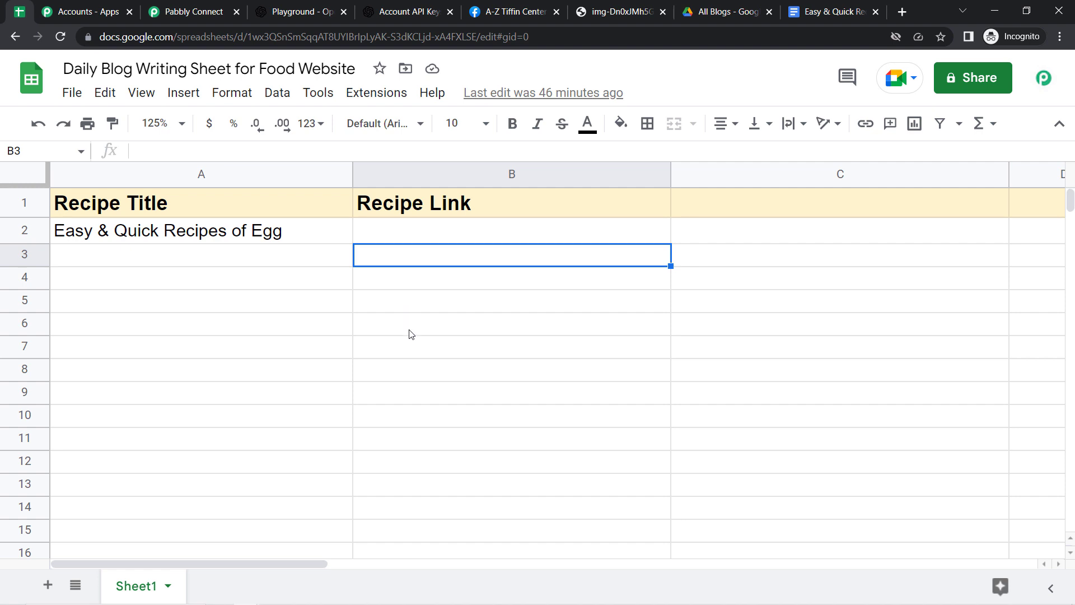
left_click(177, 7)
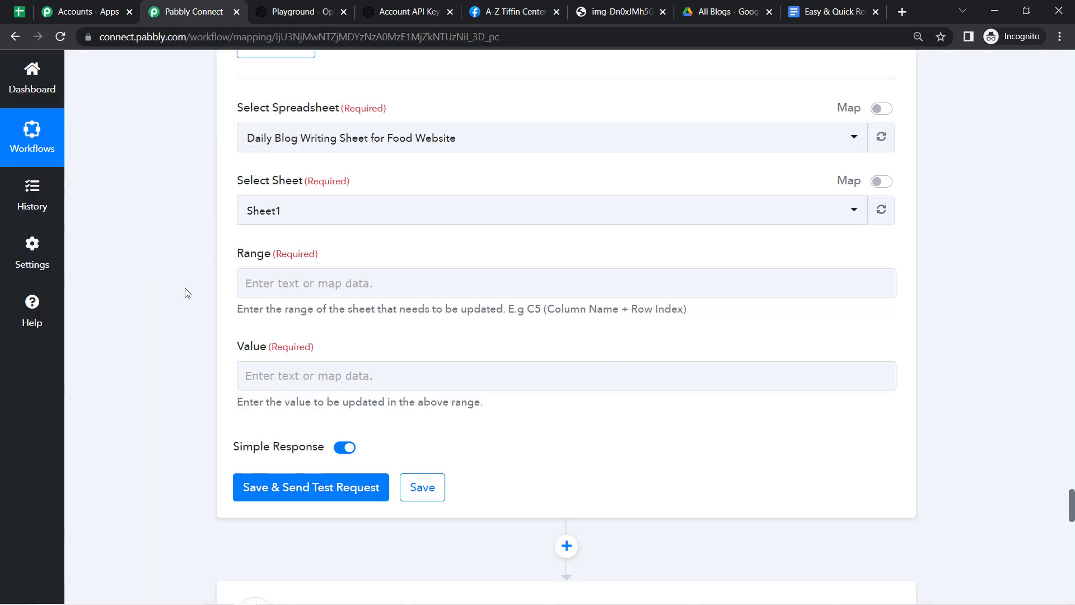
Step: Set the Range to B followed directly by the RowIndex mapped from the New or Updated Spreadsheet Row step
left_click(308, 291)
type("B")
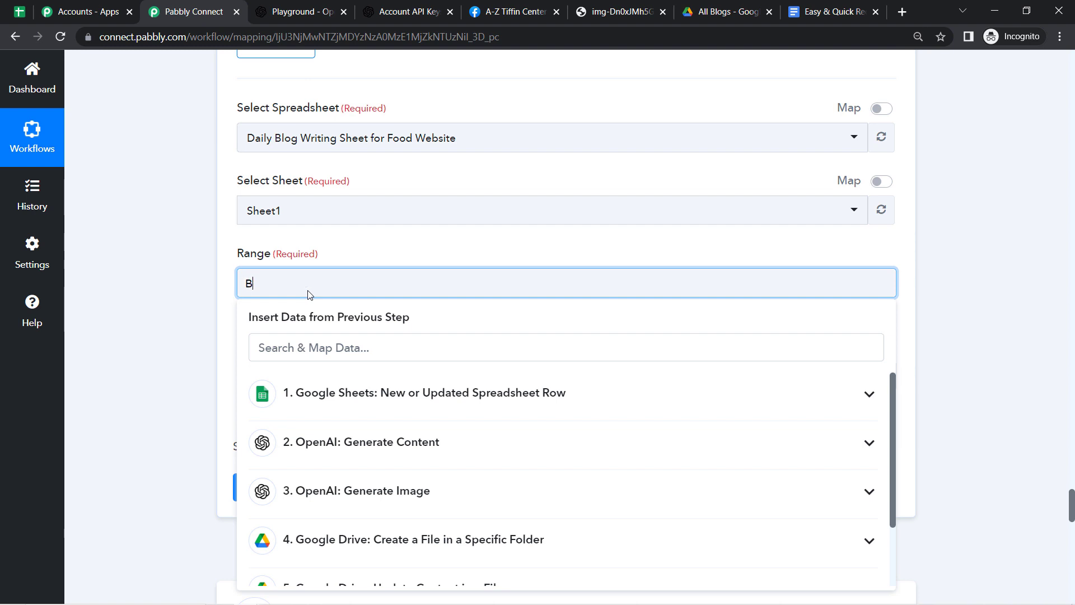
left_click(320, 393)
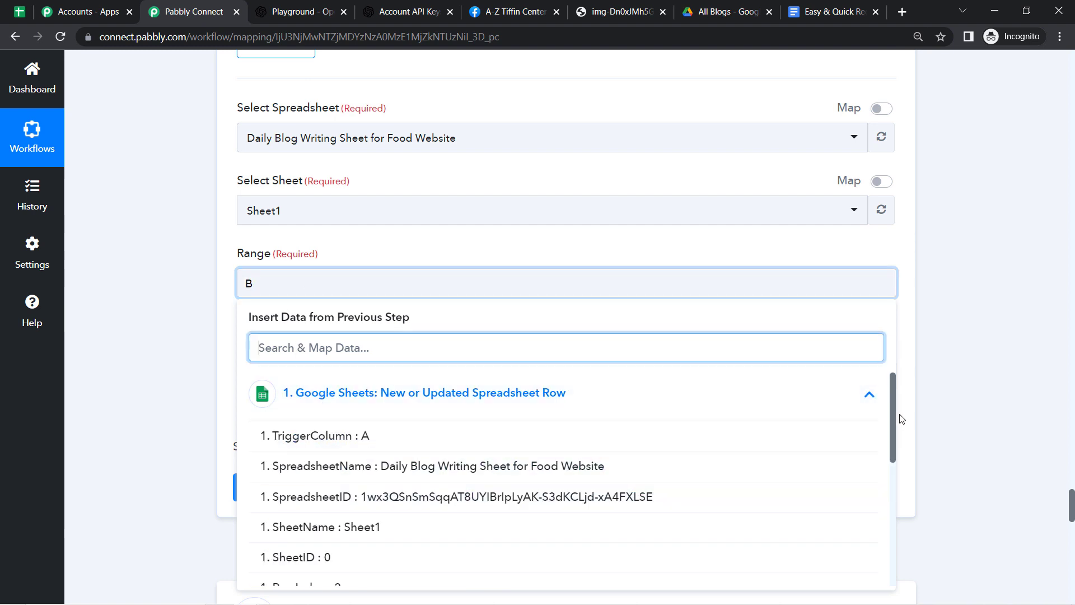
scroll(892, 448, "down", 2)
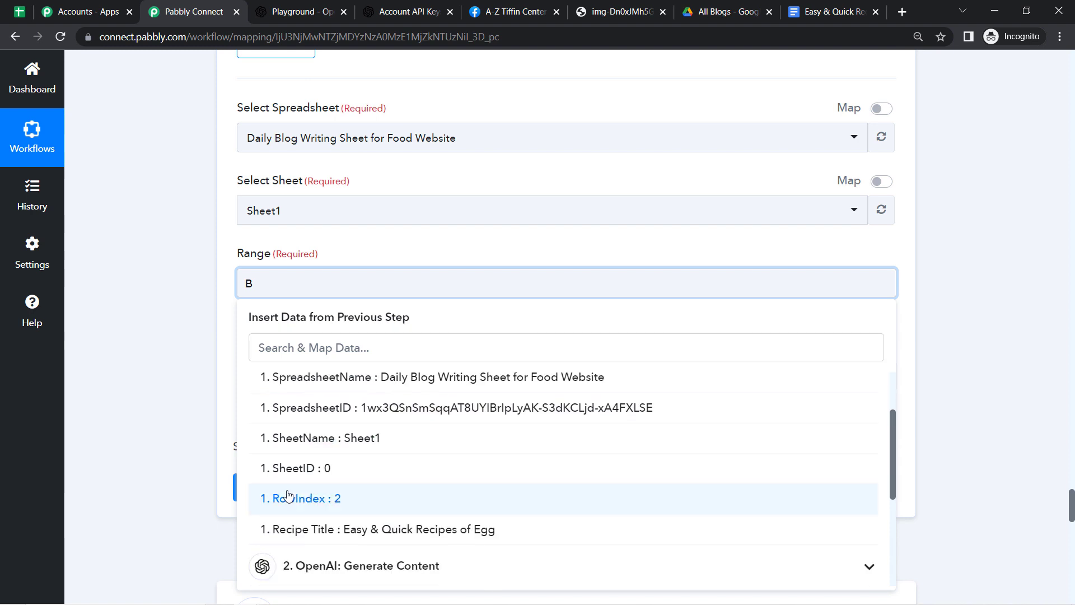
left_click(287, 500)
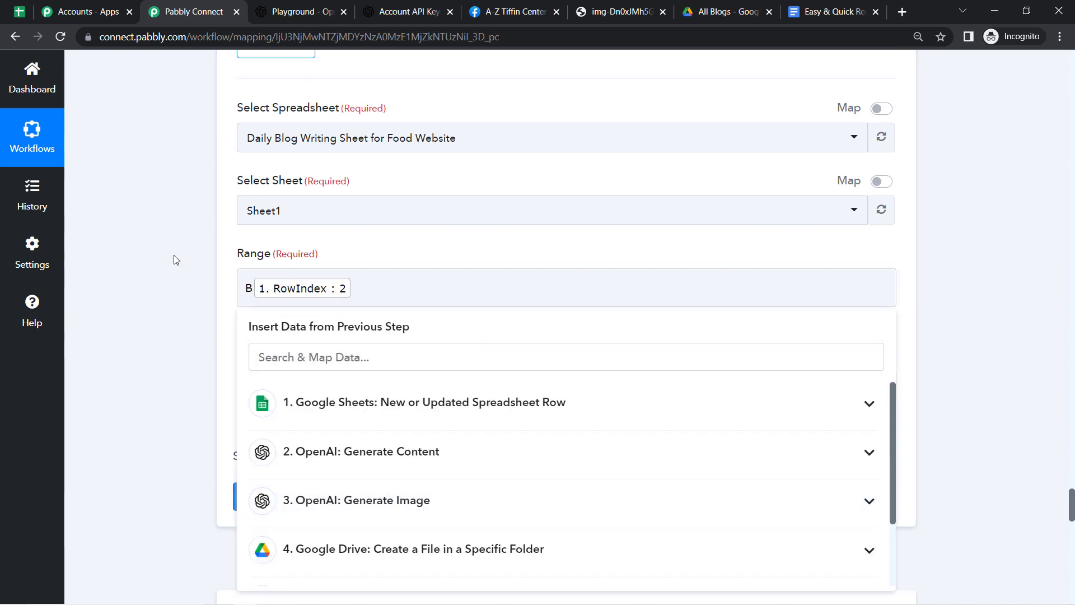
left_click(171, 328)
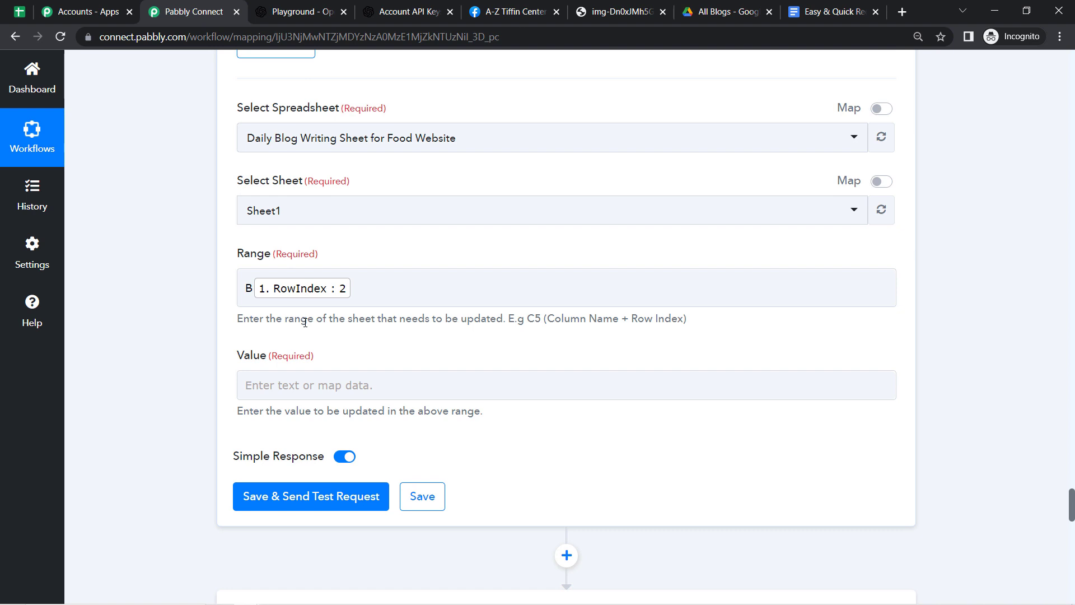
triple_click(305, 322)
left_click(188, 324)
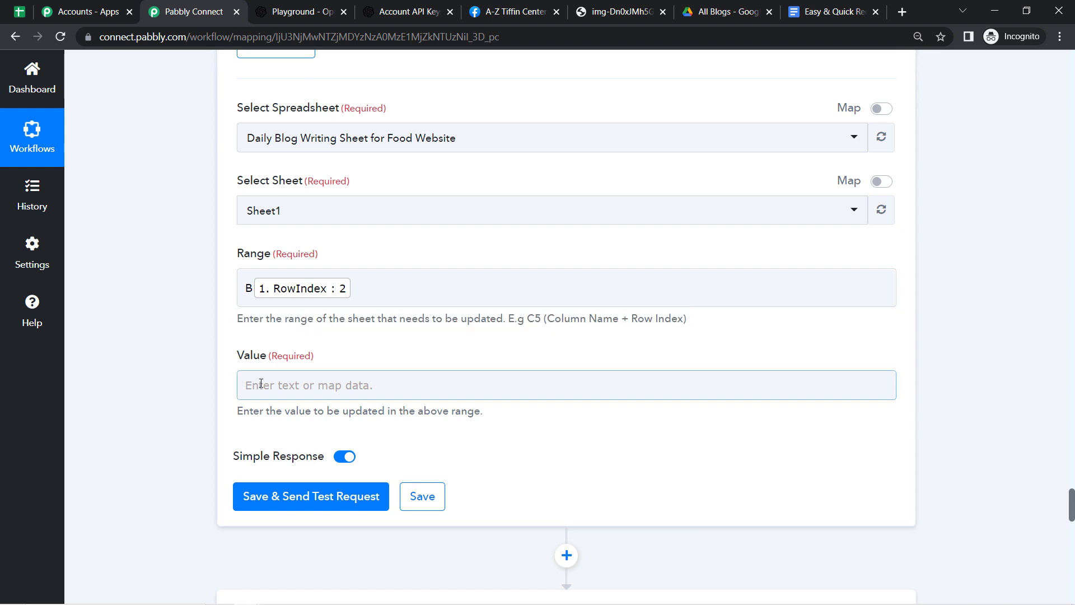
Step: Map the Value to Res2 WebViewLink from the Share a File With Anyone step and send a test request
left_click(425, 386)
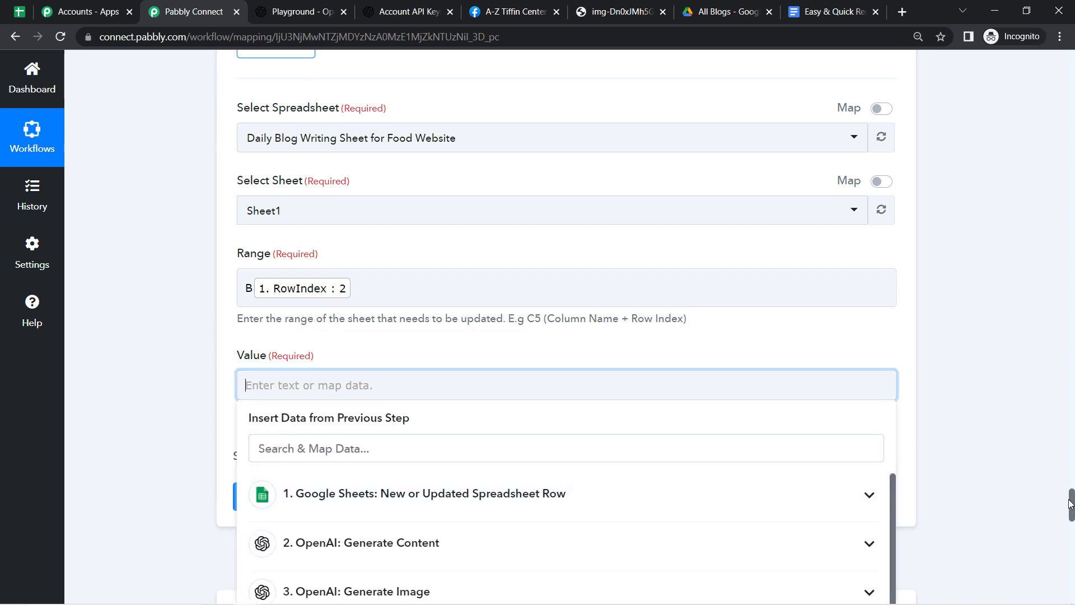
left_click_drag(1072, 504, 1072, 526)
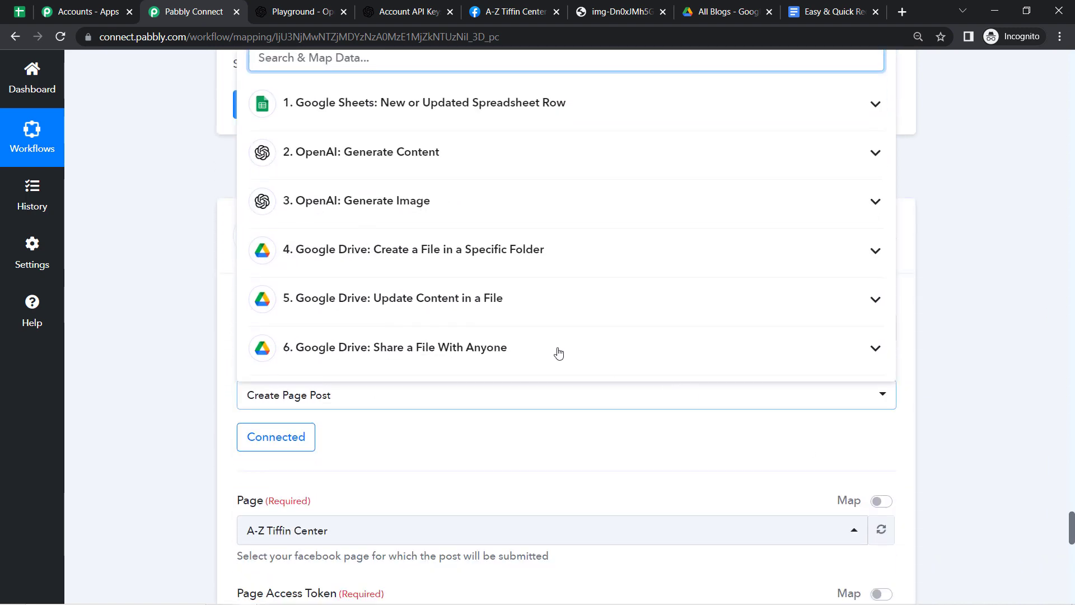
left_click(476, 351)
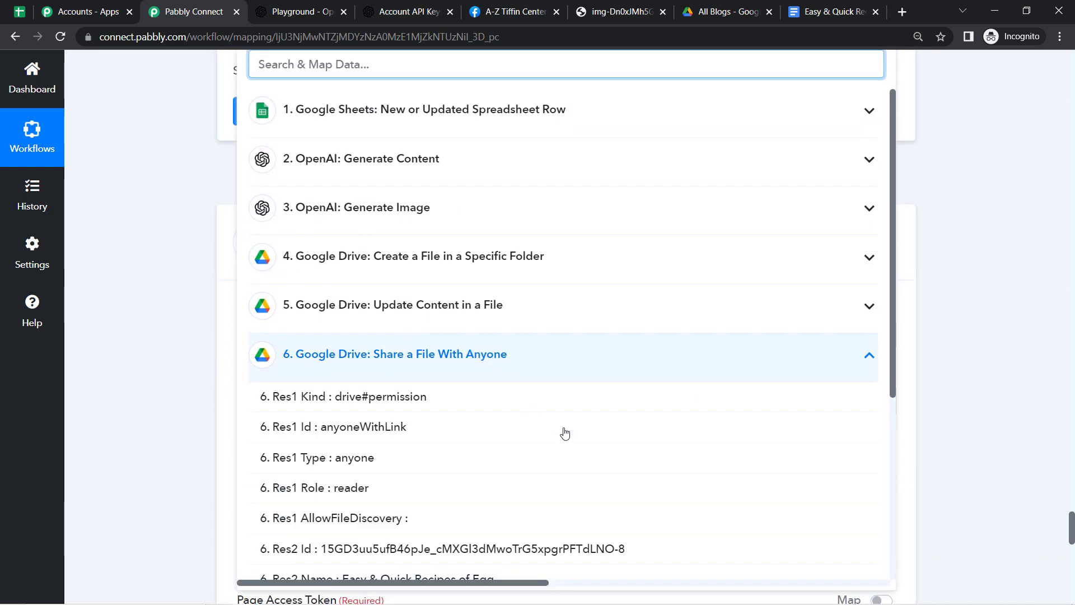
left_click_drag(892, 384, 908, 496)
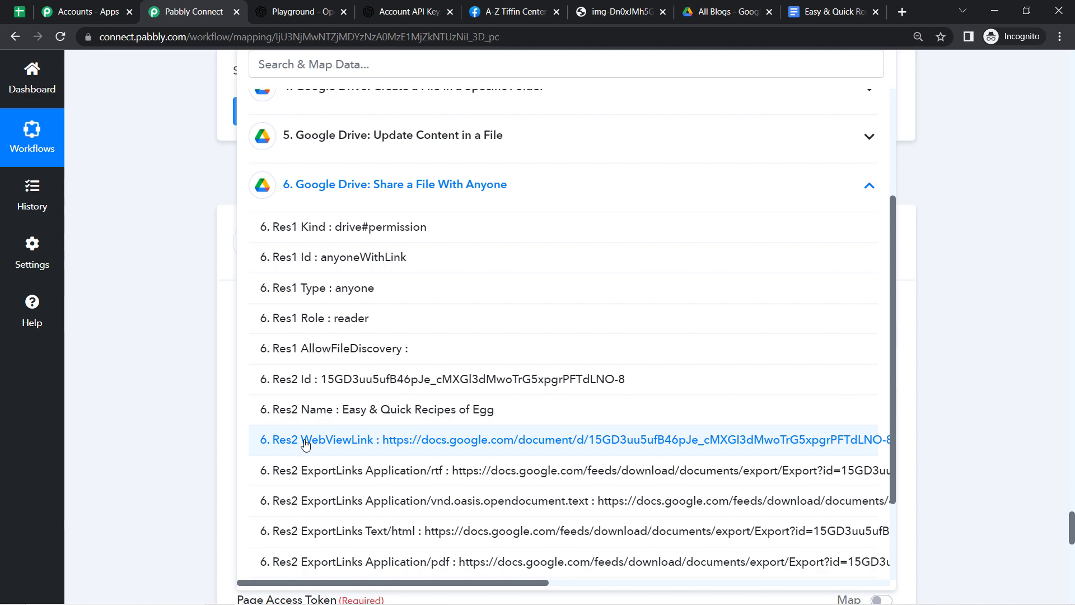
left_click(371, 442)
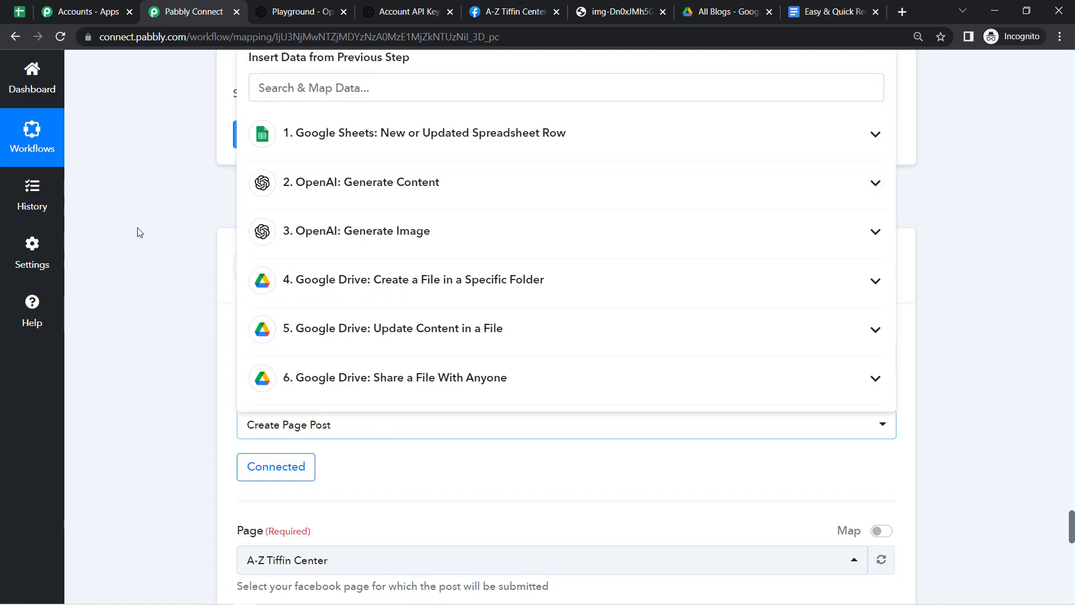
left_click(120, 224)
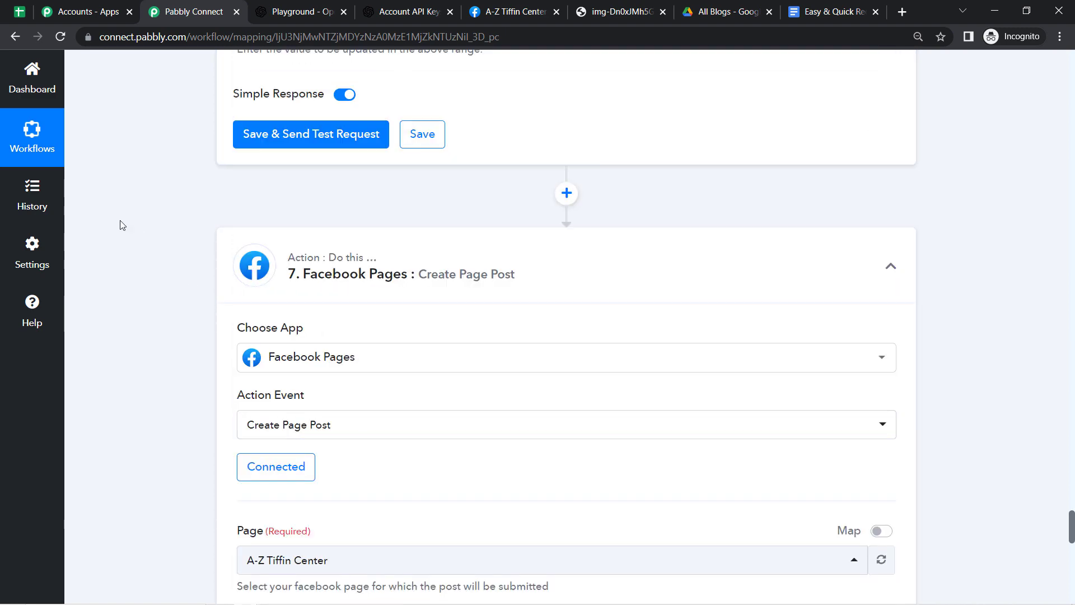
left_click(289, 138)
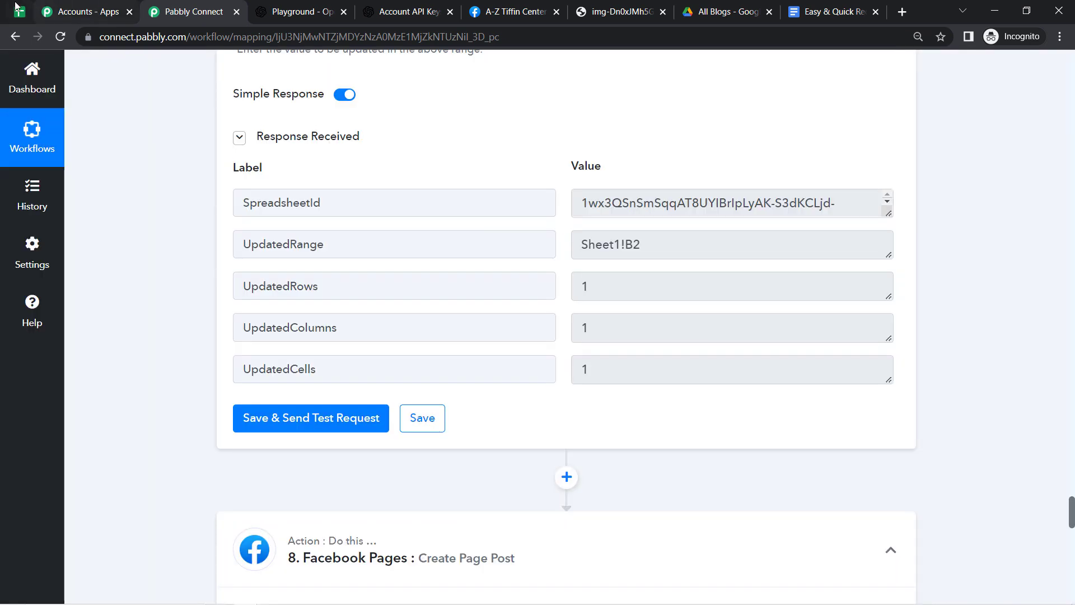
Step: Switch to the Google Sheets spreadsheet and check the Recipe Link cell beside Easy & Quick Recipes of Egg
left_click(19, 11)
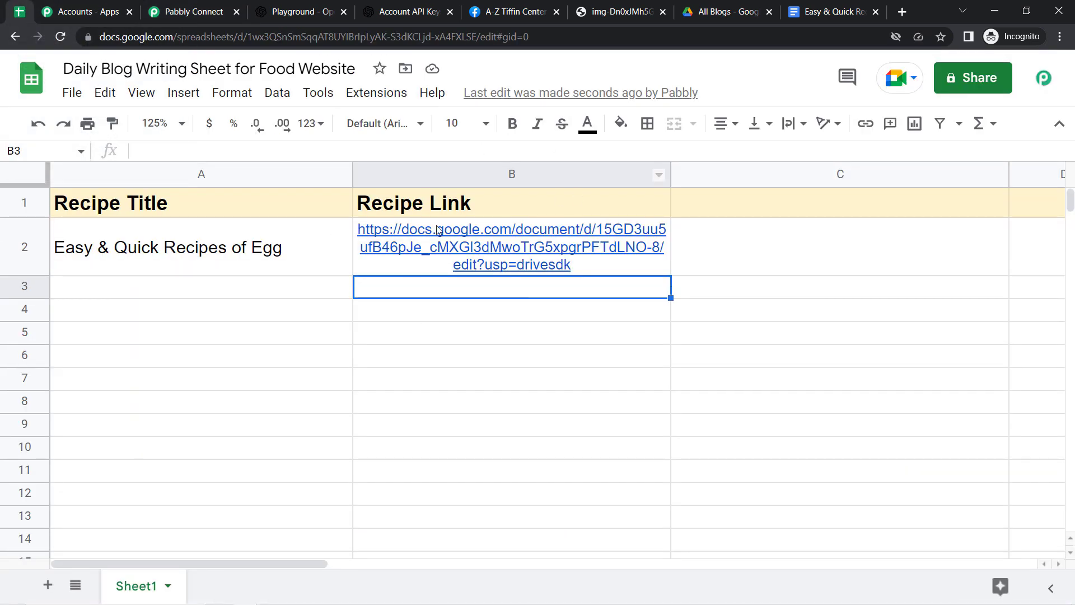
left_click(296, 309)
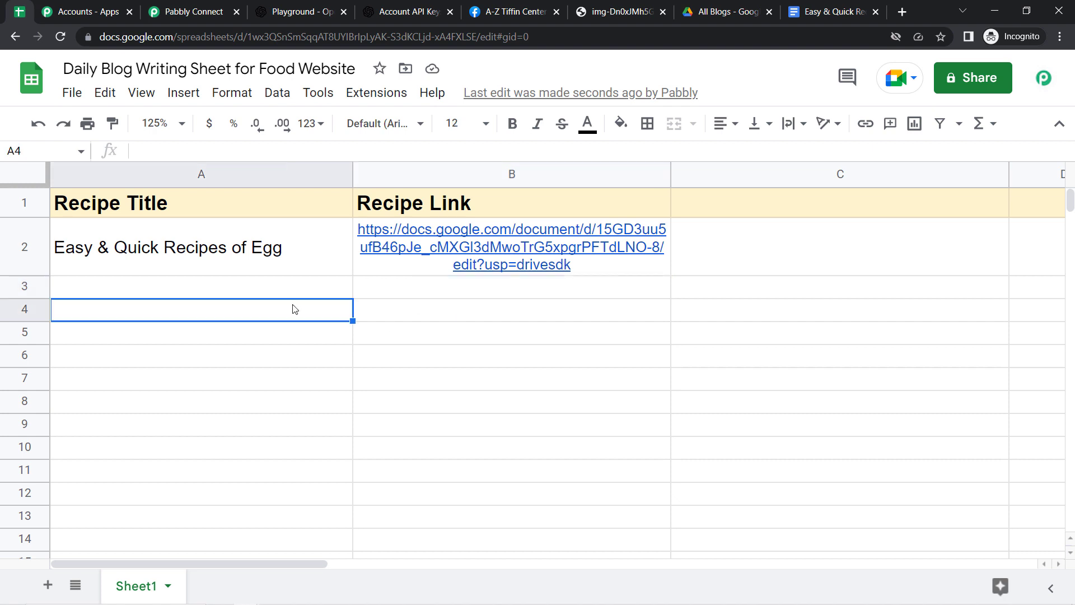
Step: Compare the Recipe Title and Recipe Link cells in the spreadsheet with the Update Cell Value response and the following Facebook Pages step
left_click(180, 255)
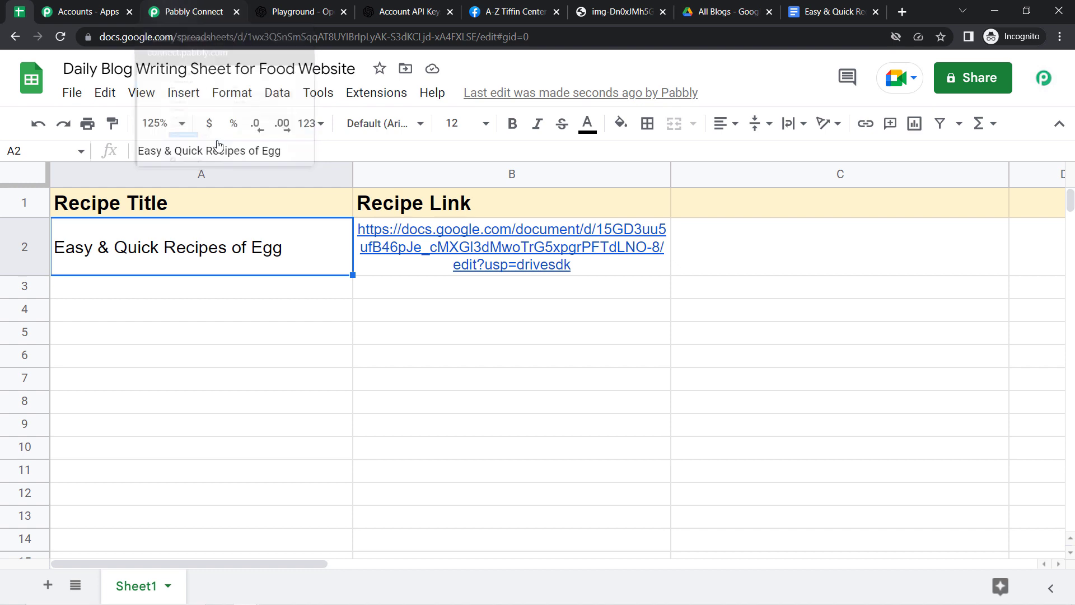
left_click(413, 260)
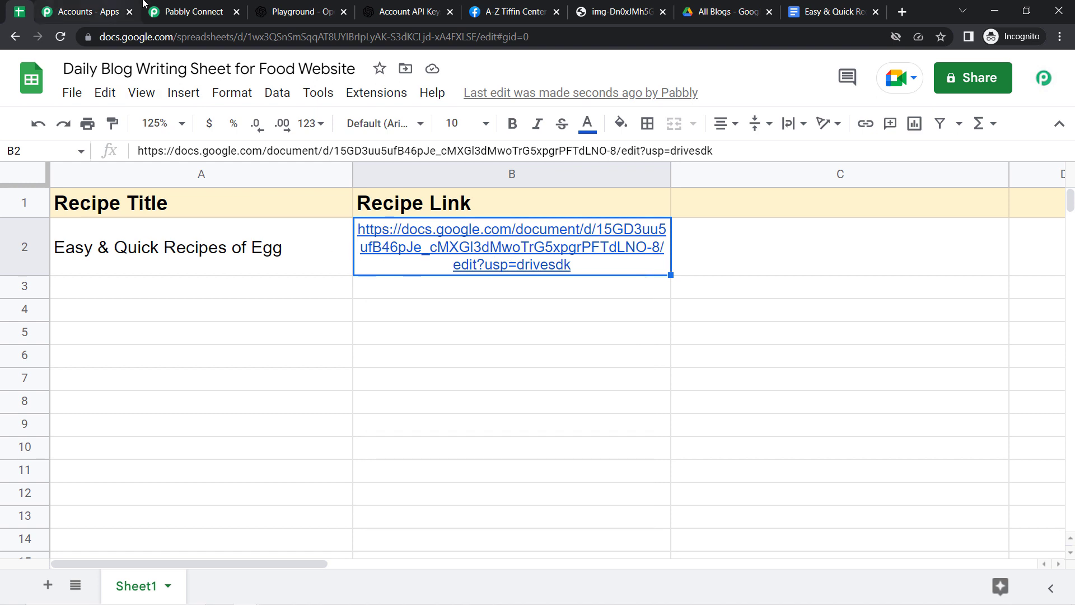
left_click(169, 17)
scroll(155, 202, "down", 2)
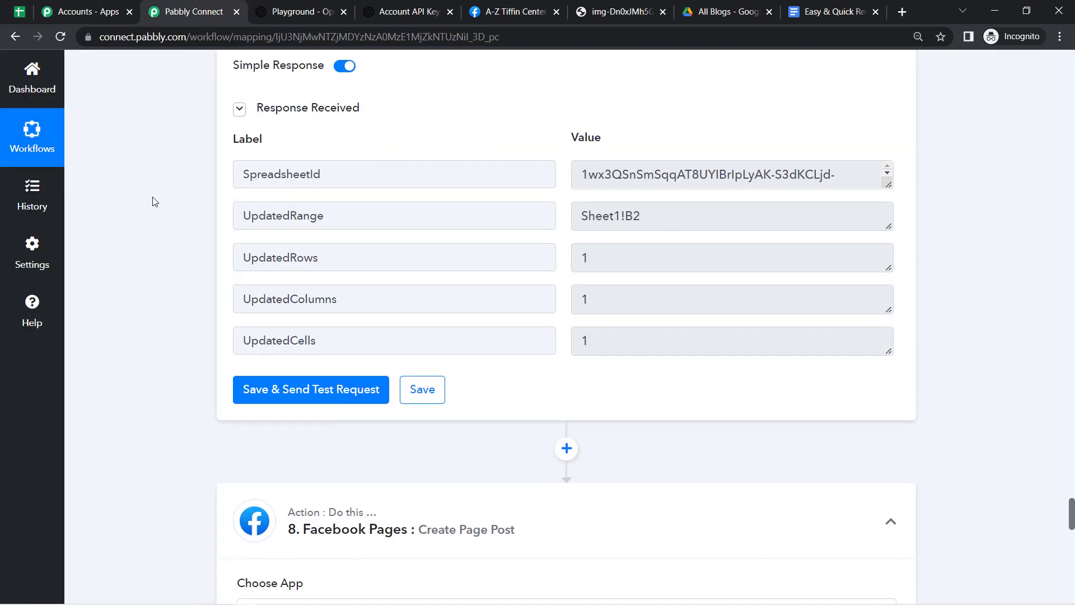
scroll(155, 202, "down", 4)
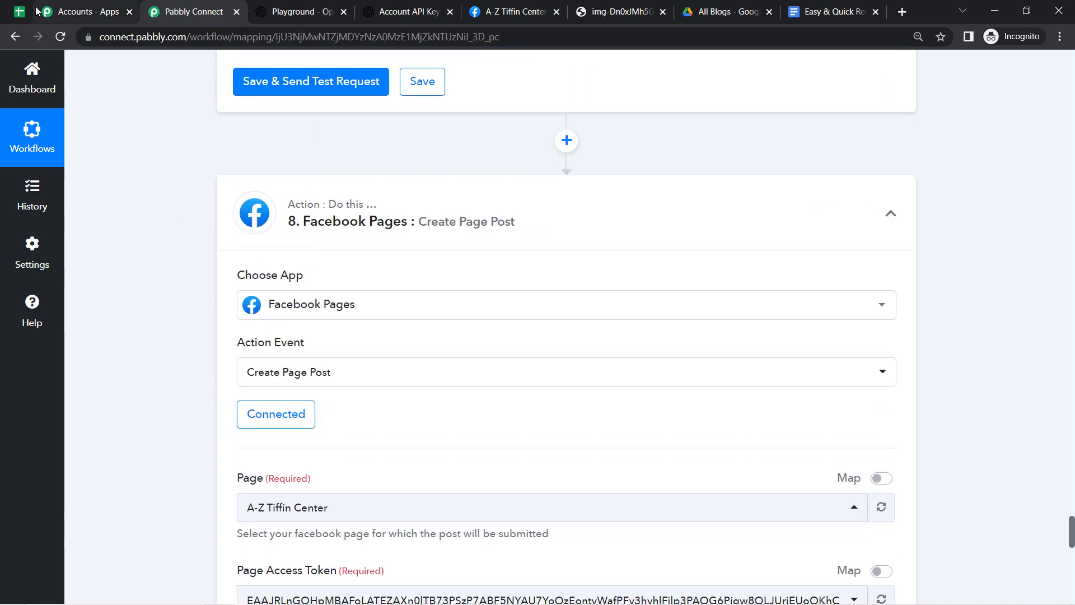
left_click(19, 11)
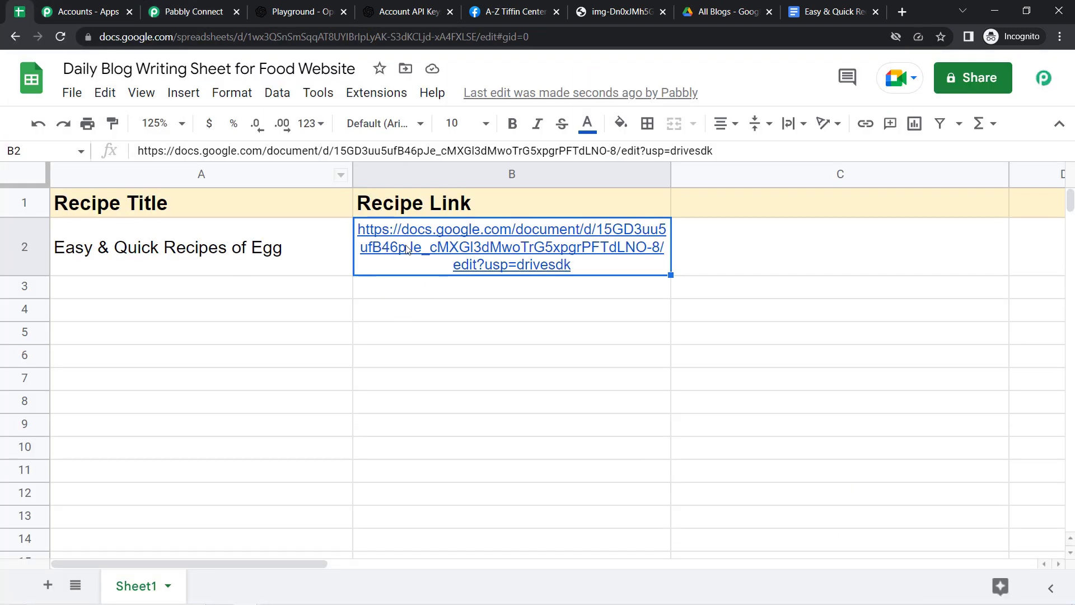
left_click(197, 18)
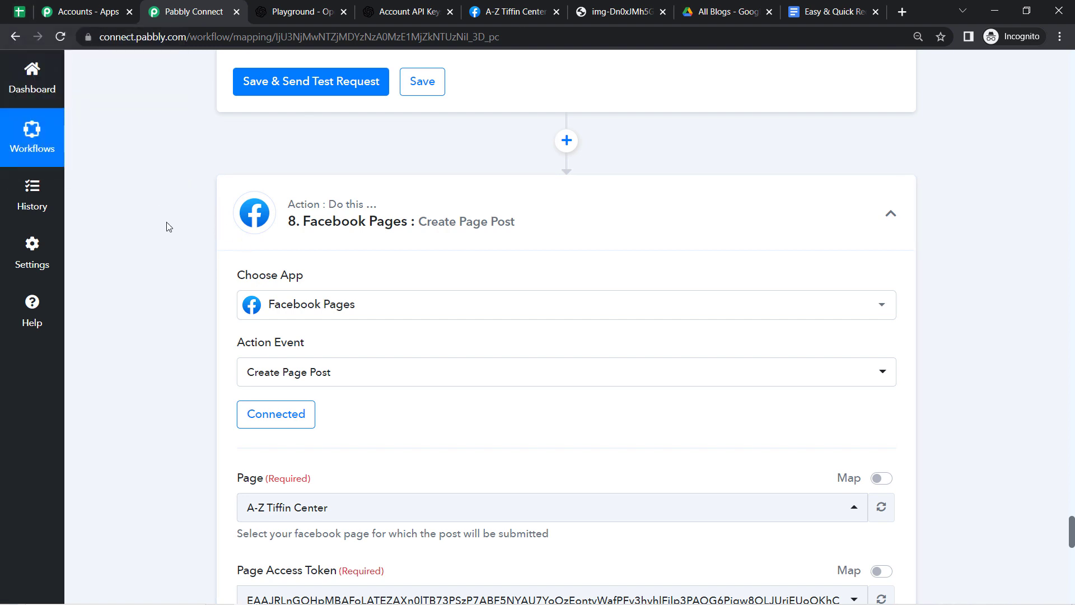
Step: Insert a Delay by Pabbly action between the Google Sheets Update Cell Value step and the Facebook Pages step
left_click(567, 143)
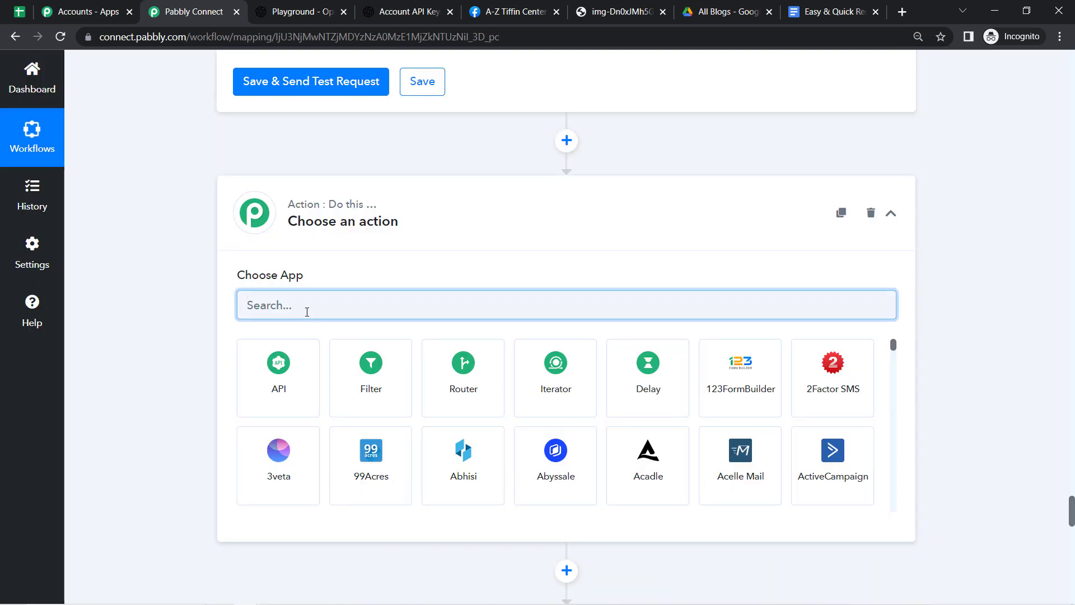
type("delay")
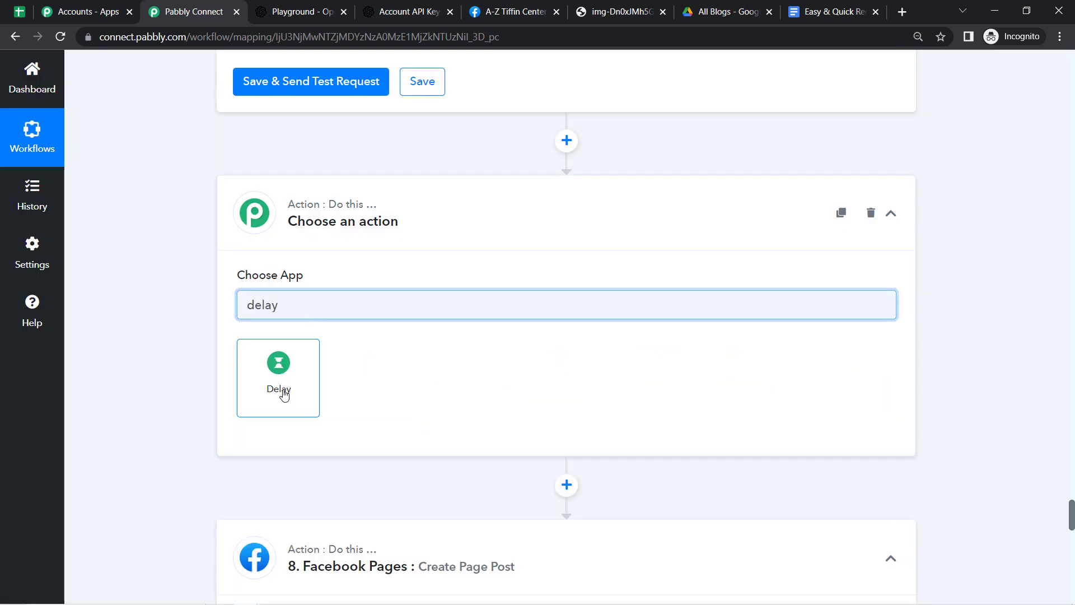
left_click(284, 395)
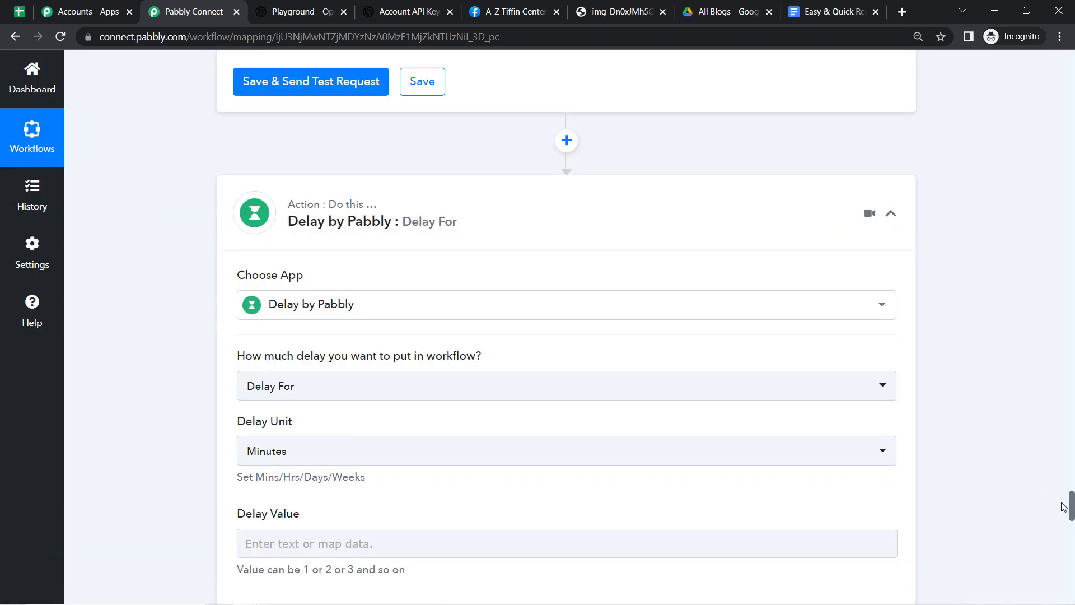
left_click_drag(1072, 509, 1071, 520)
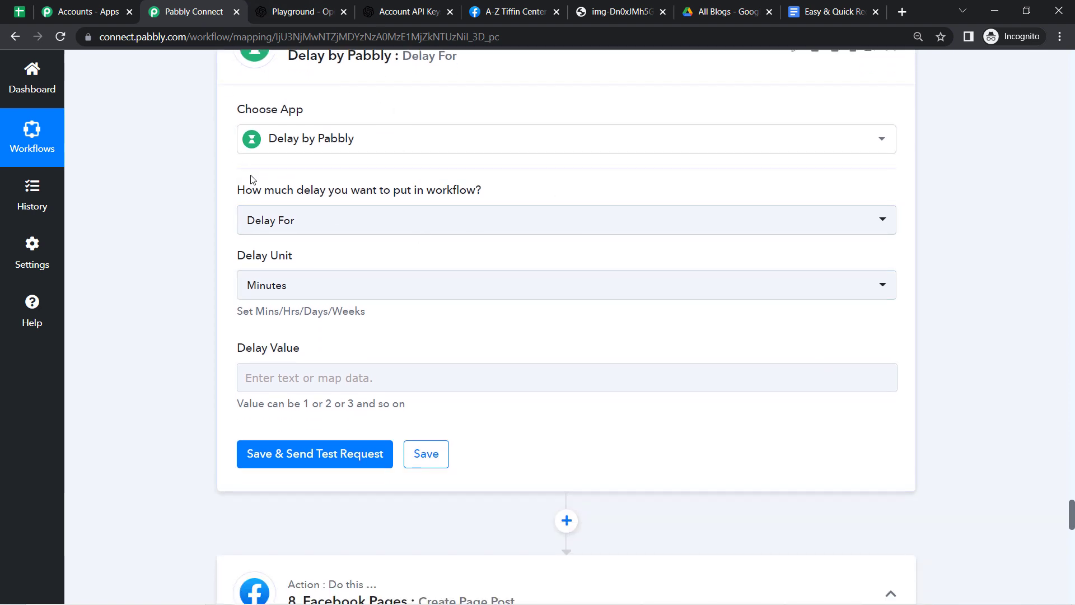
Step: Set the delay value to 10 with Minutes as the unit, and save and send a test request
mouse_move(267, 194)
left_click_drag(252, 192, 372, 203)
left_click(372, 202)
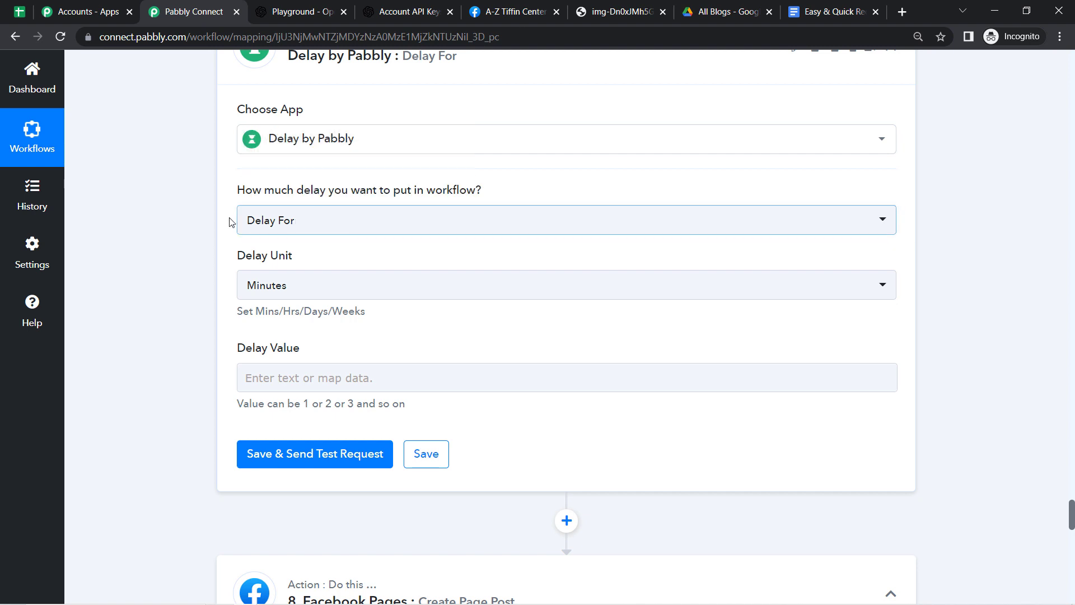
left_click(261, 377)
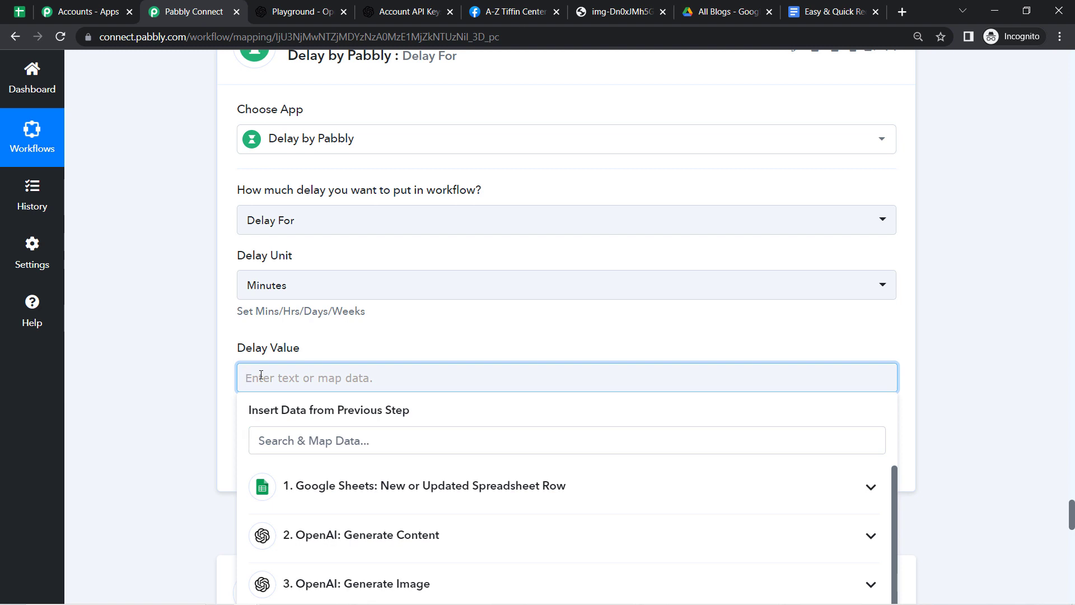
type("10")
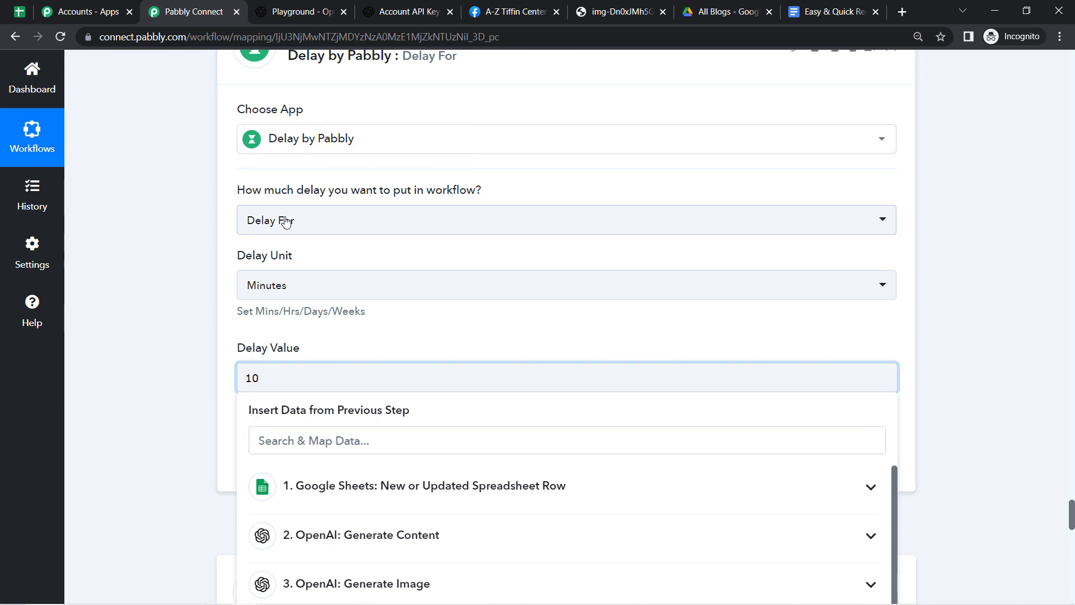
left_click(192, 331)
left_click(279, 460)
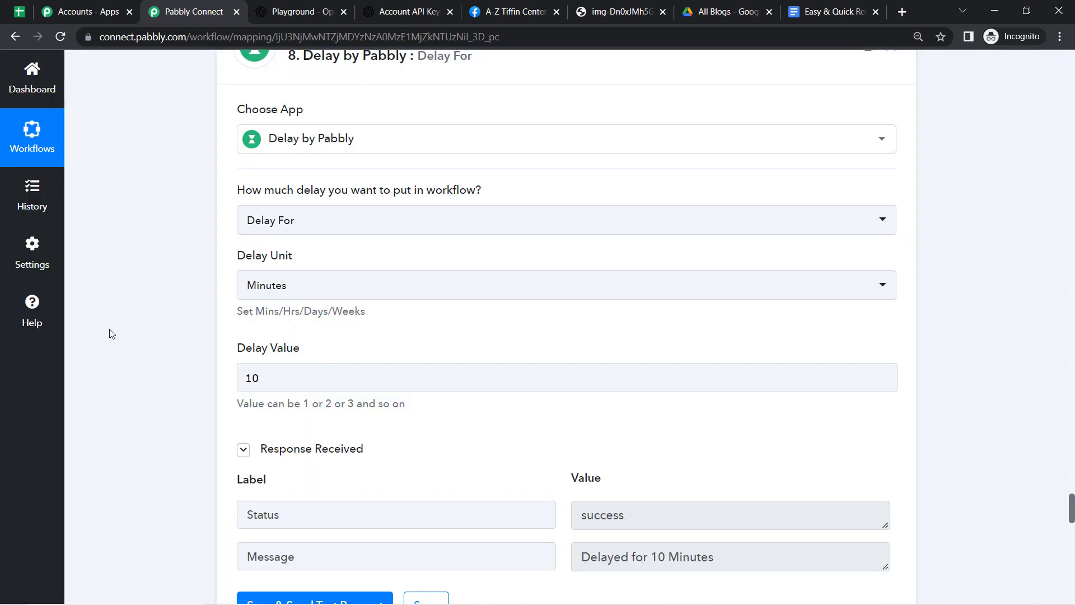
Step: Review the delay step's response, the recipe row in the spreadsheet and the start of the Facebook Pages step
scroll(112, 334, "down", 1)
scroll(112, 333, "down", 3)
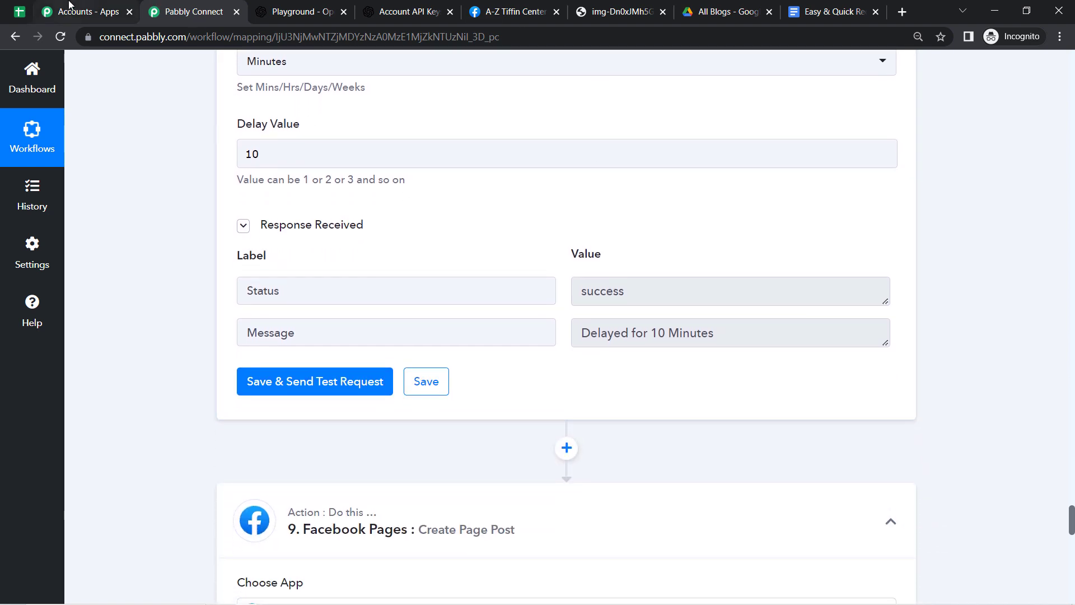
left_click(17, 10)
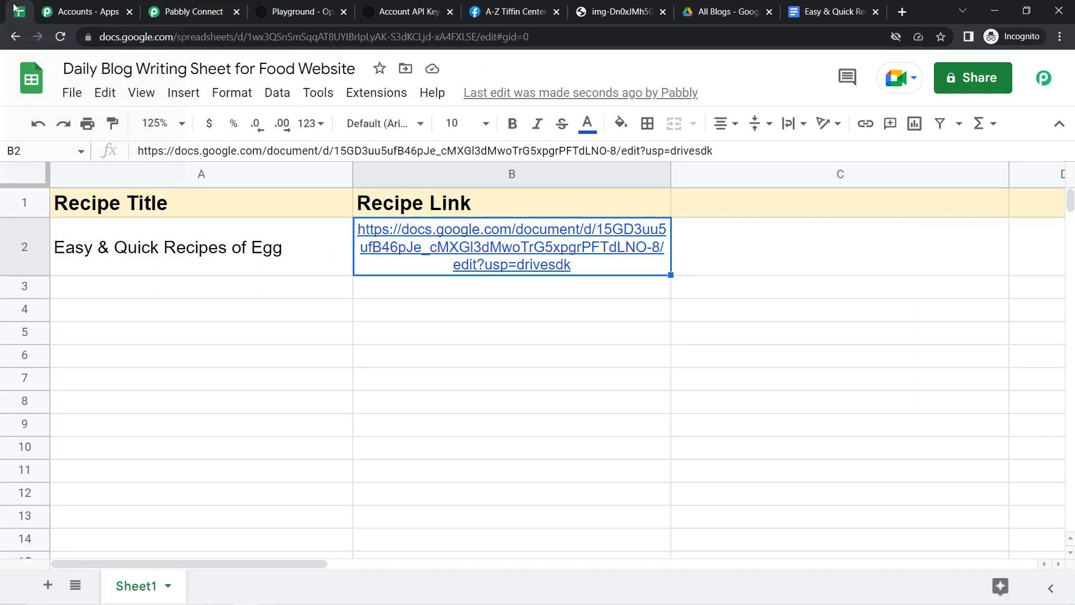
left_click(159, 8)
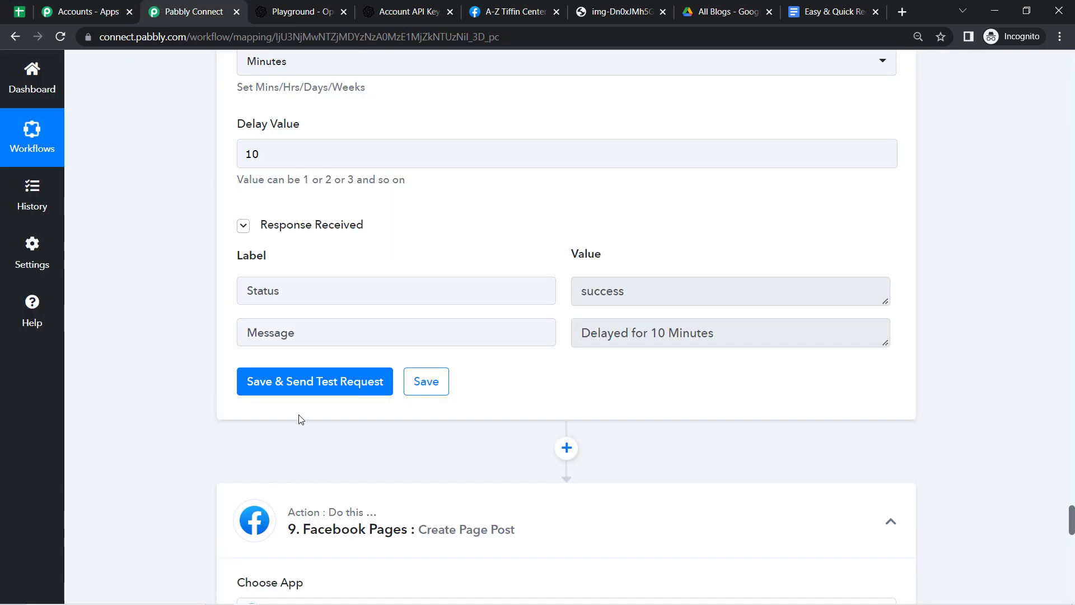
scroll(126, 352, "down", 1)
scroll(125, 357, "down", 2)
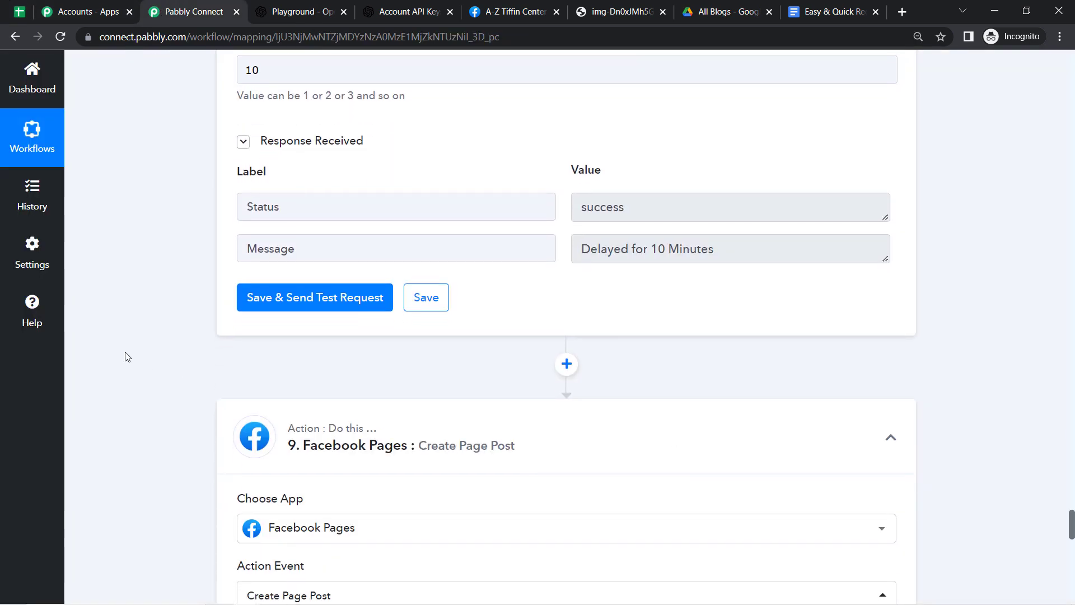
scroll(125, 357, "down", 1)
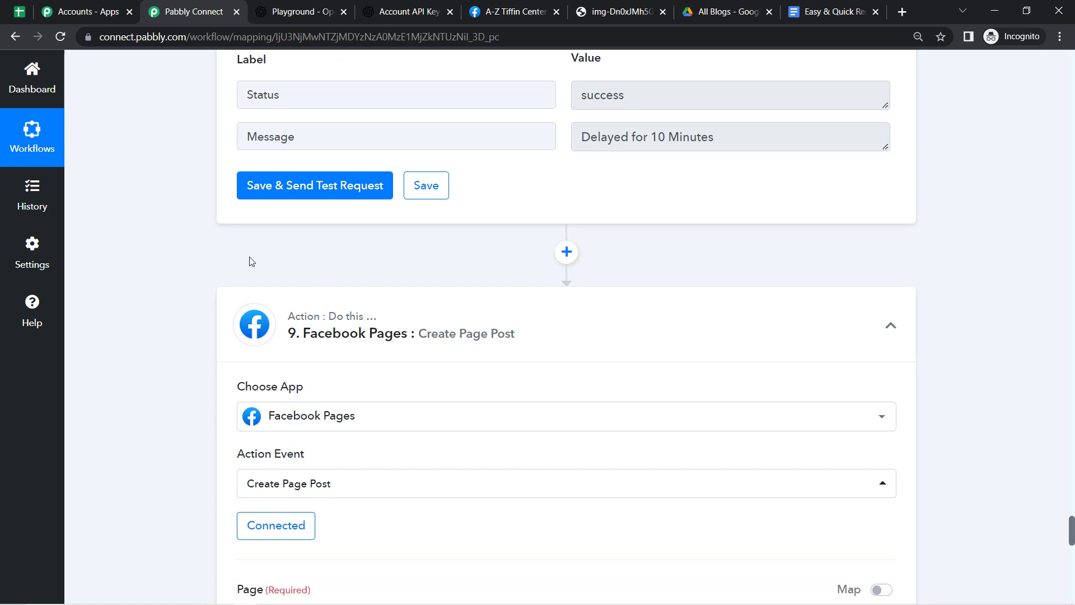
Step: Open the Pabbly Connect history in a new browser tab and examine the Task History Details for this workflow
right_click(26, 210)
left_click(56, 219)
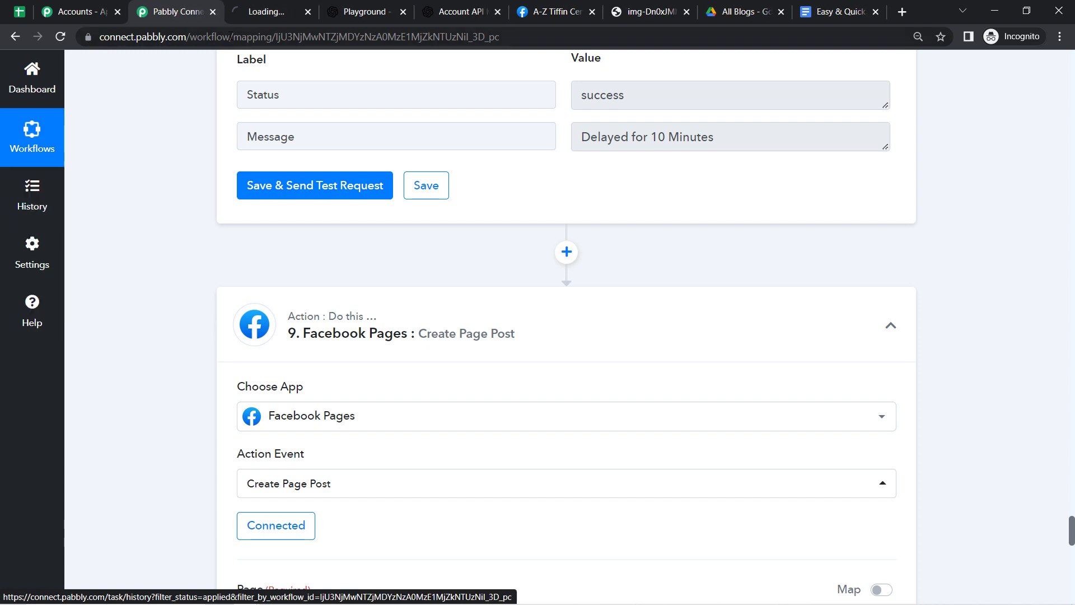
left_click(264, 5)
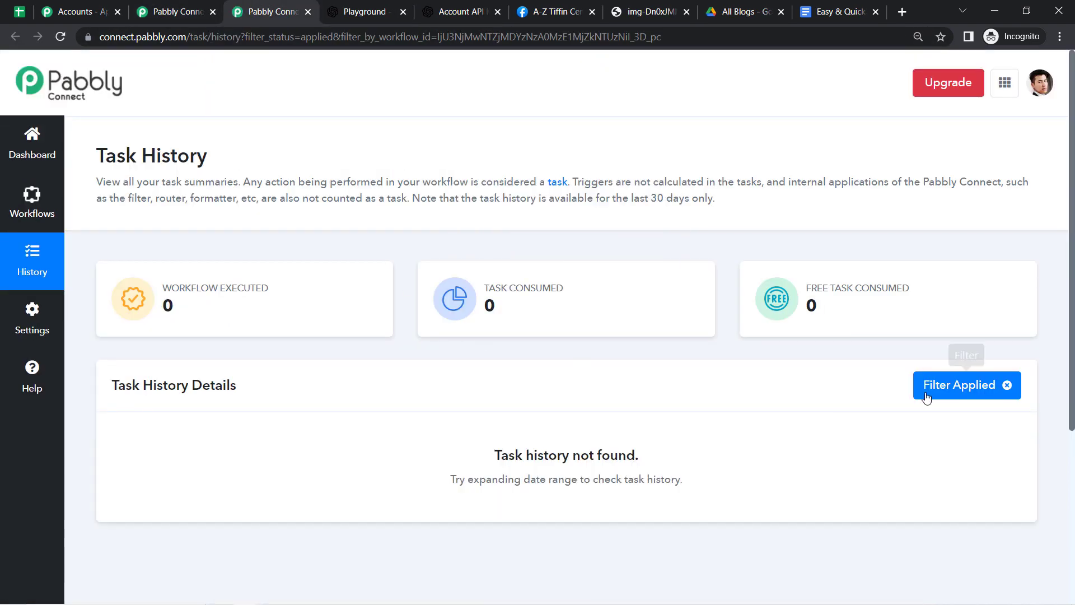
left_click_drag(1072, 362, 1067, 428)
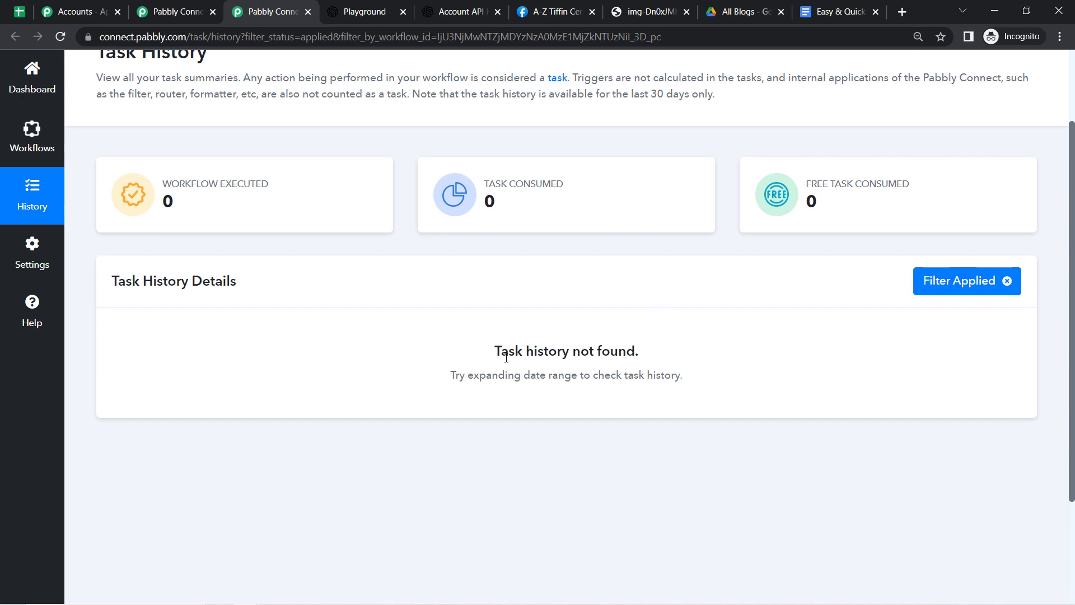
left_click_drag(502, 352, 608, 387)
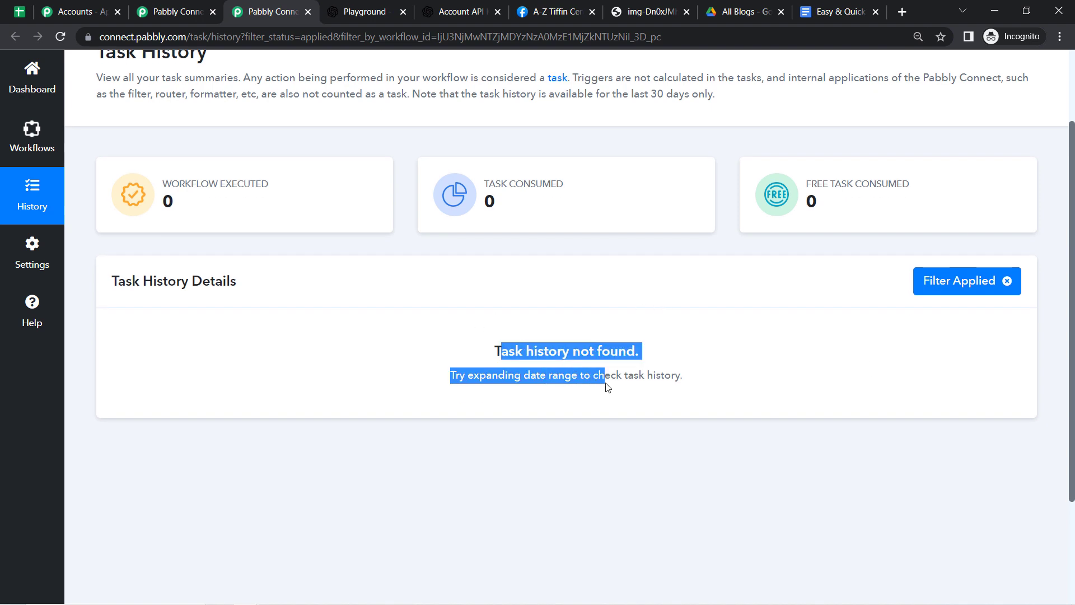
left_click(607, 387)
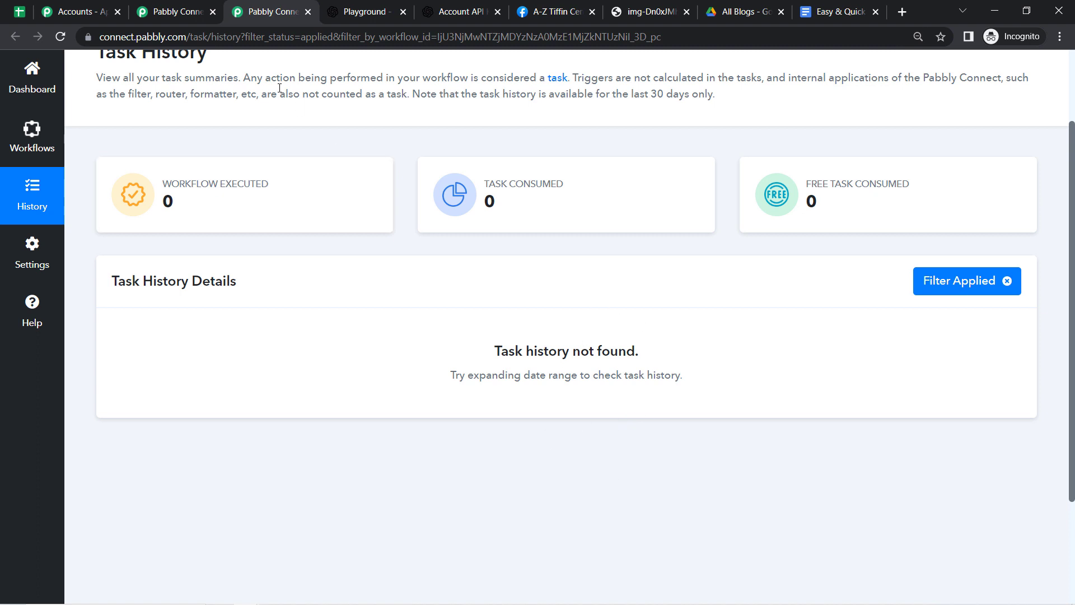
Step: Return to the workflow and review the page and message settings of the Facebook Pages Create Page Post step
left_click(172, 7)
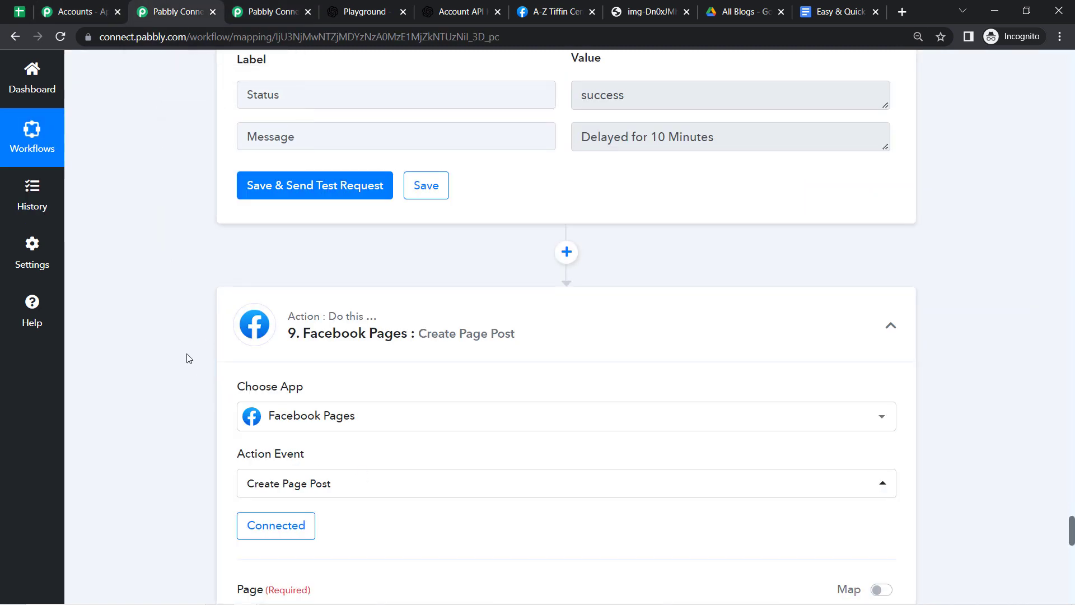
scroll(189, 359, "down", 4)
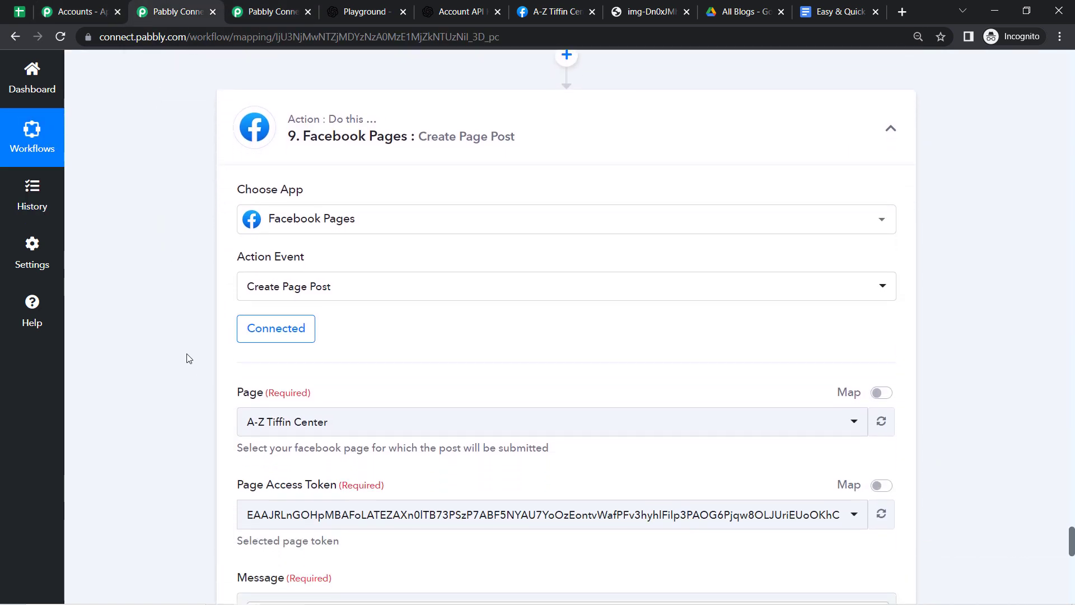
scroll(189, 359, "down", 1)
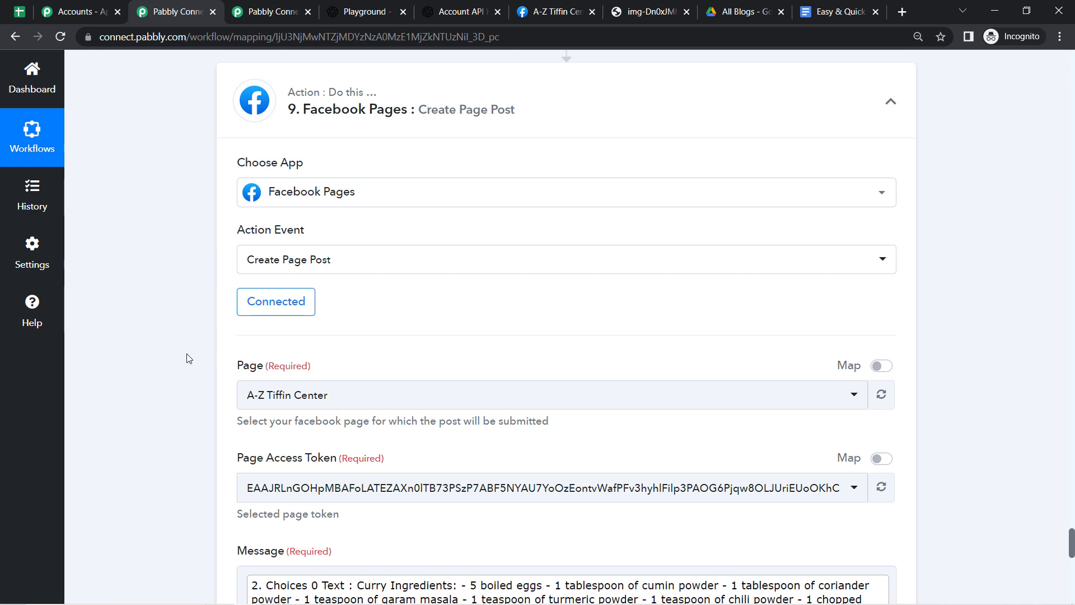
double_click(189, 359)
left_click(167, 213)
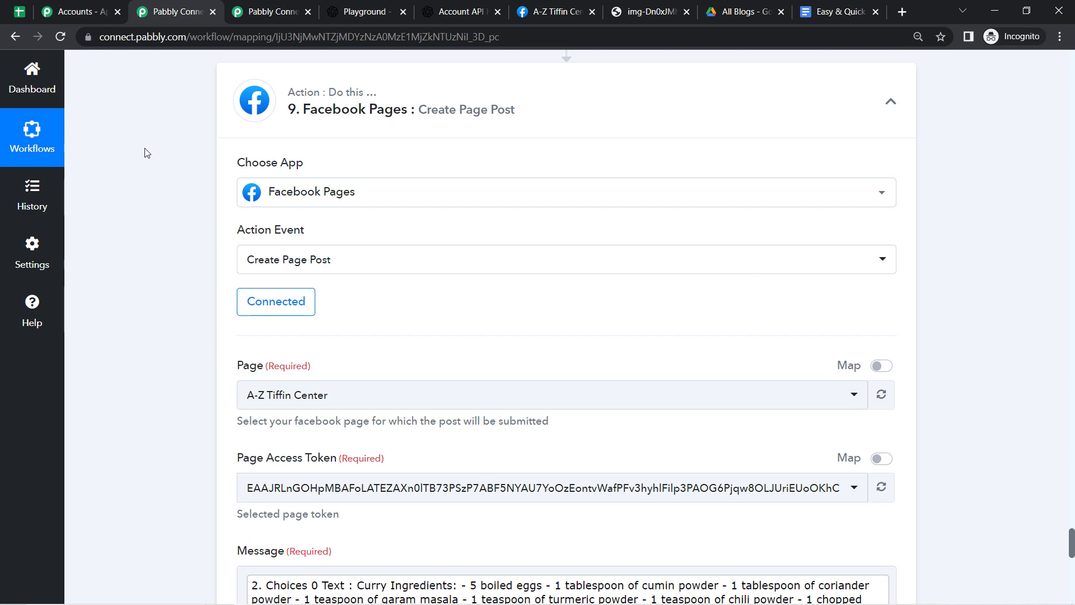
Step: Reload the workflow page and review the sequence of steps from the Google Sheets trigger to Update Cell Value
left_click(61, 42)
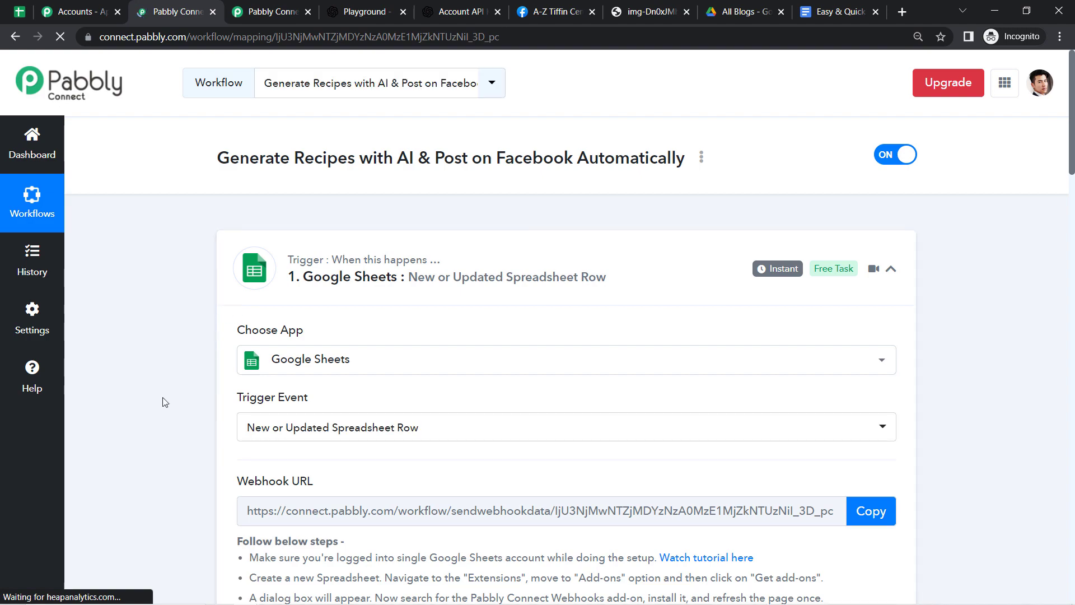
scroll(165, 402, "down", 10)
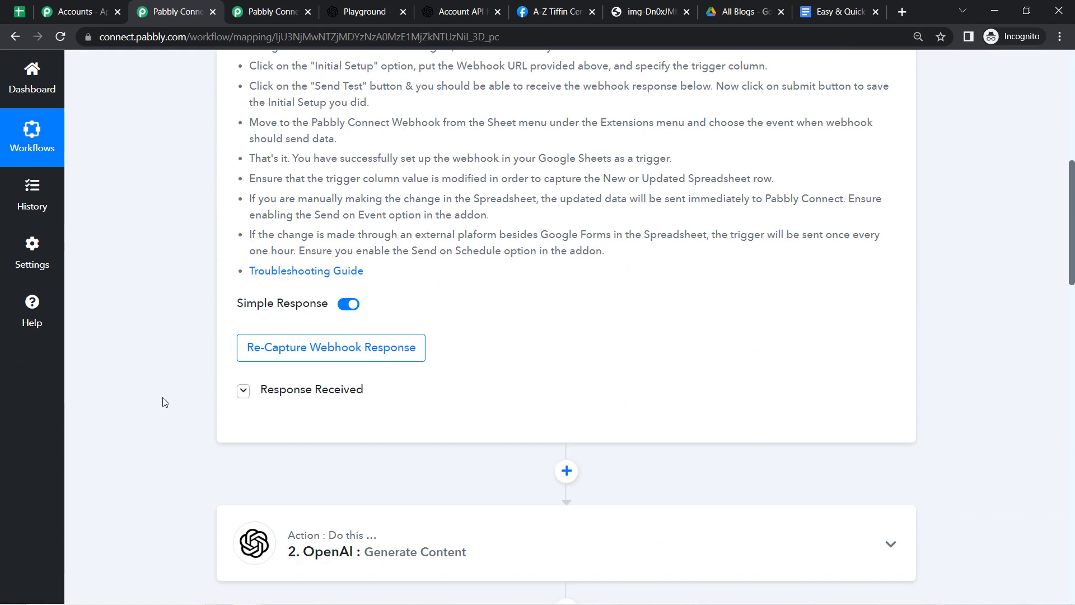
scroll(164, 402, "down", 8)
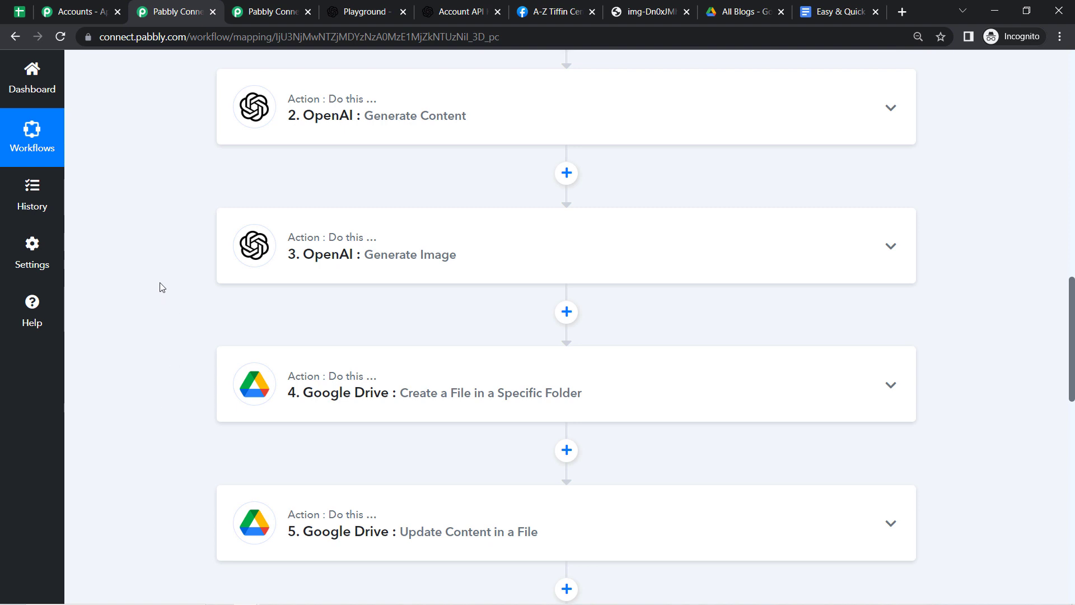
scroll(161, 288, "down", 2)
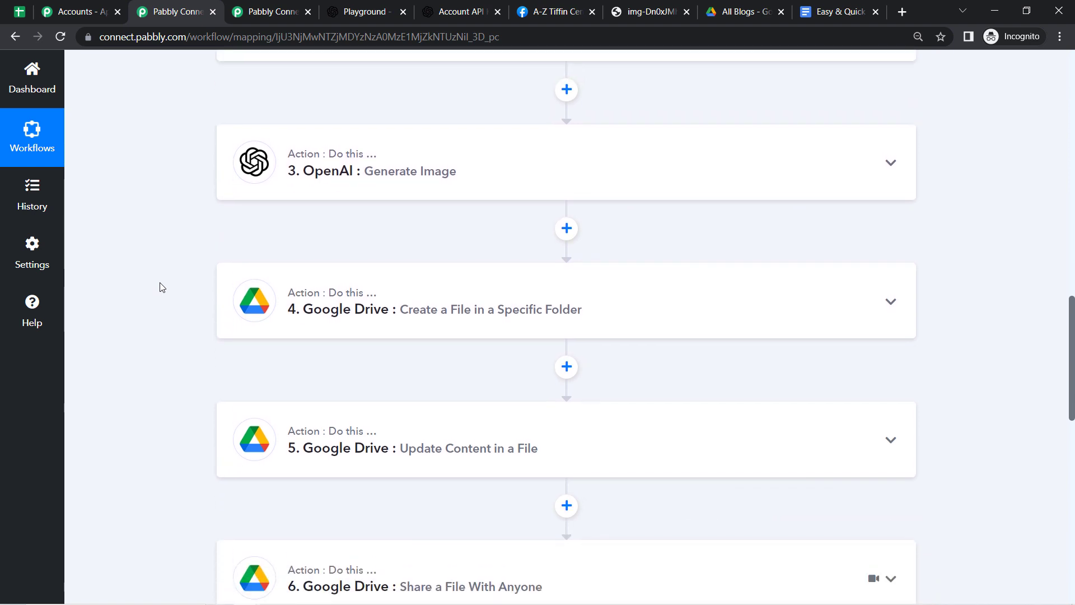
scroll(161, 288, "up", 2)
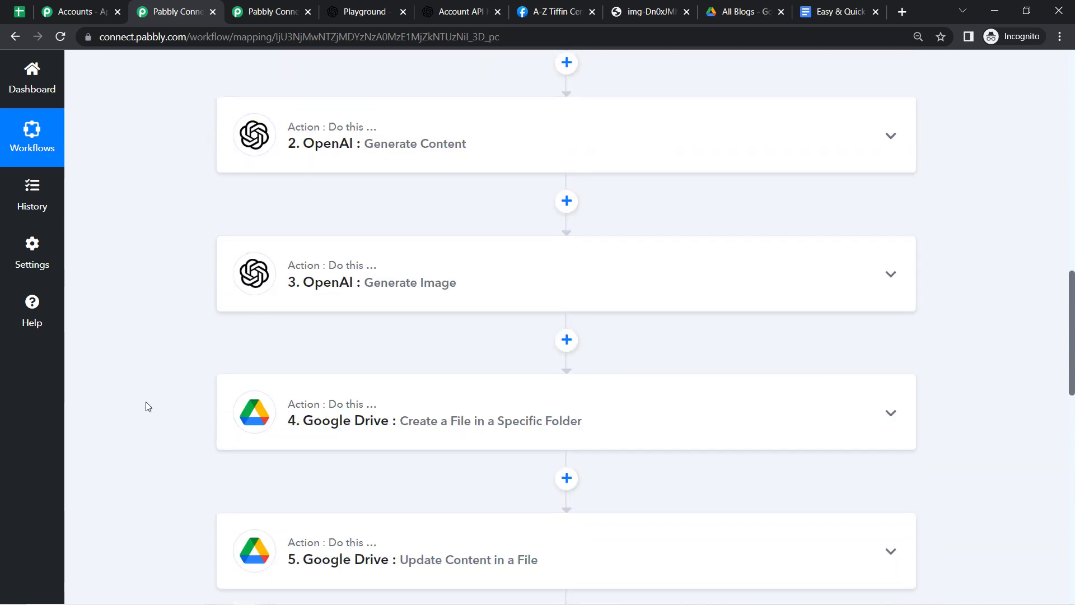
scroll(147, 406, "down", 5)
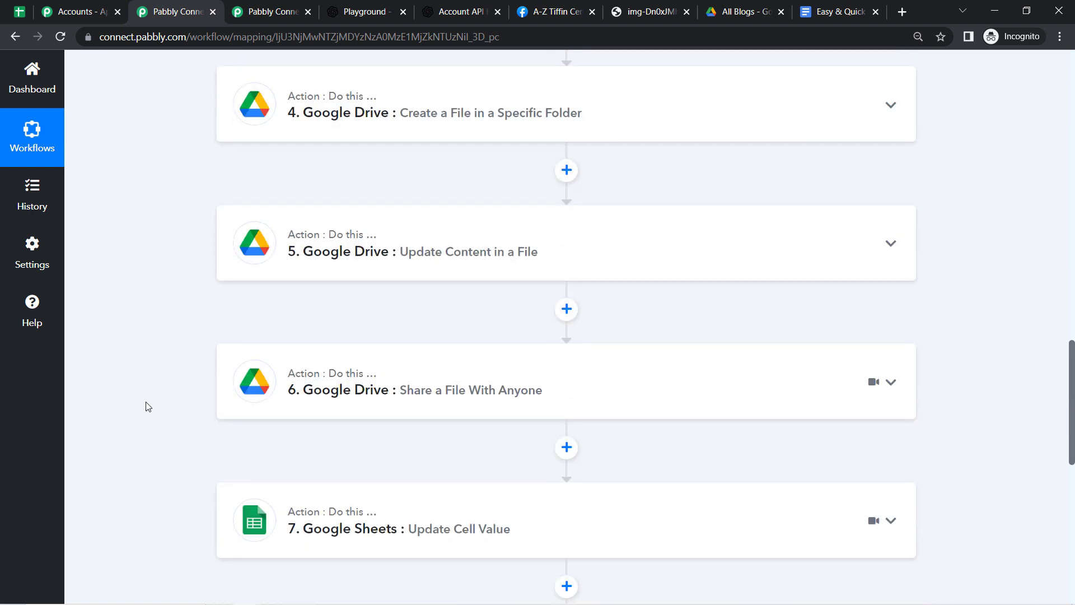
scroll(147, 406, "up", 1)
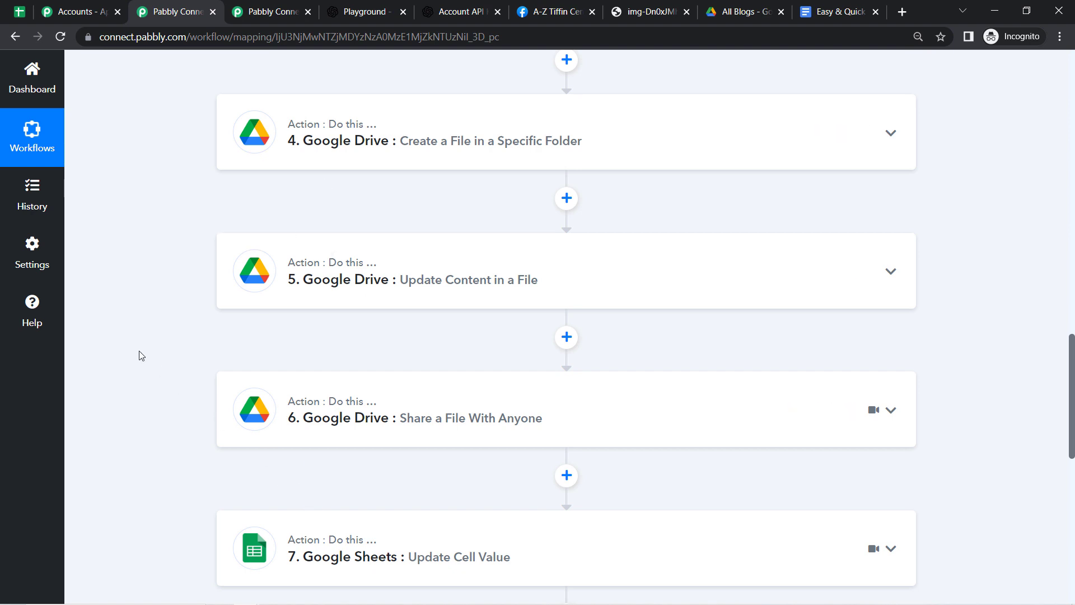
Step: Review the workflow's remaining steps through the Facebook Pages Create Page Post action, plus the recipe row in the Google Sheets spreadsheet
scroll(140, 354, "up", 1)
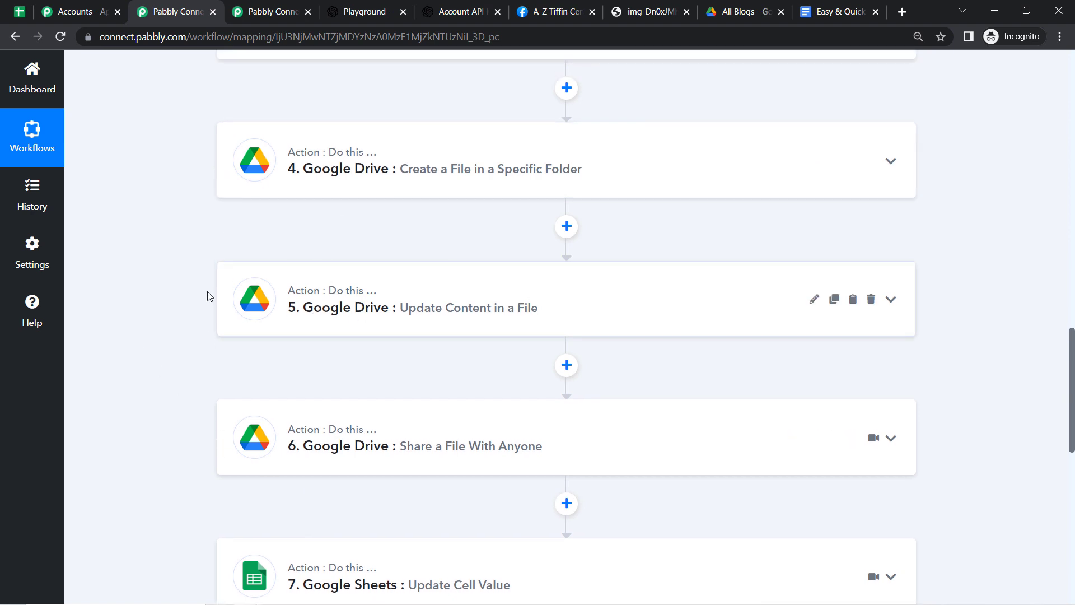
scroll(185, 290, "down", 10)
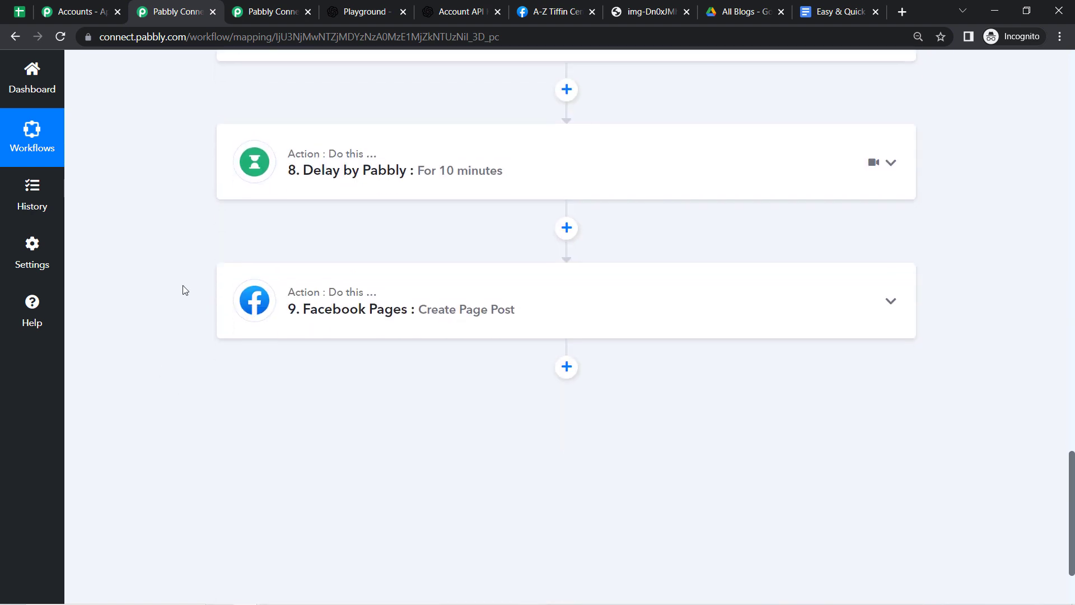
scroll(185, 290, "down", 1)
scroll(162, 170, "up", 20)
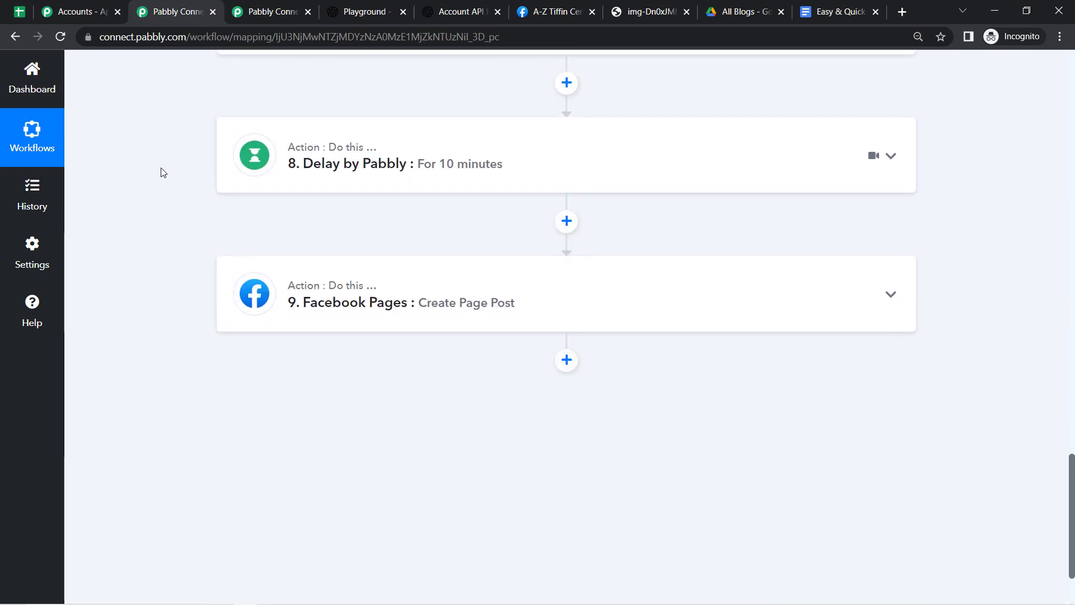
scroll(161, 172, "up", 10)
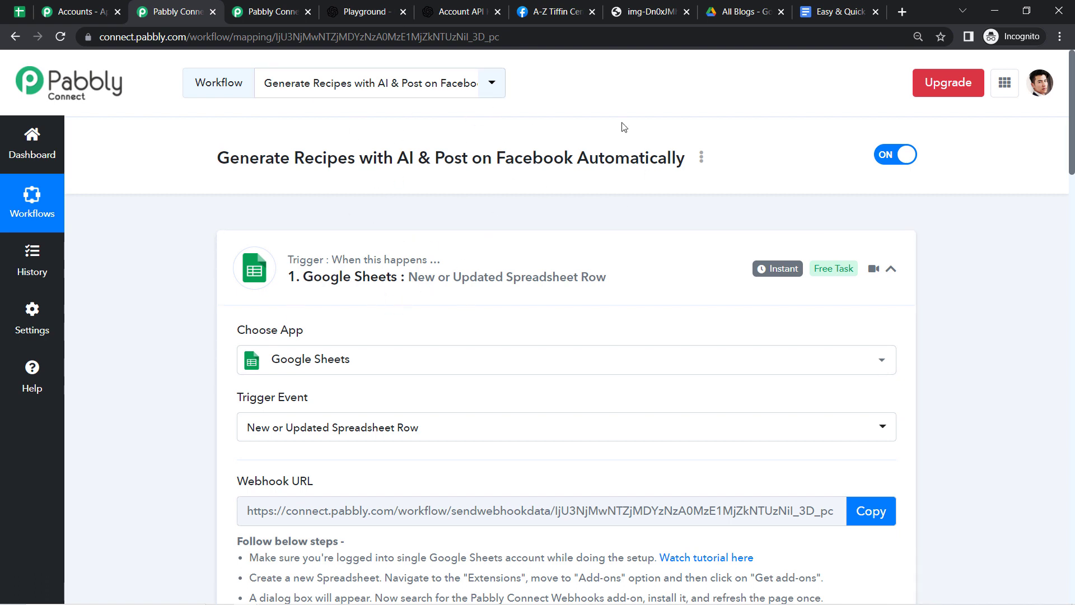
left_click(10, 6)
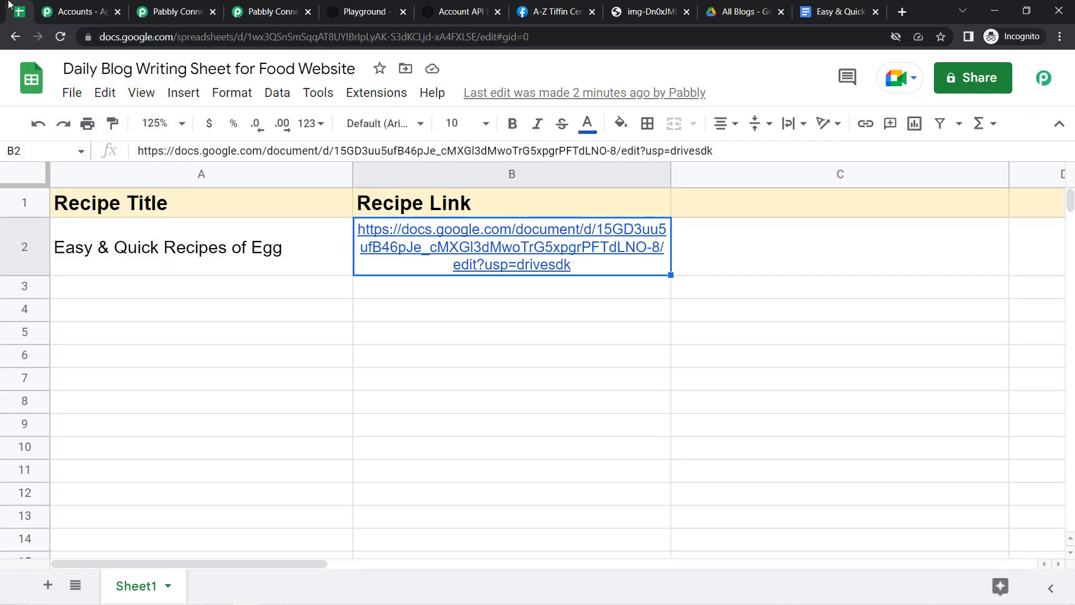
Step: Return to the Pabbly Connect workflow, open its share link and select the whole link
left_click(175, 13)
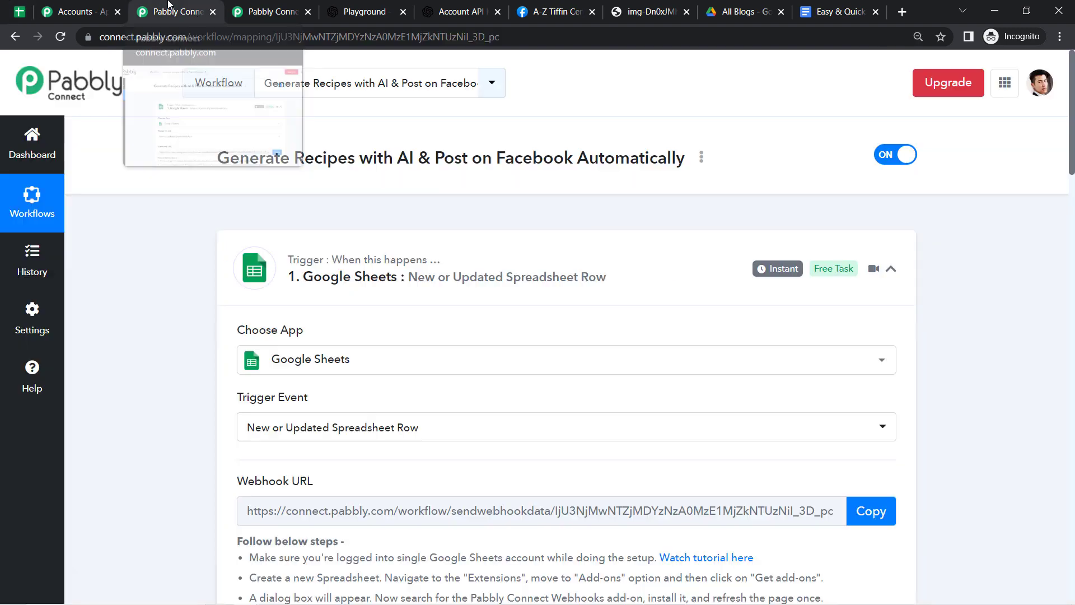
left_click(701, 158)
left_click(621, 235)
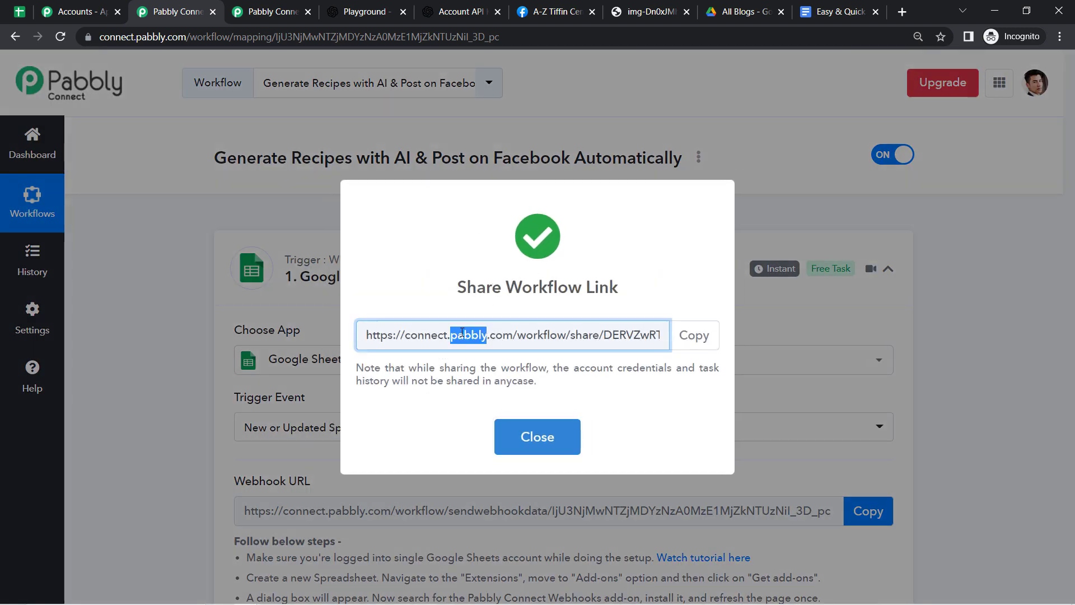
triple_click(461, 335)
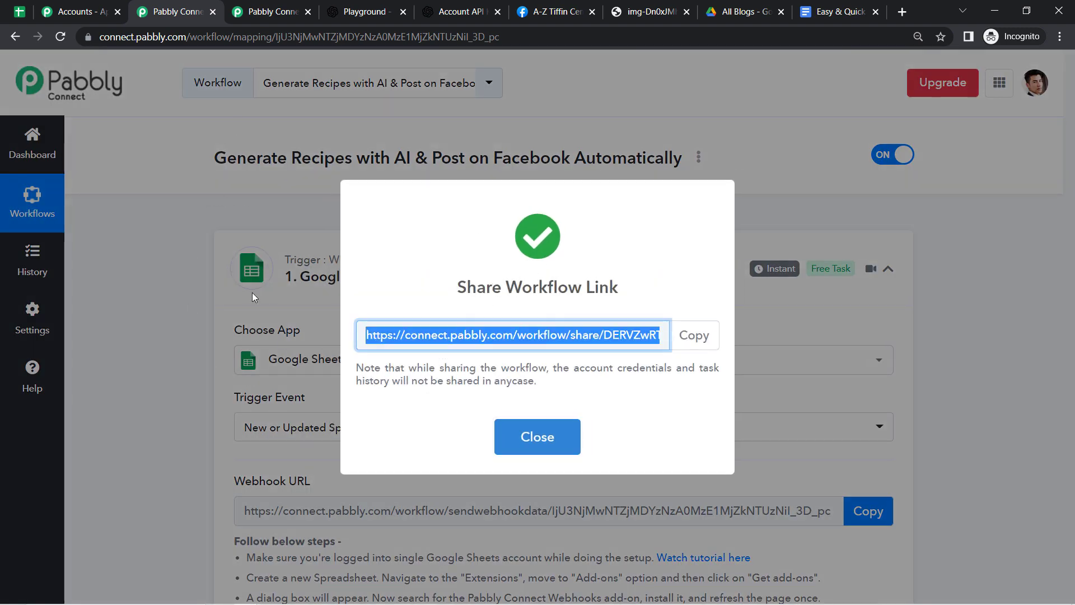